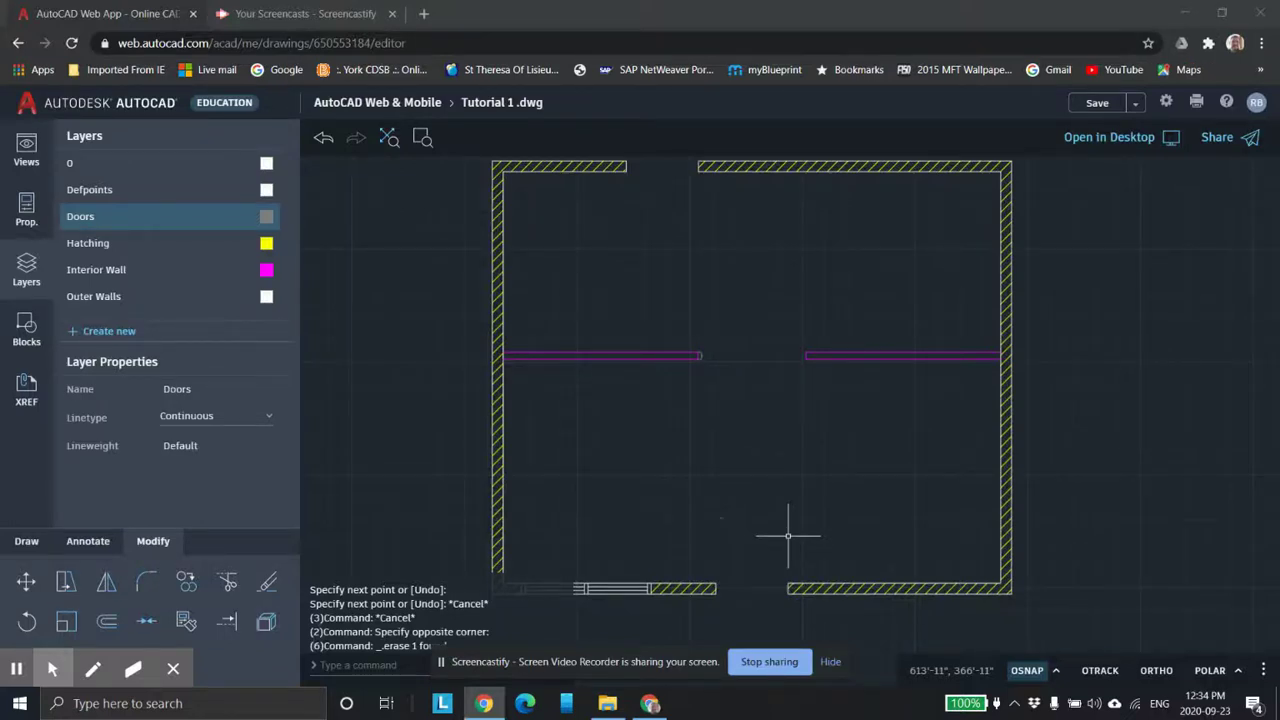
# Check the blocks available in the current drawing, then return to the layer list
pyautogui.scroll(-1, 732, 349)
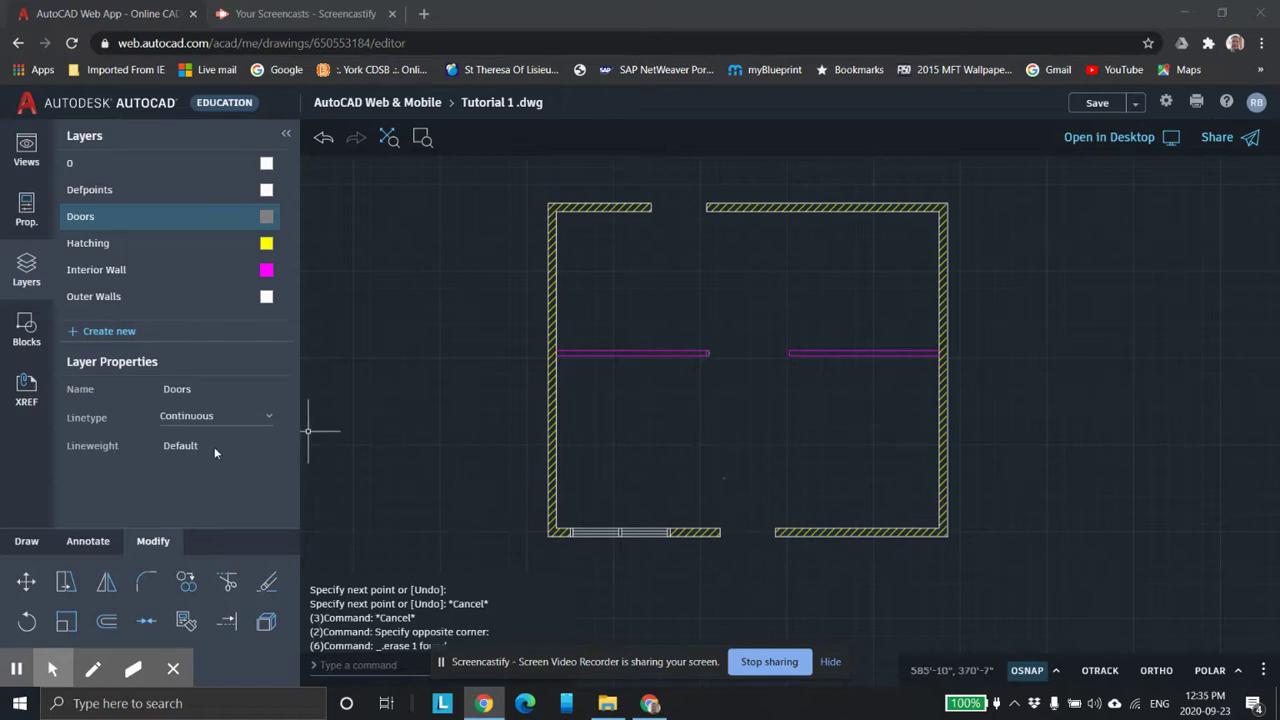
pyautogui.click(27, 330)
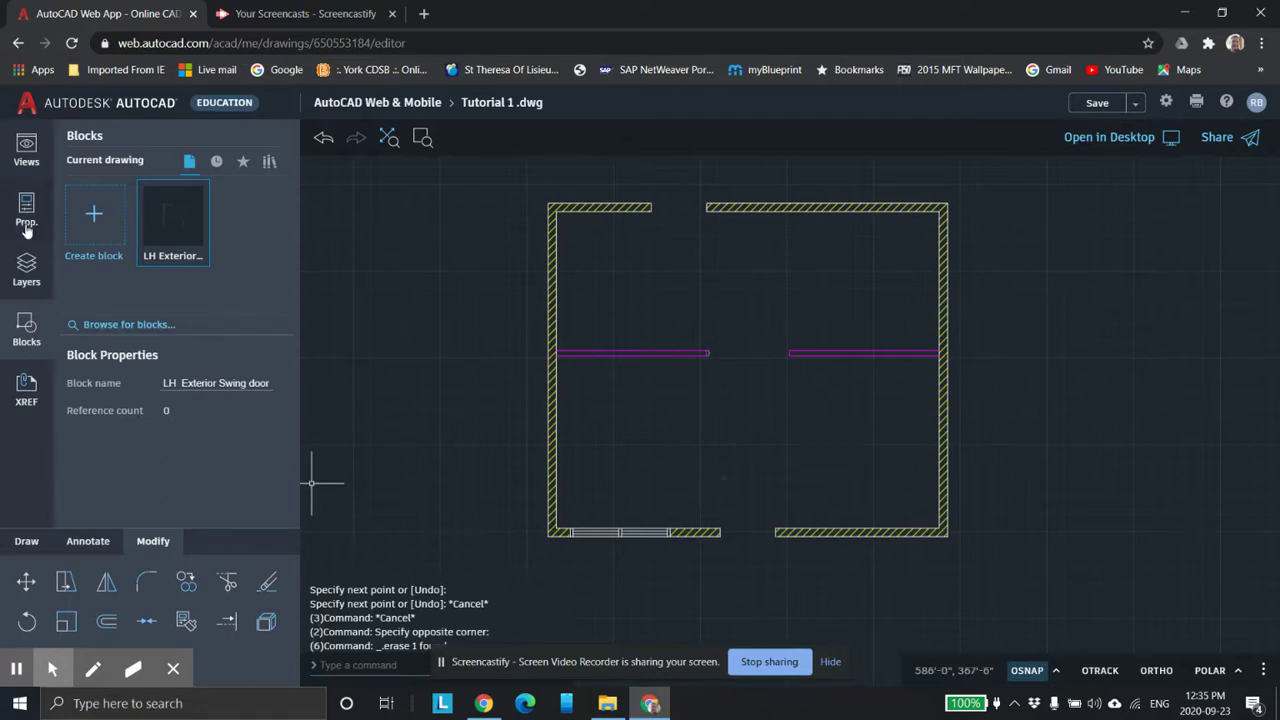
pyautogui.click(27, 270)
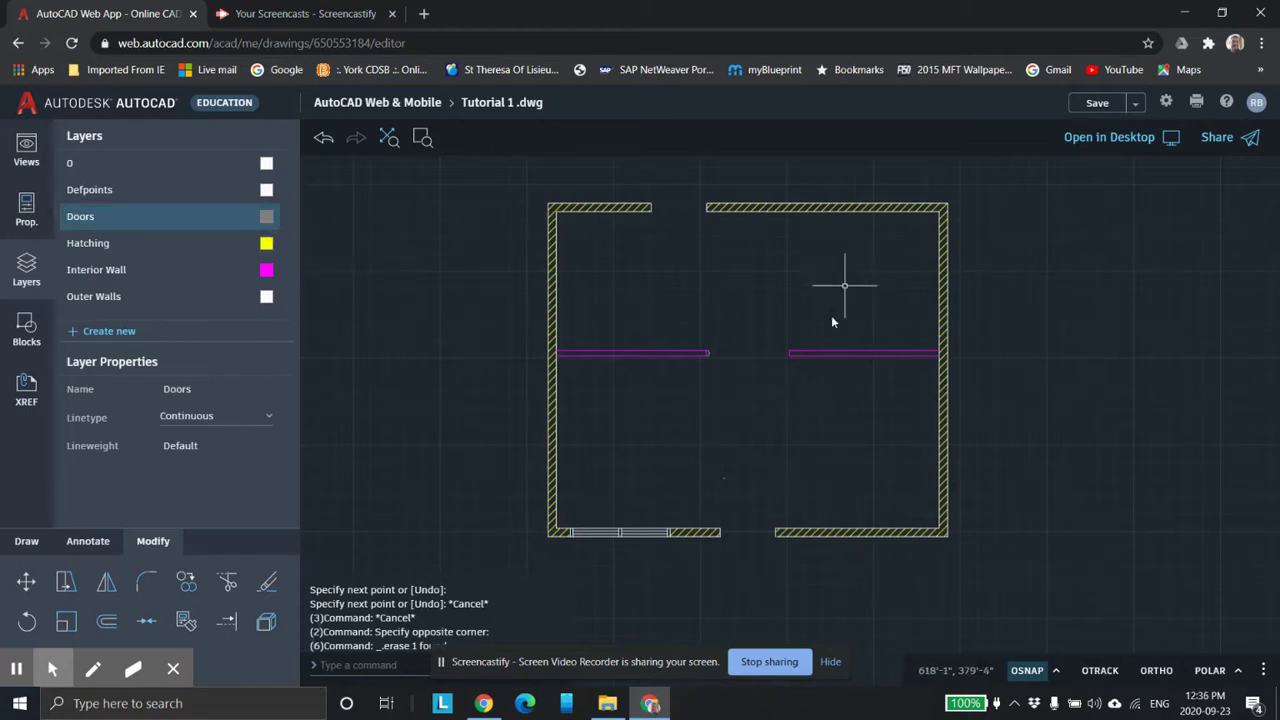
# Examine the door openings in the interior partition and the lower exterior wall of the floor plan
pyautogui.scroll(1, 737, 440)
pyautogui.scroll(-2, 738, 435)
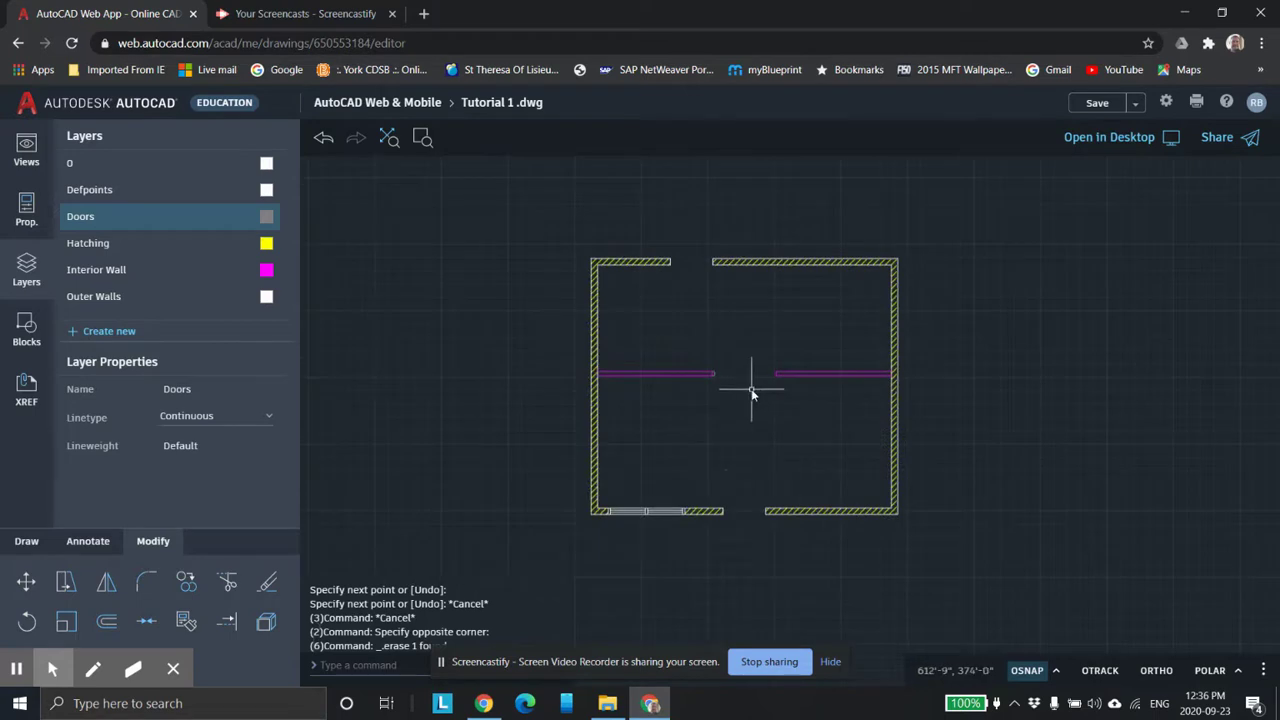
pyautogui.moveTo(751, 386); pyautogui.dragTo(732, 367, button='middle')
pyautogui.scroll(4, 732, 367)
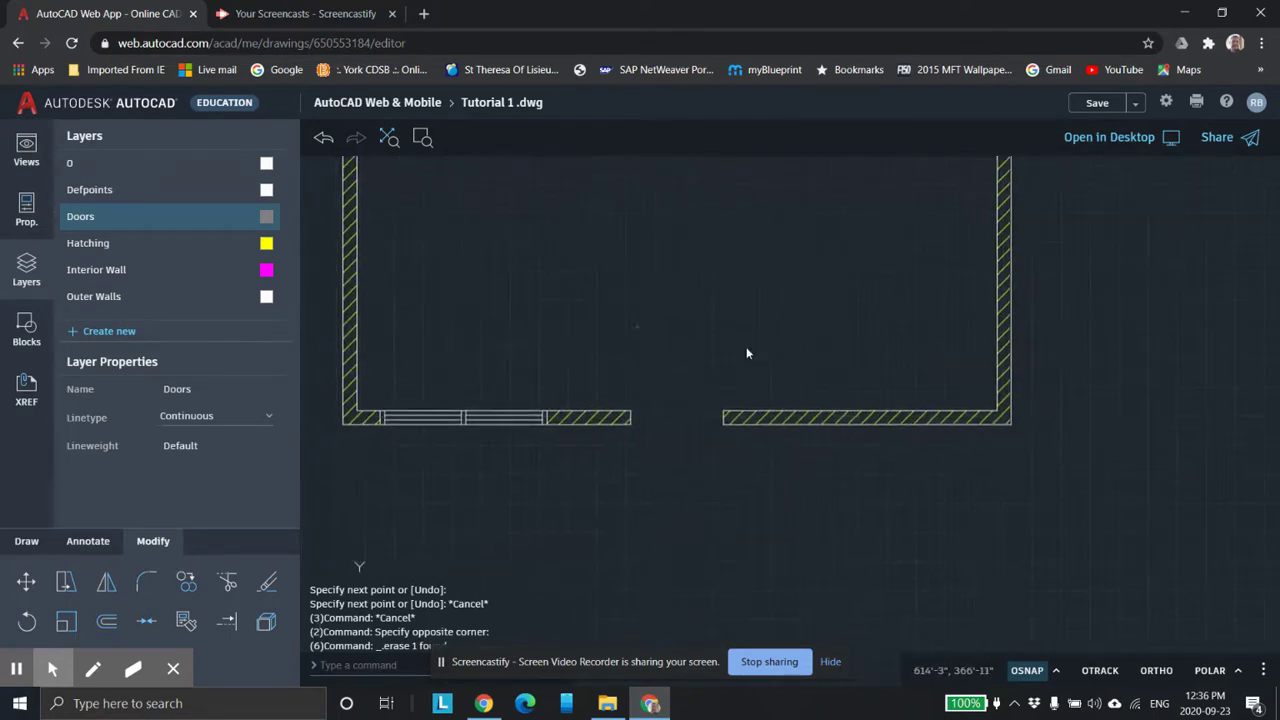
pyautogui.scroll(1, 730, 420)
pyautogui.scroll(1, 745, 380)
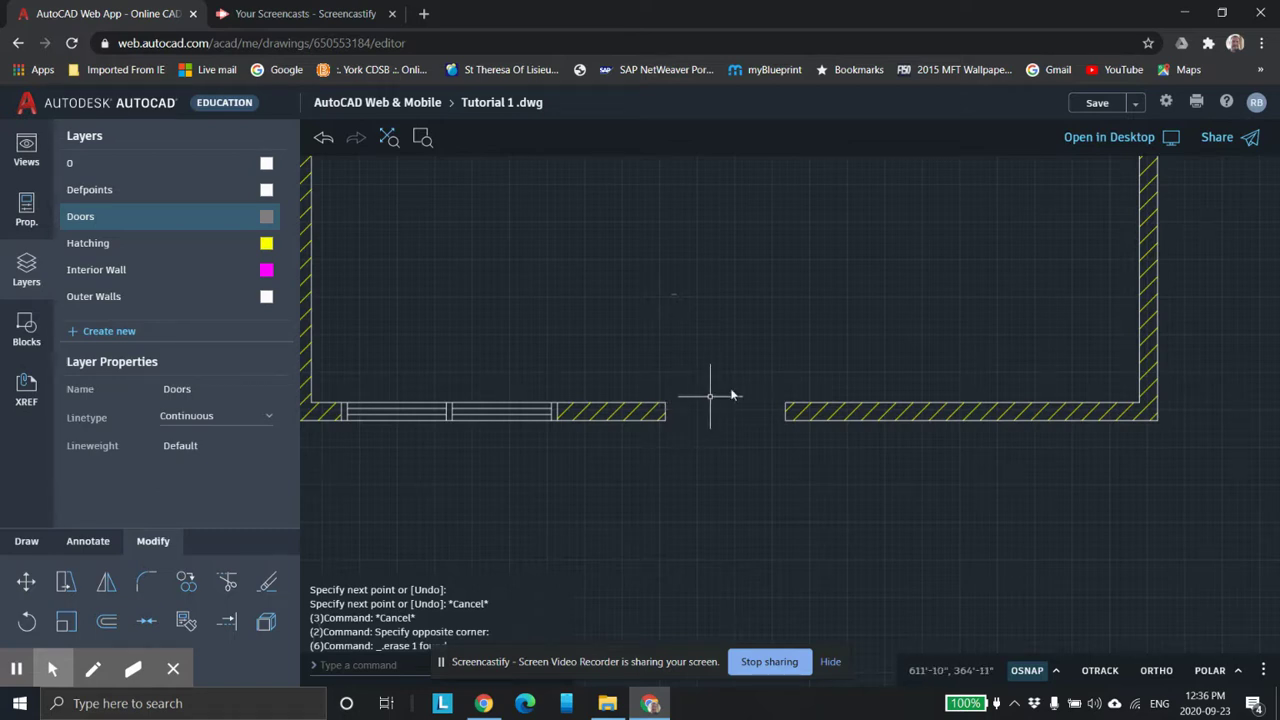
pyautogui.scroll(-1, 713, 295)
pyautogui.scroll(-1, 715, 293)
pyautogui.moveTo(740, 257); pyautogui.dragTo(729, 357, button='middle')
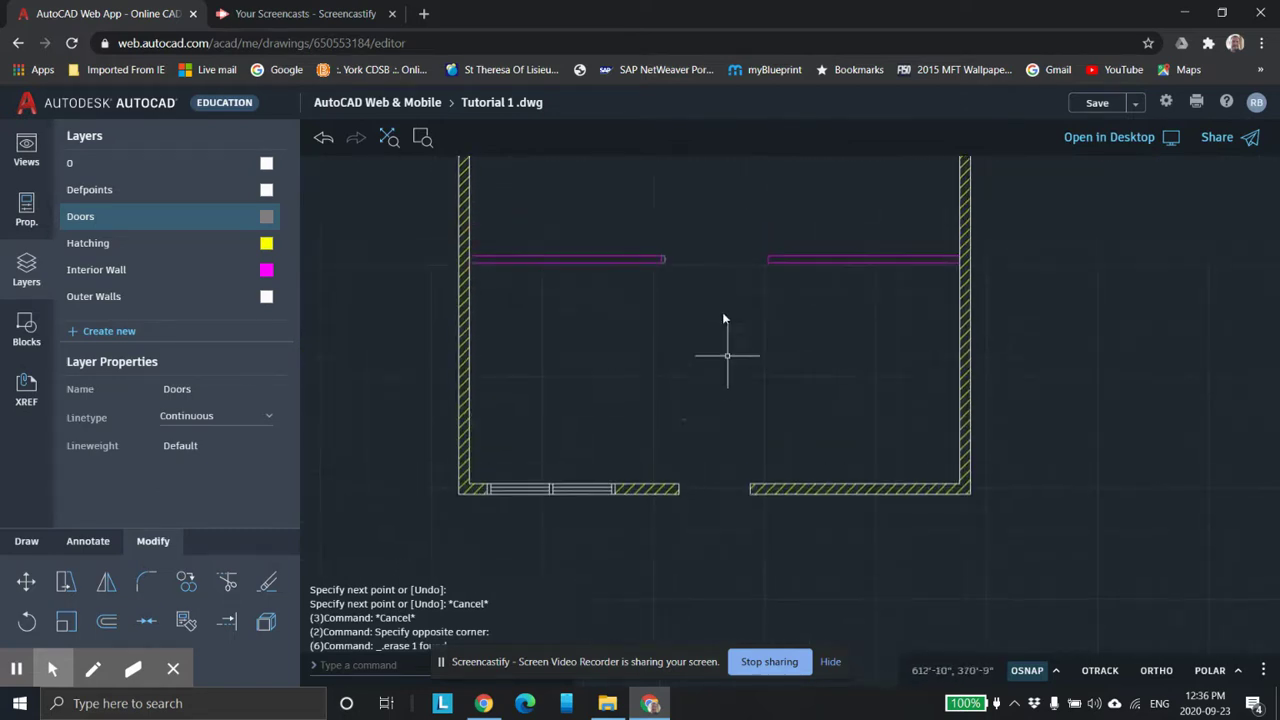
pyautogui.scroll(3, 660, 280)
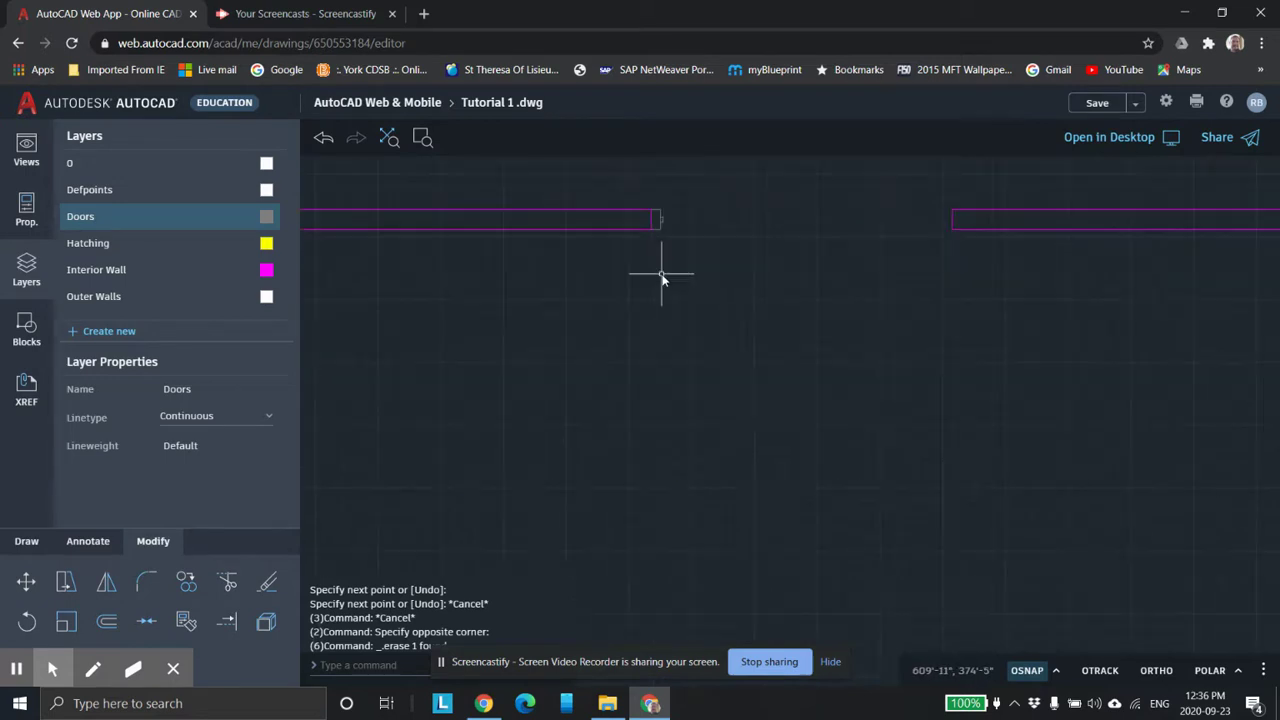
pyautogui.moveTo(663, 274); pyautogui.dragTo(683, 323, button='middle')
pyautogui.scroll(2, 683, 323)
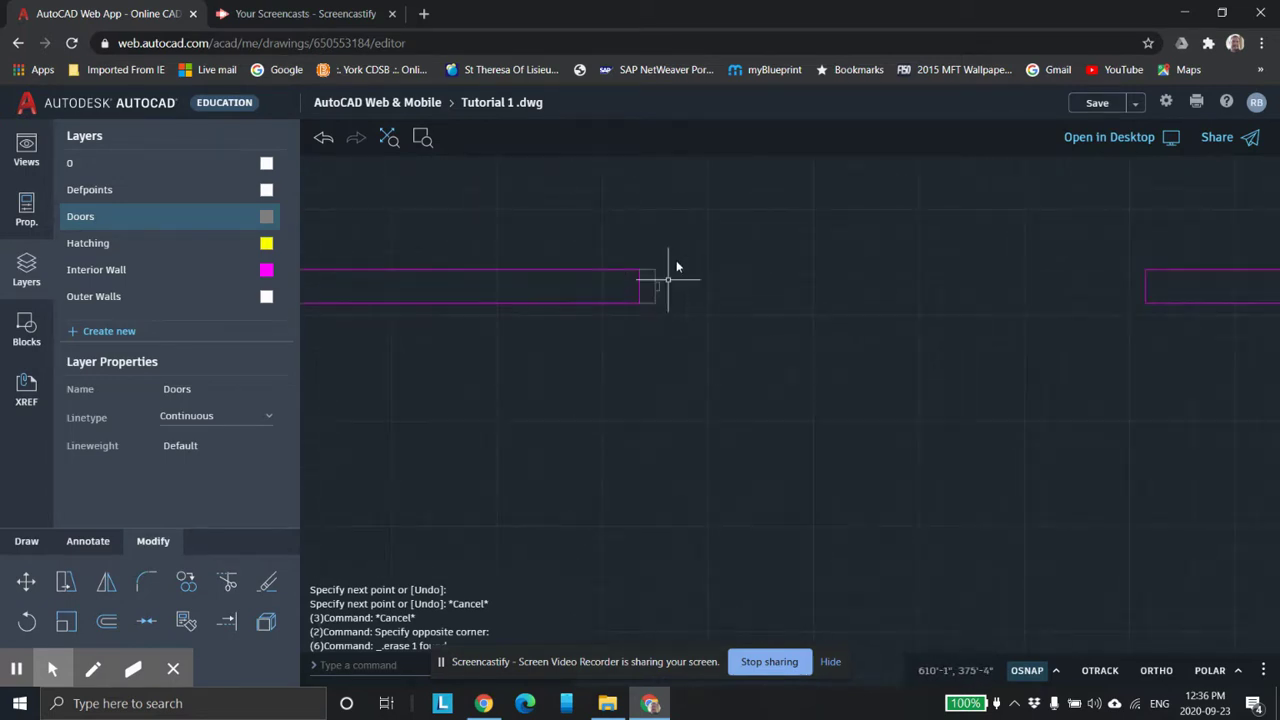
pyautogui.scroll(-5, 700, 355)
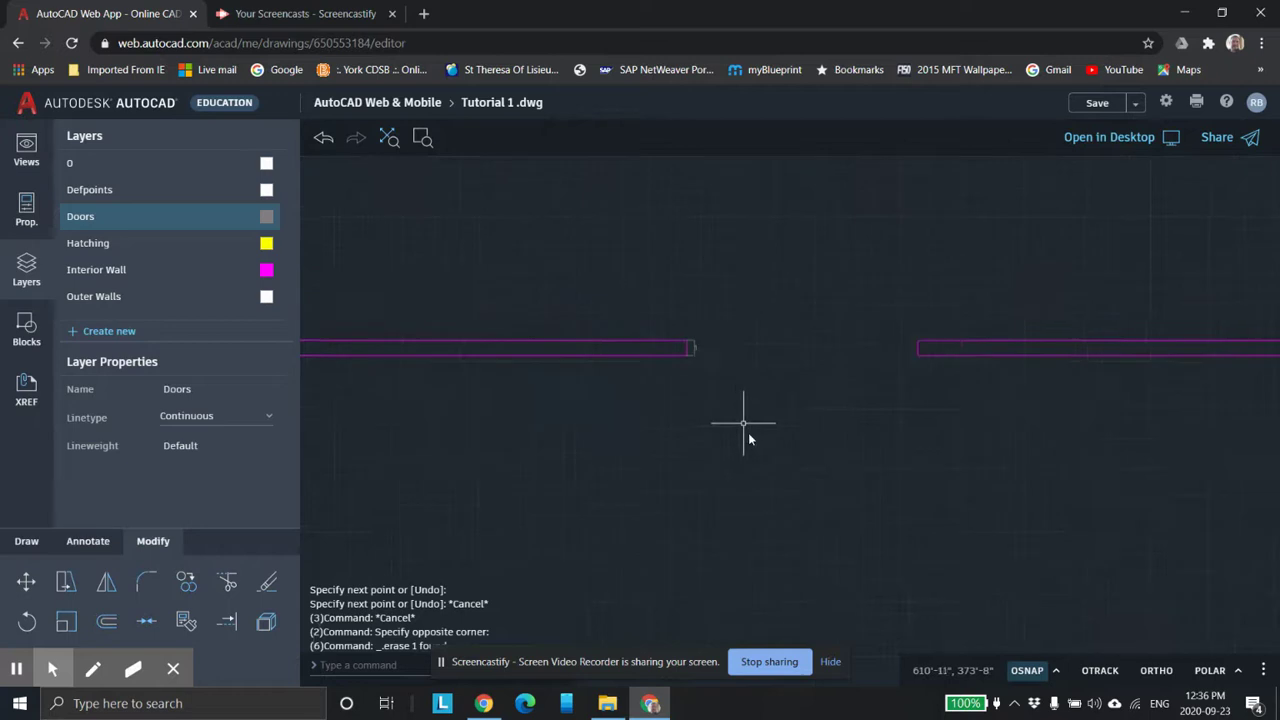
pyautogui.moveTo(752, 445); pyautogui.dragTo(706, 288, button='middle')
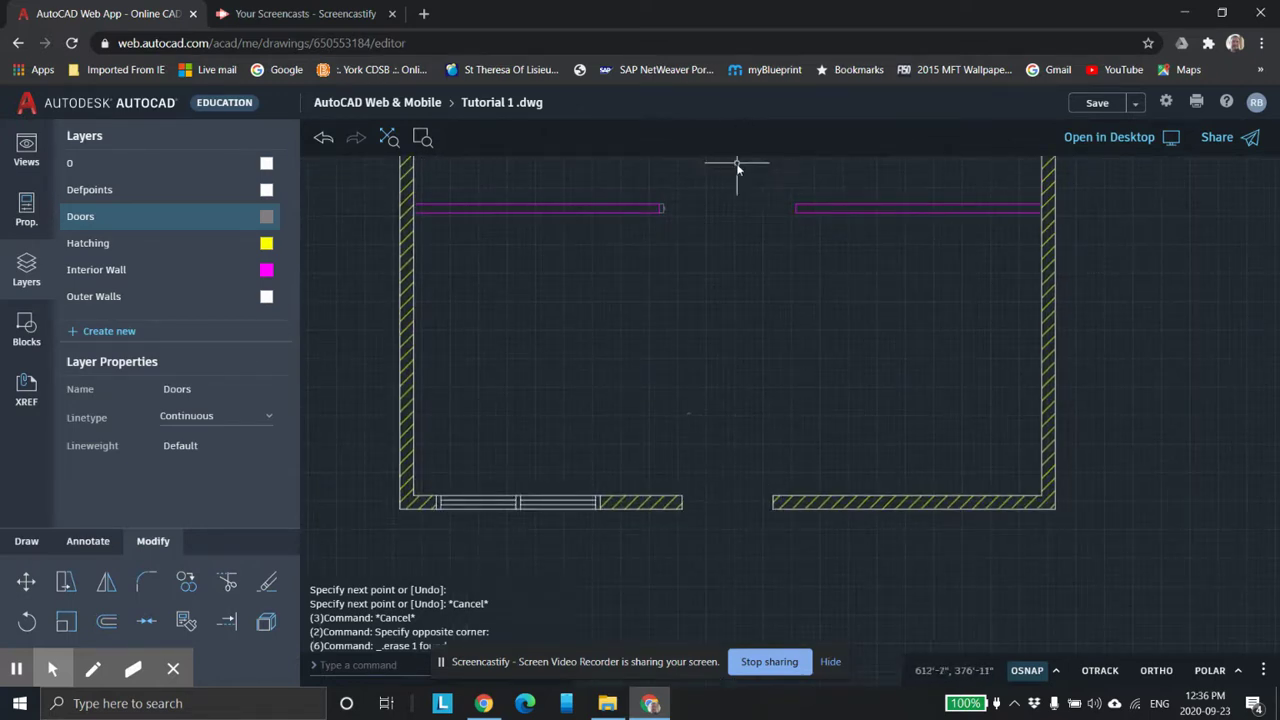
# Make Doors the current layer for drawing at the lower exterior wall's door opening
pyautogui.scroll(1, 688, 500)
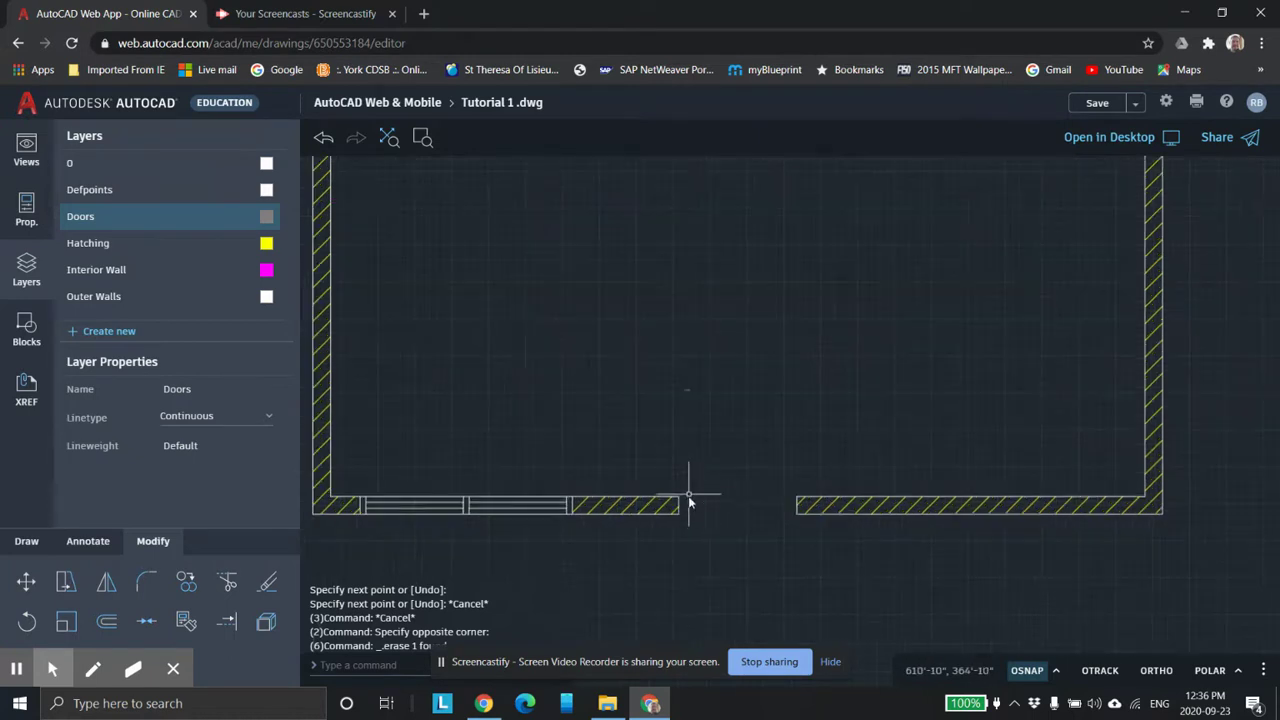
pyautogui.moveTo(709, 486)
pyautogui.mouseDown(button='middle')
pyautogui.moveTo(694, 368)
pyautogui.moveTo(705, 472)
pyautogui.mouseUp(button='middle')
pyautogui.scroll(2, 705, 430)
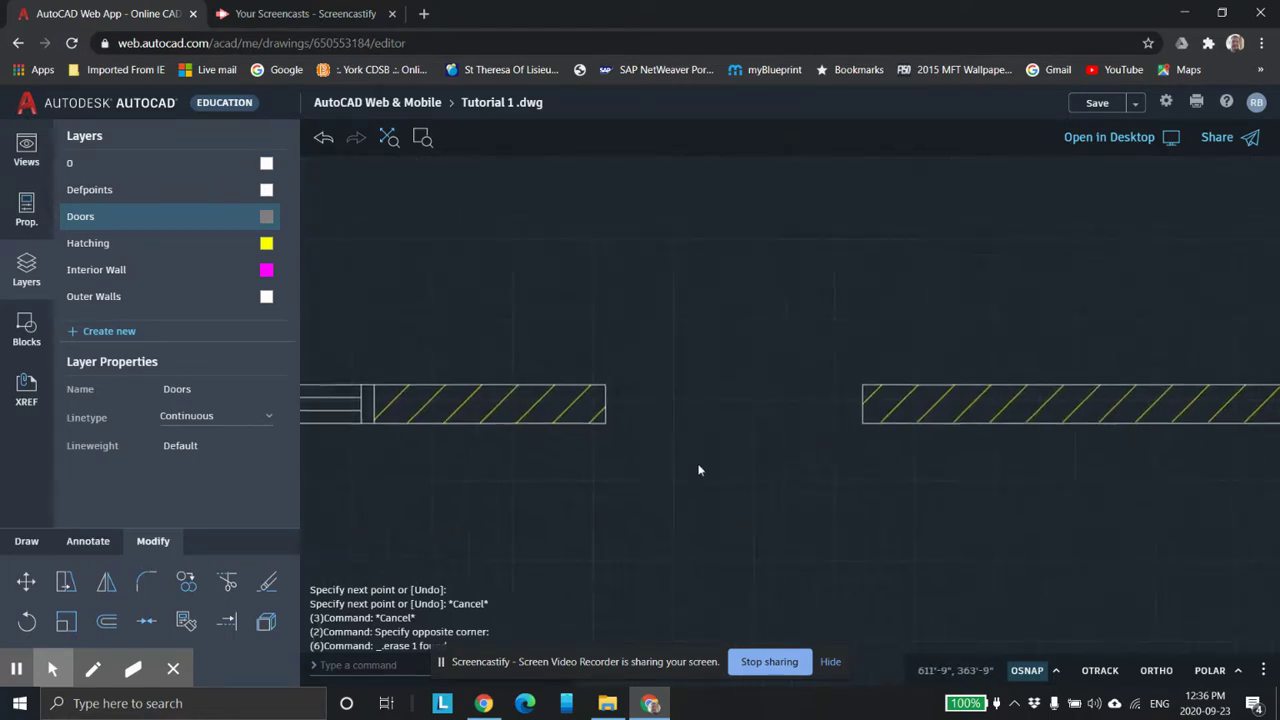
pyautogui.click(178, 218)
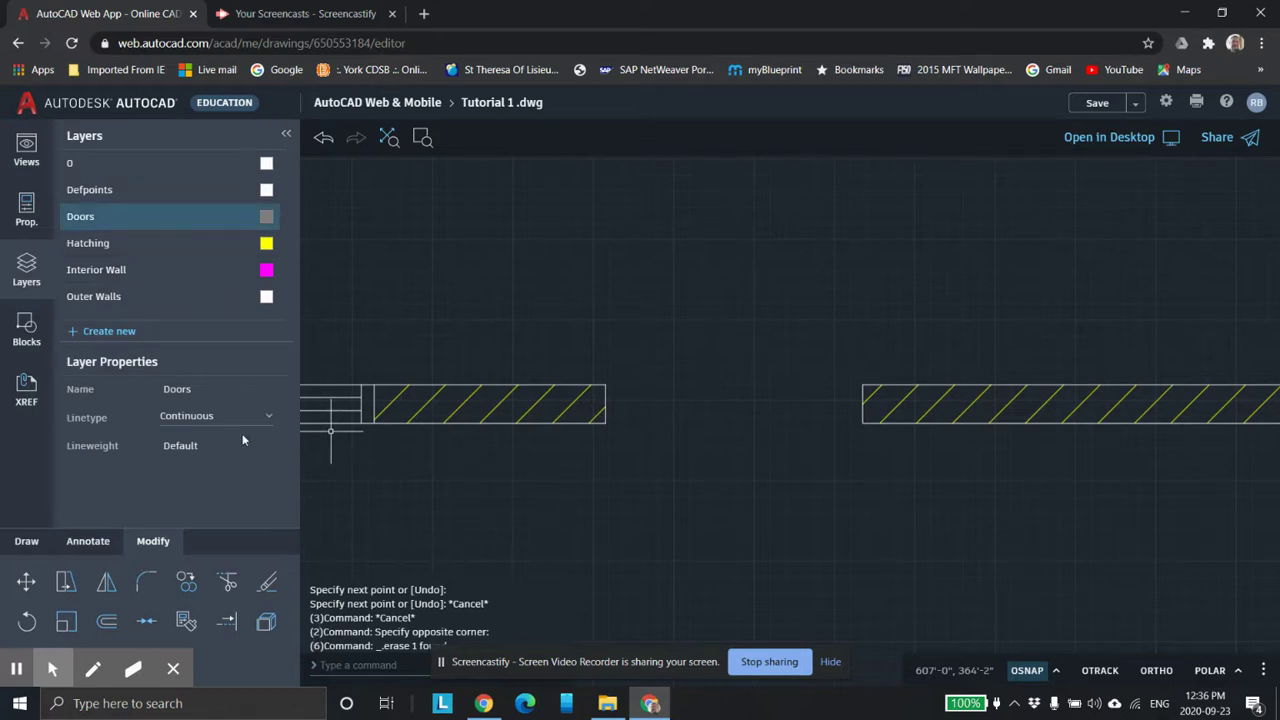
pyautogui.click(26, 541)
pyautogui.click(226, 581)
pyautogui.scroll(1, 620, 448)
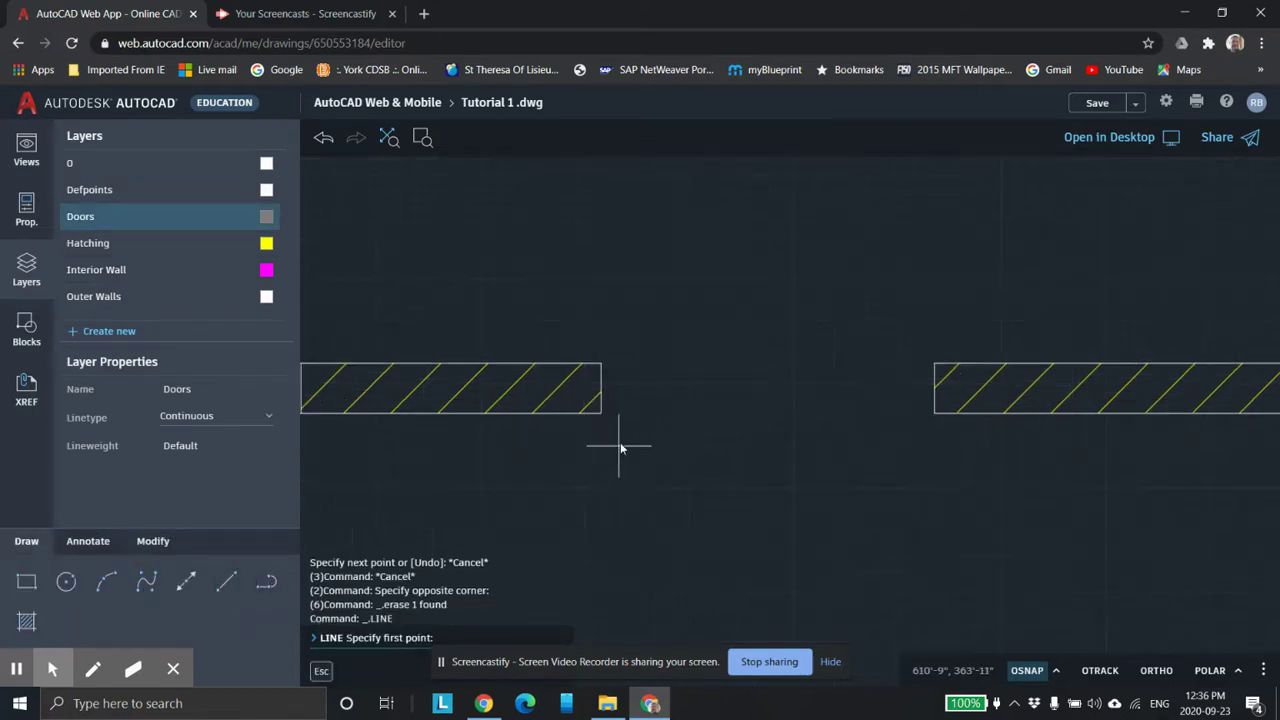
pyautogui.scroll(3, 620, 448)
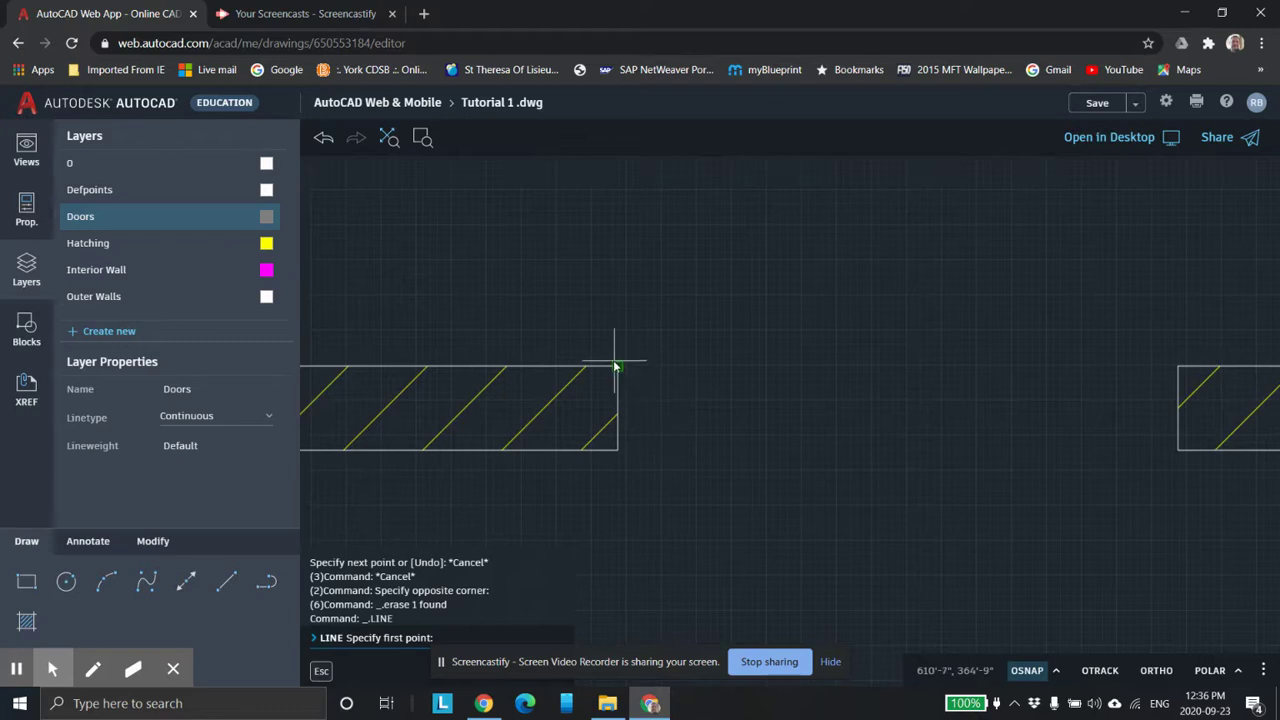
pyautogui.scroll(2, 616, 368)
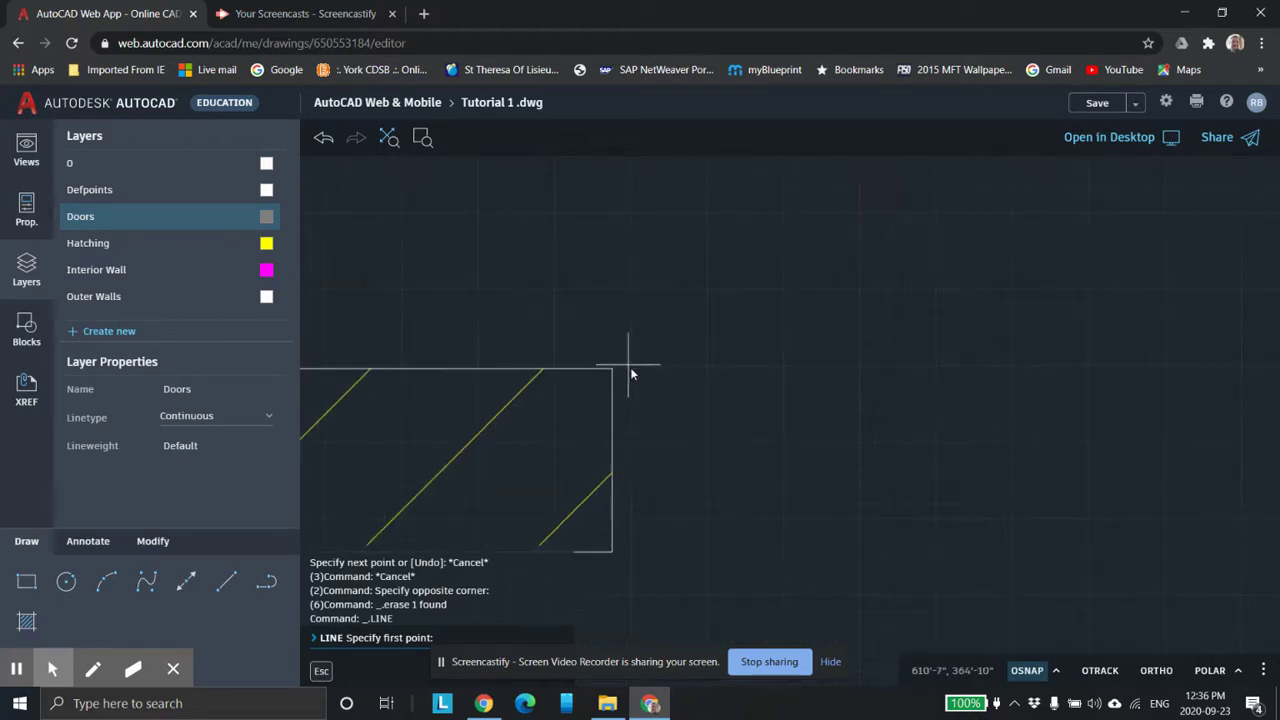
pyautogui.moveTo(634, 377); pyautogui.dragTo(657, 337, button='middle')
pyautogui.moveTo(751, 300)
pyautogui.mouseDown(button='middle')
pyautogui.moveTo(725, 306)
pyautogui.moveTo(717, 293)
pyautogui.mouseUp(button='middle')
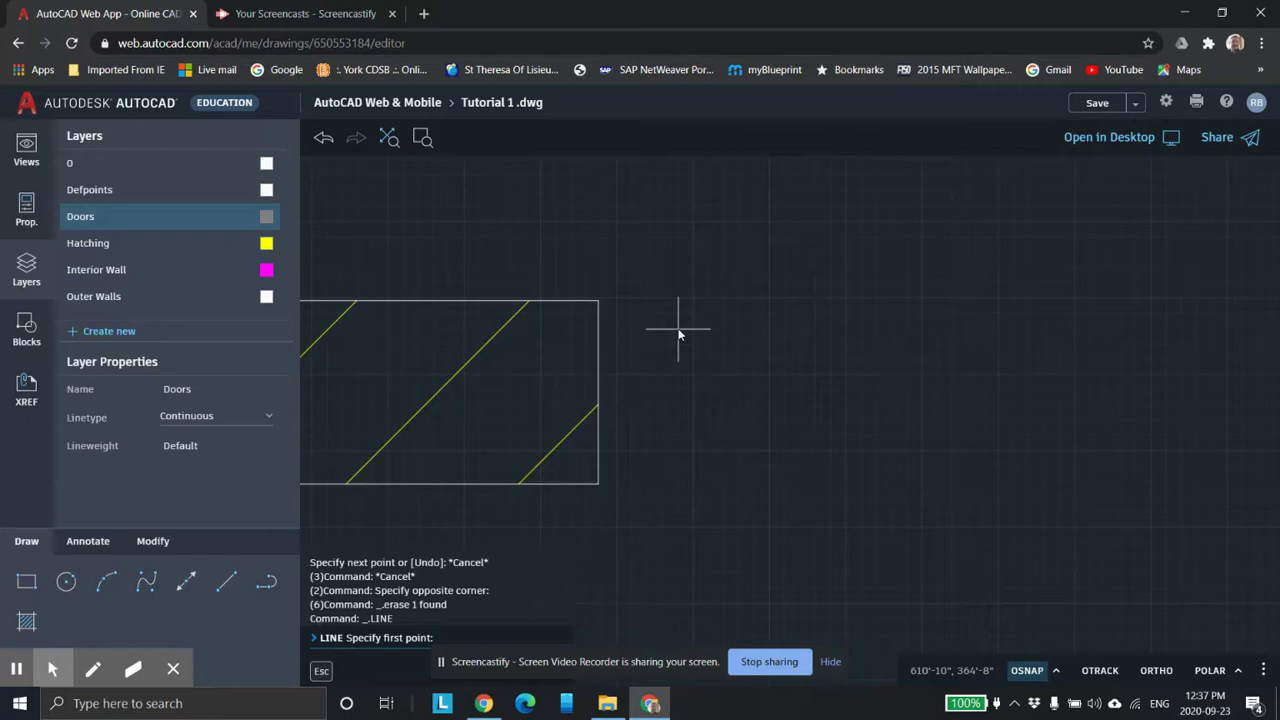
pyautogui.scroll(3, 675, 372)
pyautogui.scroll(-3, 640, 397)
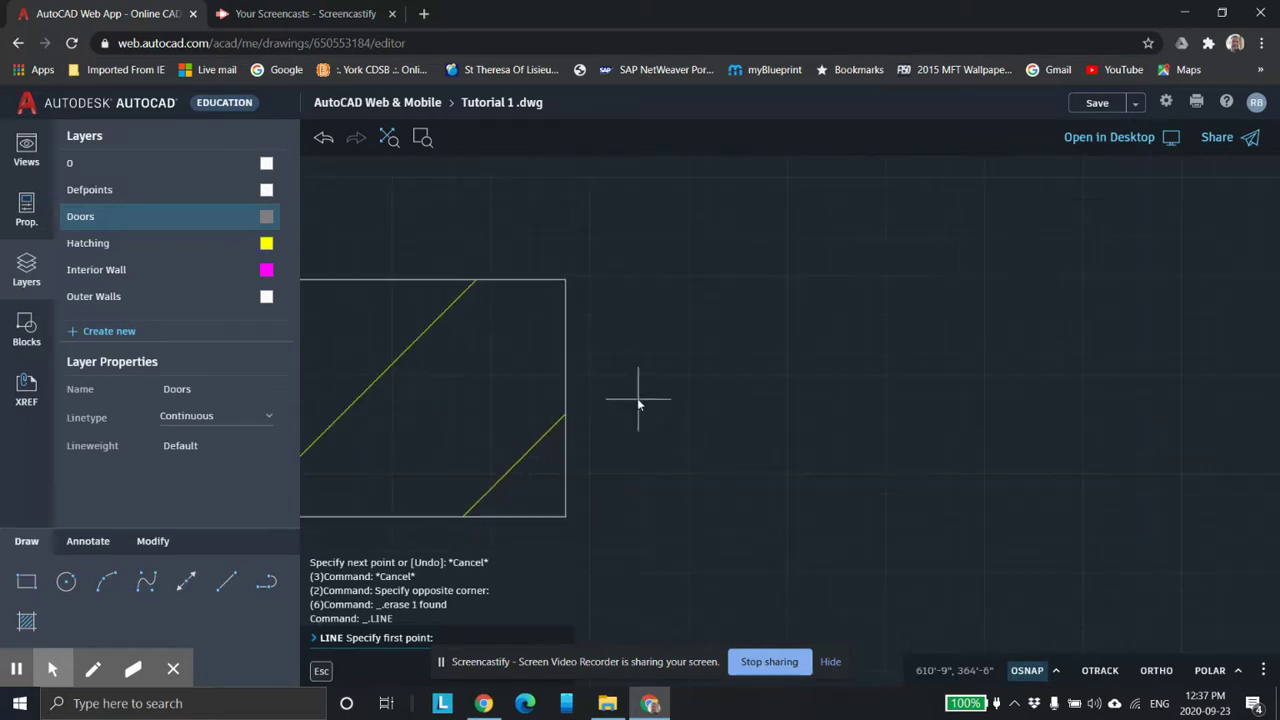
pyautogui.moveTo(634, 380); pyautogui.dragTo(630, 375, button='middle')
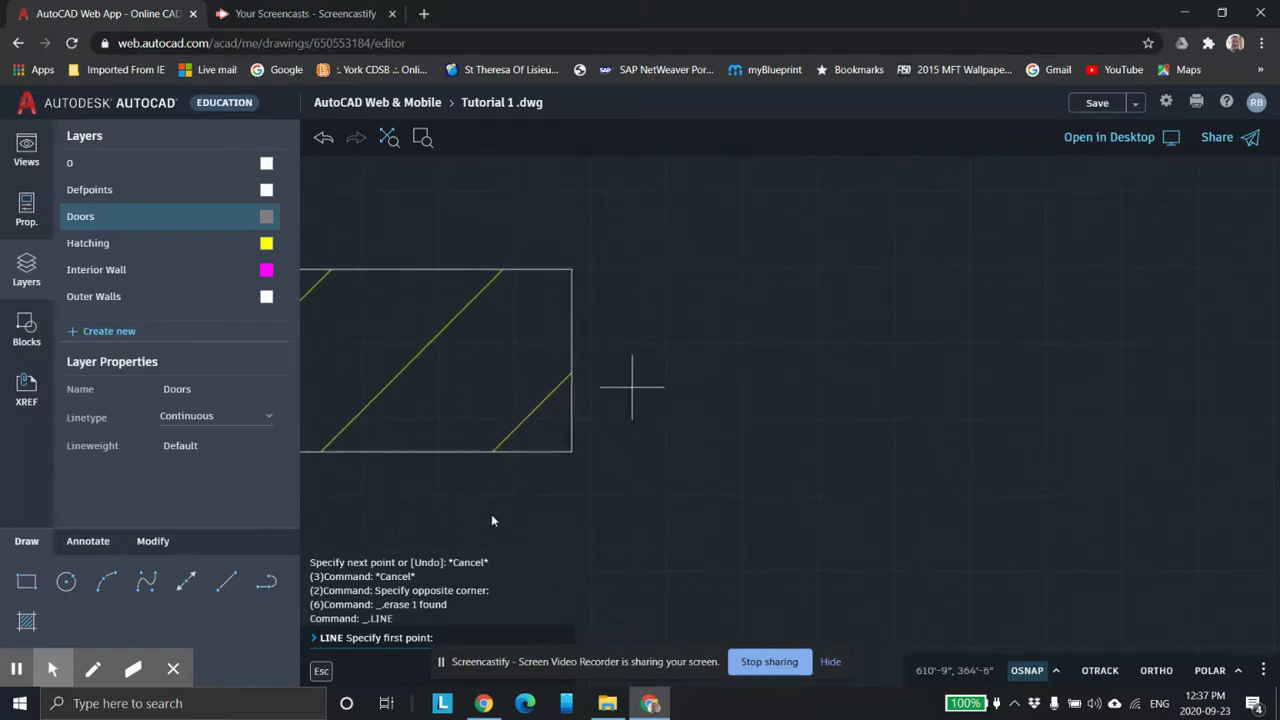
# Draw a 2" line at 0° into the lower door opening, starting from the inner corner of the left wall end
pyautogui.click(226, 581)
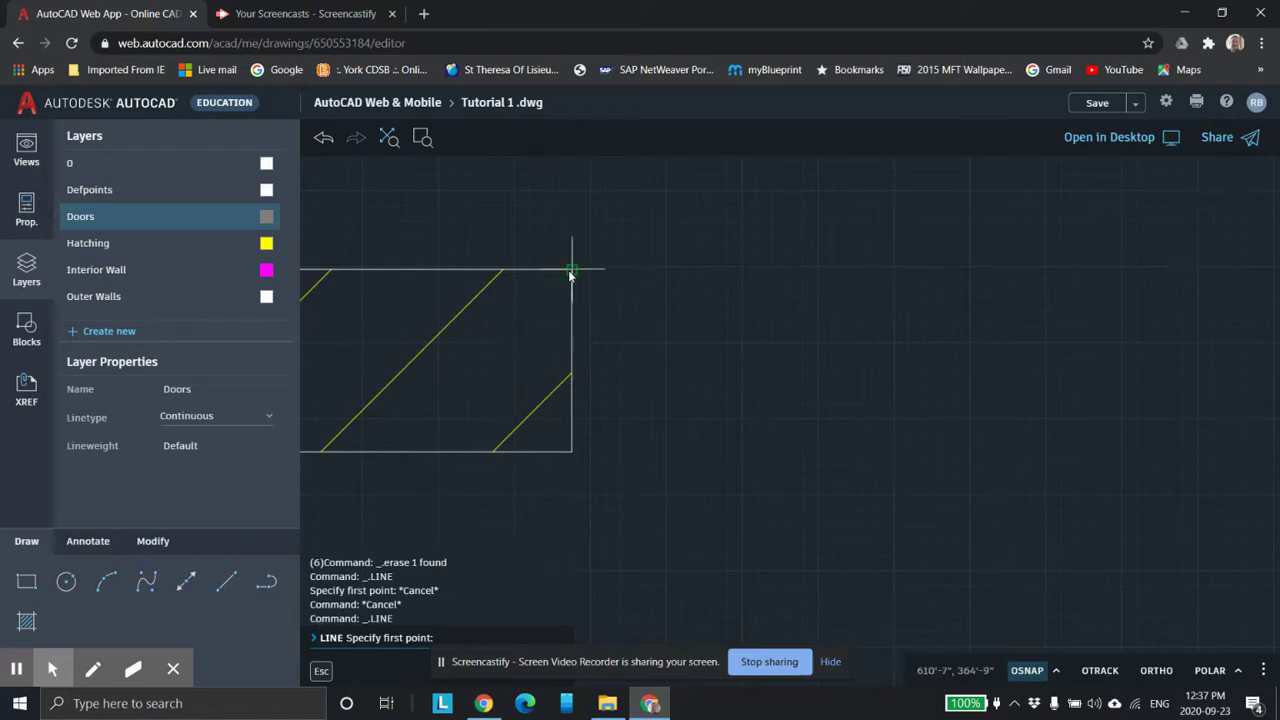
pyautogui.scroll(2, 570, 275)
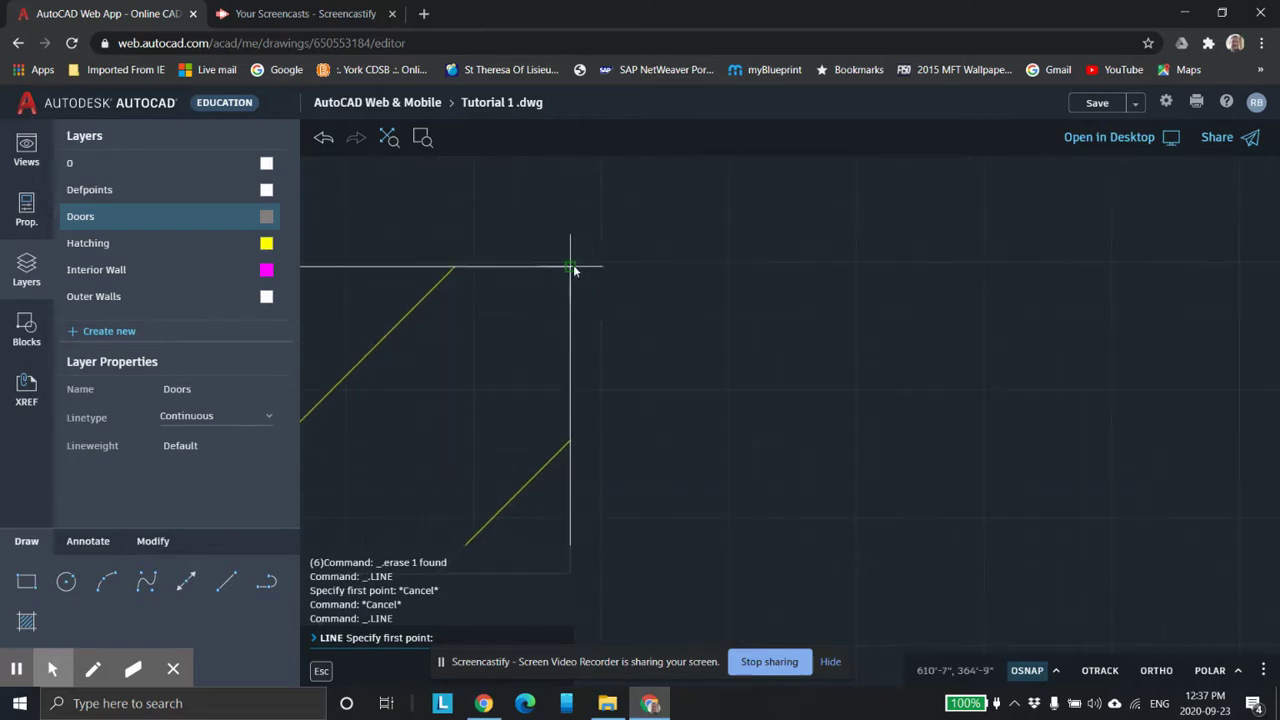
pyautogui.click(1056, 670)
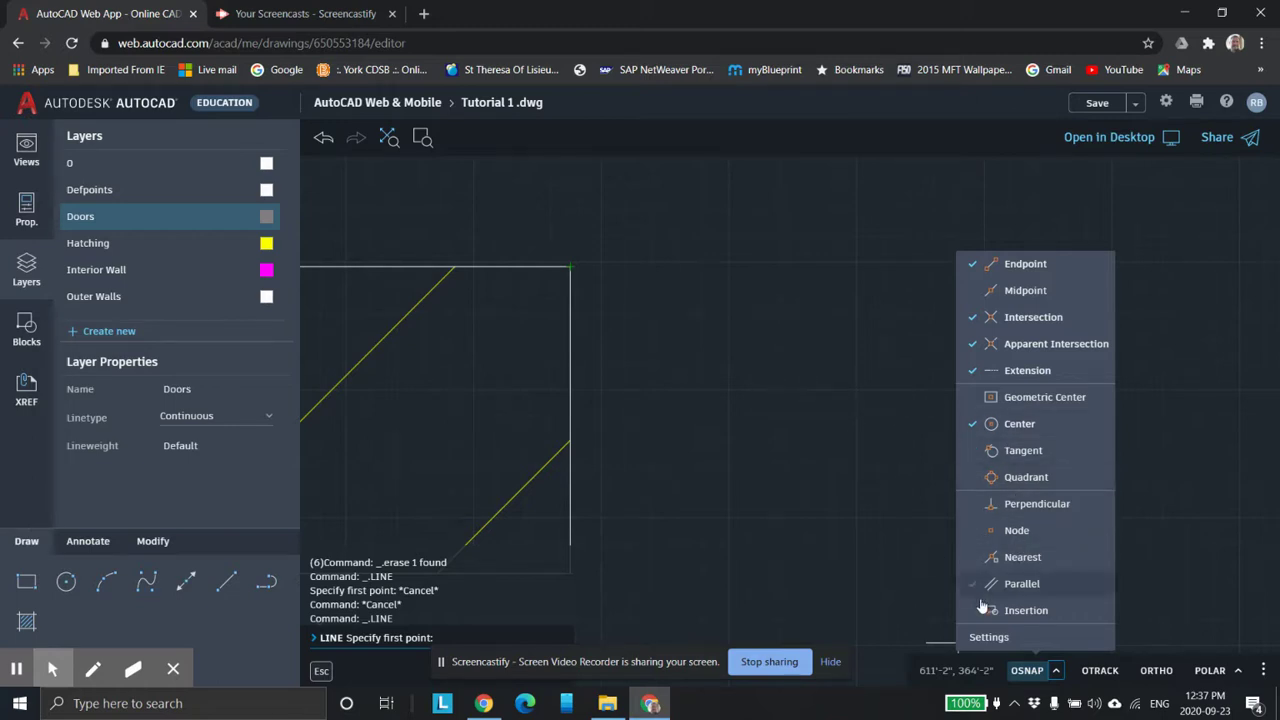
pyautogui.click(1061, 674)
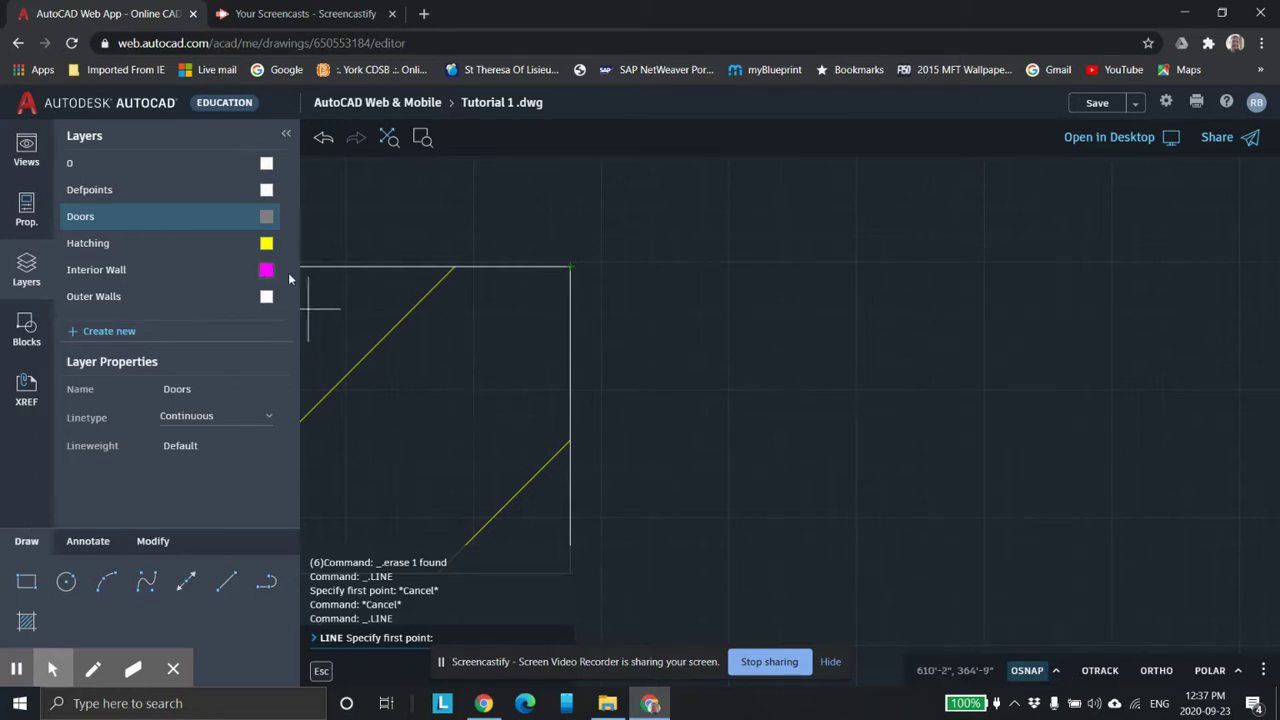
pyautogui.click(571, 267)
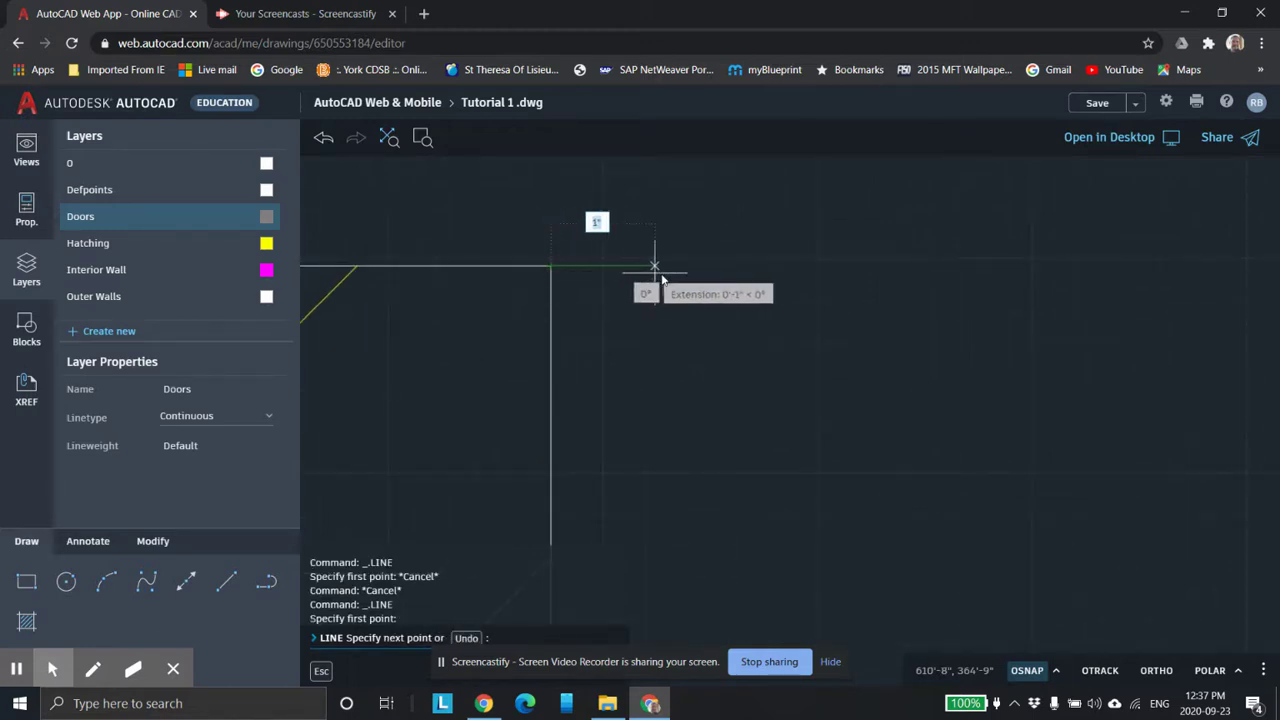
pyautogui.scroll(2, 600, 280)
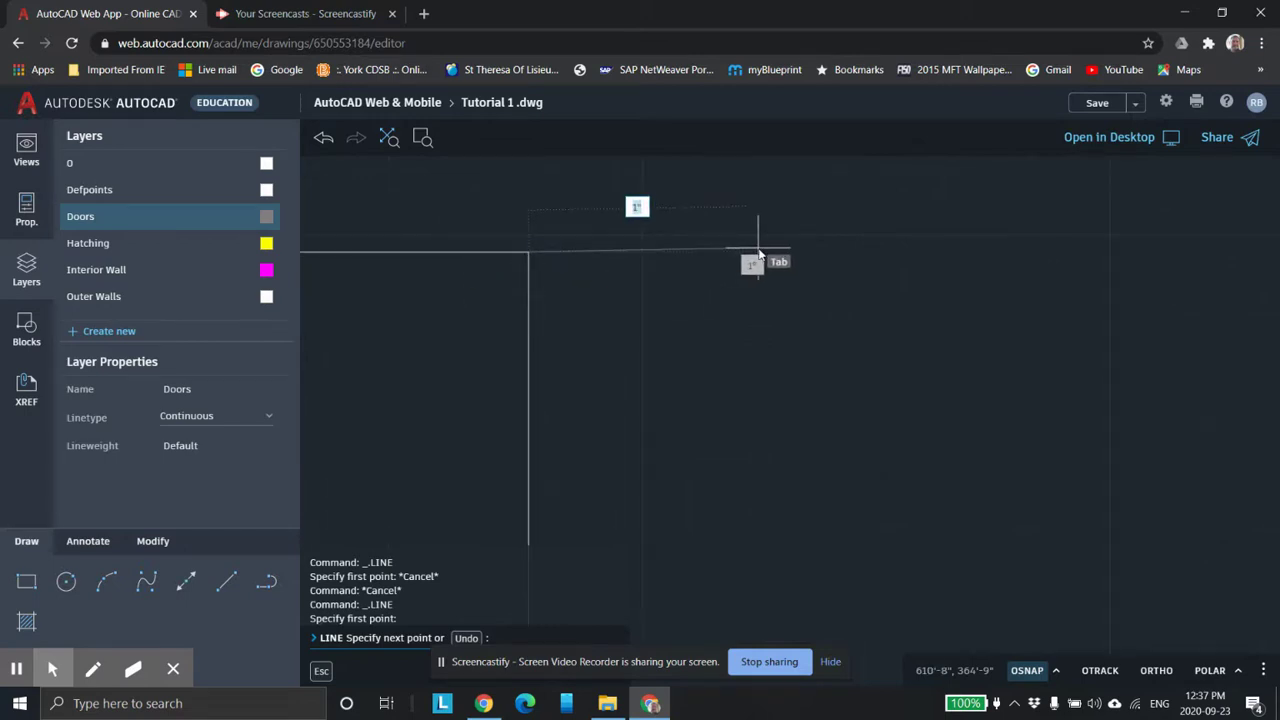
pyautogui.scroll(-4, 767, 260)
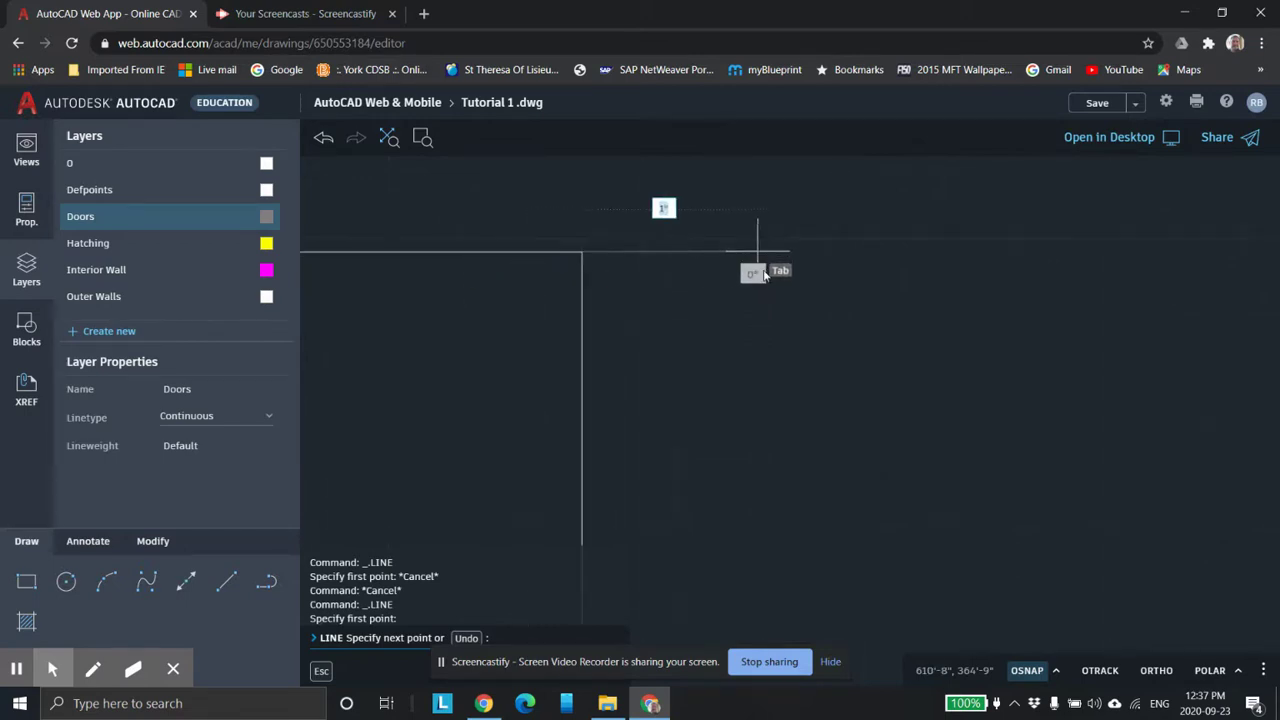
pyautogui.scroll(3, 767, 268)
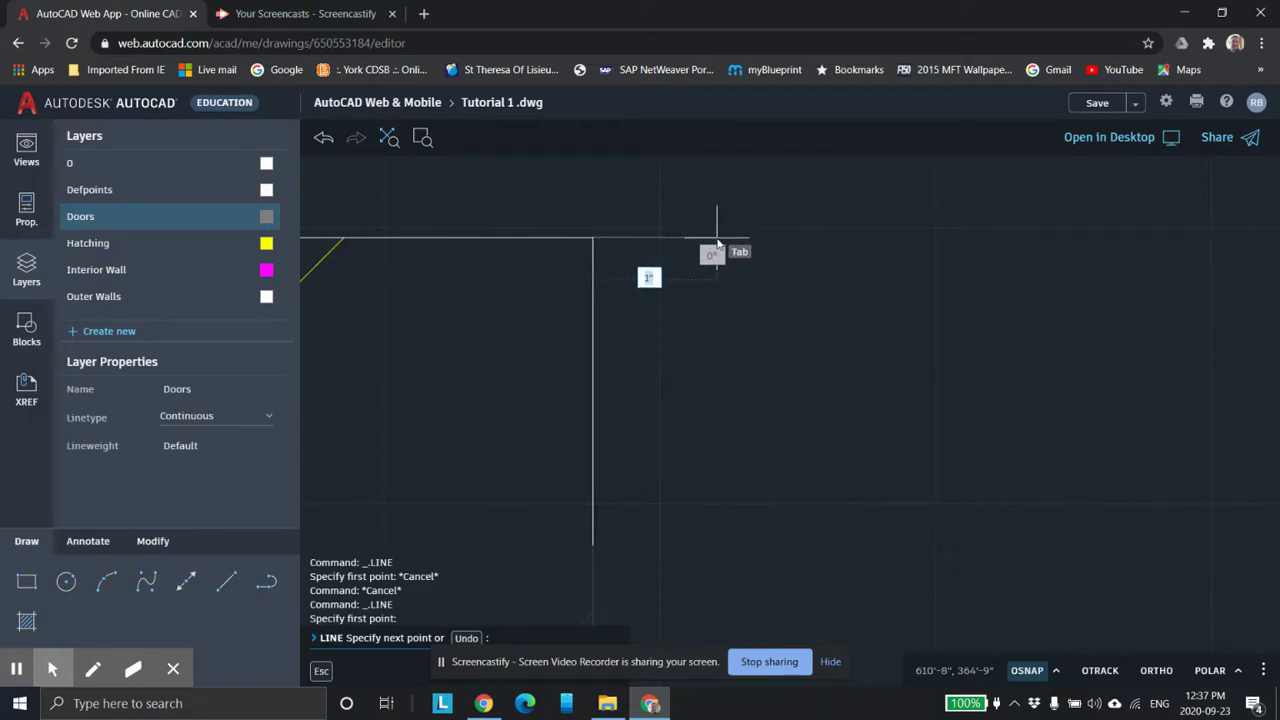
pyautogui.write('2')
pyautogui.press('Tab')
pyautogui.write('0')
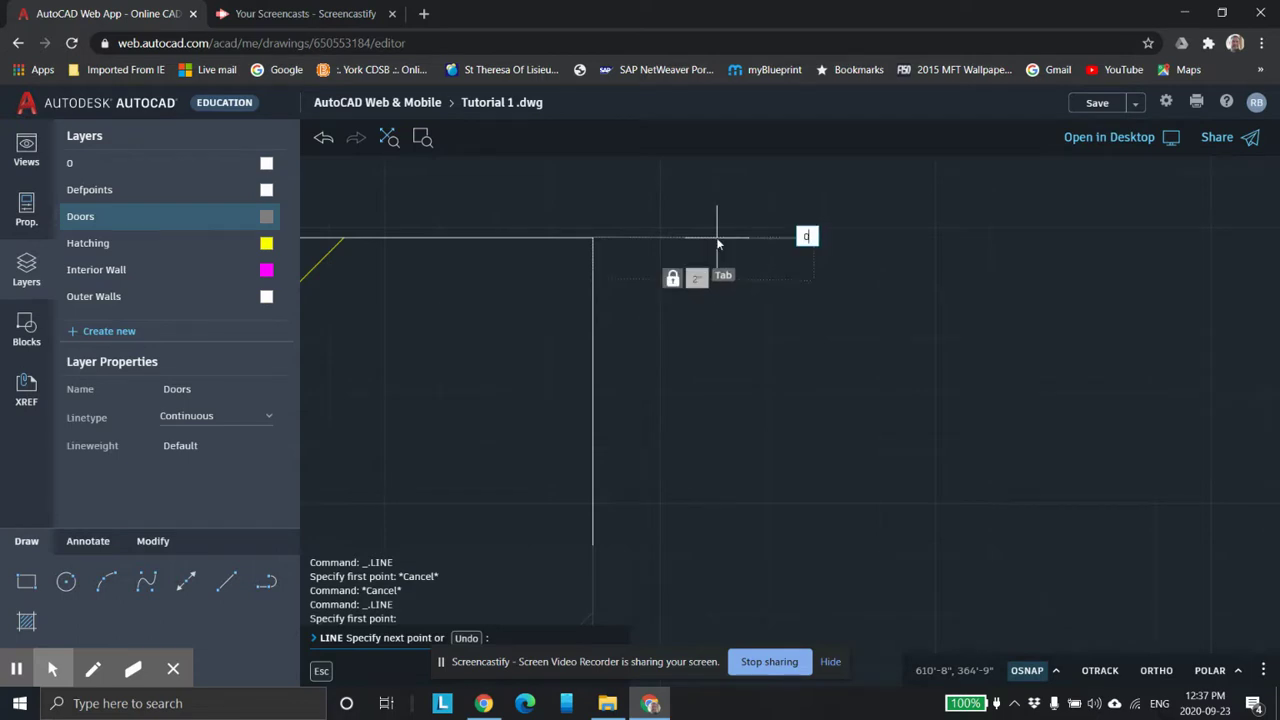
pyautogui.press('Return')
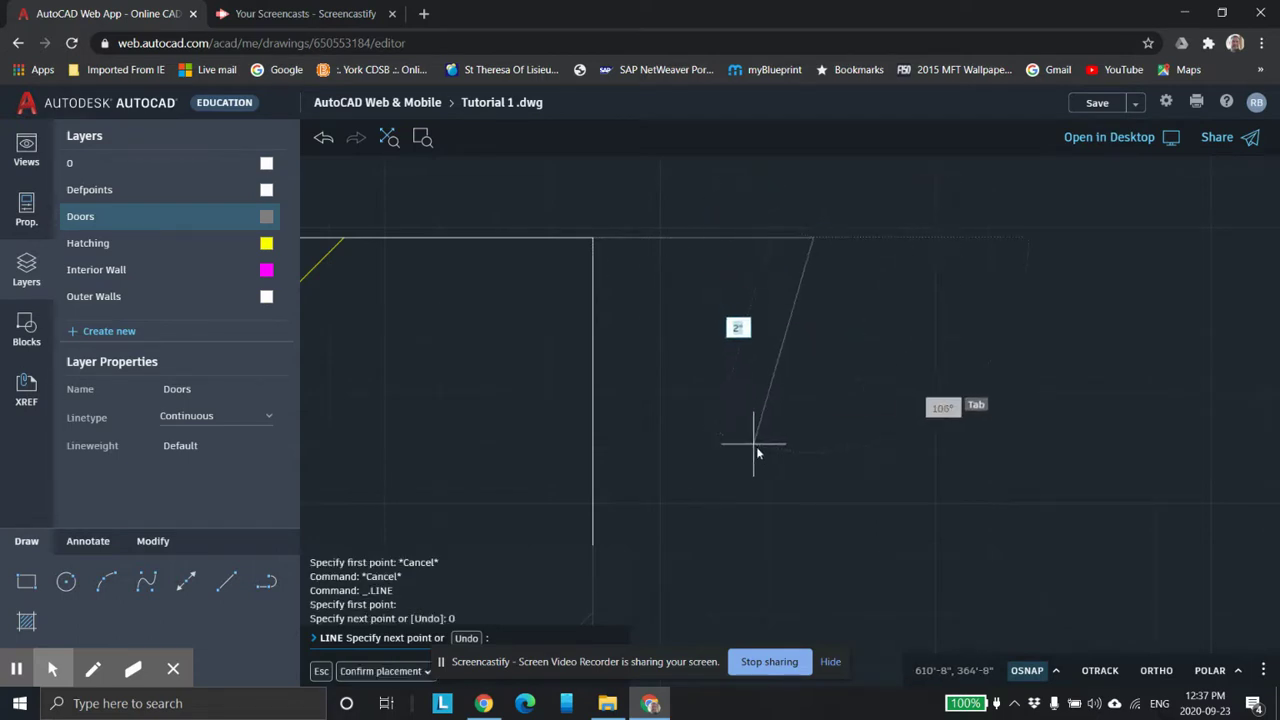
# Continue the jamb outline with a 6" segment at 90° down to the level of the wall's outer face
pyautogui.scroll(-4, 778, 456)
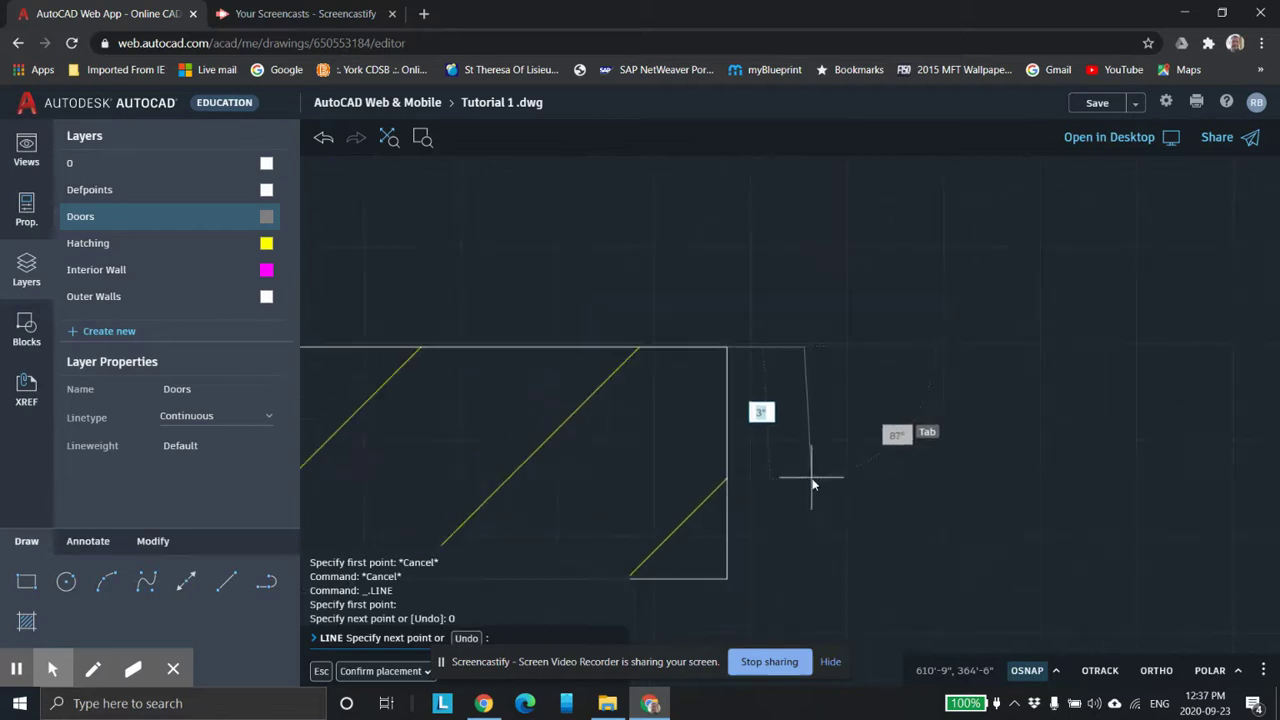
pyautogui.moveTo(776, 434); pyautogui.dragTo(724, 343, button='middle')
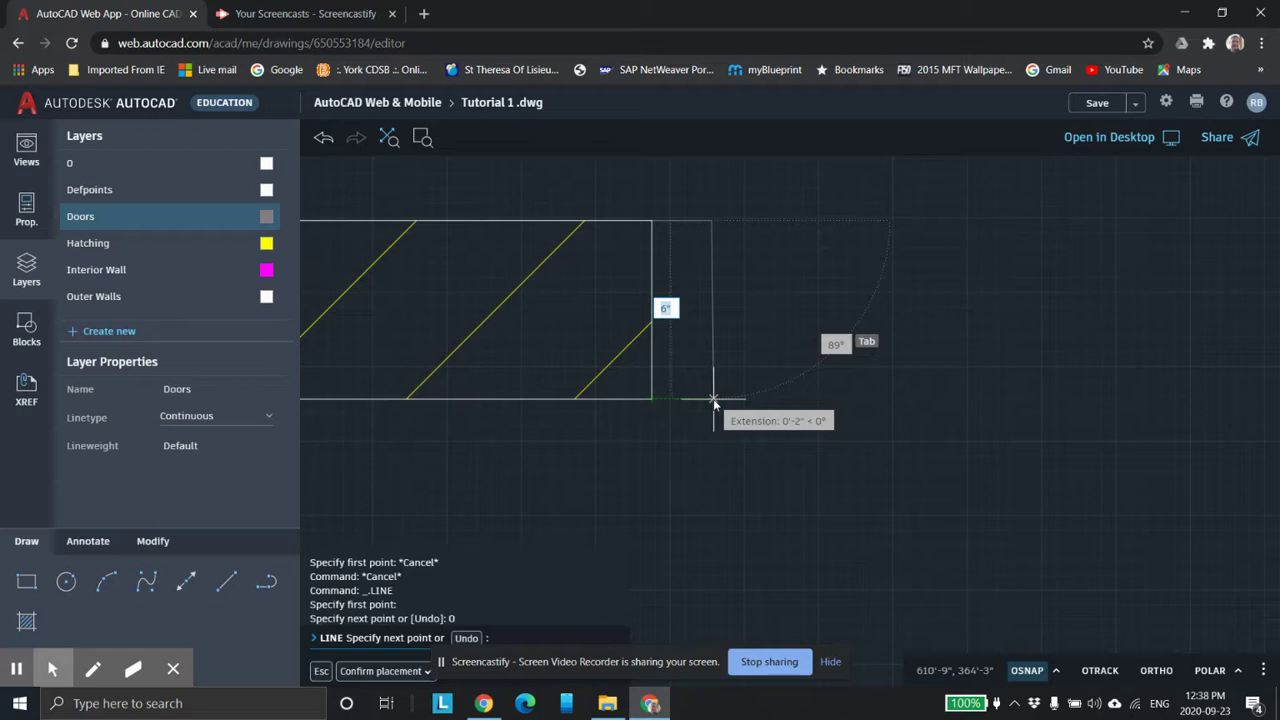
pyautogui.press('Tab')
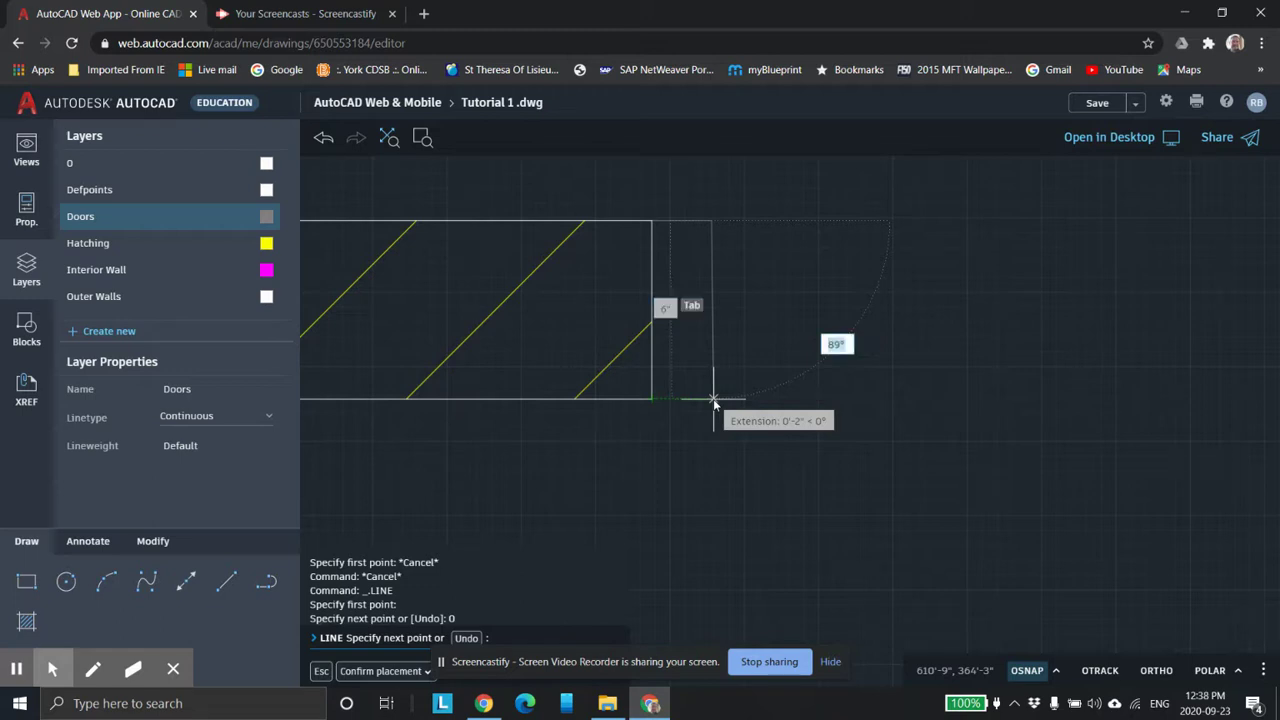
pyautogui.write('90')
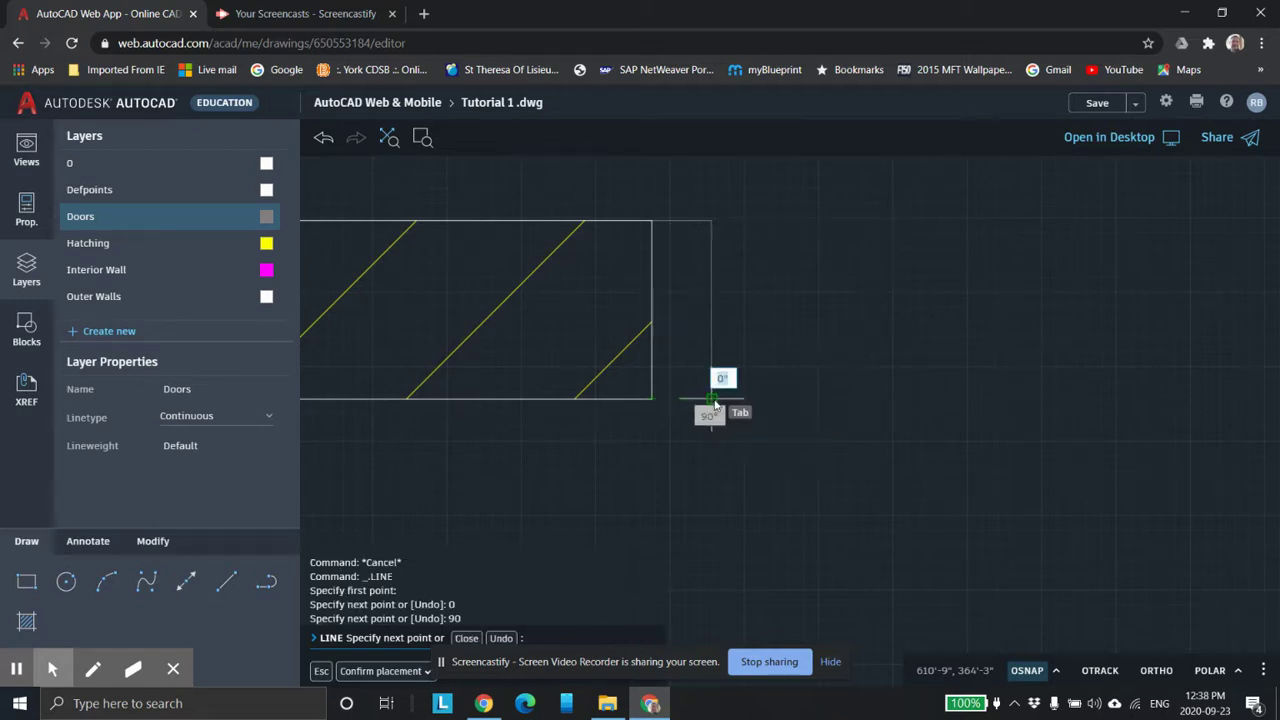
pyautogui.scroll(-3, 780, 405)
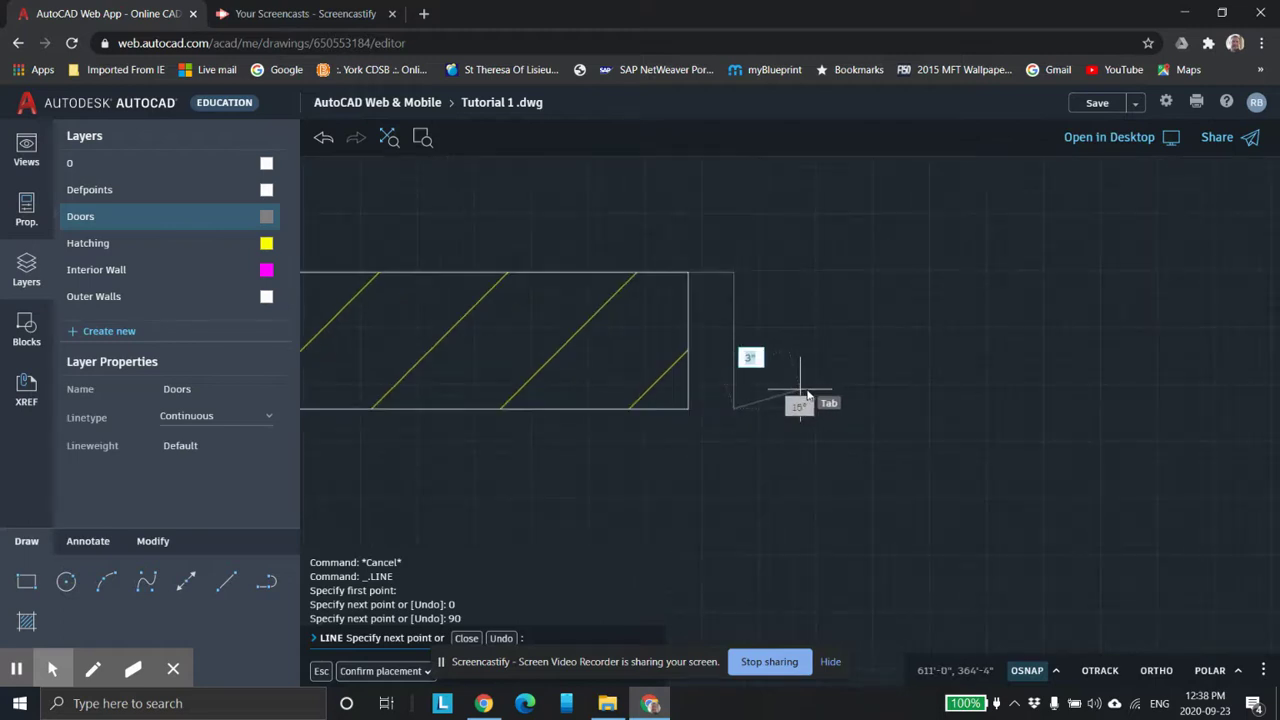
# Close the jamb outline with a line along the wall's outer face, from the wall end's outer corner to the jamb's free end
pyautogui.scroll(5, 800, 395)
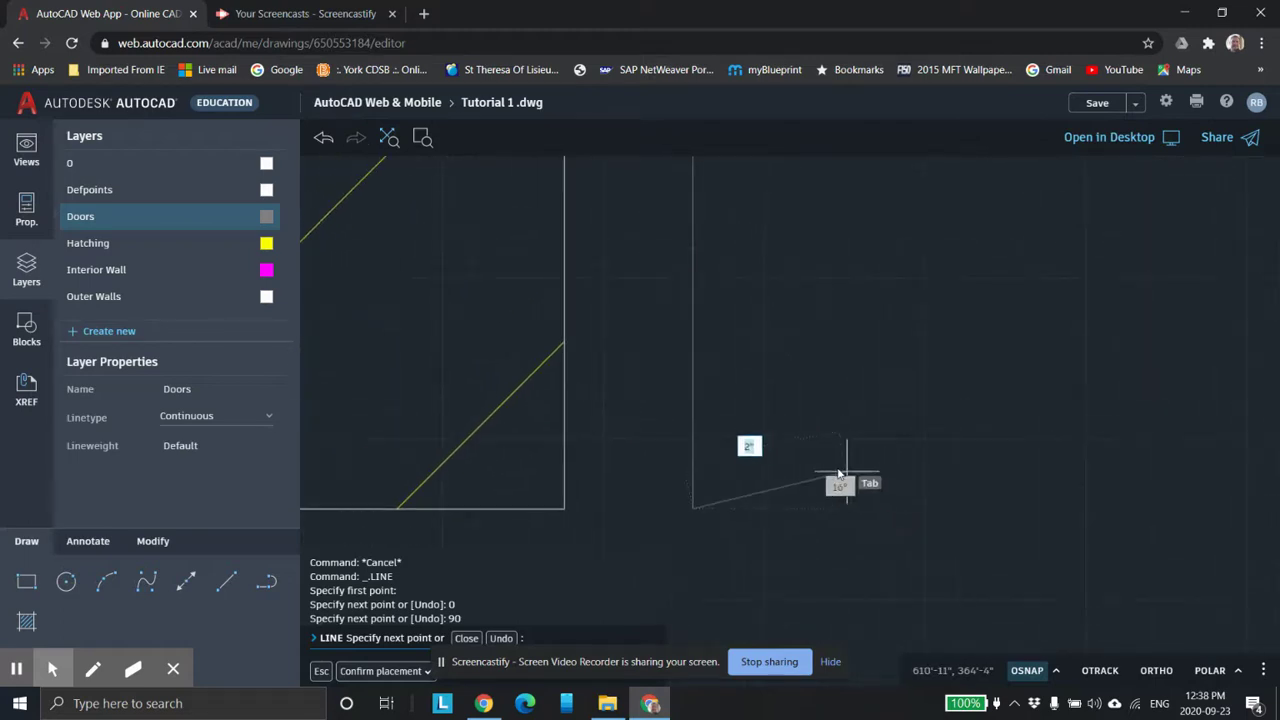
pyautogui.press('Escape')
pyautogui.press('Escape')
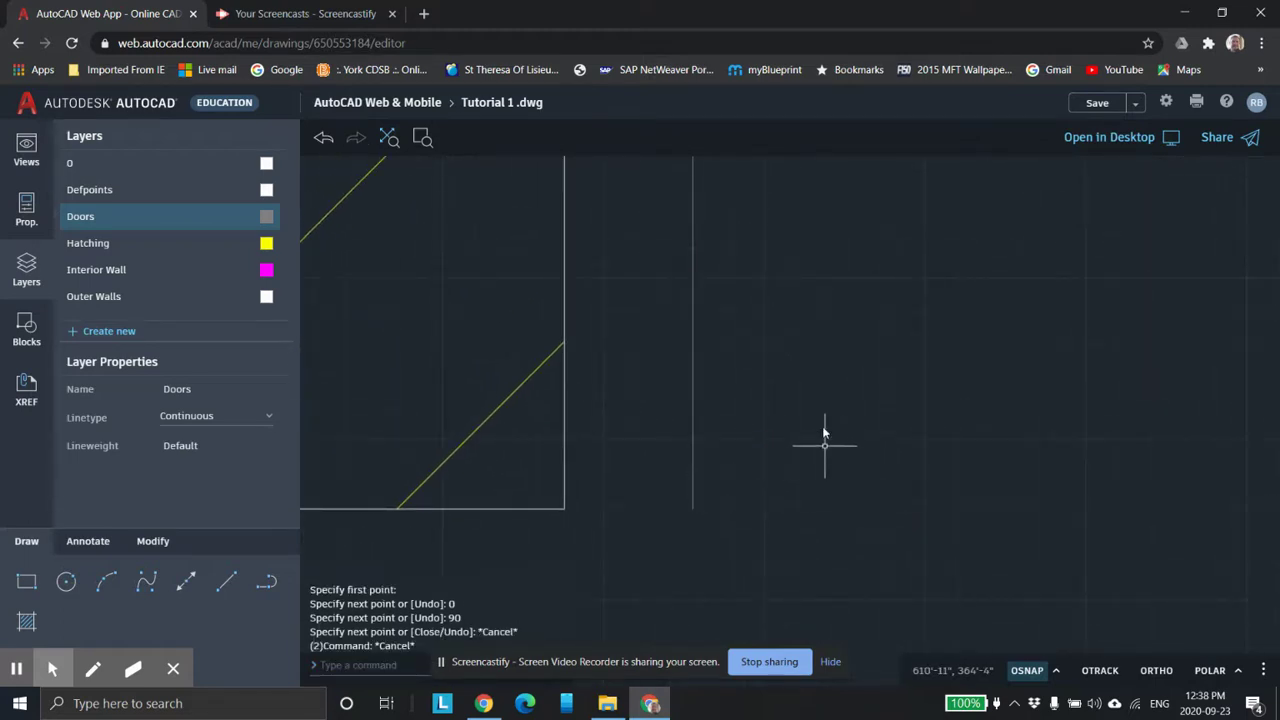
pyautogui.click(226, 581)
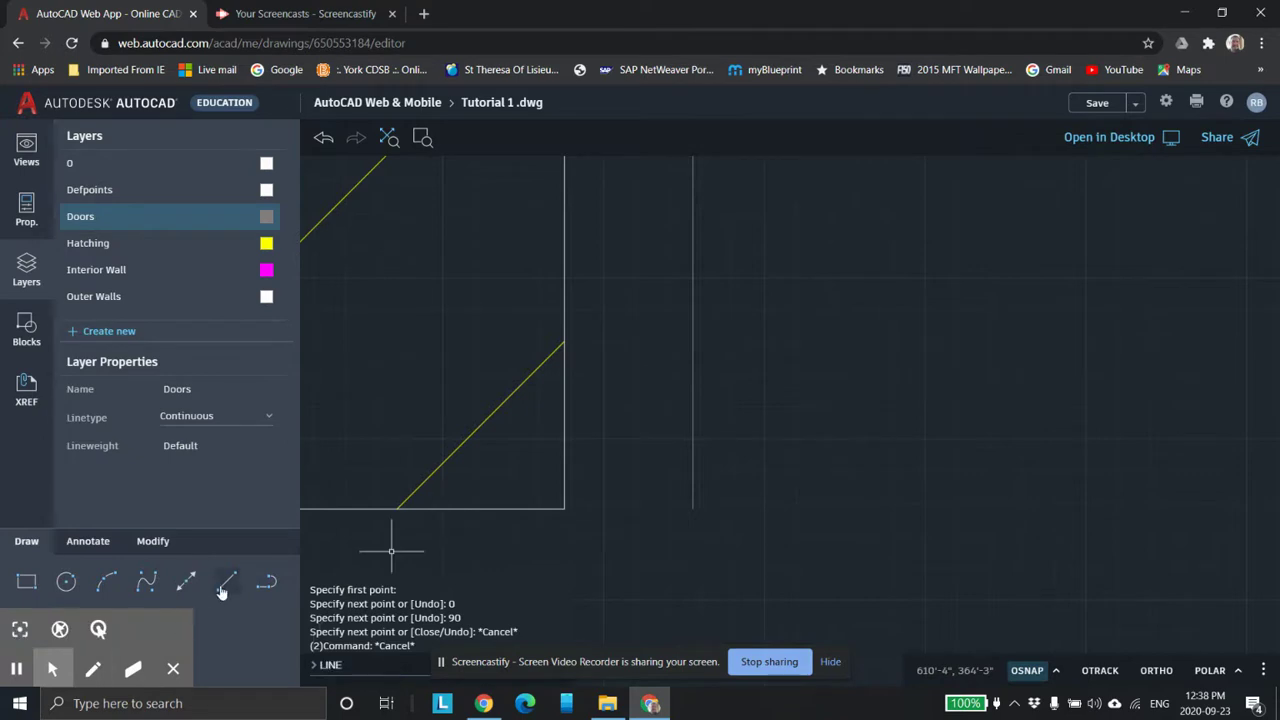
pyautogui.click(564, 510)
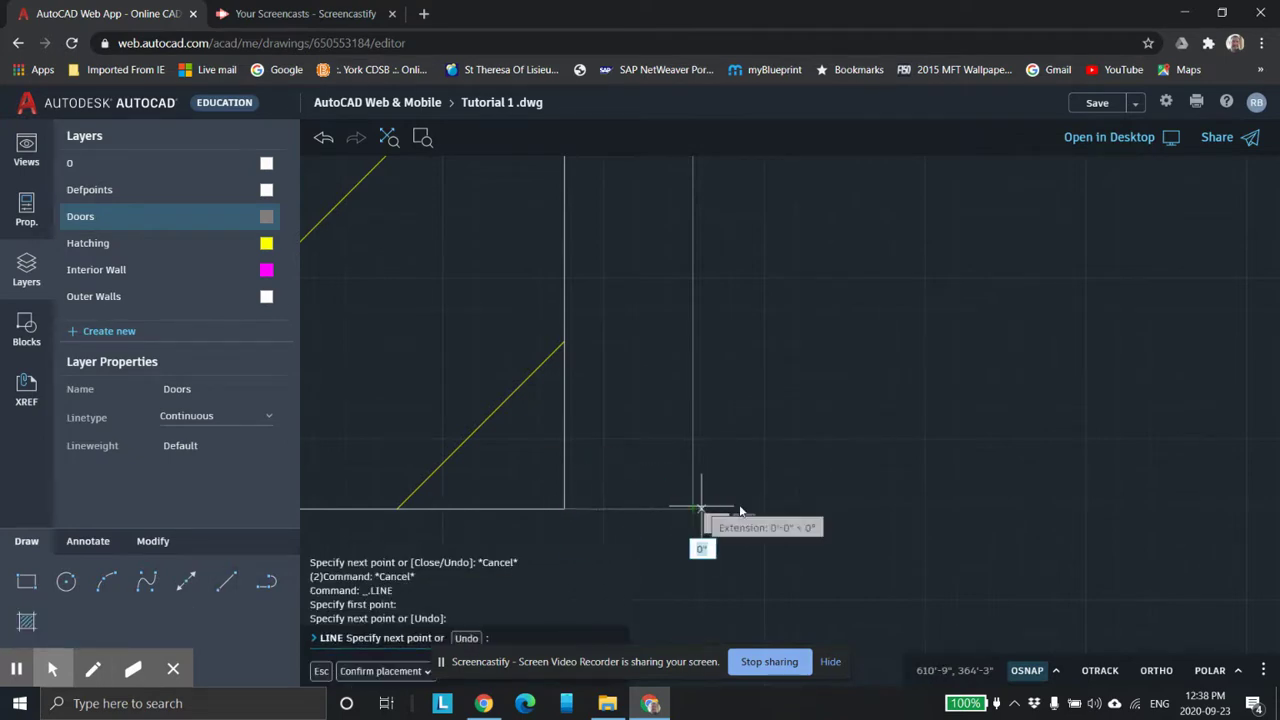
pyautogui.press('Escape')
pyautogui.press('Escape')
pyautogui.scroll(-3, 771, 486)
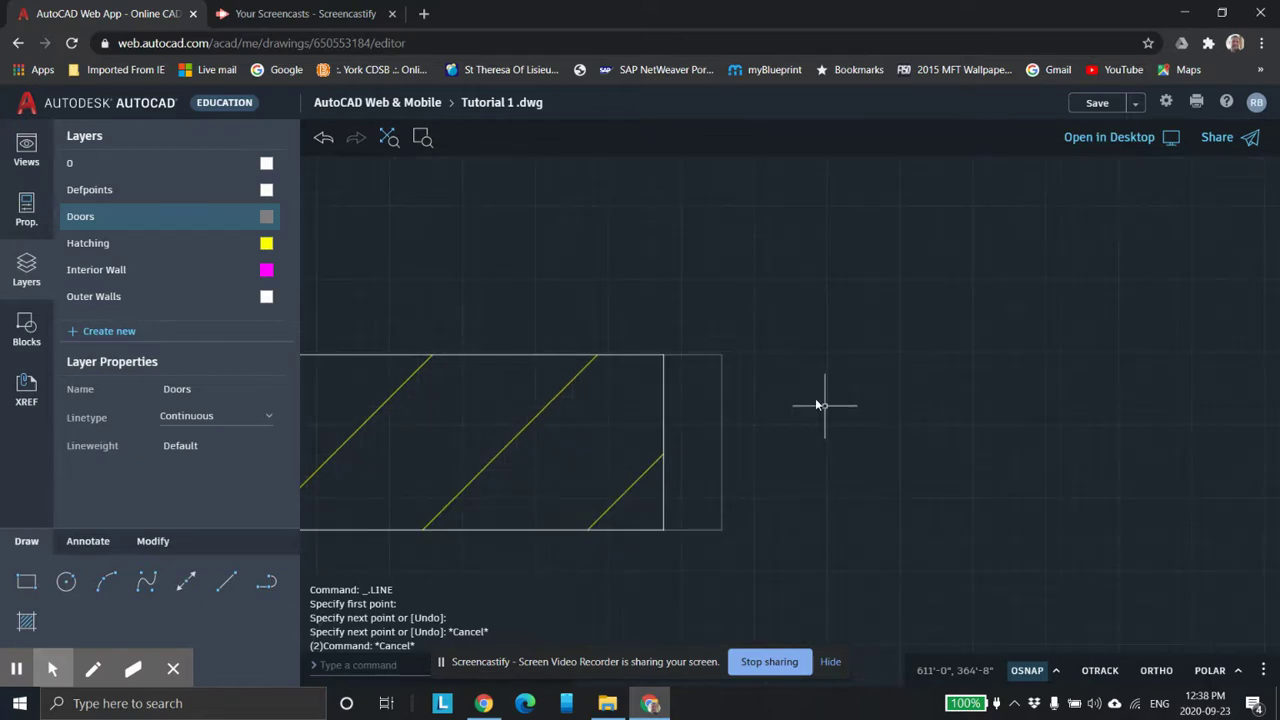
# Examine the closed jamb rectangle at the wall end and its position within the door opening
pyautogui.scroll(2, 816, 405)
pyautogui.moveTo(791, 423); pyautogui.dragTo(808, 351, button='middle')
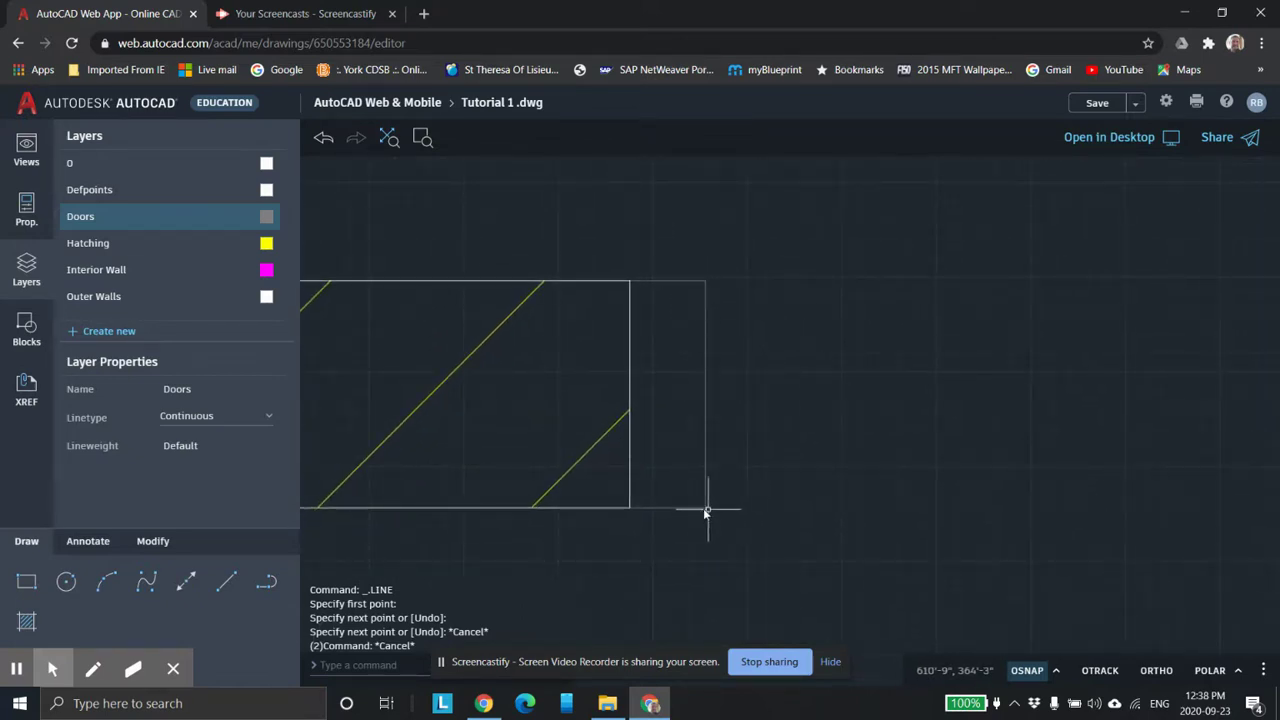
pyautogui.moveTo(681, 436); pyautogui.dragTo(686, 394, button='middle')
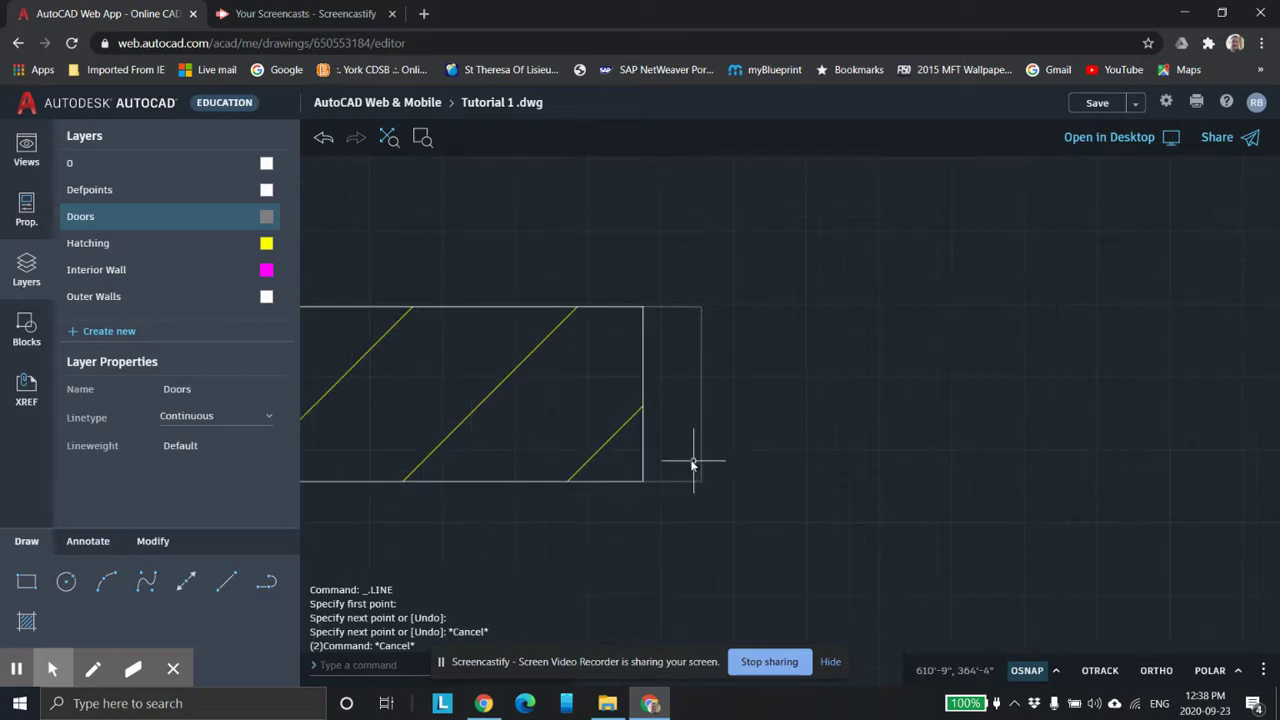
pyautogui.scroll(2, 698, 452)
pyautogui.scroll(-5, 710, 445)
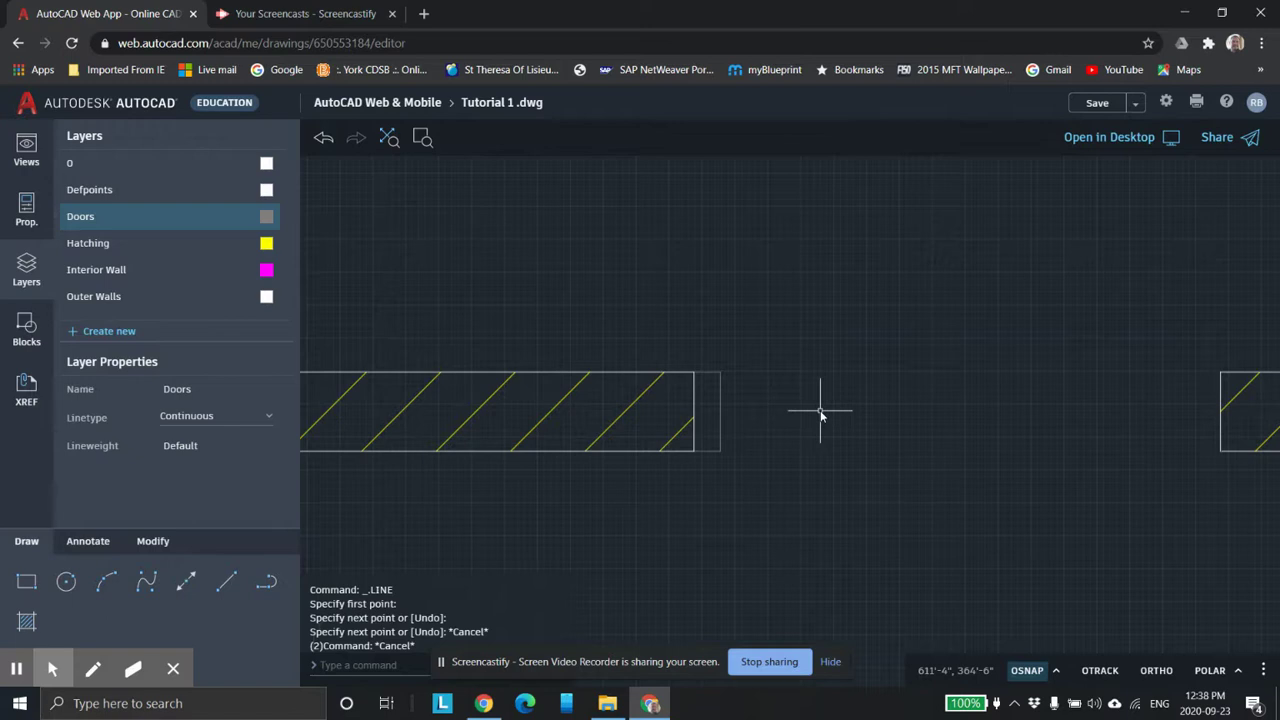
pyautogui.scroll(-1, 748, 427)
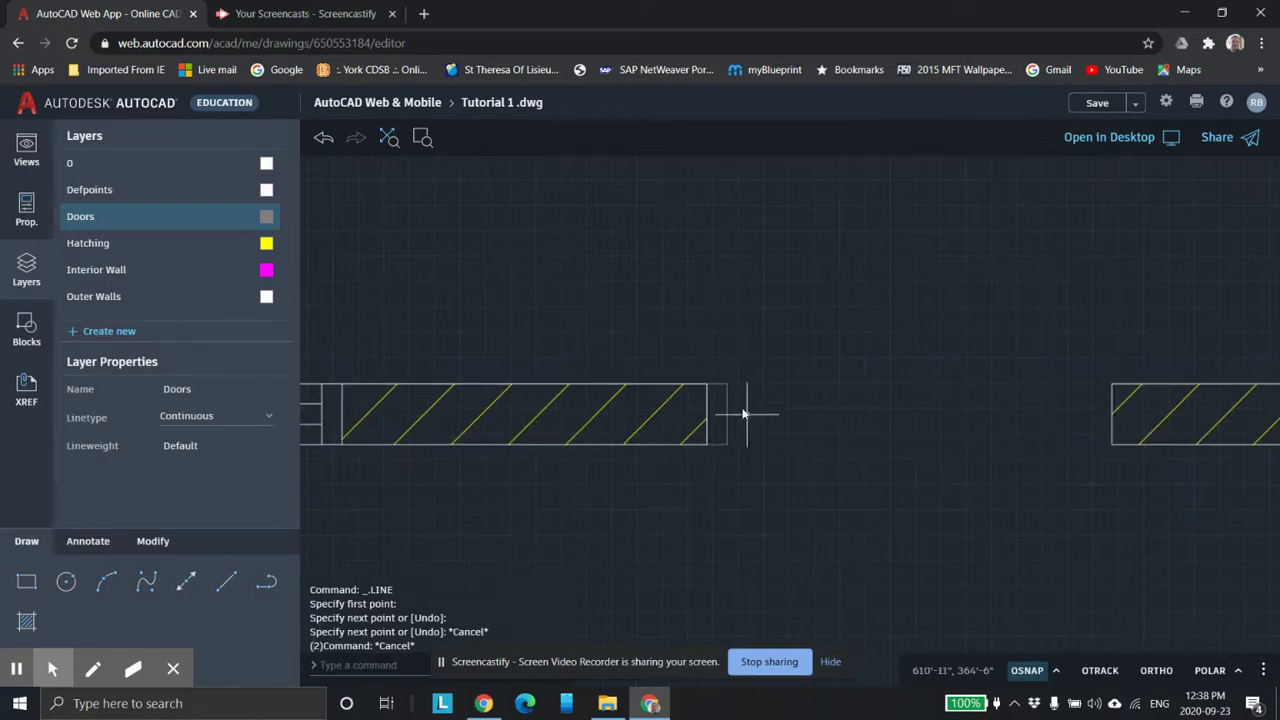
pyautogui.scroll(4, 764, 430)
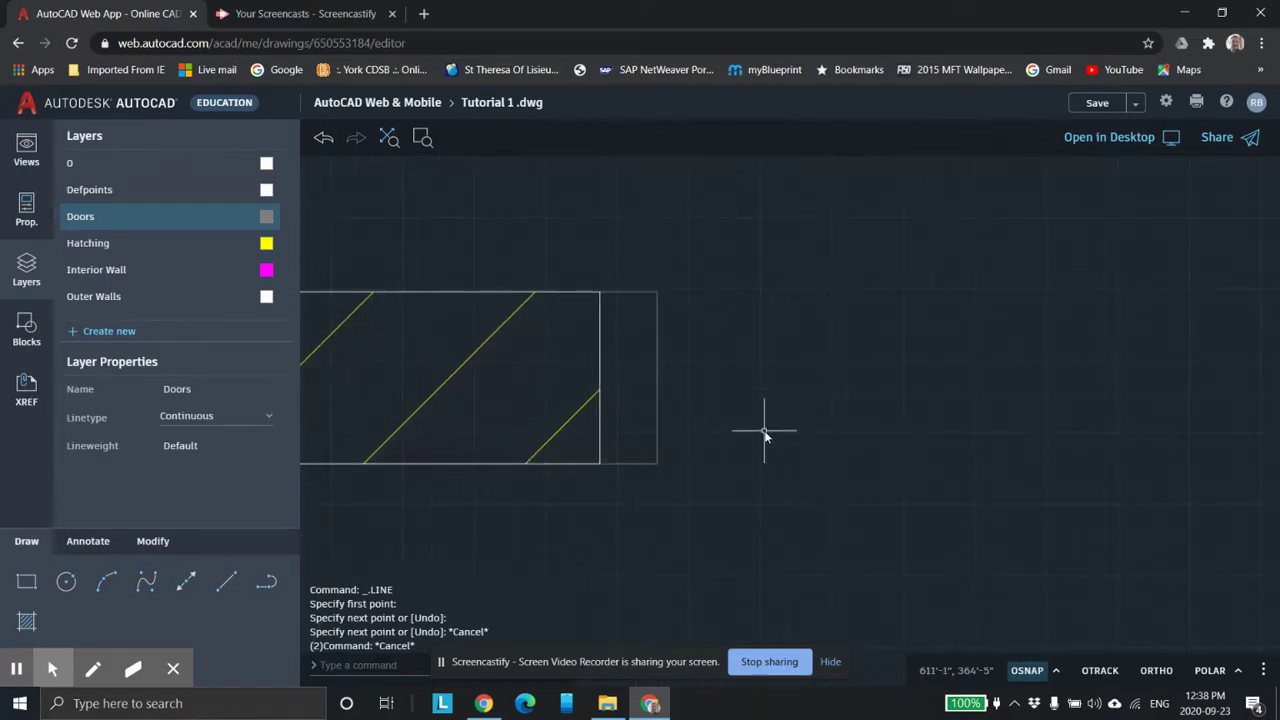
pyautogui.moveTo(763, 437); pyautogui.dragTo(705, 448, button='middle')
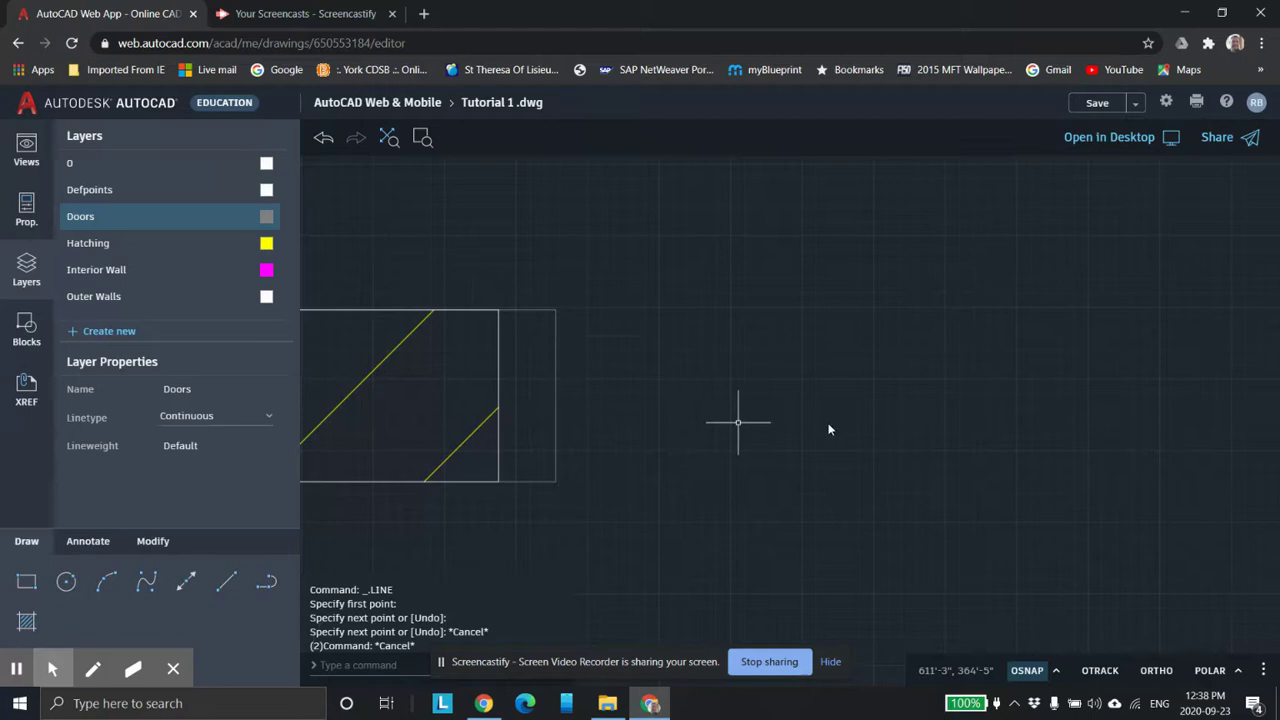
pyautogui.scroll(-2, 745, 423)
pyautogui.click(227, 583)
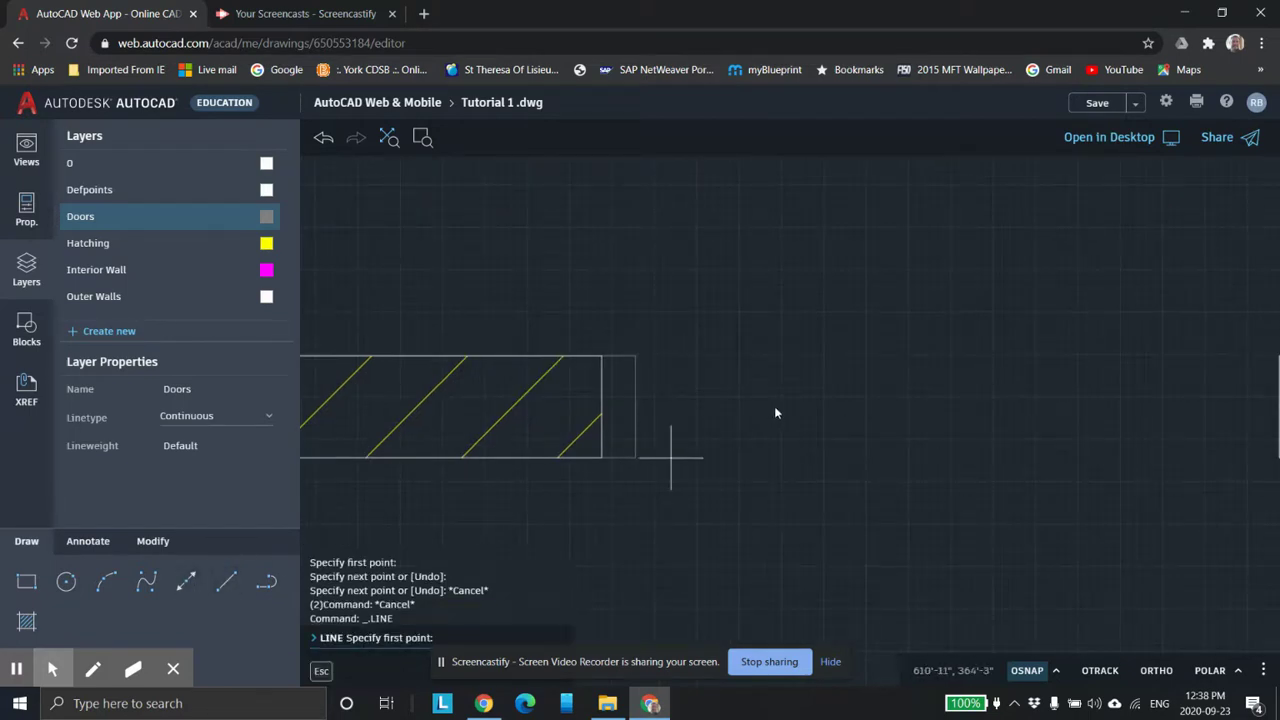
pyautogui.scroll(2, 779, 406)
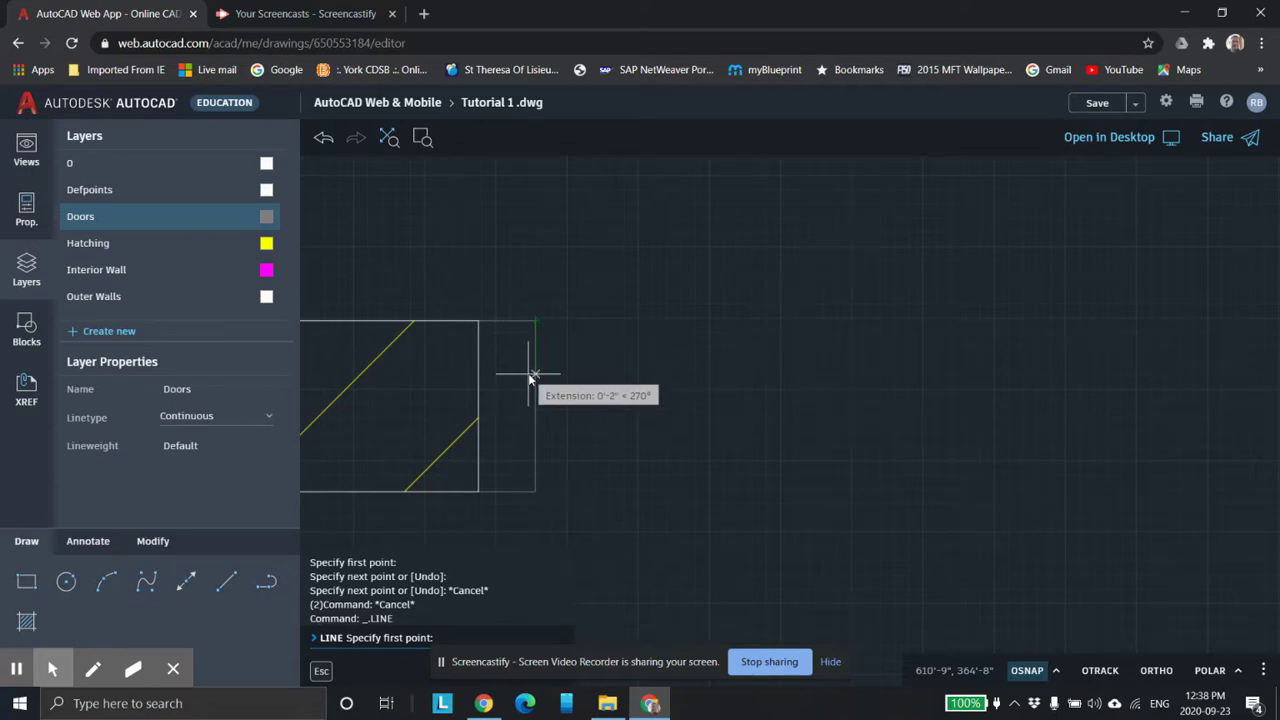
pyautogui.press('Escape')
pyautogui.press('Return')
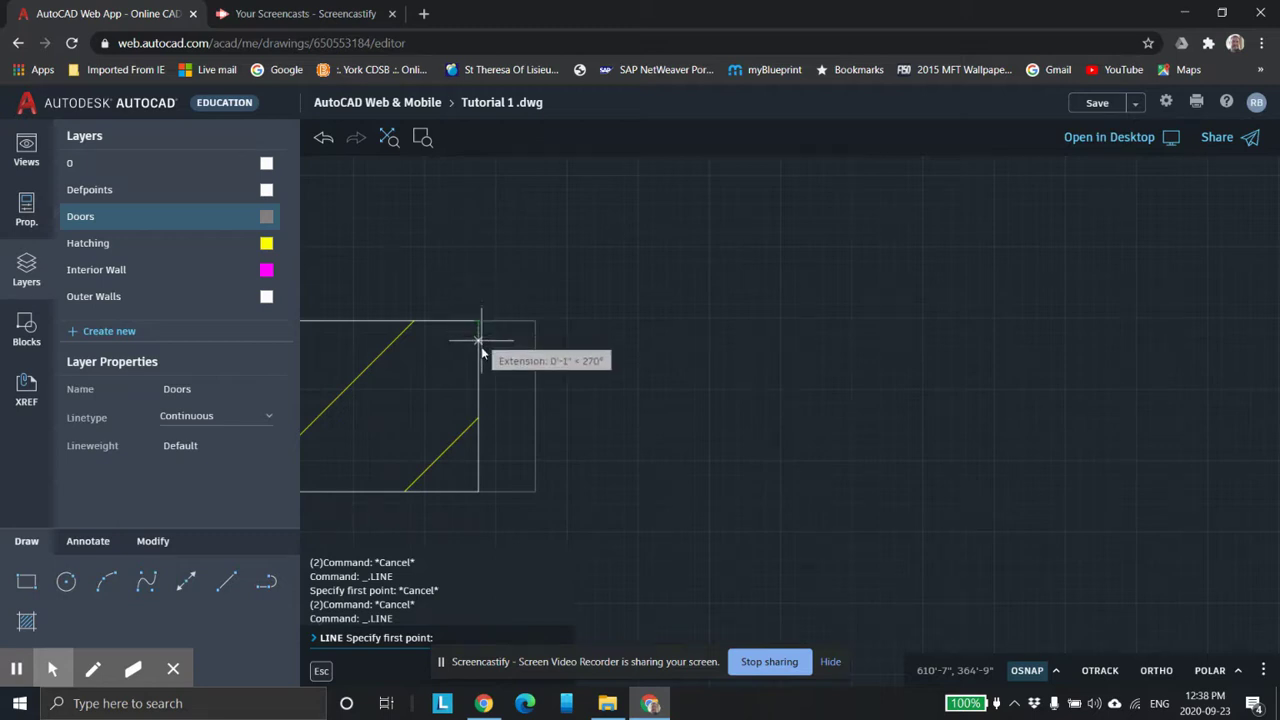
pyautogui.scroll(2, 478, 366)
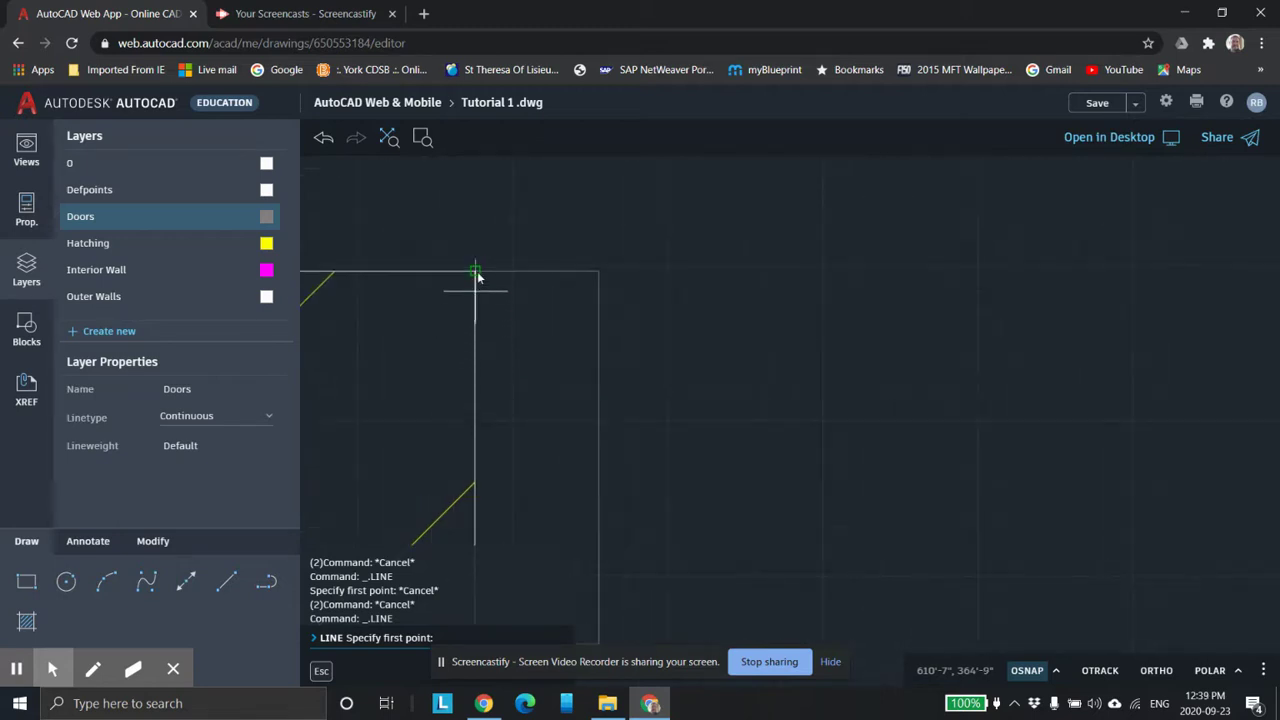
pyautogui.press('Escape')
pyautogui.press('Escape')
pyautogui.press('Escape')
pyautogui.scroll(-2, 614, 340)
pyautogui.moveTo(614, 337); pyautogui.dragTo(689, 297, button='middle')
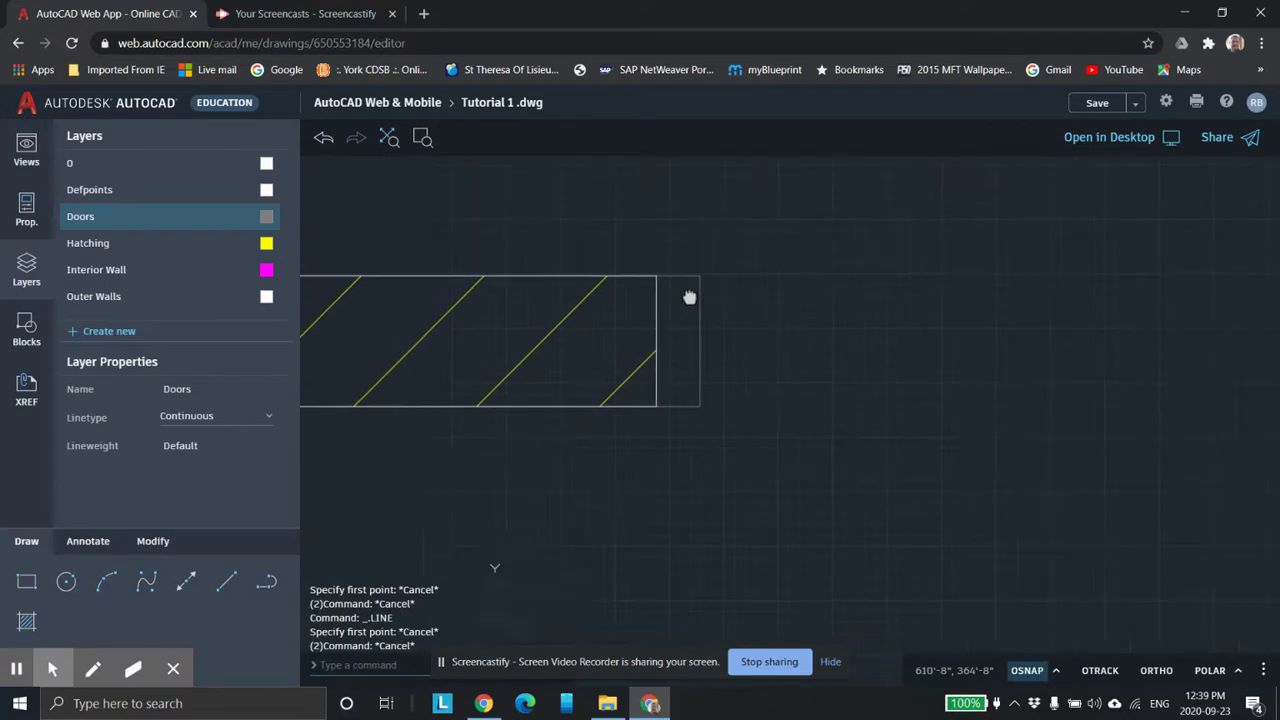
# Draw a 0.5" line at 0° into the opening, starting 1.75" below the jamb's inner-face corner on its opening side
pyautogui.click(227, 583)
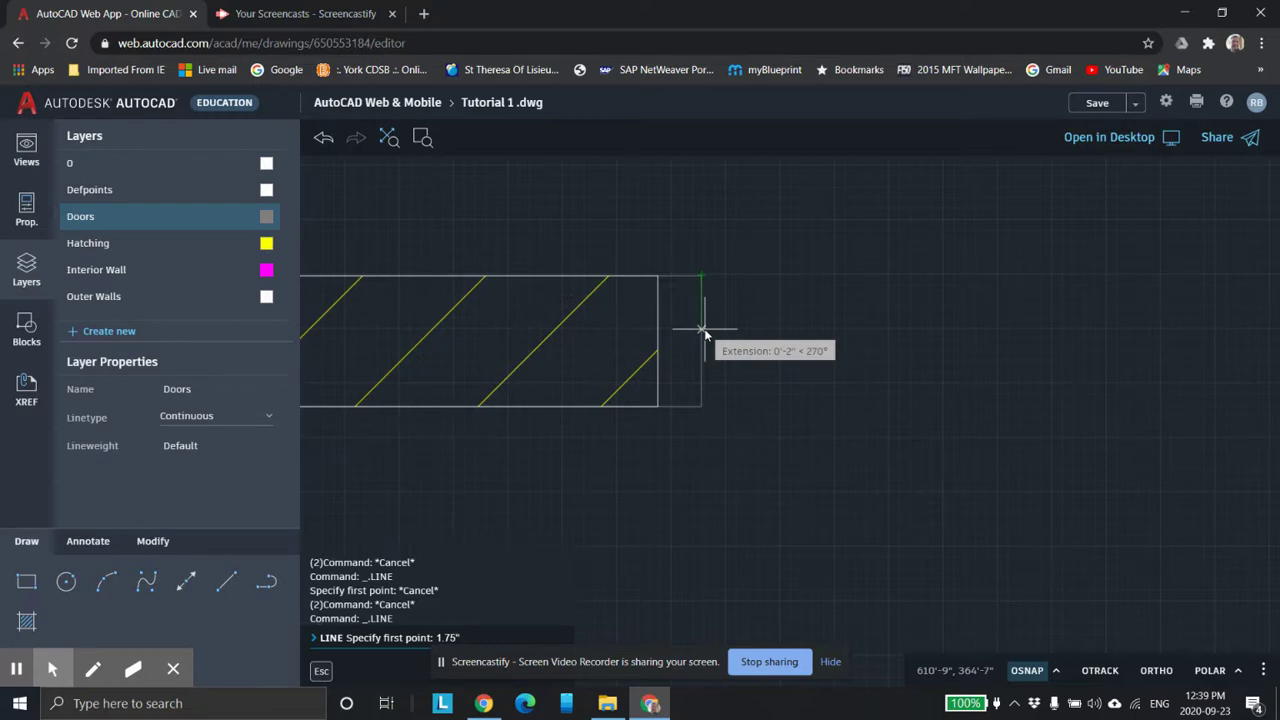
pyautogui.press('Return')
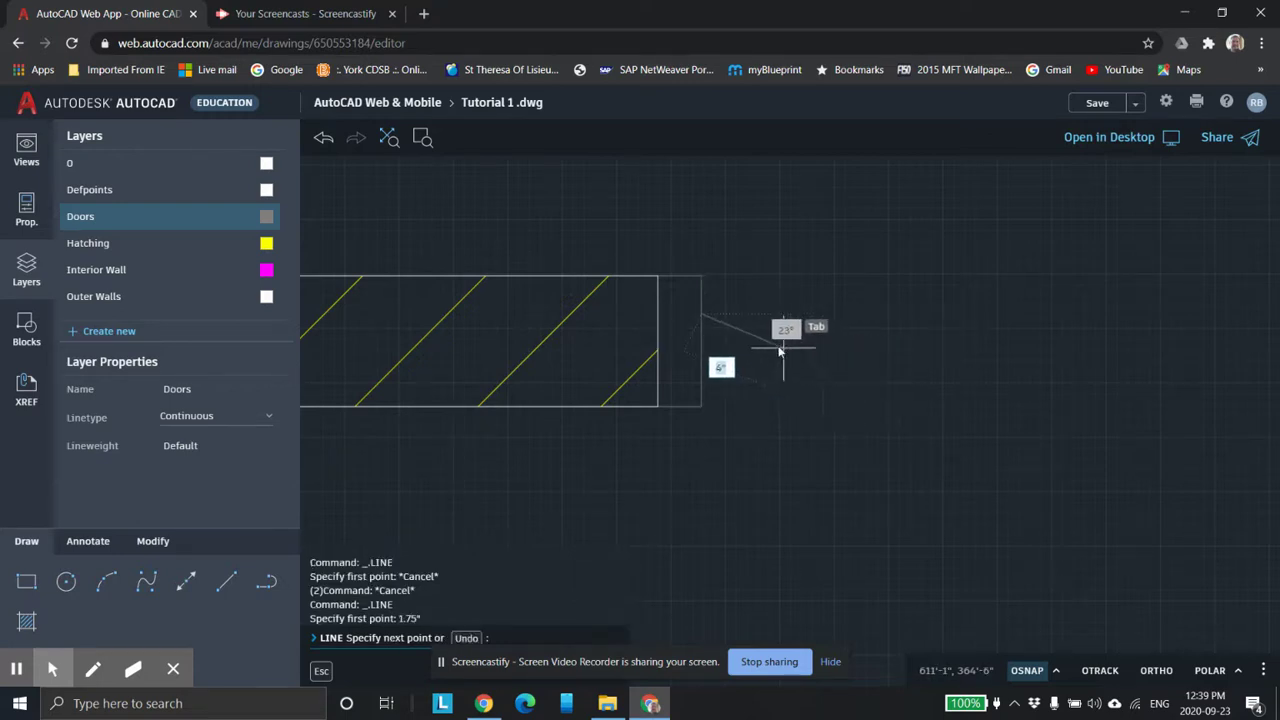
pyautogui.scroll(3, 675, 316)
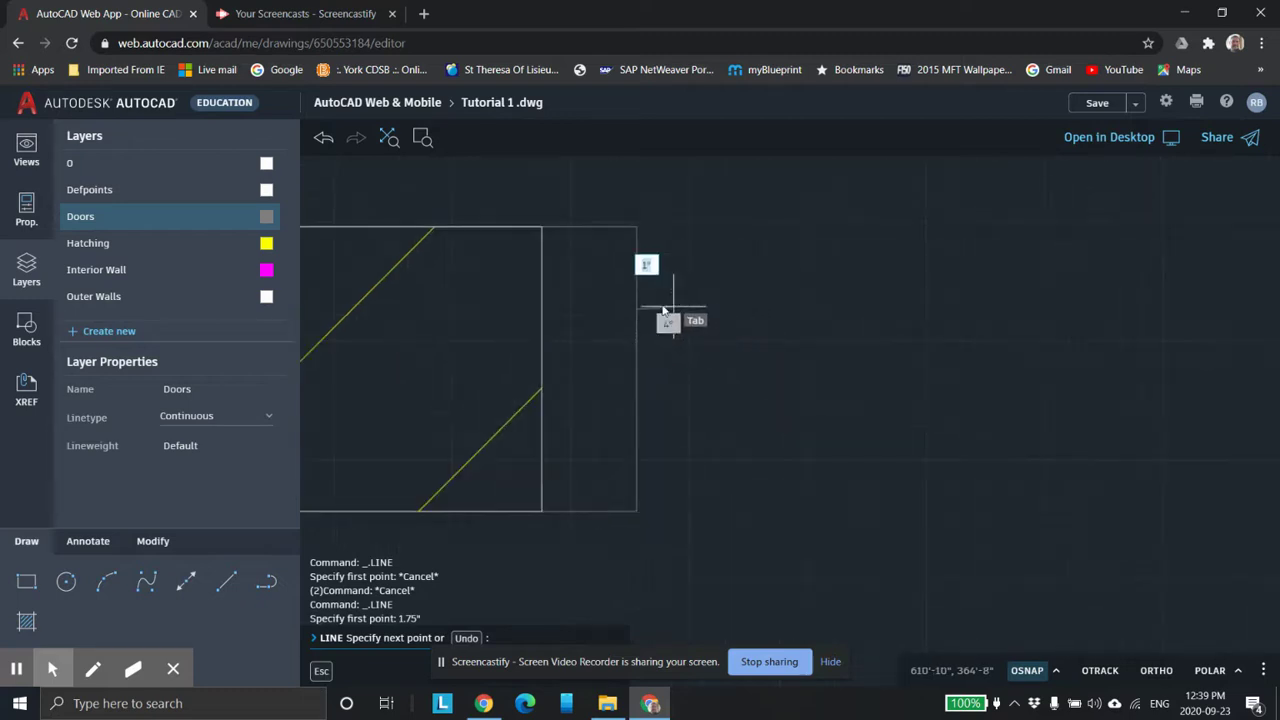
pyautogui.scroll(2, 660, 312)
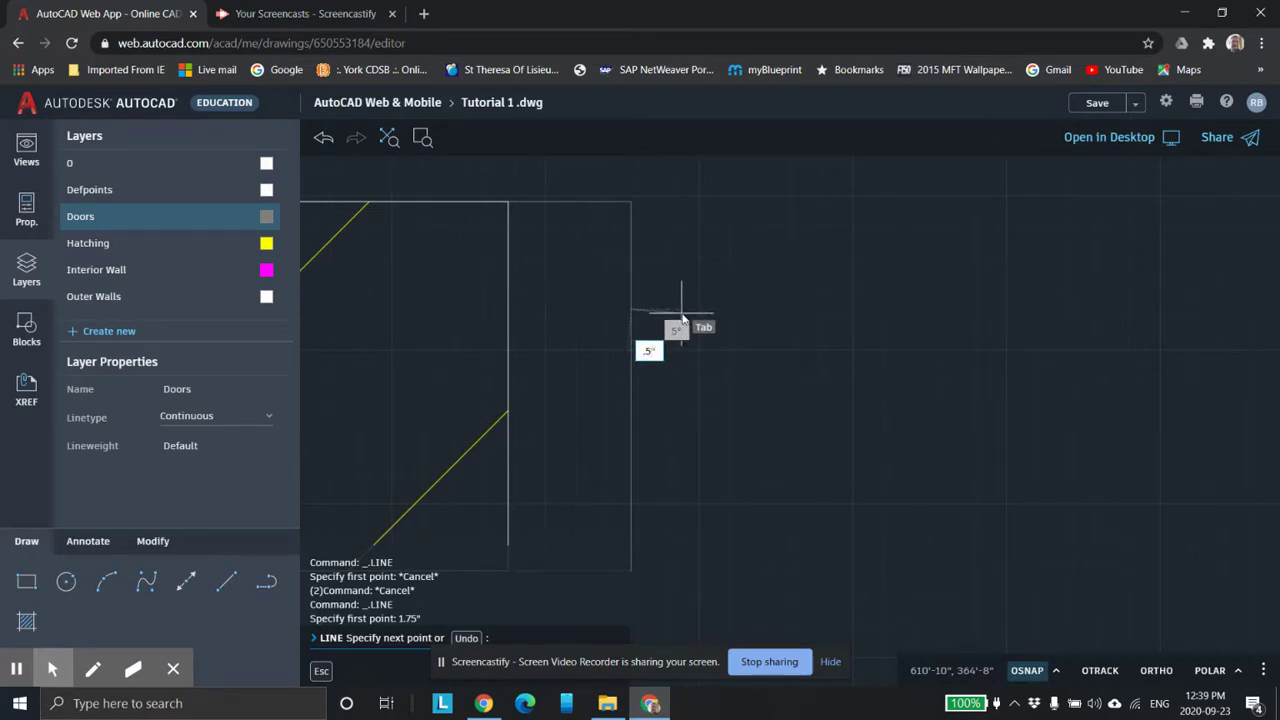
pyautogui.press('Tab')
pyautogui.write('0')
pyautogui.press('Return')
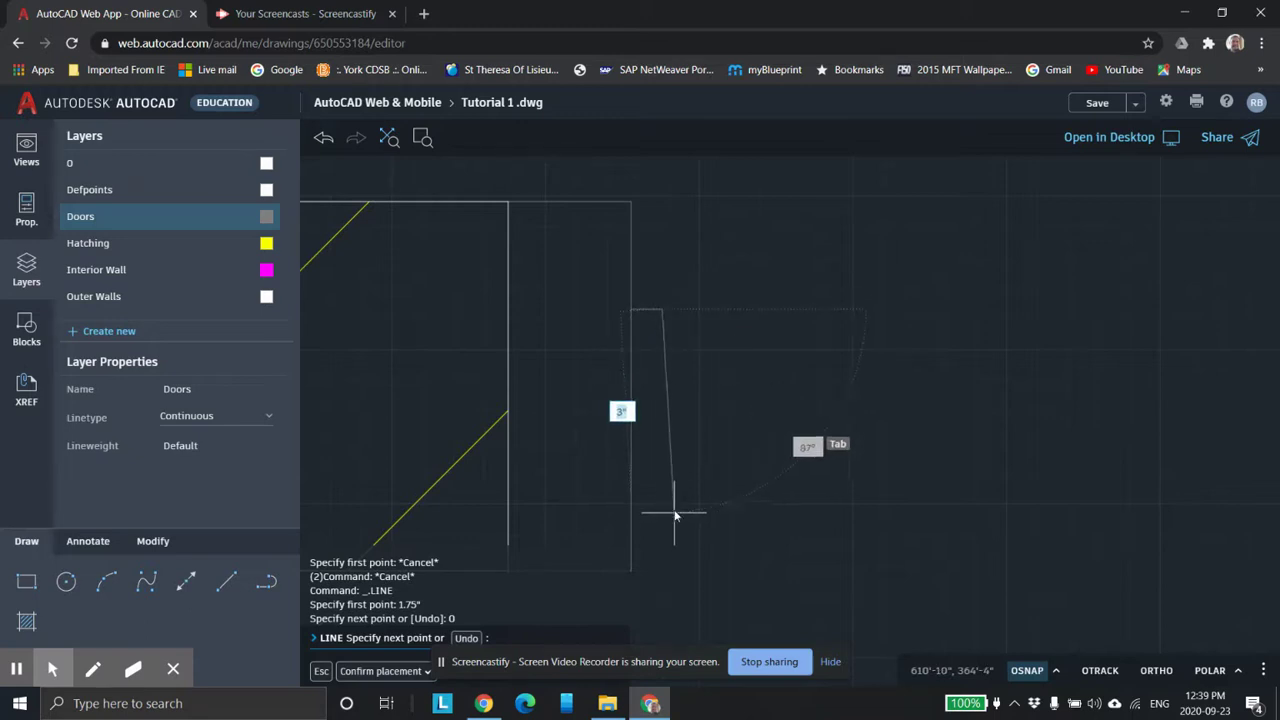
pyautogui.press('Escape')
pyautogui.press('Escape')
pyautogui.press('Escape')
# Draw a second 0.5" line at 0° into the opening, starting 1.75" above the jamb's outer-face corner
pyautogui.moveTo(670, 506); pyautogui.dragTo(667, 437, button='middle')
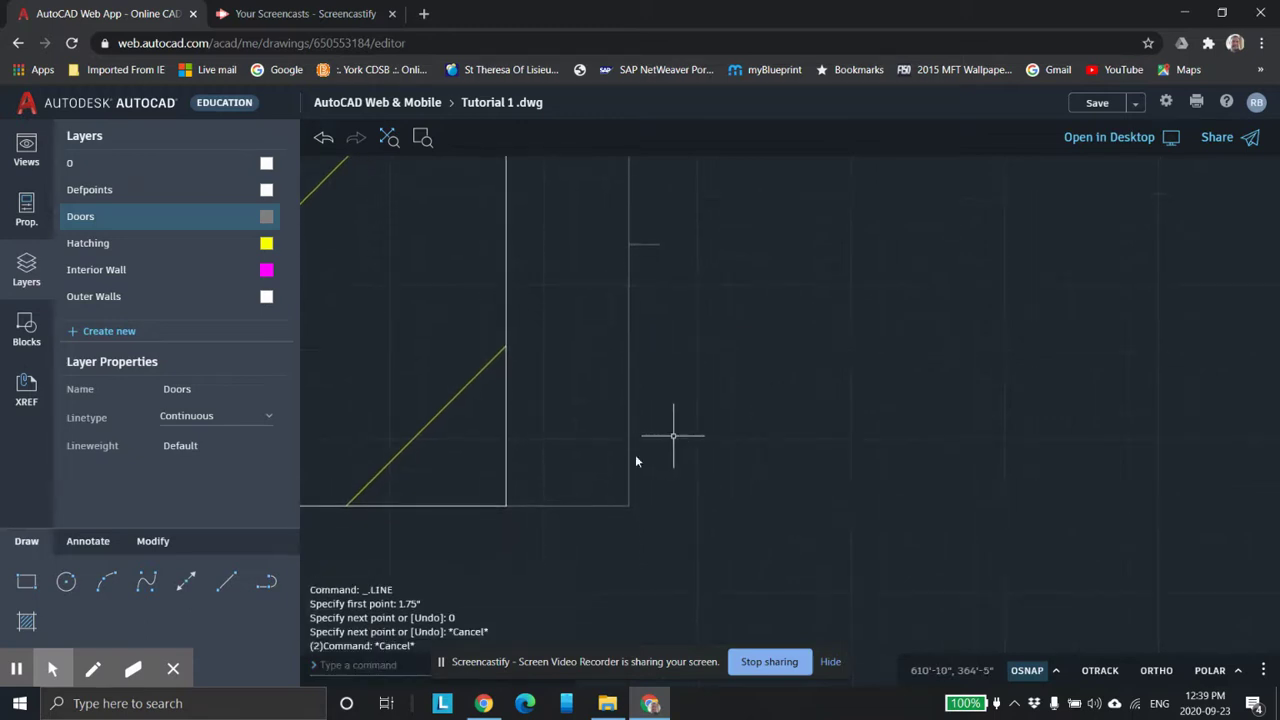
pyautogui.click(226, 581)
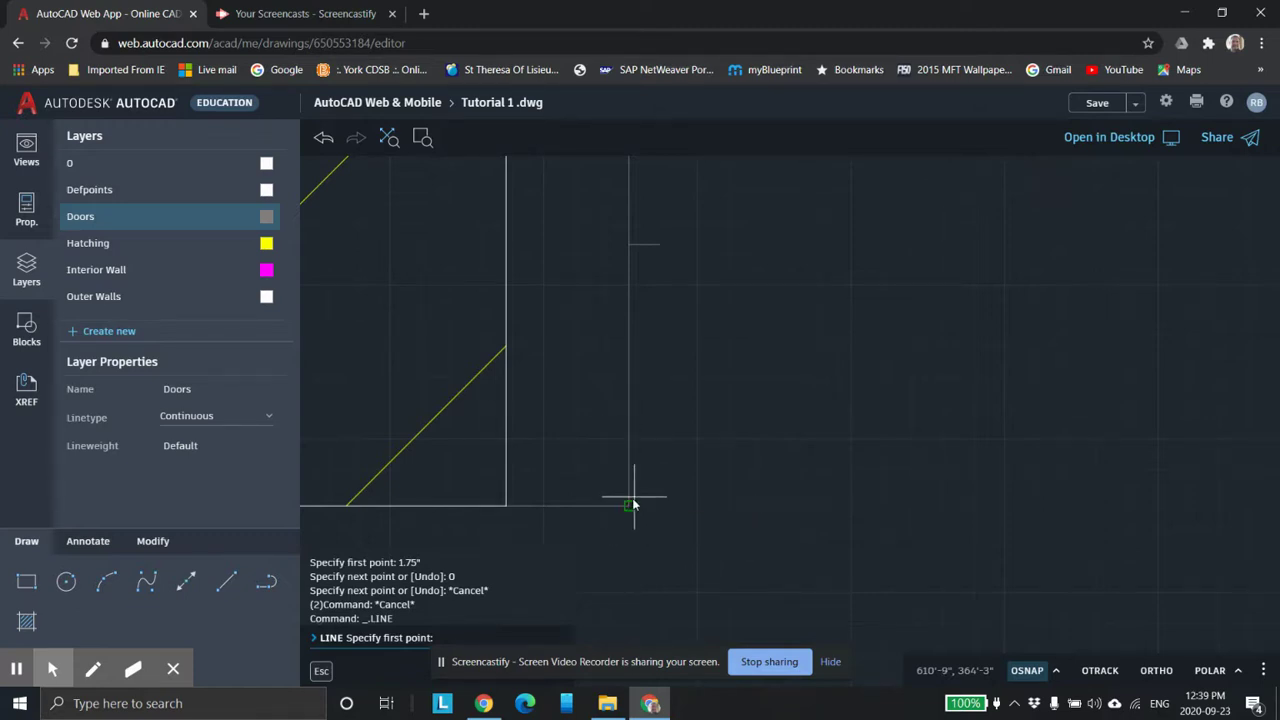
pyautogui.press('Escape')
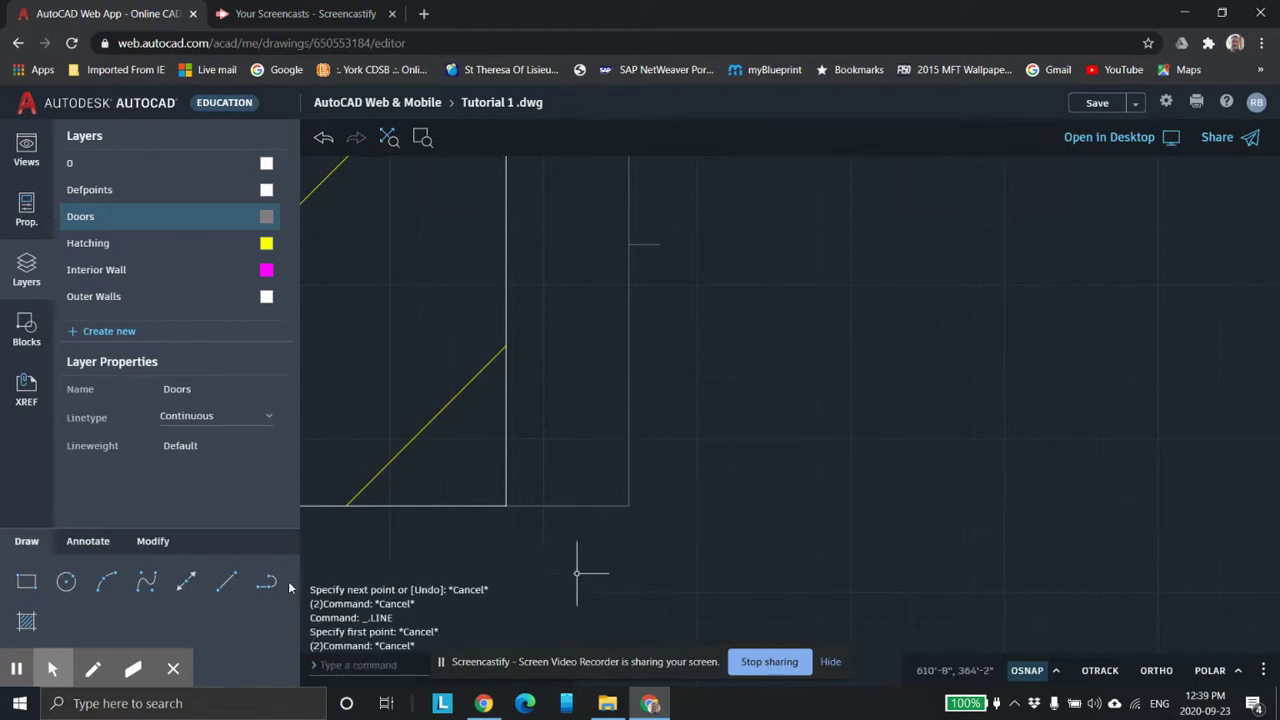
pyautogui.click(227, 583)
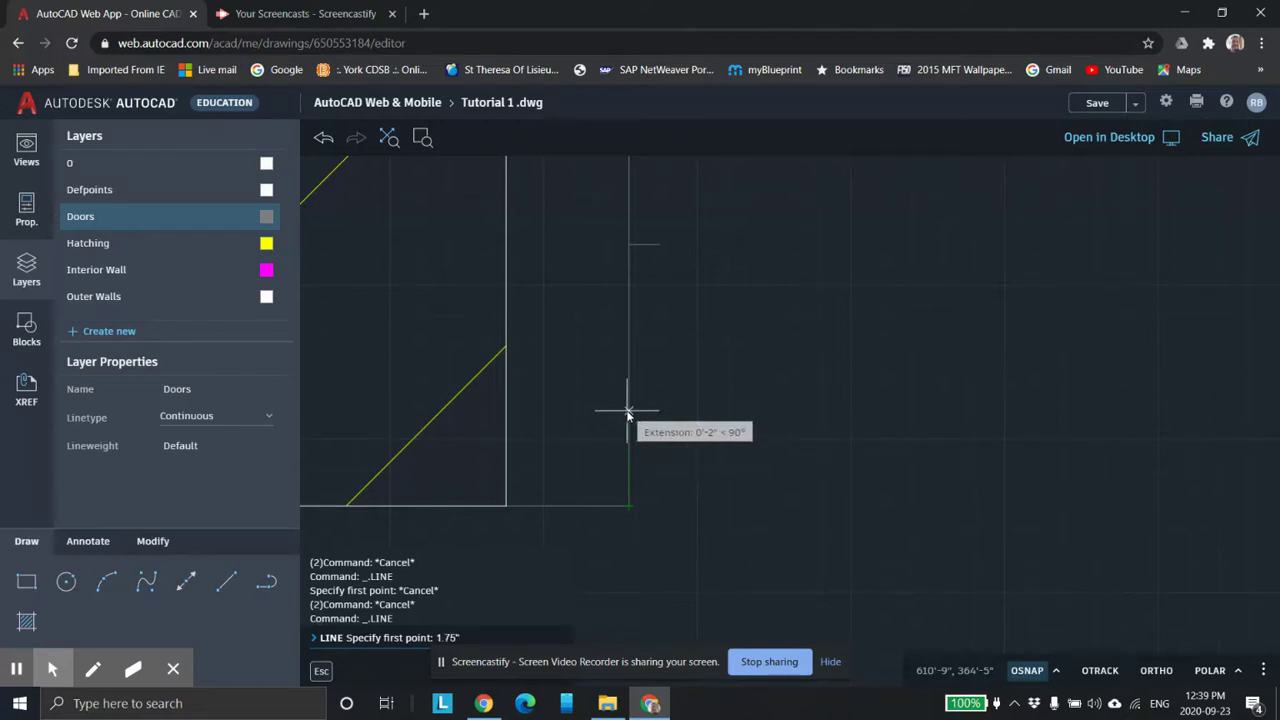
pyautogui.write('1.75')
pyautogui.press('Return')
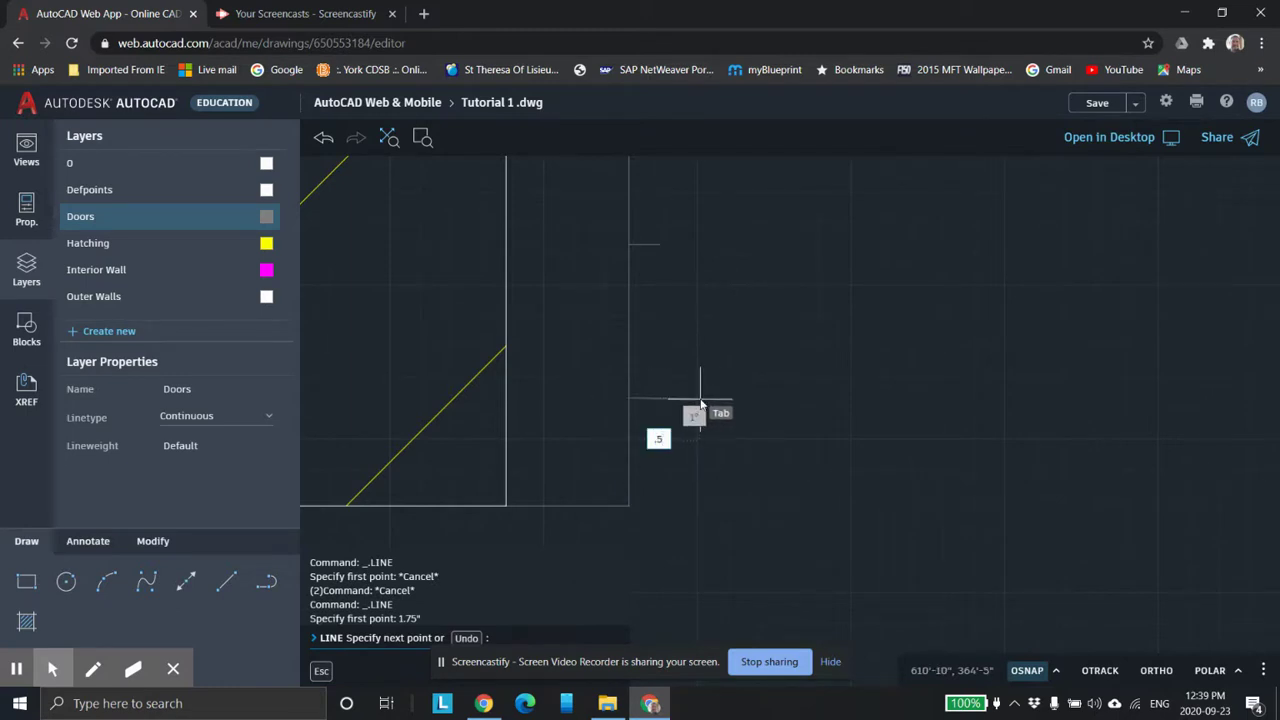
pyautogui.press('Tab')
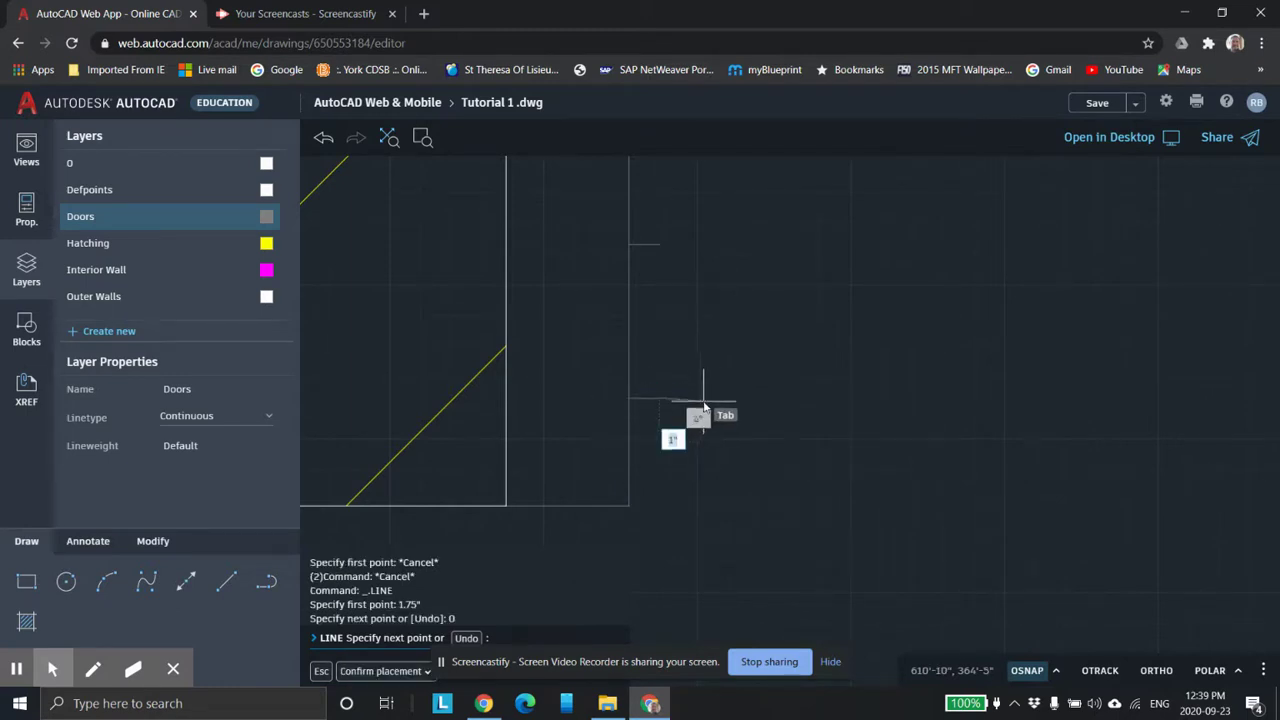
pyautogui.press('Return')
pyautogui.press('Escape')
pyautogui.press('Escape')
pyautogui.press('Escape')
# Join the free ends of the two 0.5" lines with a vertical line to close the door stop
pyautogui.scroll(1, 700, 457)
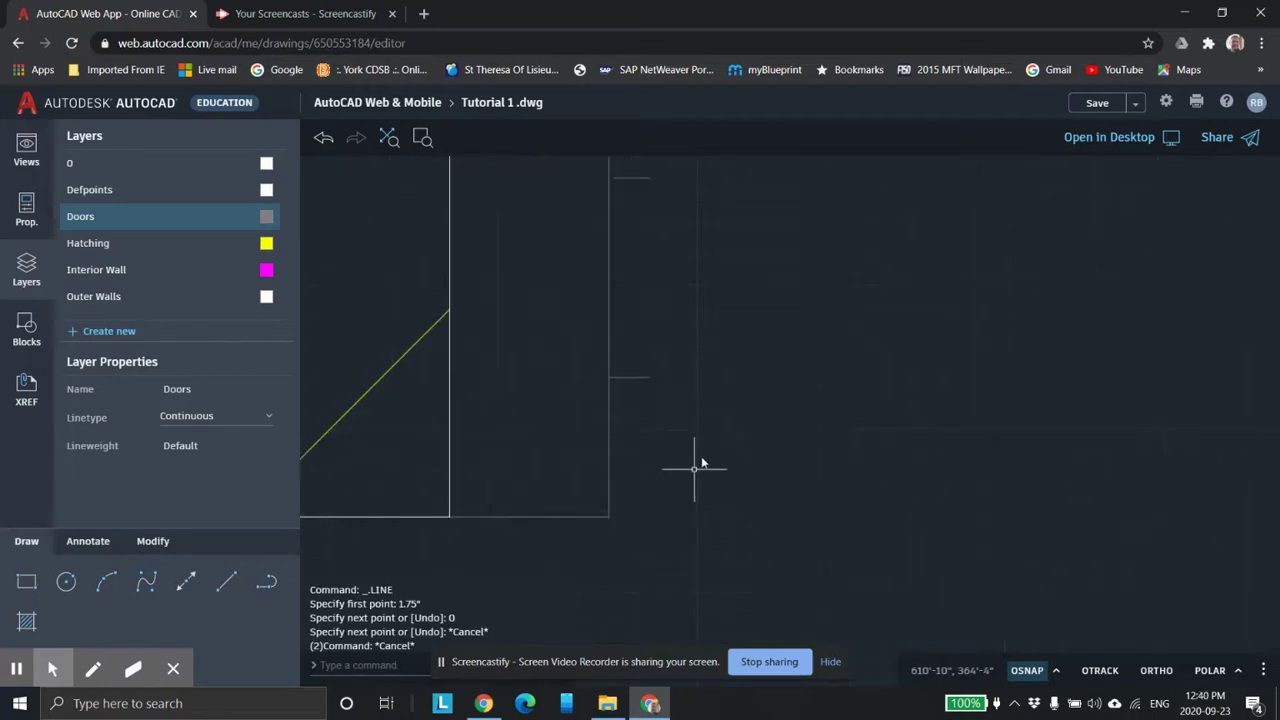
pyautogui.scroll(-3, 737, 394)
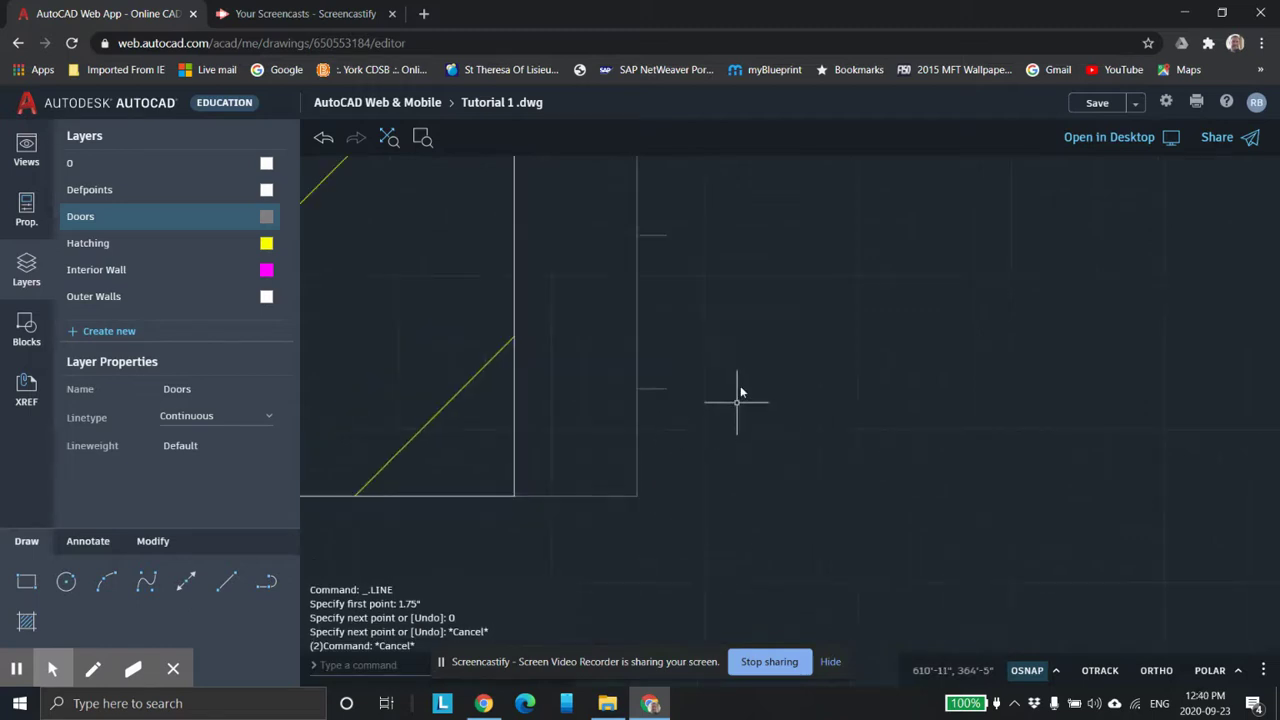
pyautogui.click(226, 581)
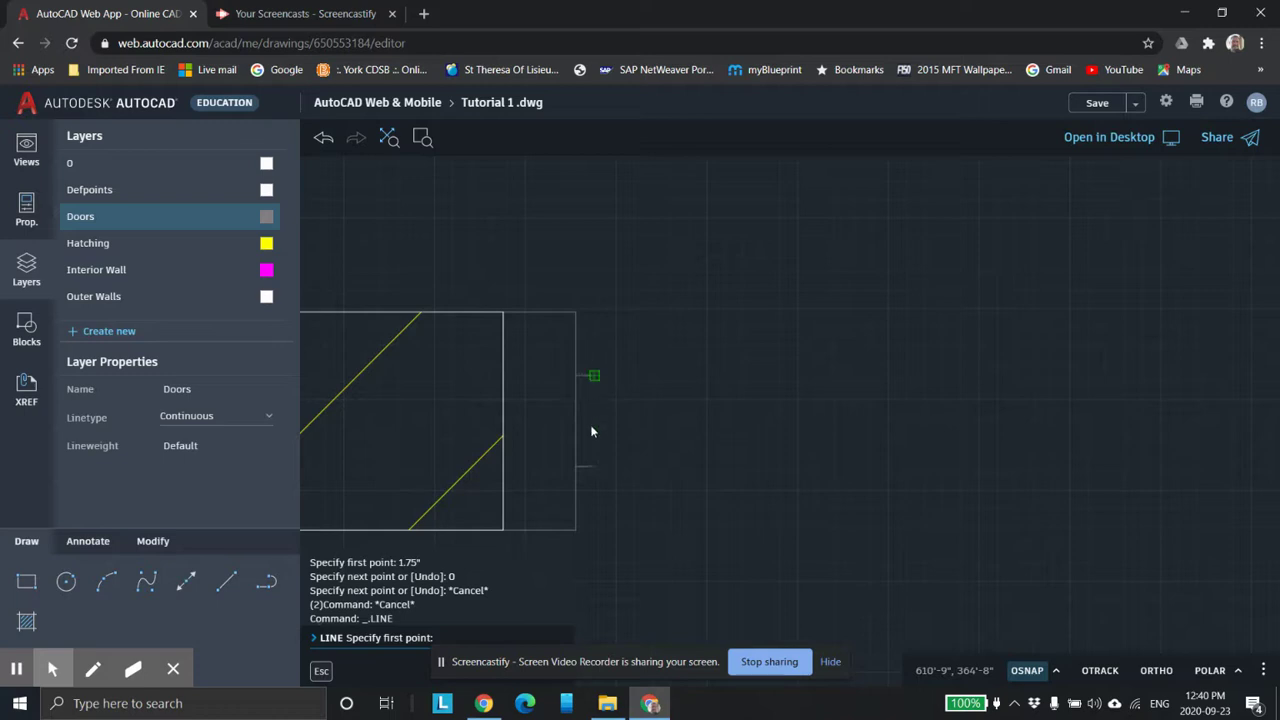
pyautogui.click(591, 431)
pyautogui.click(594, 466)
pyautogui.press('Escape')
pyautogui.press('Escape')
pyautogui.press('Escape')
pyautogui.scroll(-2, 770, 461)
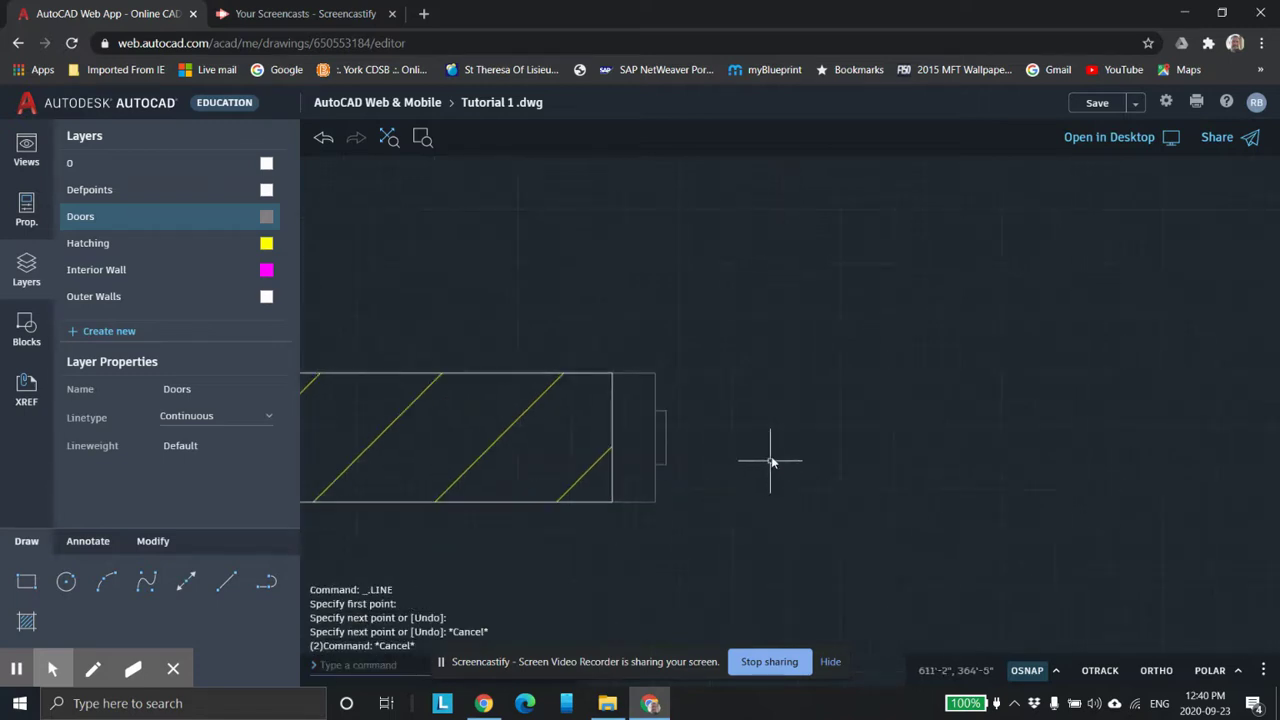
# Draw a 3' line at 90° into the room from the jamb's inner-face corner on its opening side
pyautogui.scroll(1, 797, 409)
pyautogui.scroll(-1, 857, 380)
pyautogui.scroll(-1, 914, 391)
pyautogui.moveTo(914, 391); pyautogui.dragTo(824, 449, button='middle')
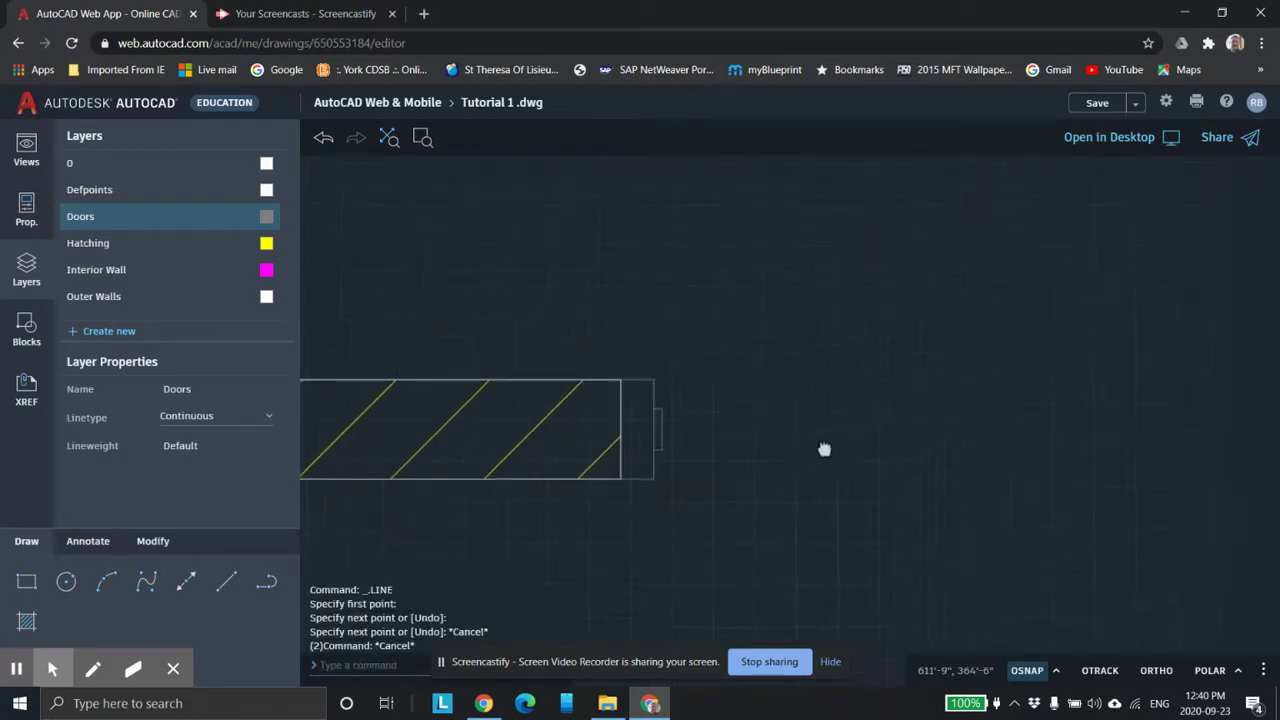
pyautogui.scroll(-2, 780, 337)
pyautogui.moveTo(826, 306); pyautogui.dragTo(726, 397, button='middle')
pyautogui.scroll(-3, 737, 351)
pyautogui.moveTo(777, 320); pyautogui.dragTo(759, 369, button='middle')
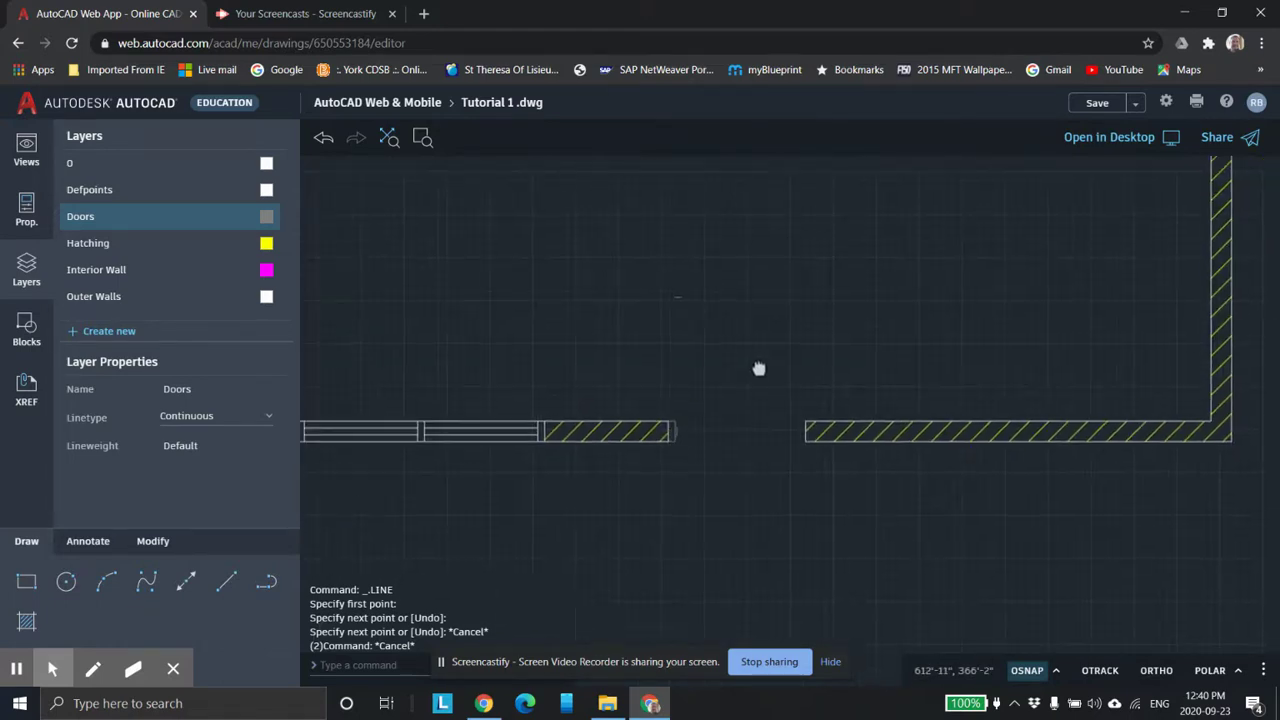
pyautogui.moveTo(777, 314); pyautogui.dragTo(686, 391, button='middle')
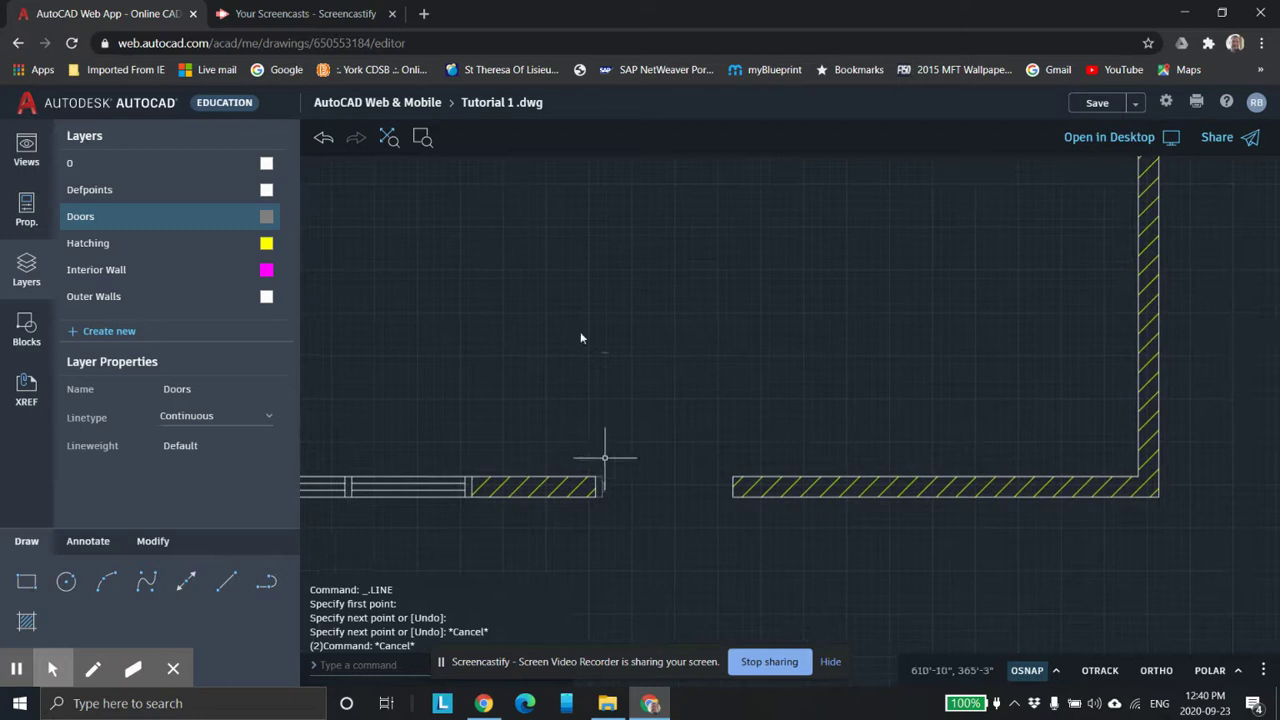
pyautogui.click(226, 581)
pyautogui.scroll(2, 476, 527)
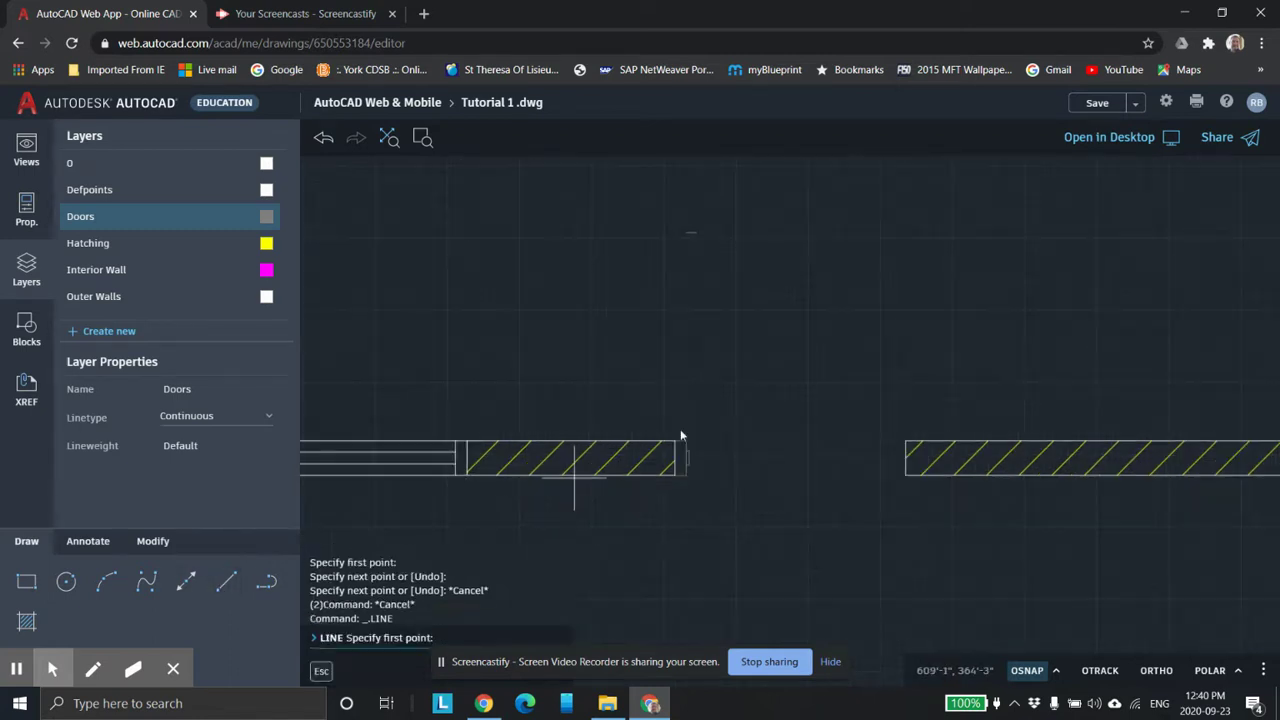
pyautogui.scroll(1, 700, 420)
pyautogui.scroll(1, 760, 414)
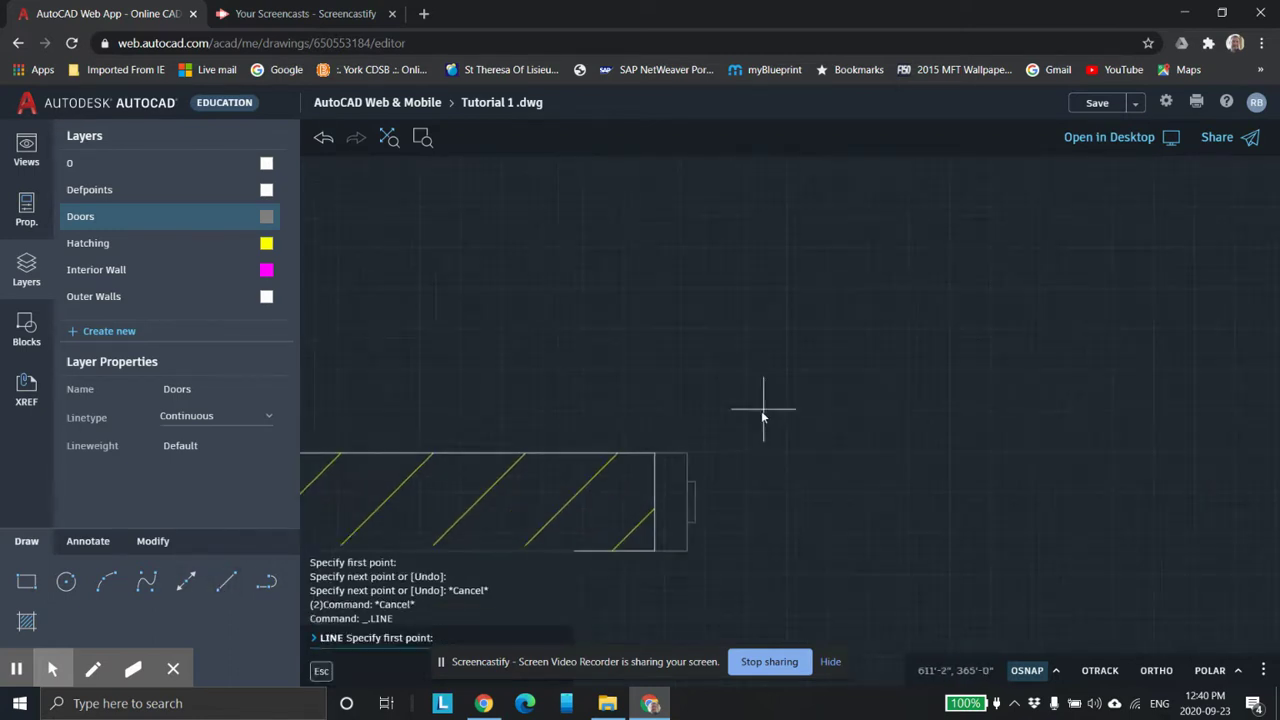
pyautogui.click(687, 455)
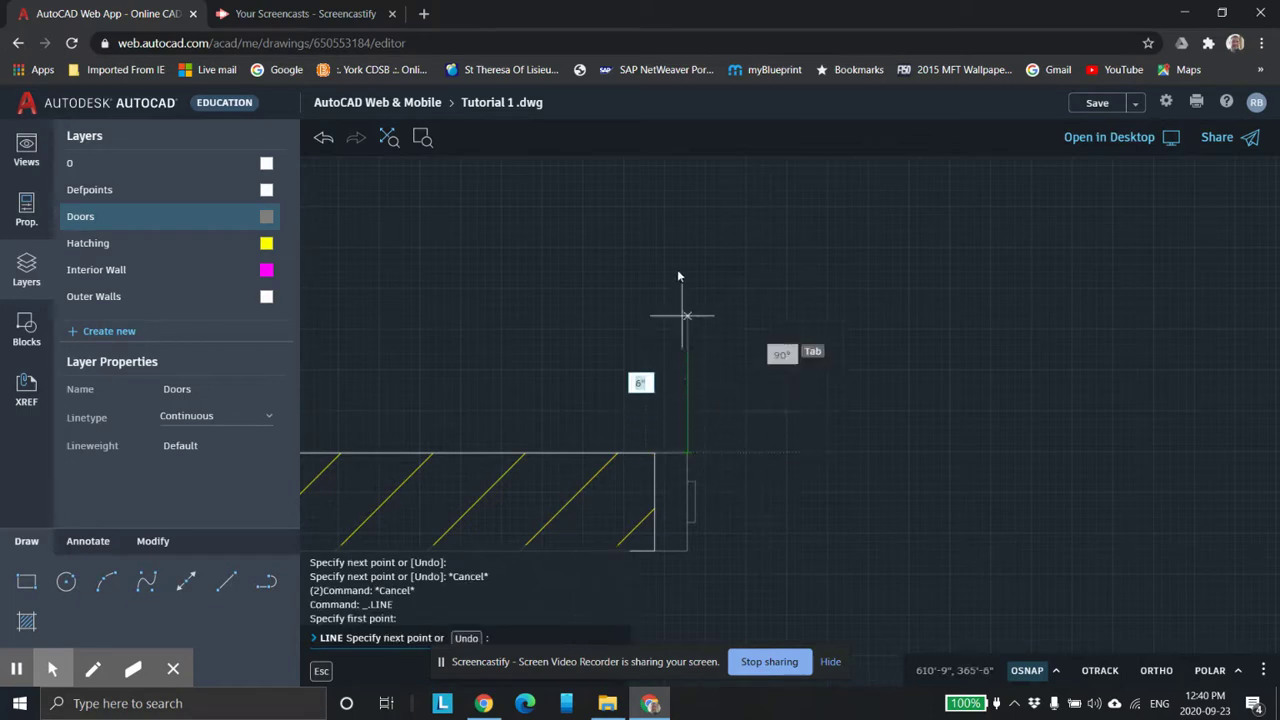
pyautogui.write('3')
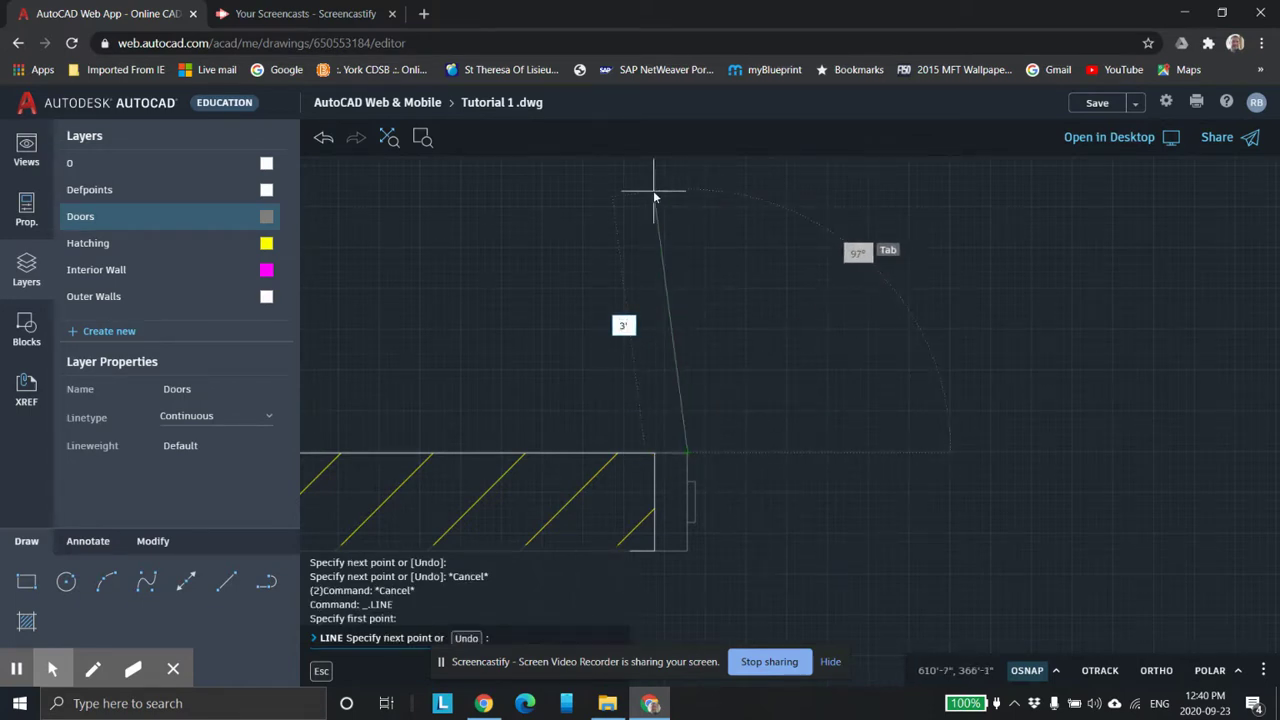
pyautogui.press('Tab')
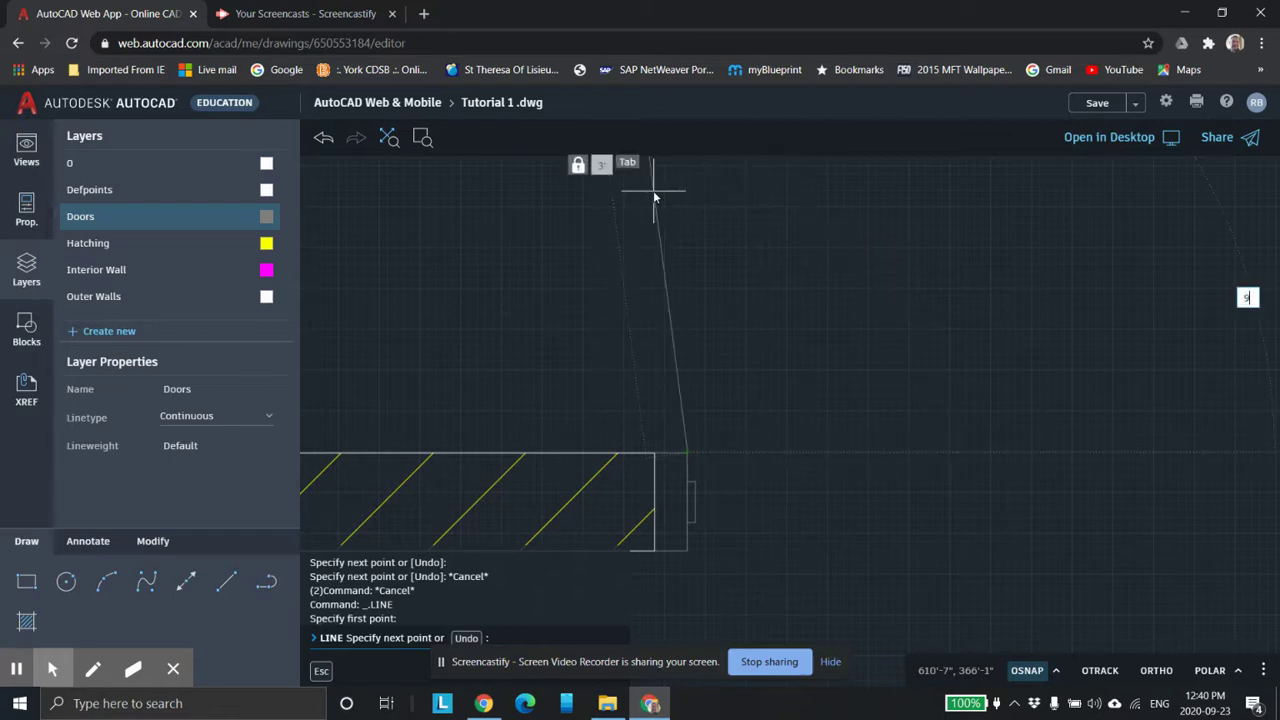
pyautogui.press('Return')
pyautogui.scroll(-3, 693, 251)
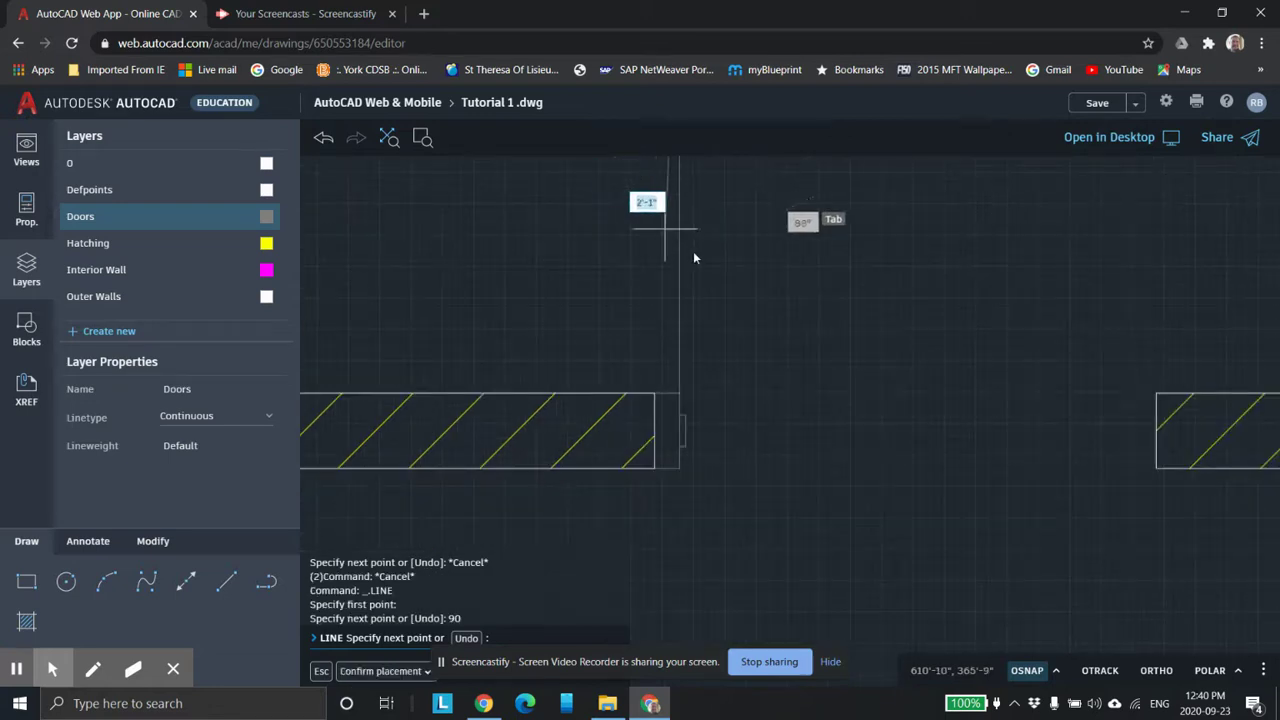
pyautogui.scroll(-3, 755, 288)
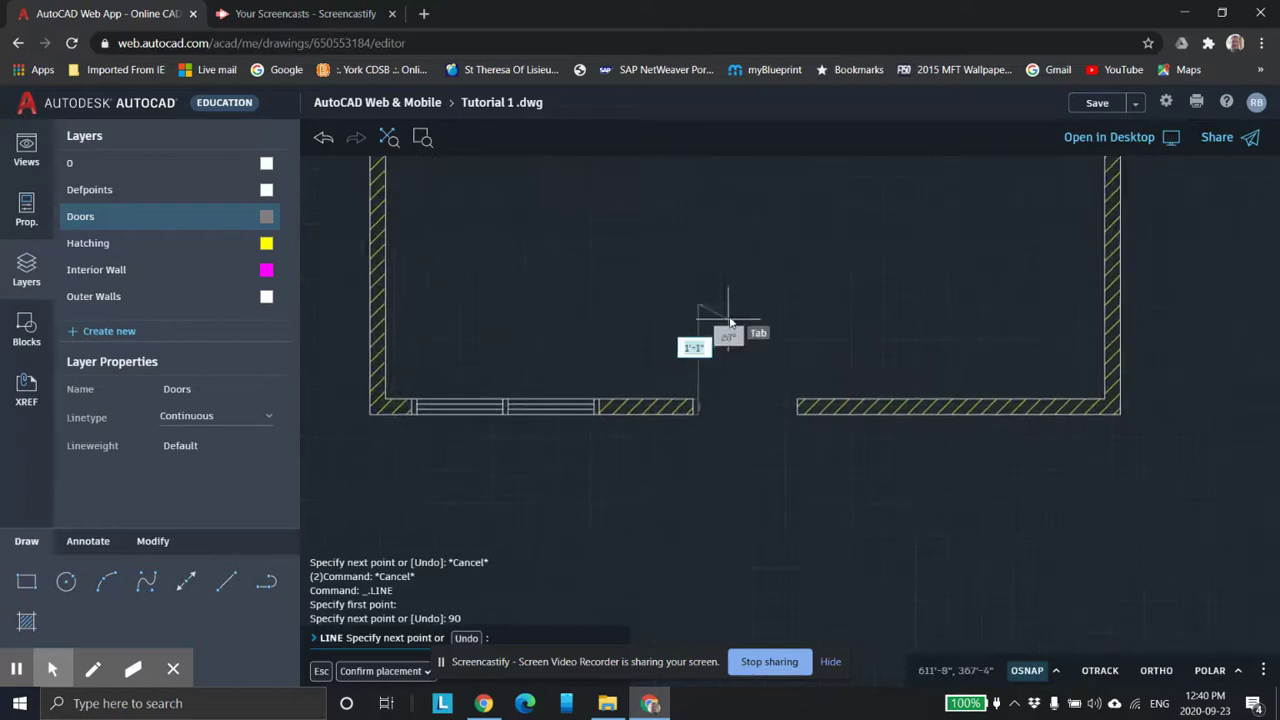
pyautogui.scroll(2, 725, 293)
pyautogui.scroll(4, 712, 290)
pyautogui.press('Escape')
pyautogui.press('Escape')
pyautogui.press('Escape')
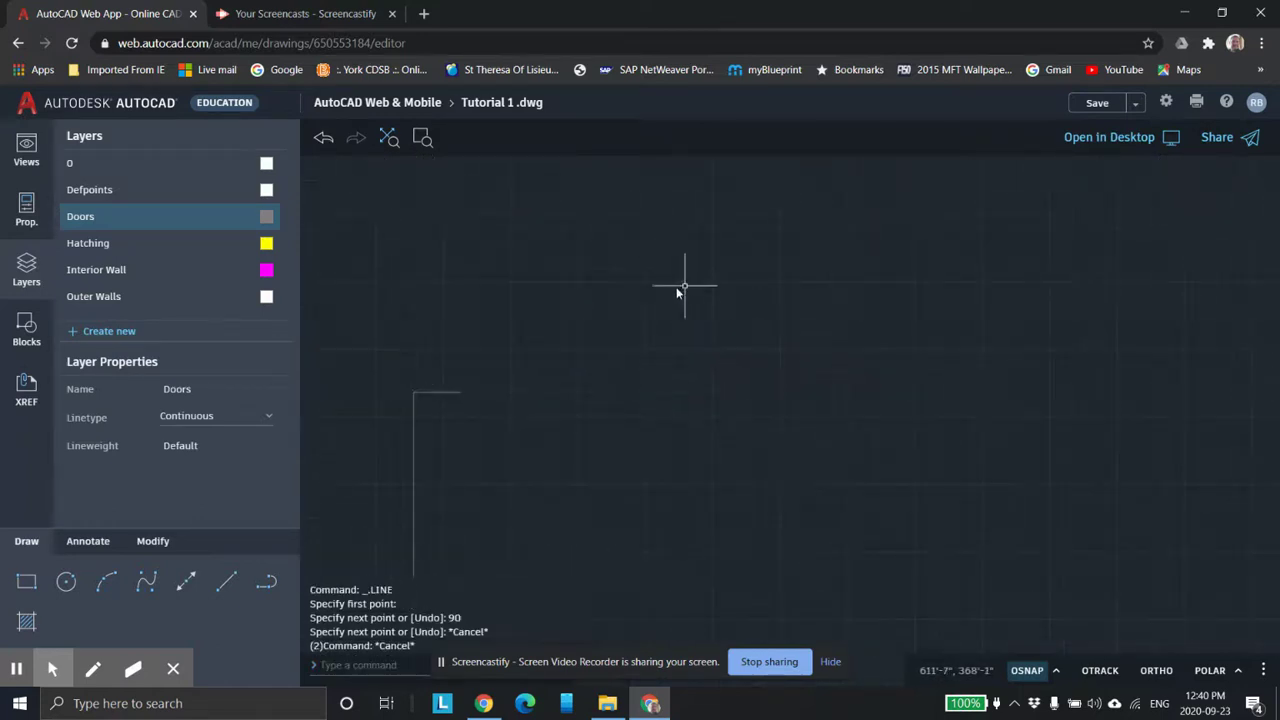
# Delete the stray short horizontal line at the free end of the 3' door line
pyautogui.scroll(1, 731, 314)
pyautogui.scroll(-4, 791, 300)
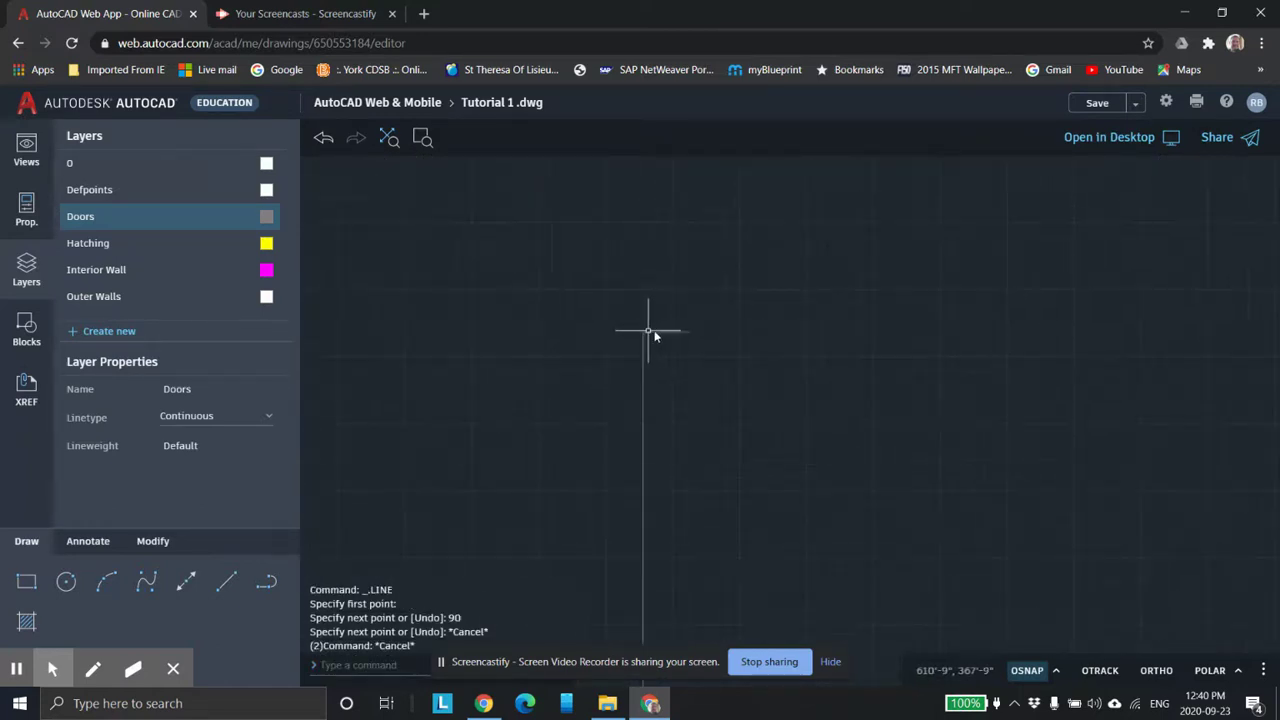
pyautogui.click(672, 331)
pyautogui.press('Delete')
pyautogui.moveTo(678, 377)
pyautogui.mouseDown(button='middle')
pyautogui.moveTo(708, 399)
pyautogui.moveTo(691, 284)
pyautogui.mouseUp(button='middle')
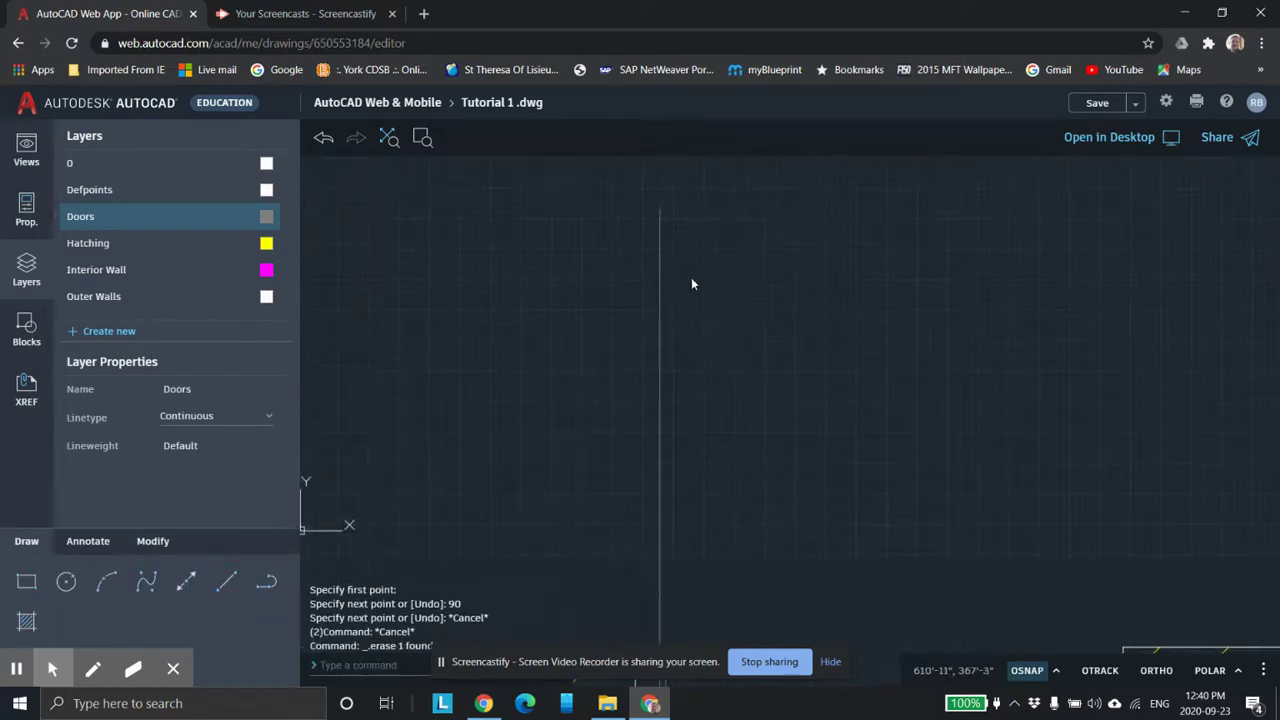
pyautogui.click(227, 580)
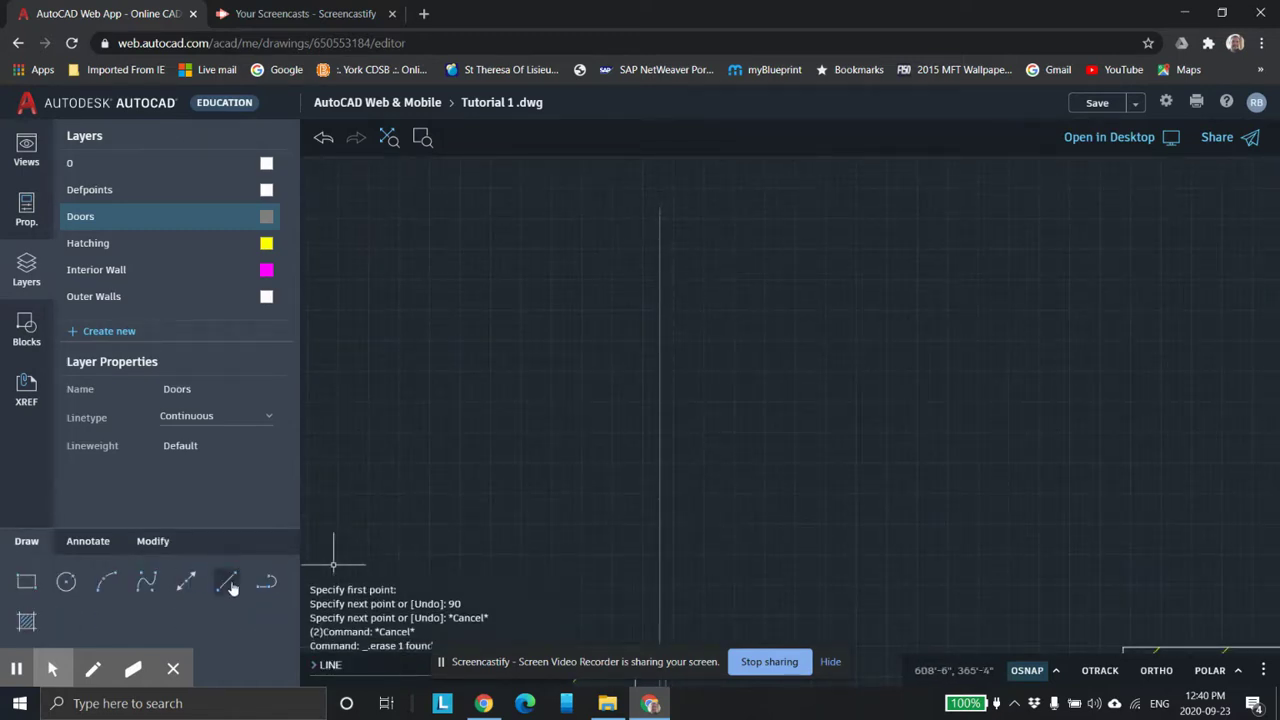
pyautogui.click(662, 210)
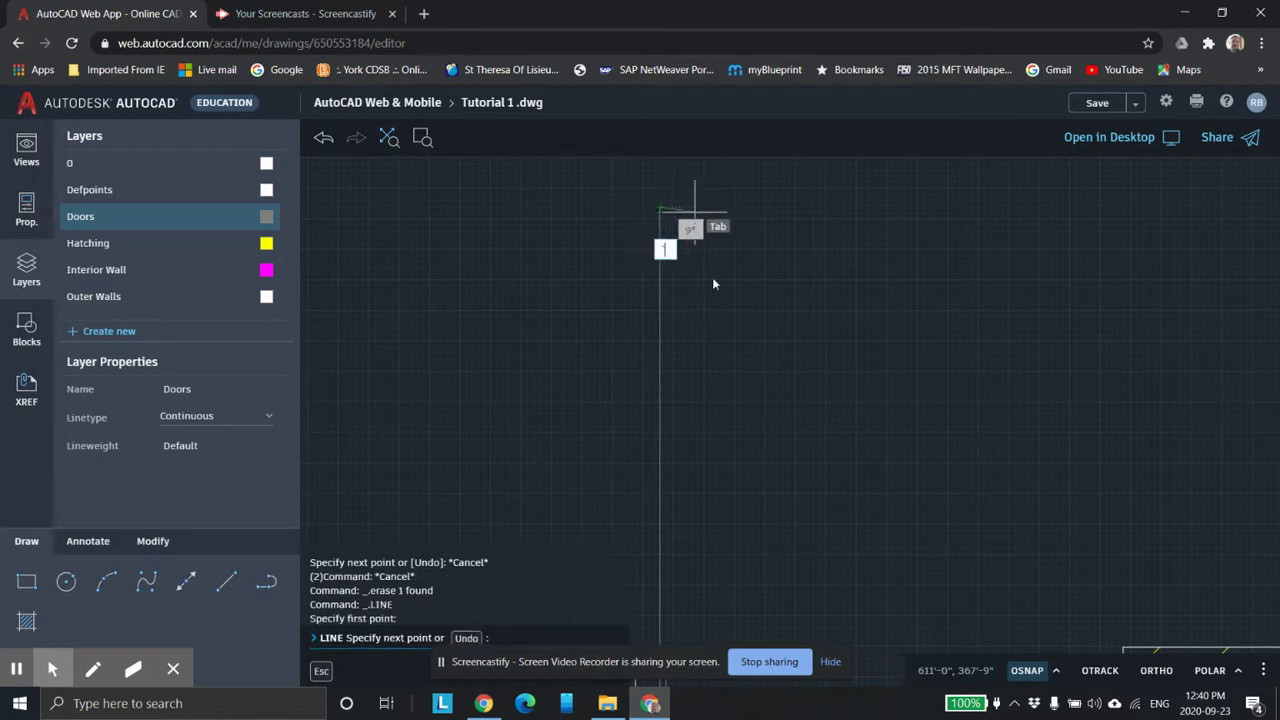
pyautogui.press('Escape')
pyautogui.press('Escape')
pyautogui.press('Escape')
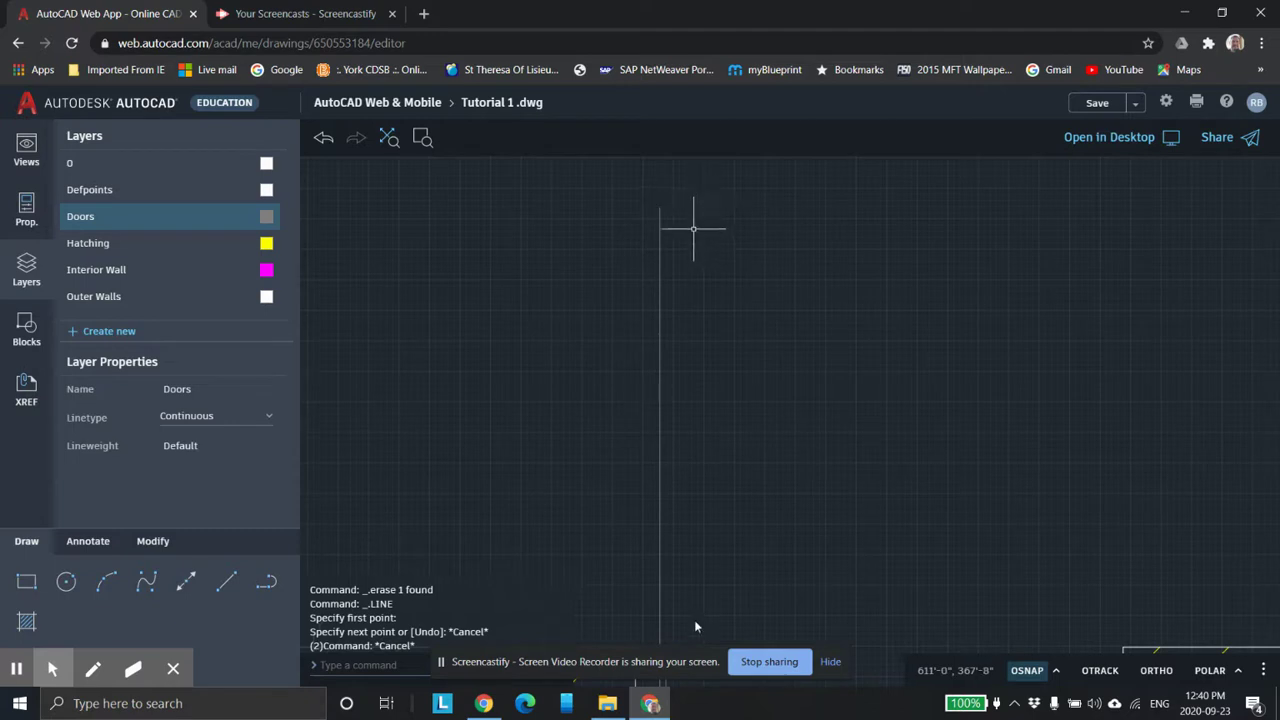
# Offset the 3' door line by 1.75" toward the opening to form the other face of the door leaf
pyautogui.scroll(-3, 760, 520)
pyautogui.moveTo(794, 491)
pyautogui.mouseDown(button='middle')
pyautogui.moveTo(740, 403)
pyautogui.moveTo(694, 418)
pyautogui.mouseUp(button='middle')
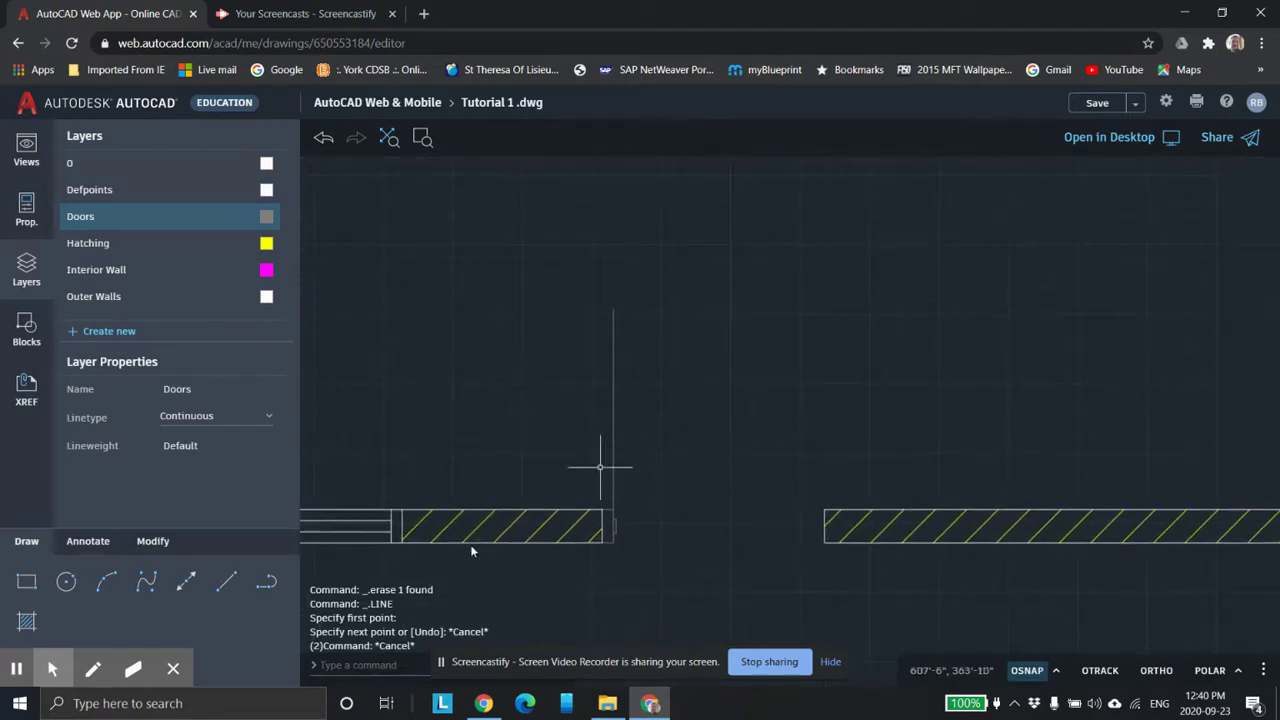
pyautogui.click(155, 542)
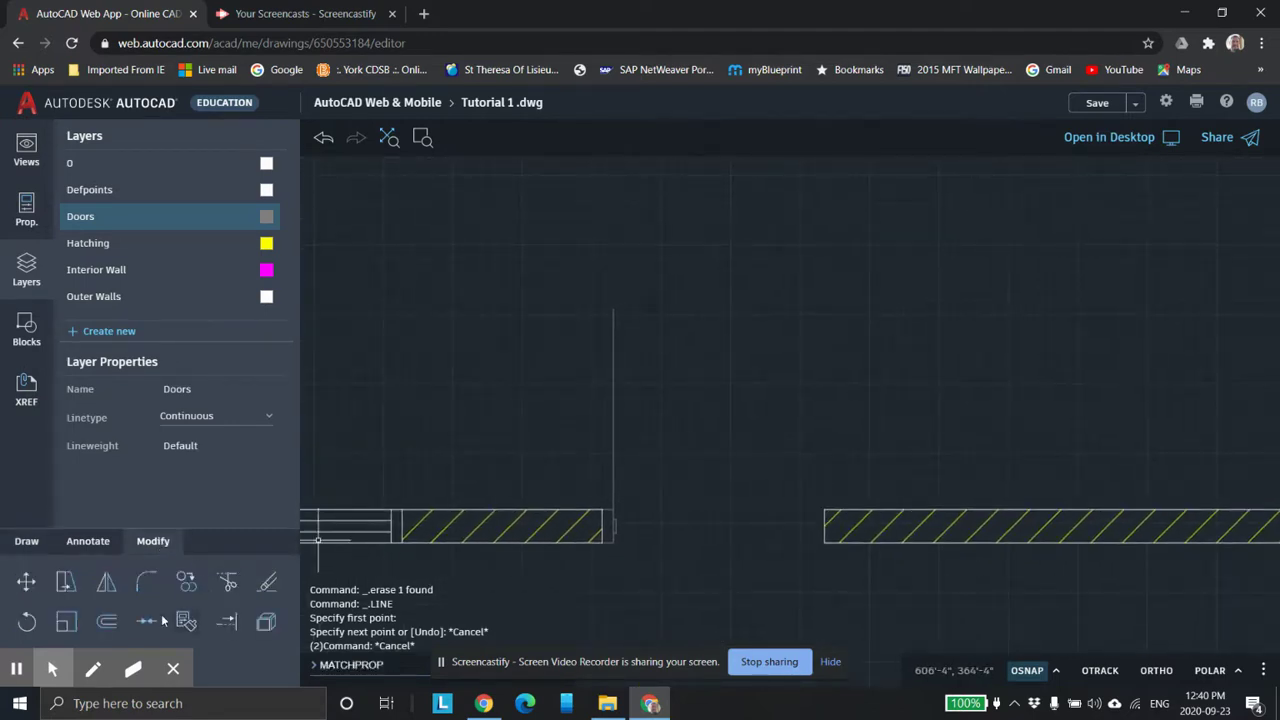
pyautogui.click(106, 621)
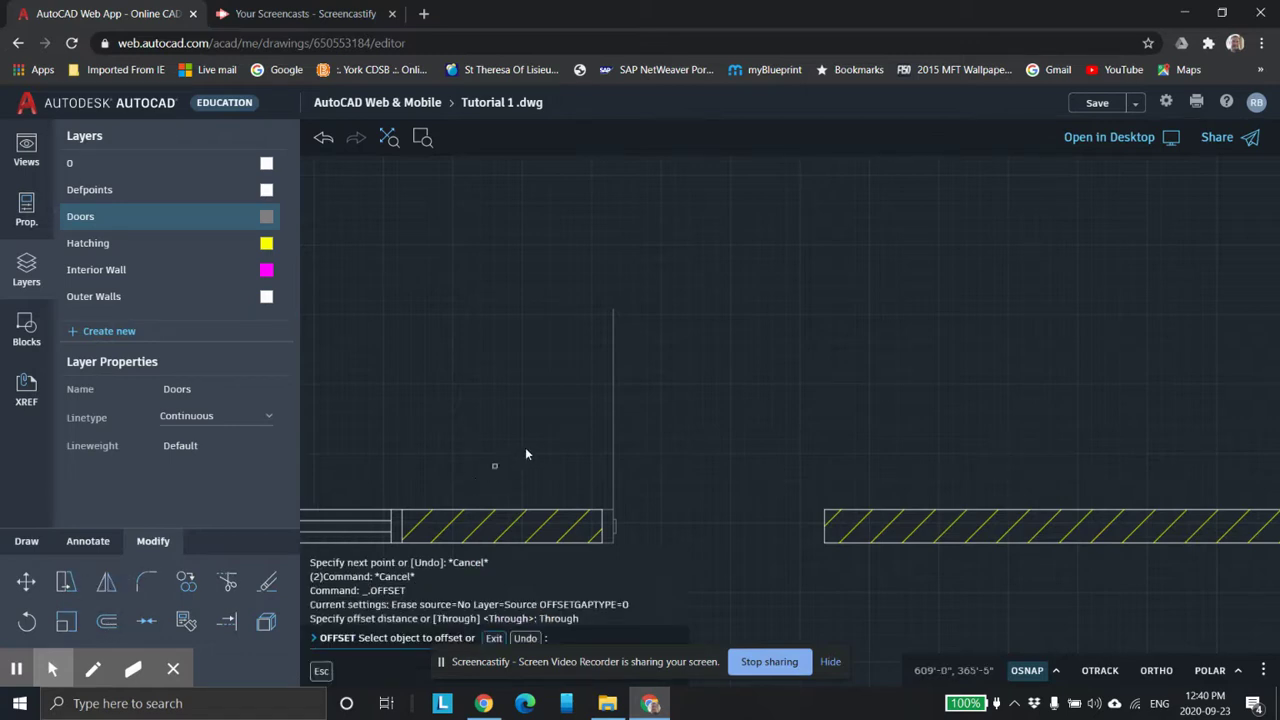
pyautogui.click(613, 433)
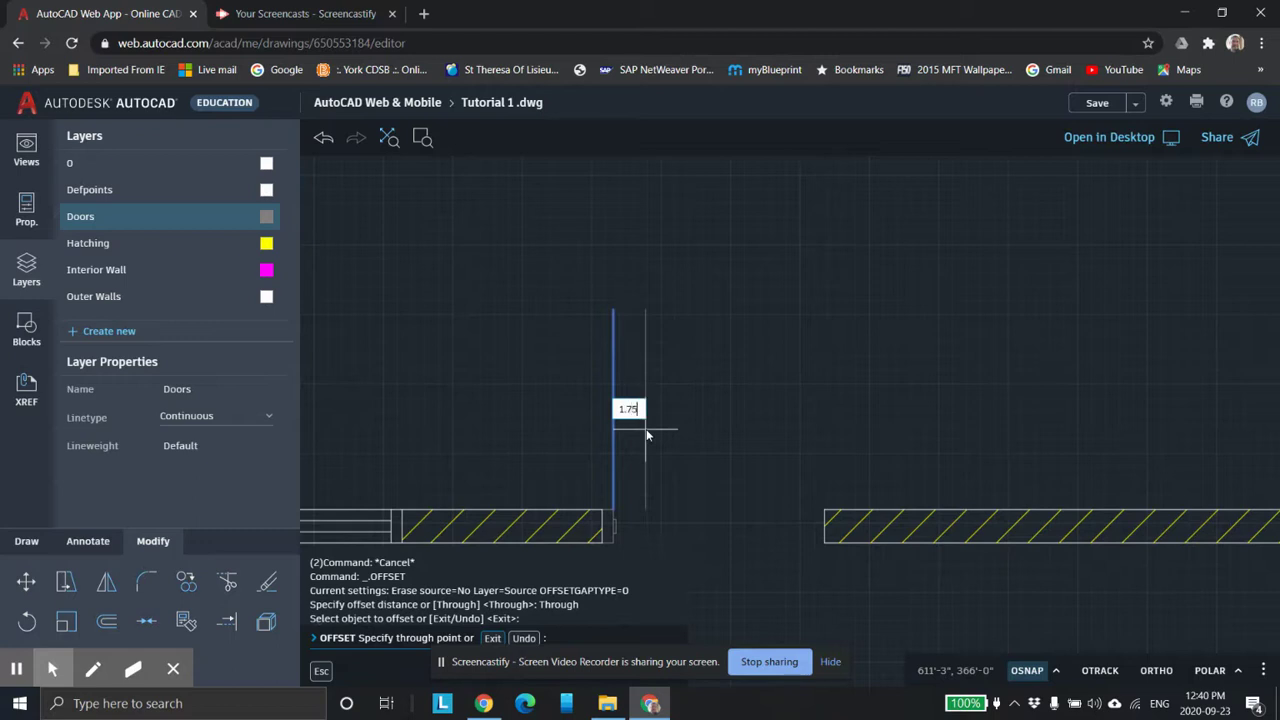
pyautogui.press('Return')
pyautogui.press('Escape')
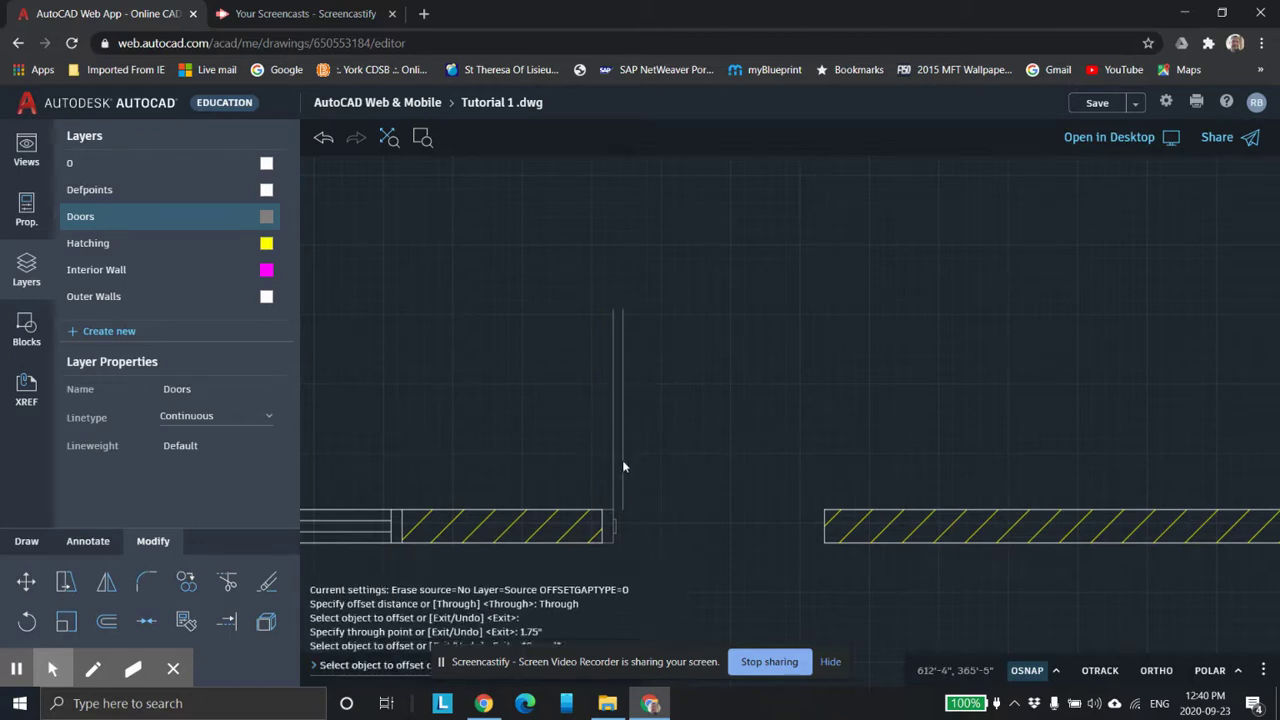
# Join the free ends of the two parallel door lines inside the room with a horizontal line
pyautogui.scroll(3, 635, 447)
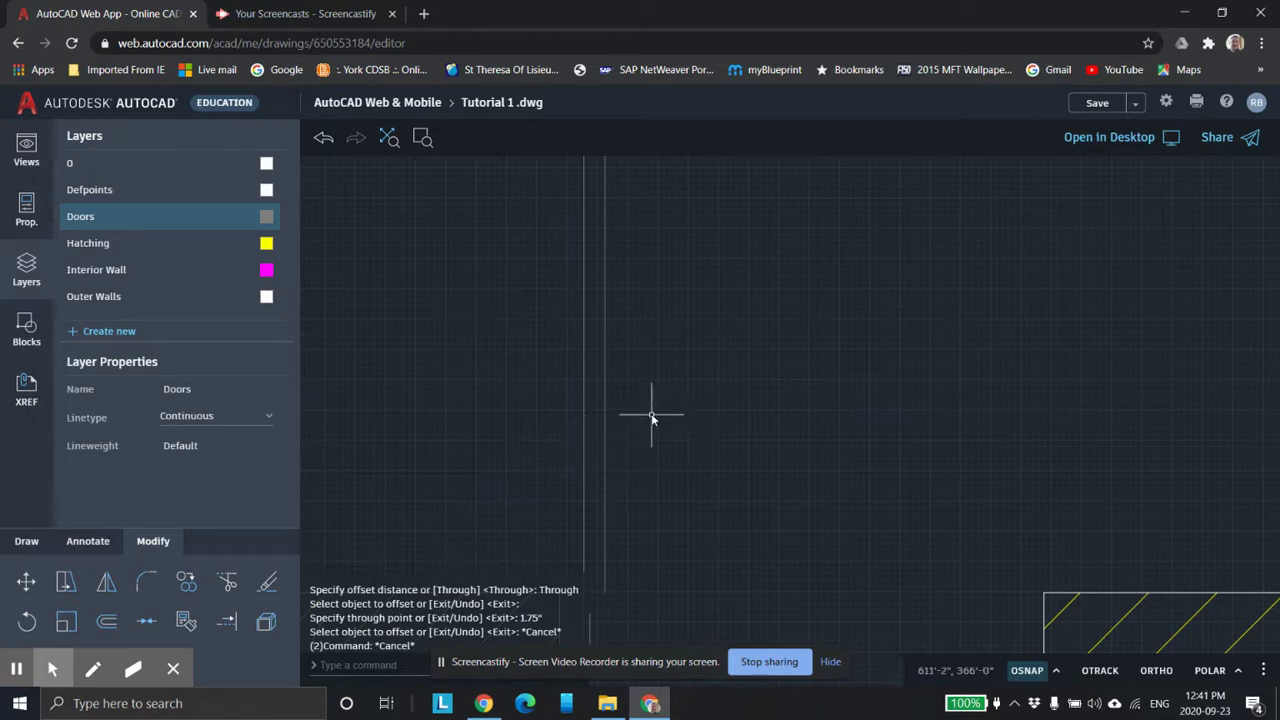
pyautogui.scroll(-4, 708, 386)
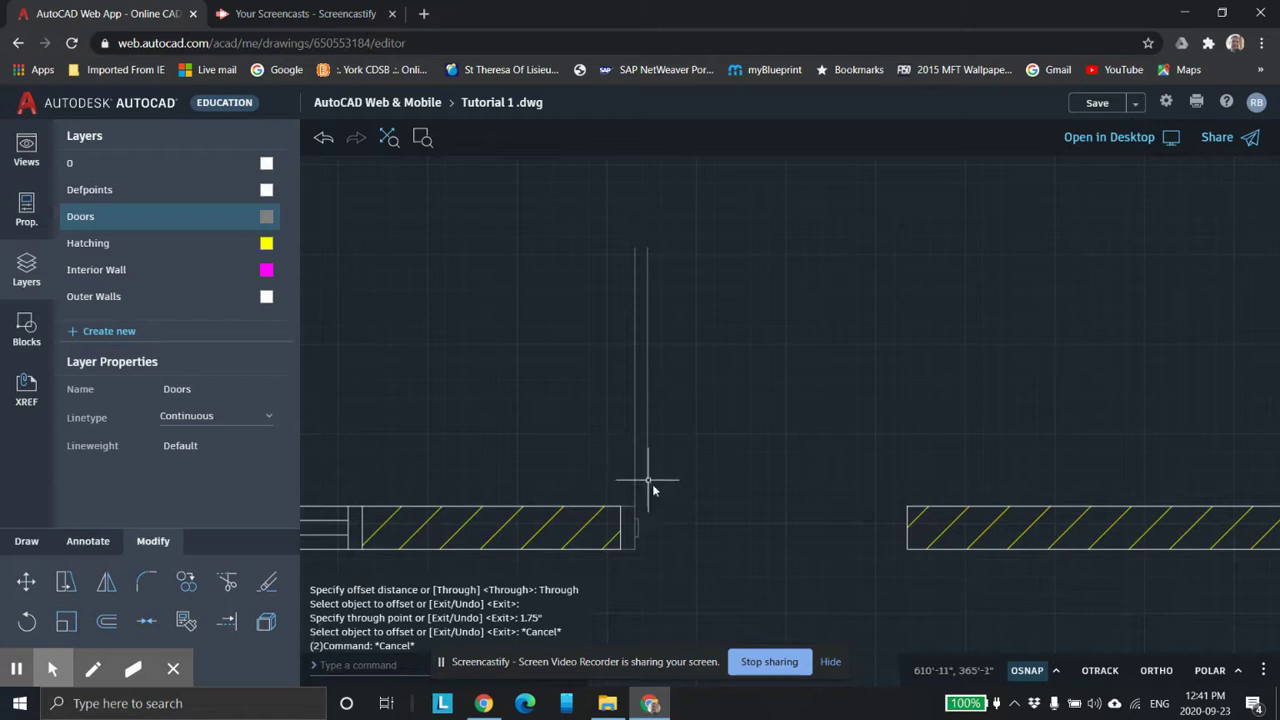
pyautogui.scroll(3, 677, 362)
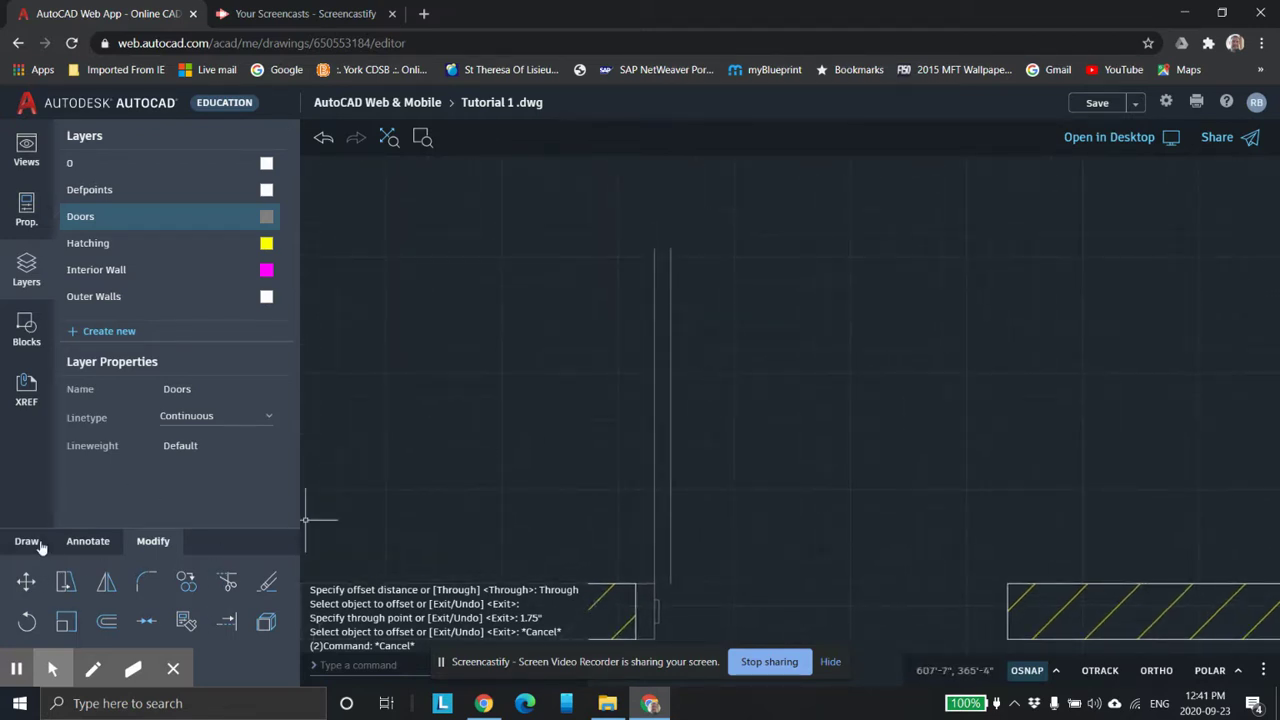
pyautogui.click(28, 541)
pyautogui.click(229, 583)
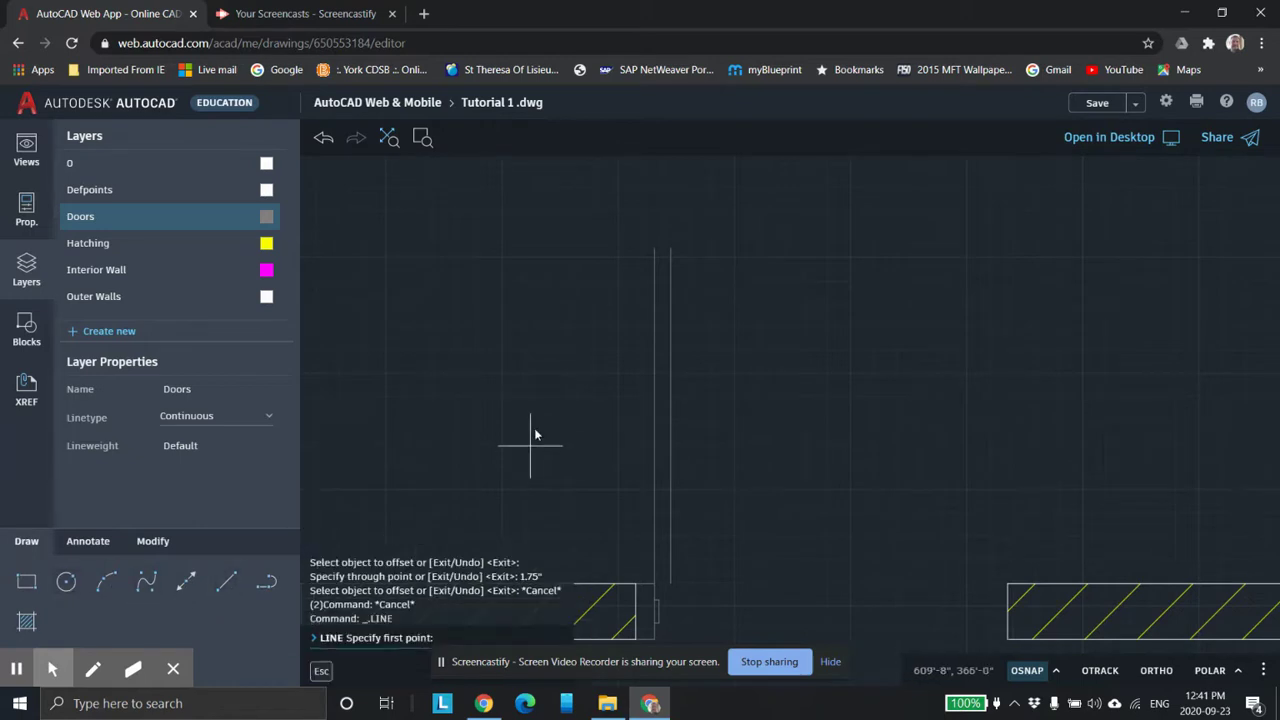
pyautogui.click(655, 249)
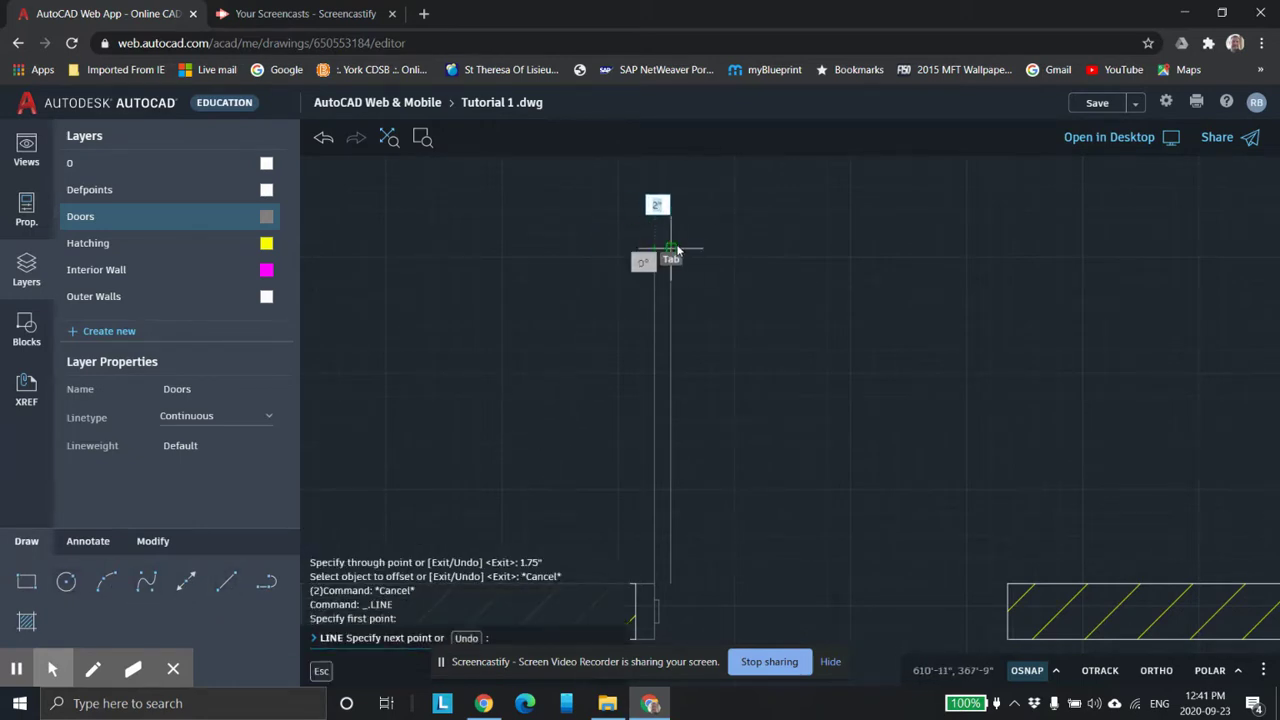
pyautogui.press('Escape')
pyautogui.press('Escape')
pyautogui.press('Escape')
# Close the door leaf at the hinge end with a horizontal line from the offset line's end to the jamb corner
pyautogui.scroll(-1, 808, 277)
pyautogui.scroll(2, 763, 397)
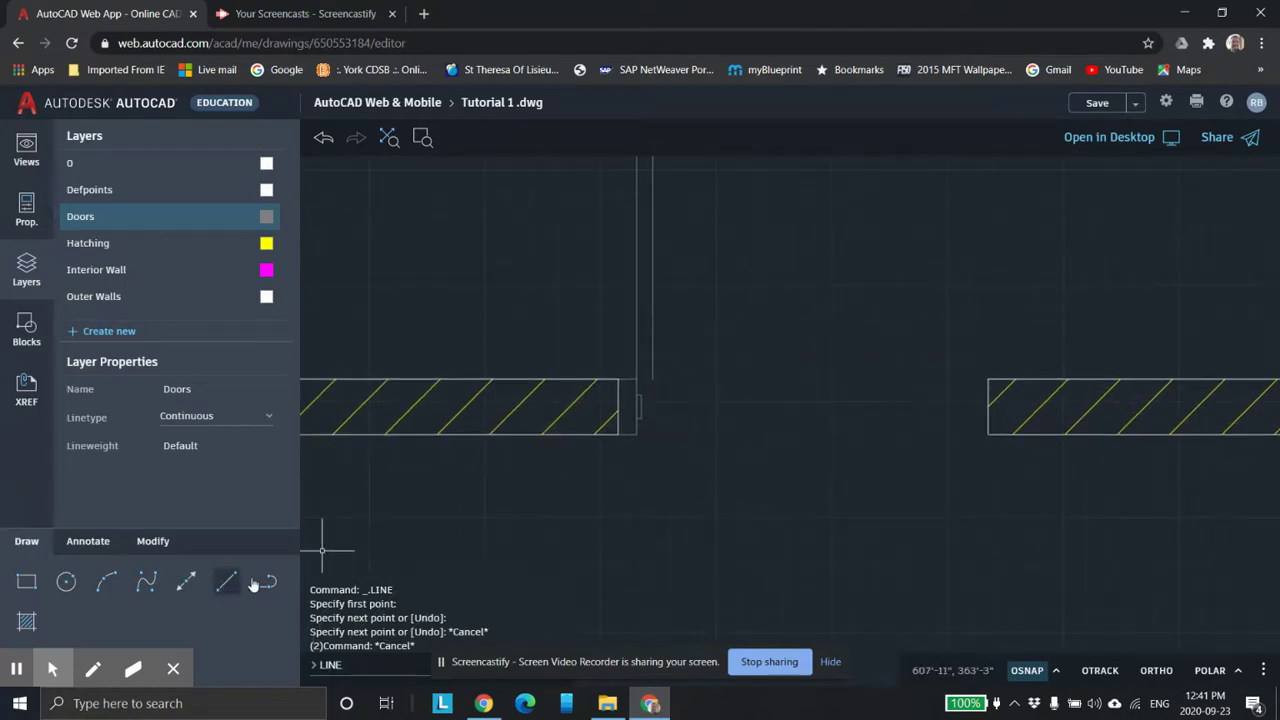
pyautogui.click(229, 582)
pyautogui.click(654, 382)
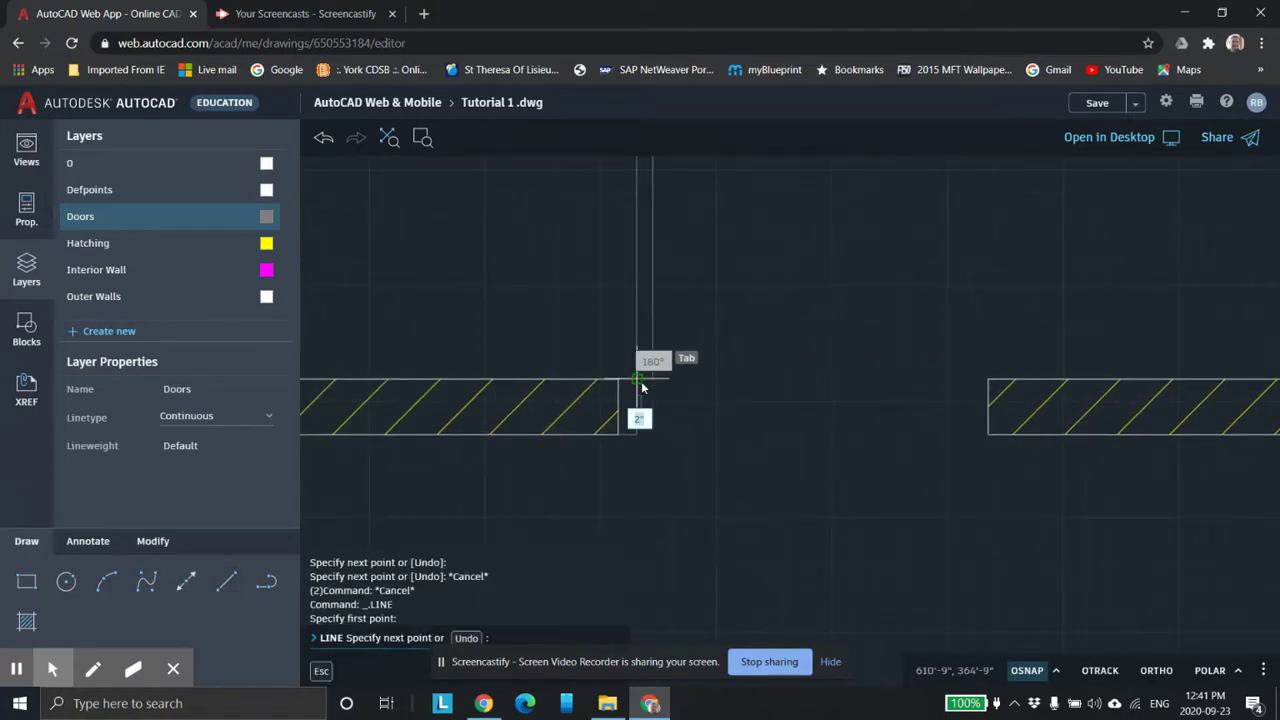
pyautogui.press('Escape')
pyautogui.press('Escape')
pyautogui.press('Escape')
# Examine the open door leaf, its jamb and stop, and the bare wall end across the opening
pyautogui.scroll(-3, 790, 400)
pyautogui.moveTo(813, 396); pyautogui.dragTo(749, 434, button='middle')
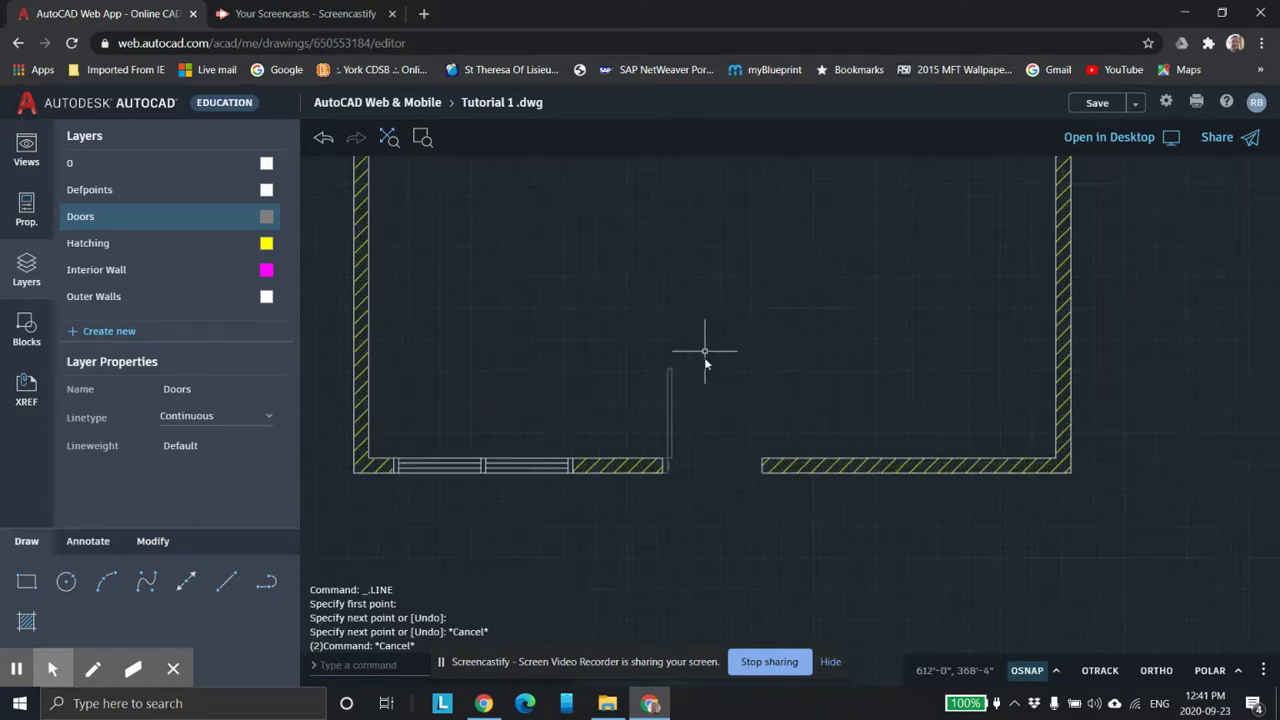
pyautogui.scroll(4, 740, 414)
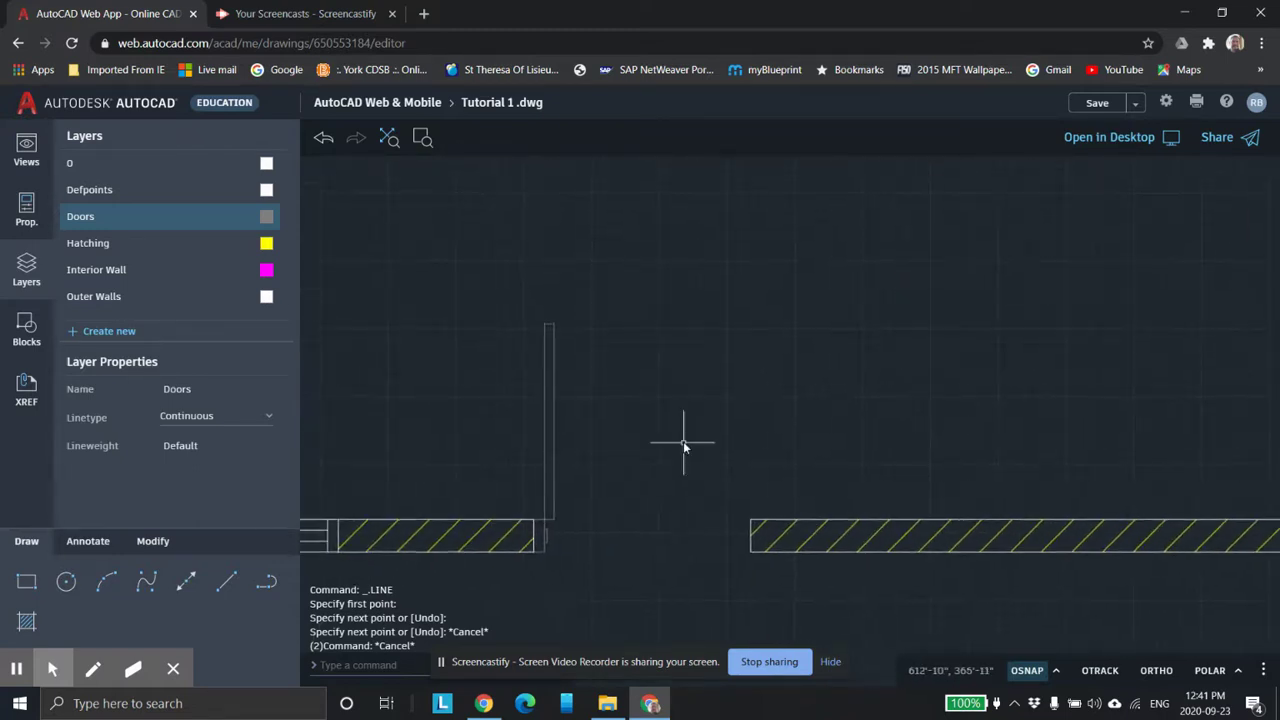
pyautogui.scroll(1, 663, 366)
pyautogui.scroll(-1, 659, 368)
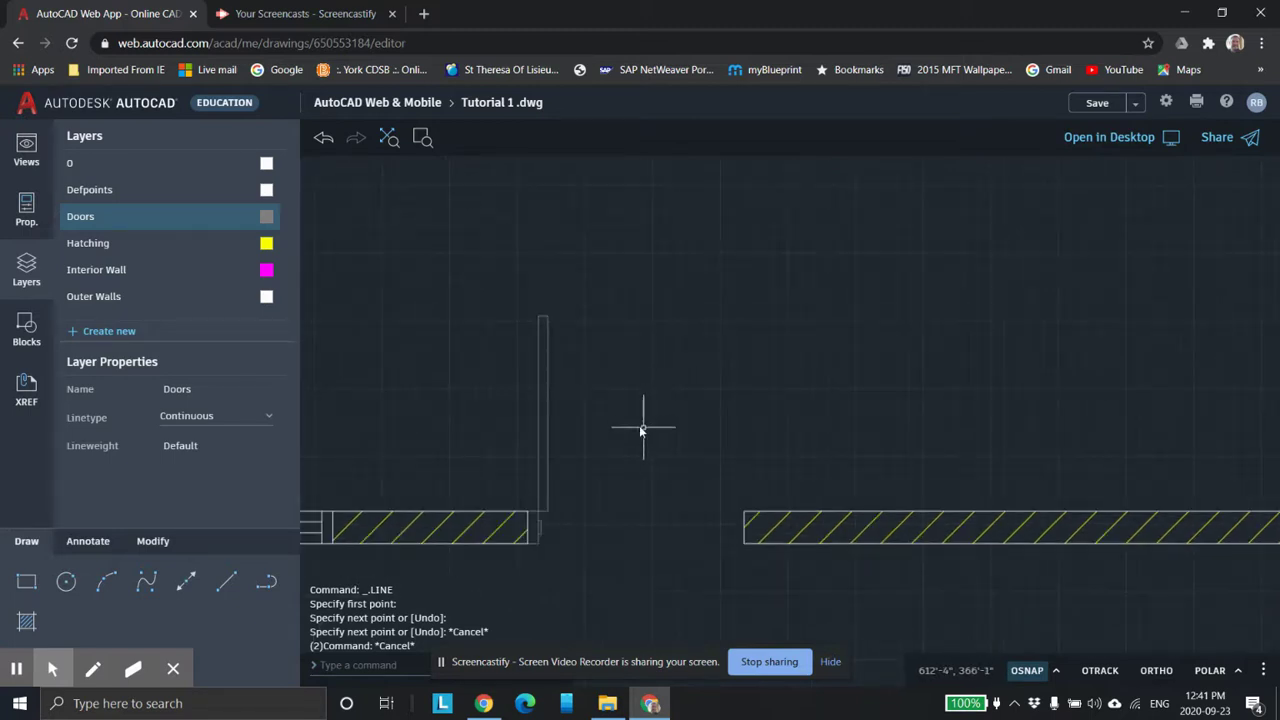
pyautogui.moveTo(641, 430); pyautogui.dragTo(645, 378, button='middle')
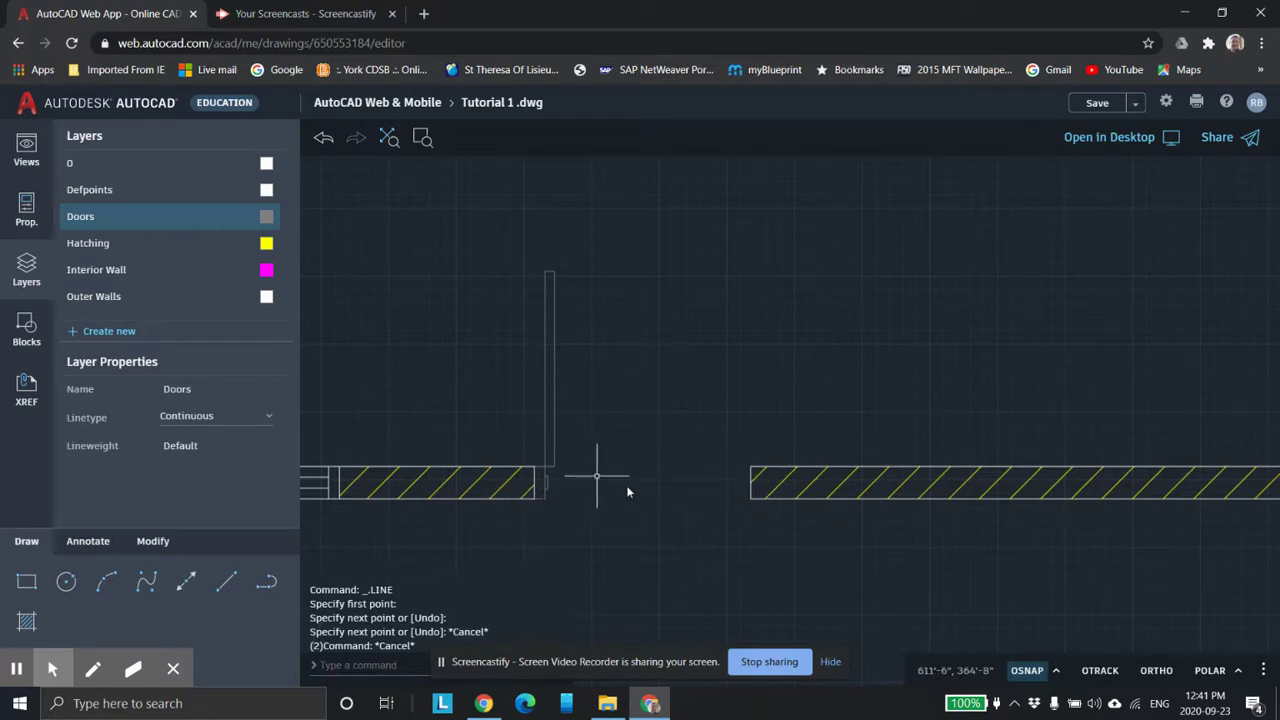
pyautogui.scroll(3, 666, 430)
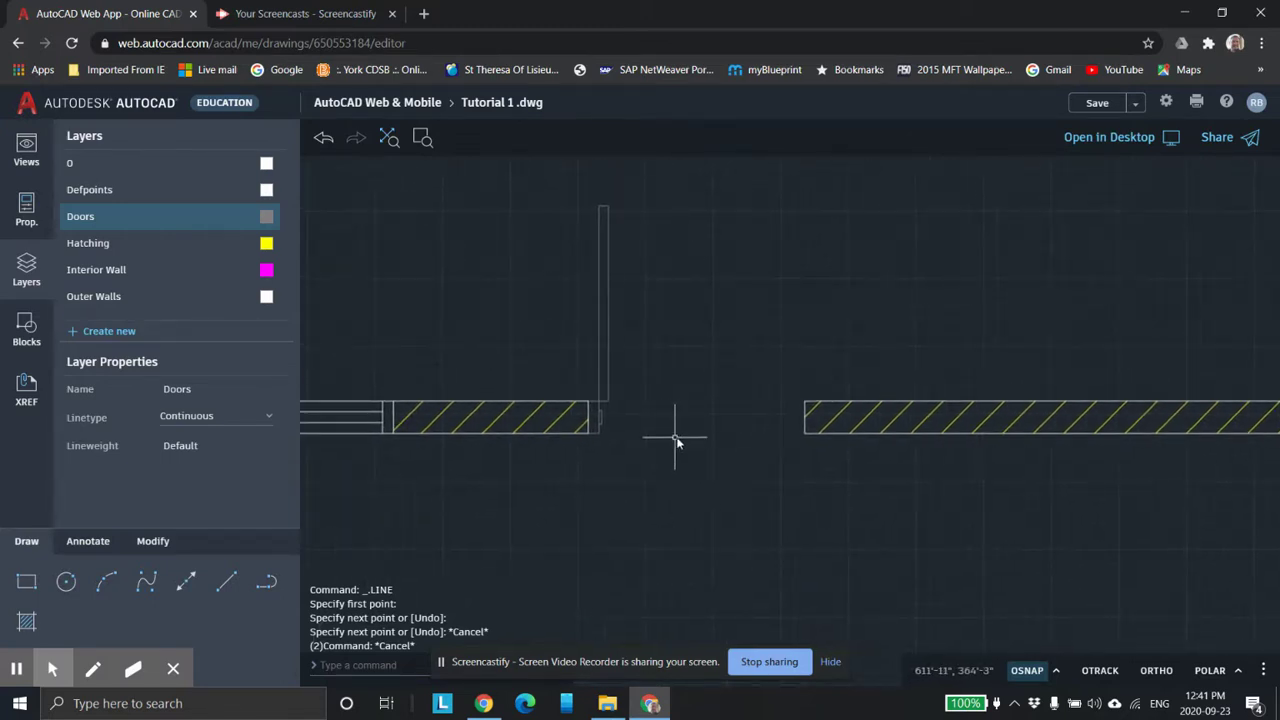
pyautogui.scroll(2, 677, 437)
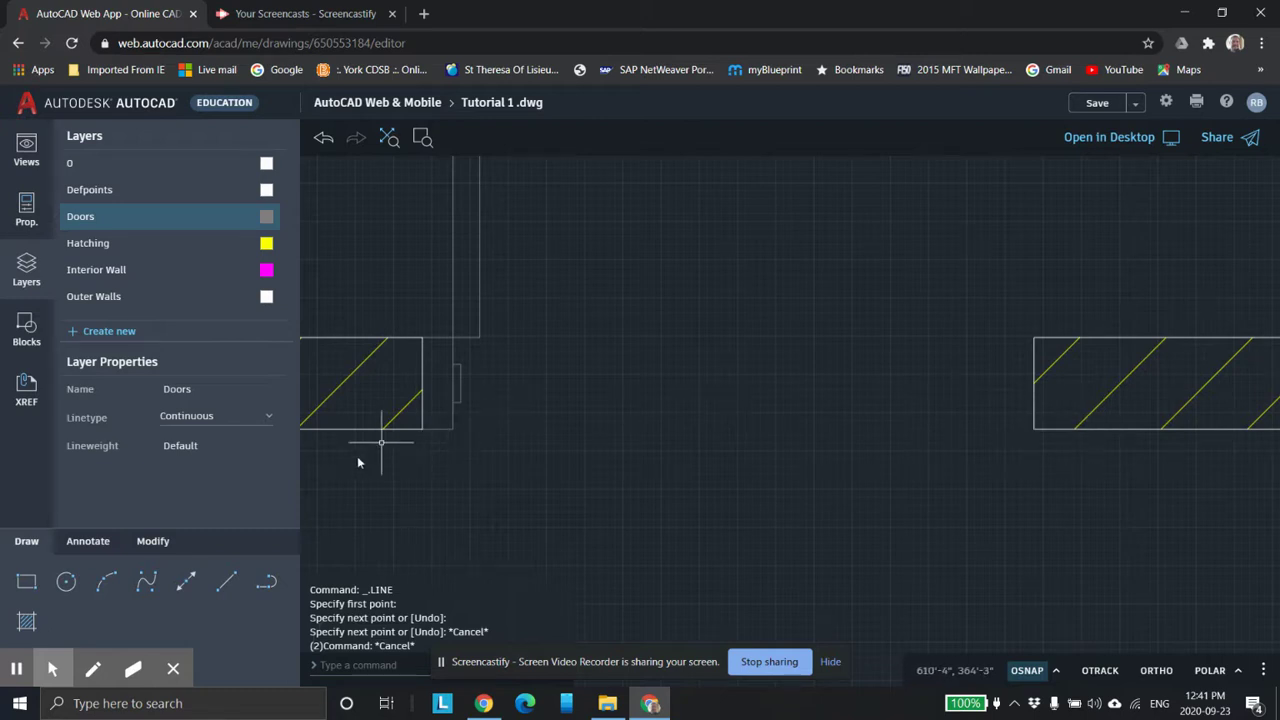
pyautogui.scroll(2, 476, 391)
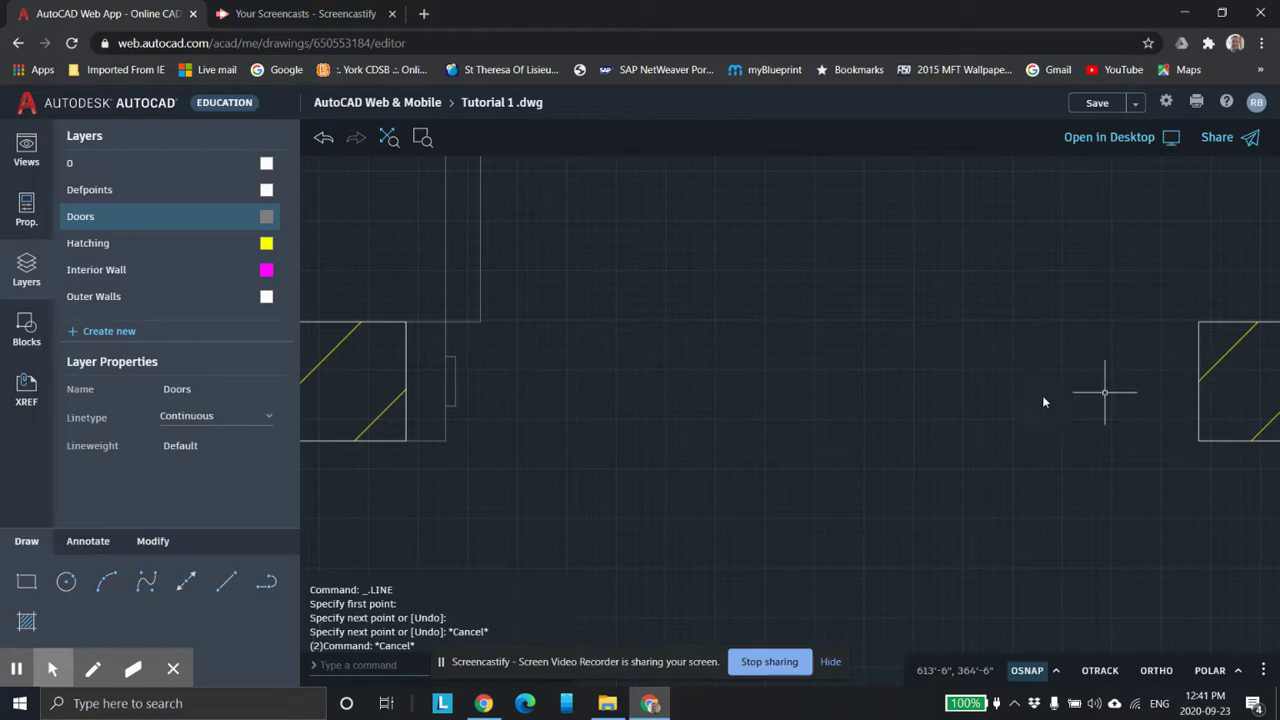
# Draw a horizontal line across the door opening from the jamb's exterior corner to the opposite wall end's exterior corner
pyautogui.scroll(-2, 928, 405)
pyautogui.moveTo(924, 415); pyautogui.dragTo(862, 421, button='middle')
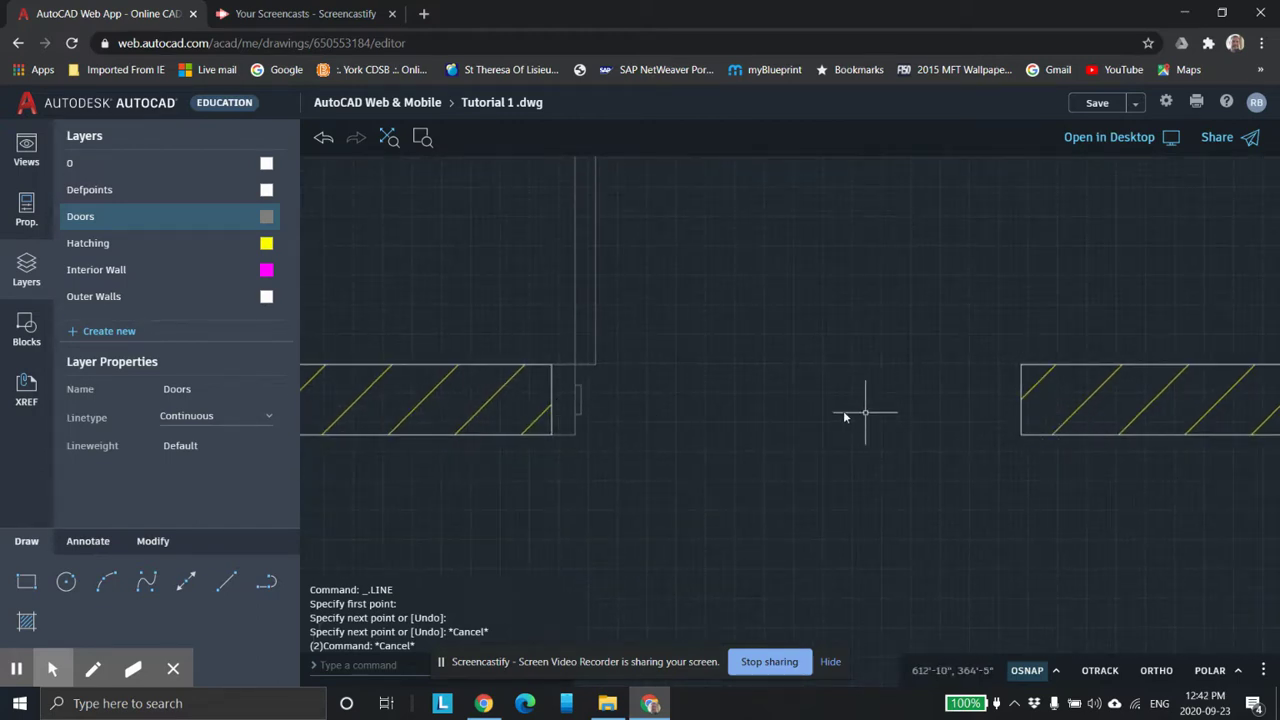
pyautogui.click(1055, 672)
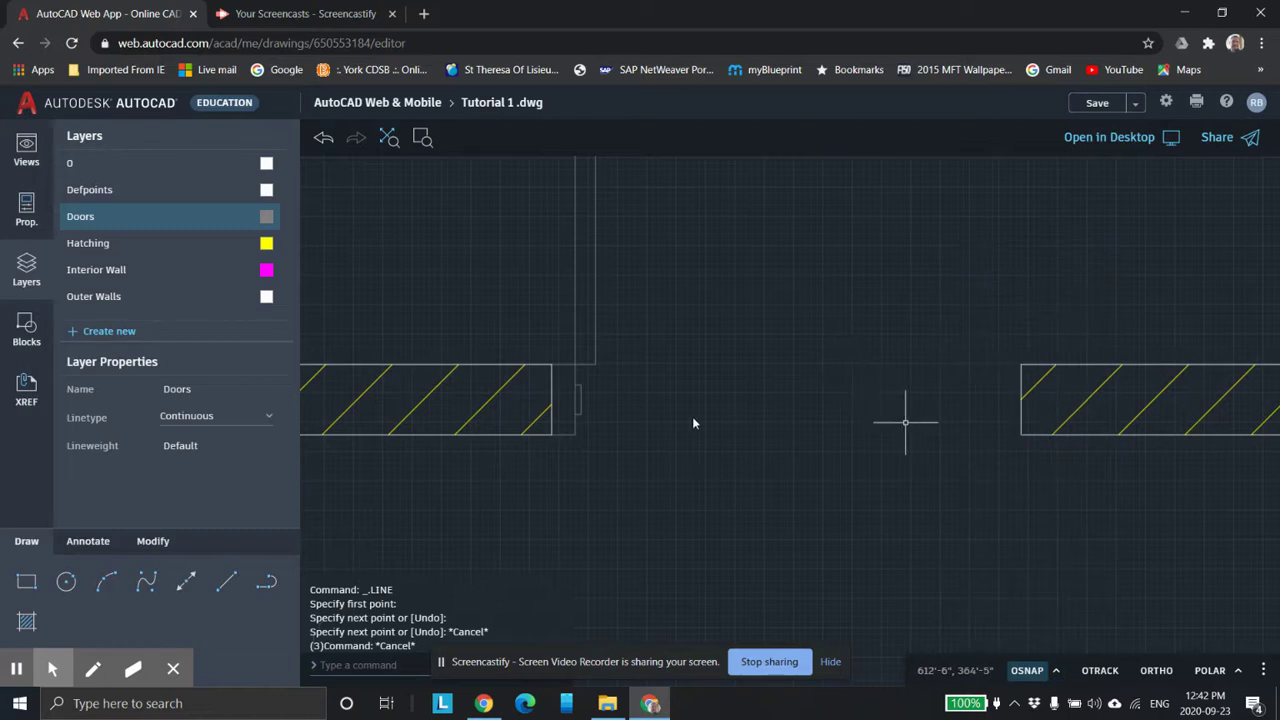
pyautogui.click(226, 581)
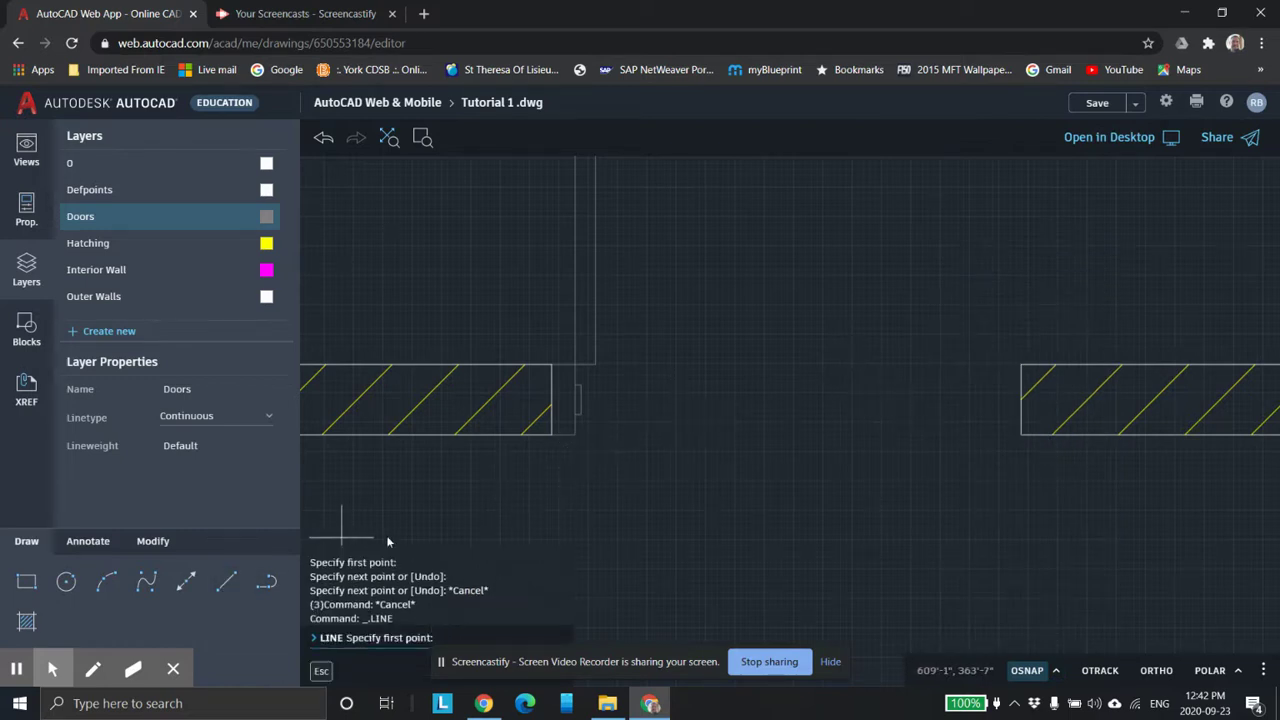
pyautogui.click(576, 436)
pyautogui.scroll(2, 580, 440)
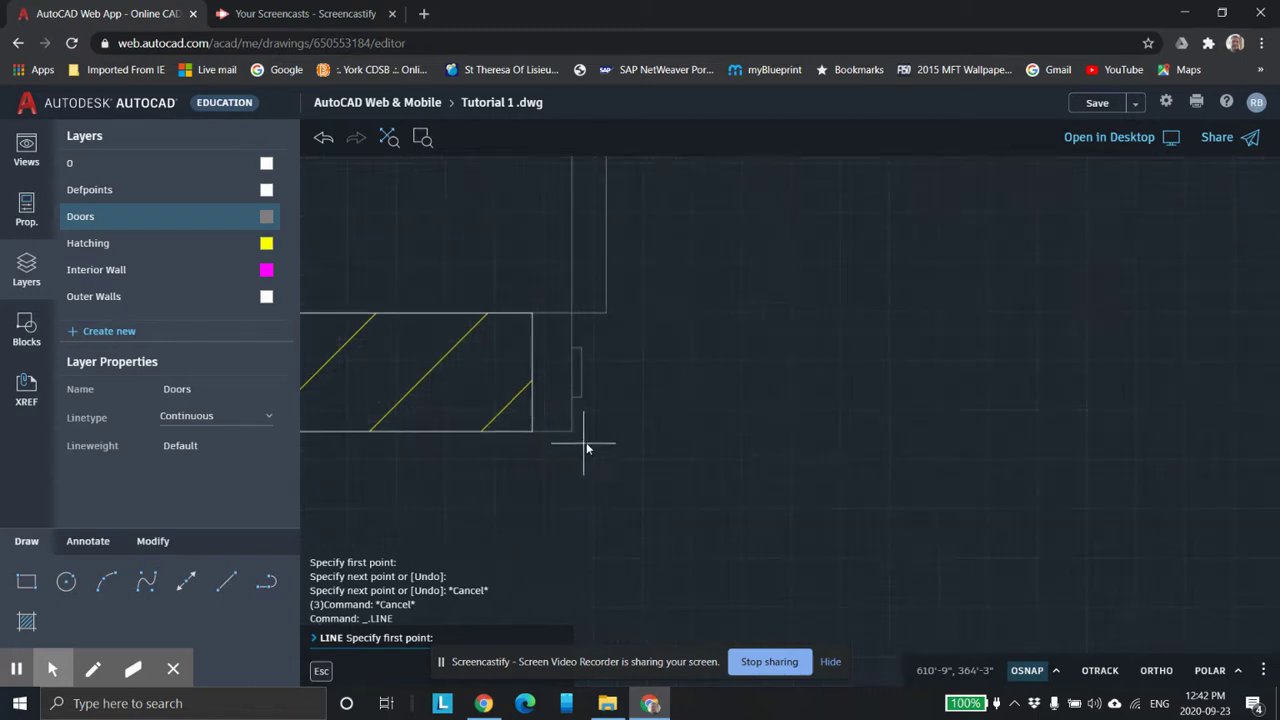
pyautogui.scroll(-2, 971, 449)
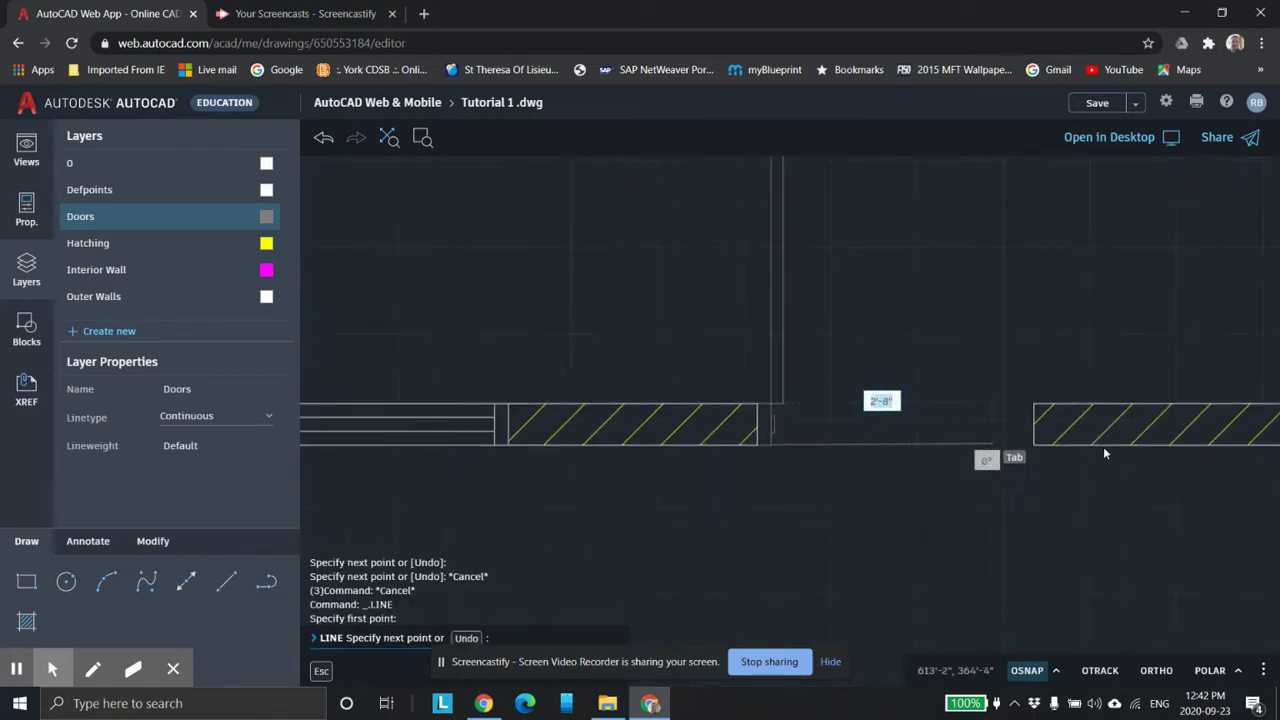
pyautogui.scroll(1, 1025, 461)
pyautogui.scroll(1, 925, 458)
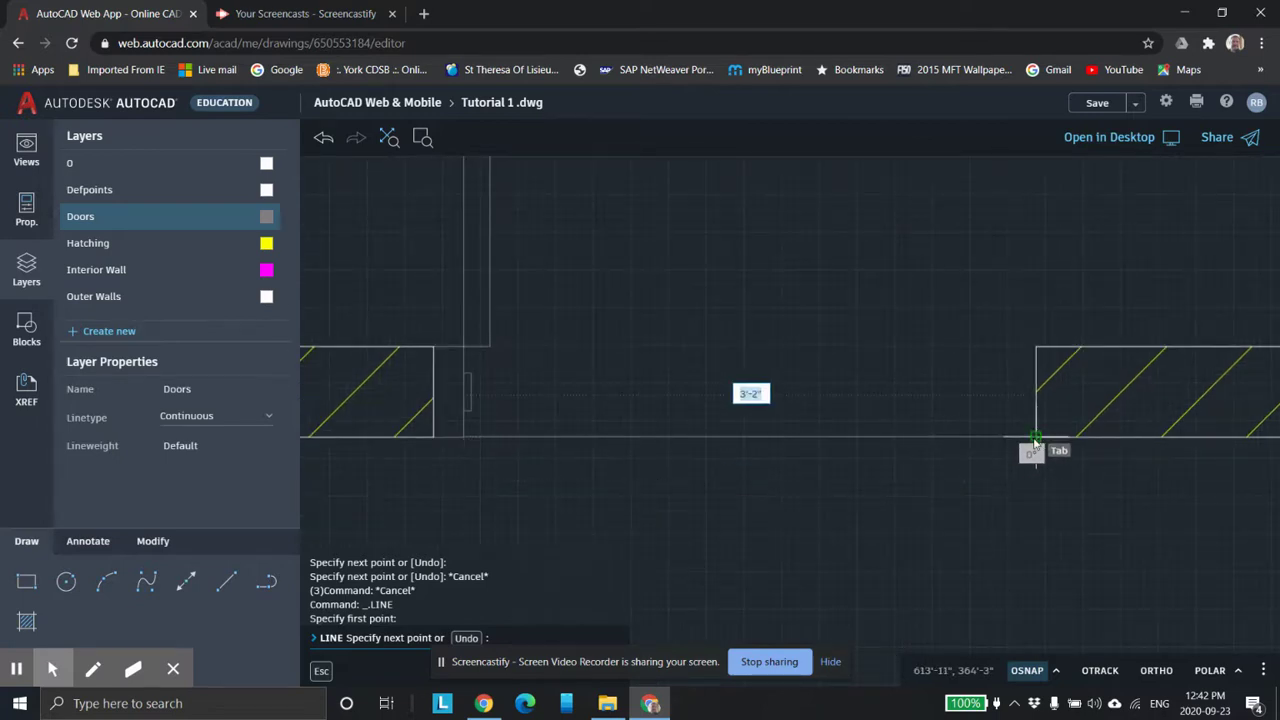
pyautogui.press('Escape')
pyautogui.press('Escape')
pyautogui.press('Escape')
pyautogui.press('Escape')
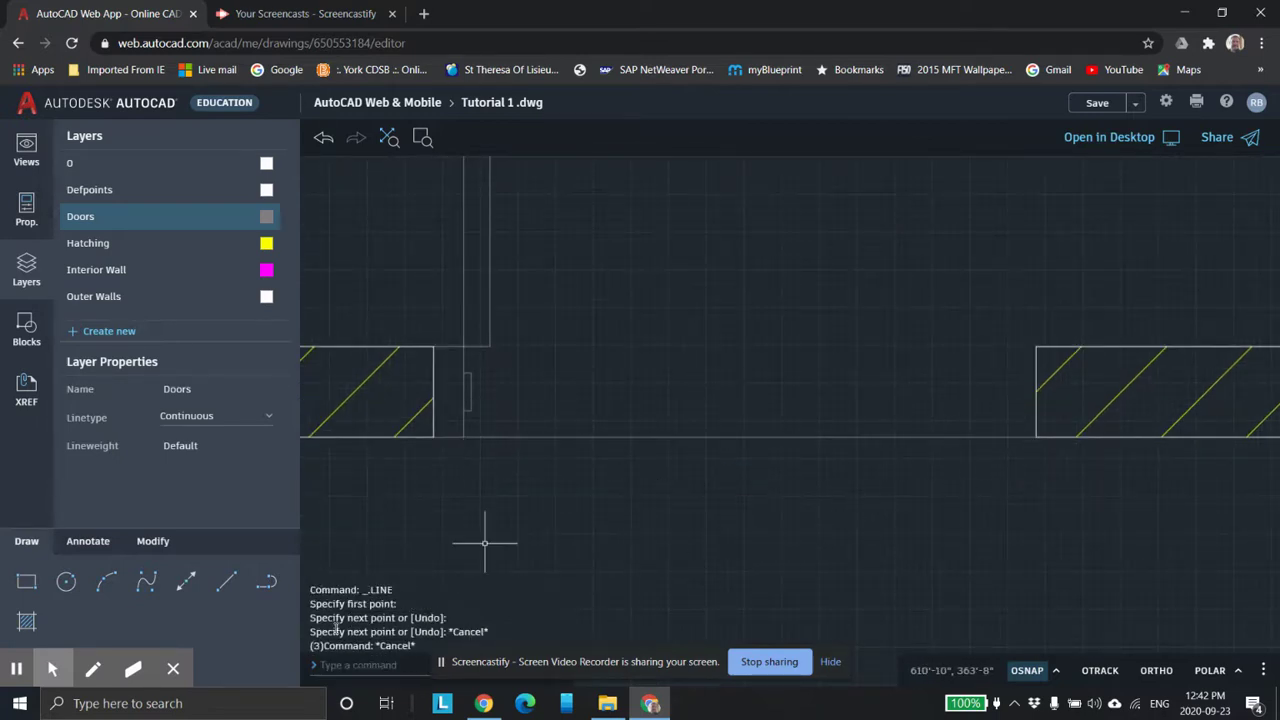
# Draw a vertical line about 1'-3" long at 90° into the room from the midpoint of the line across the opening
pyautogui.click(226, 581)
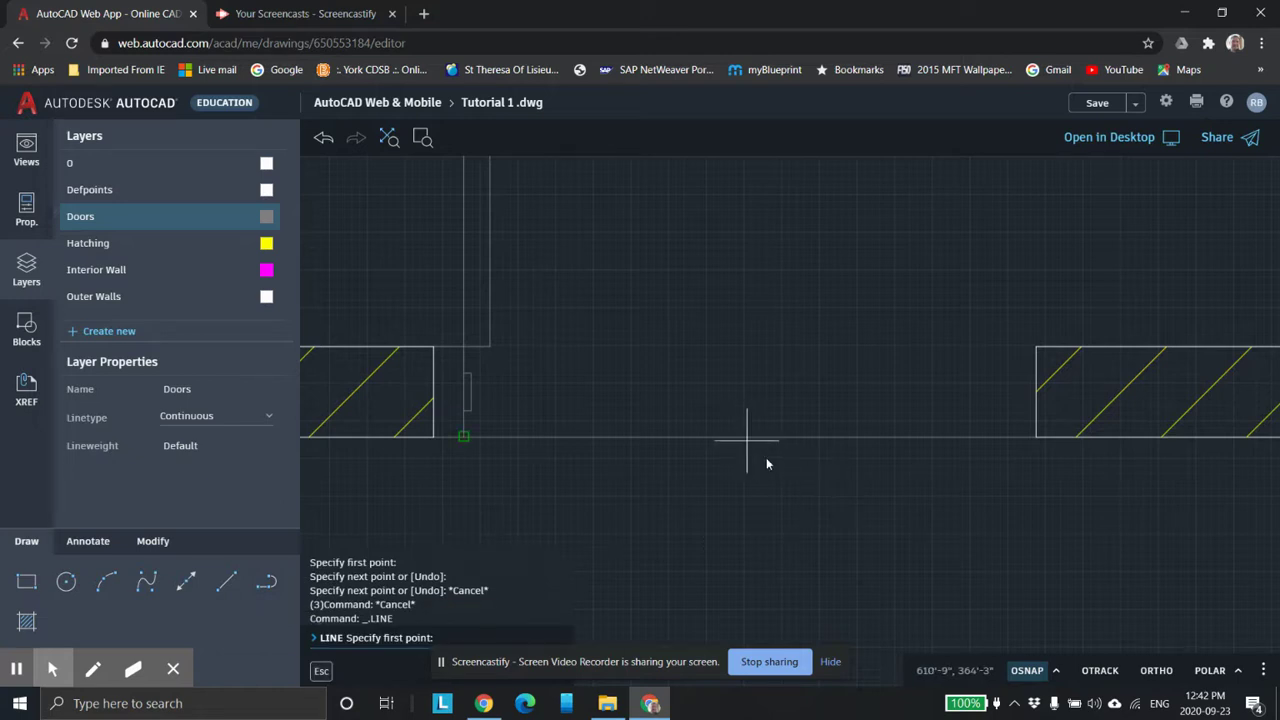
pyautogui.click(1057, 671)
pyautogui.click(1052, 289)
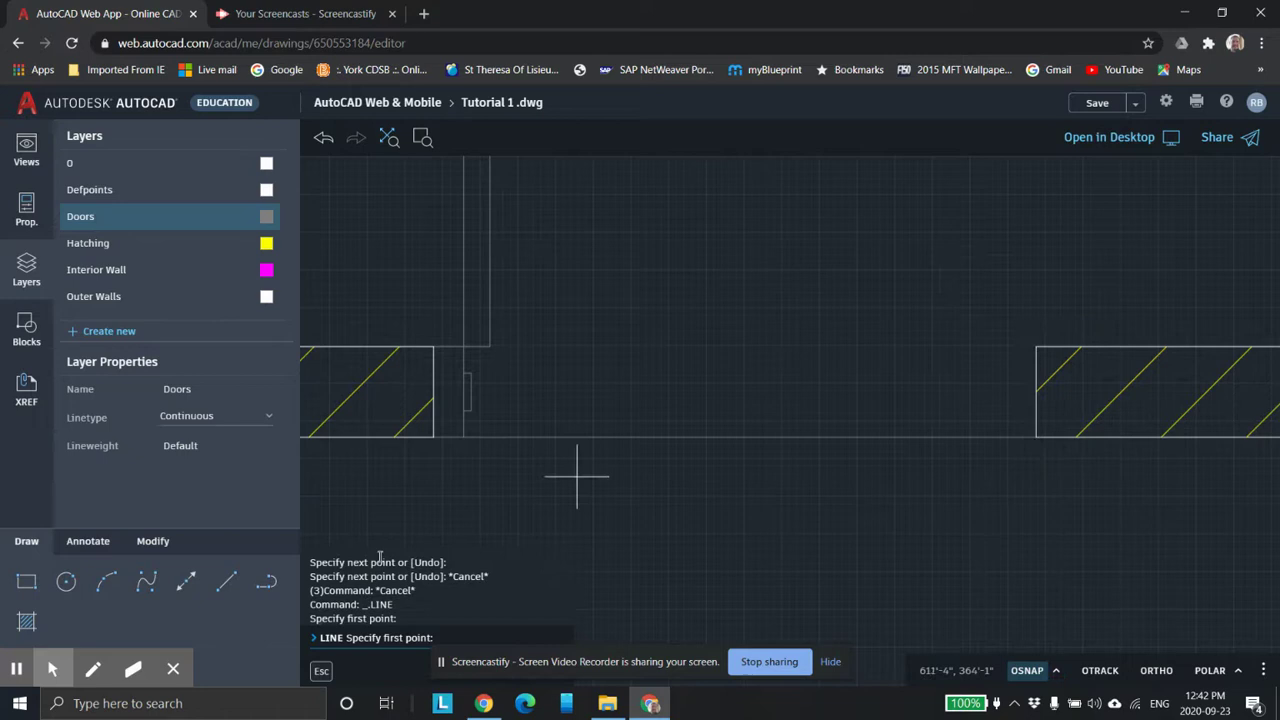
pyautogui.click(226, 581)
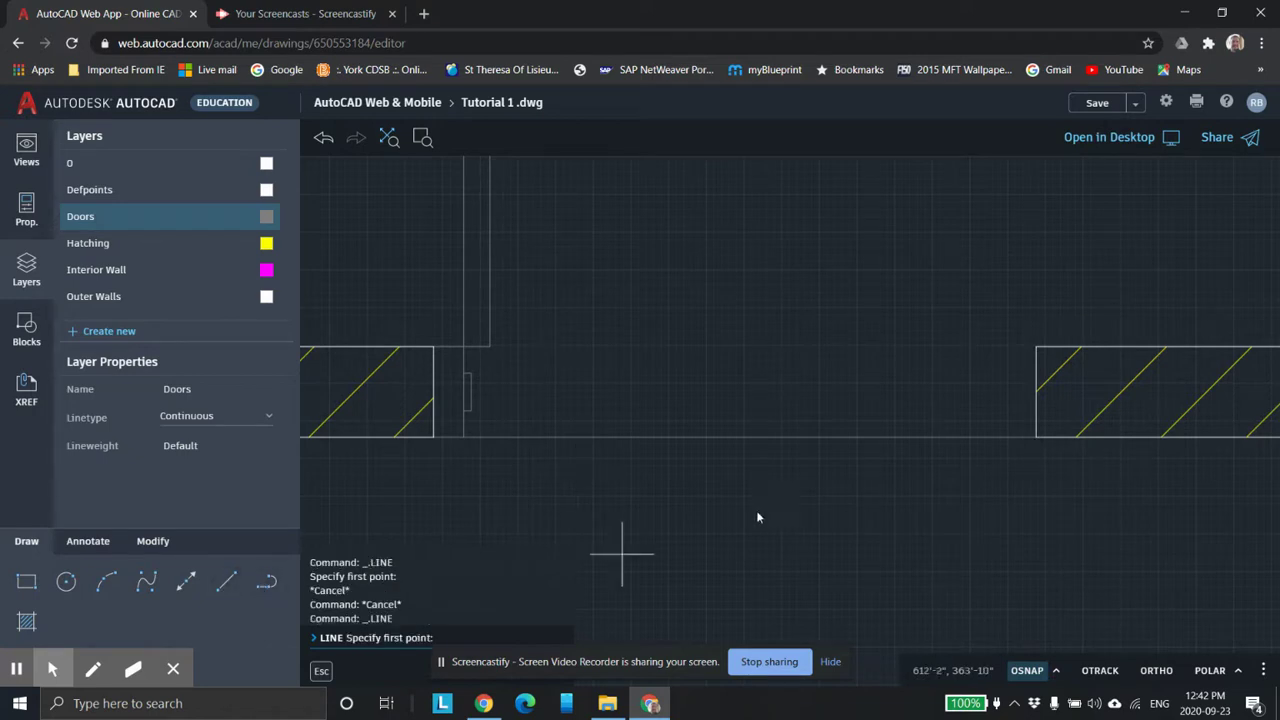
pyautogui.click(750, 442)
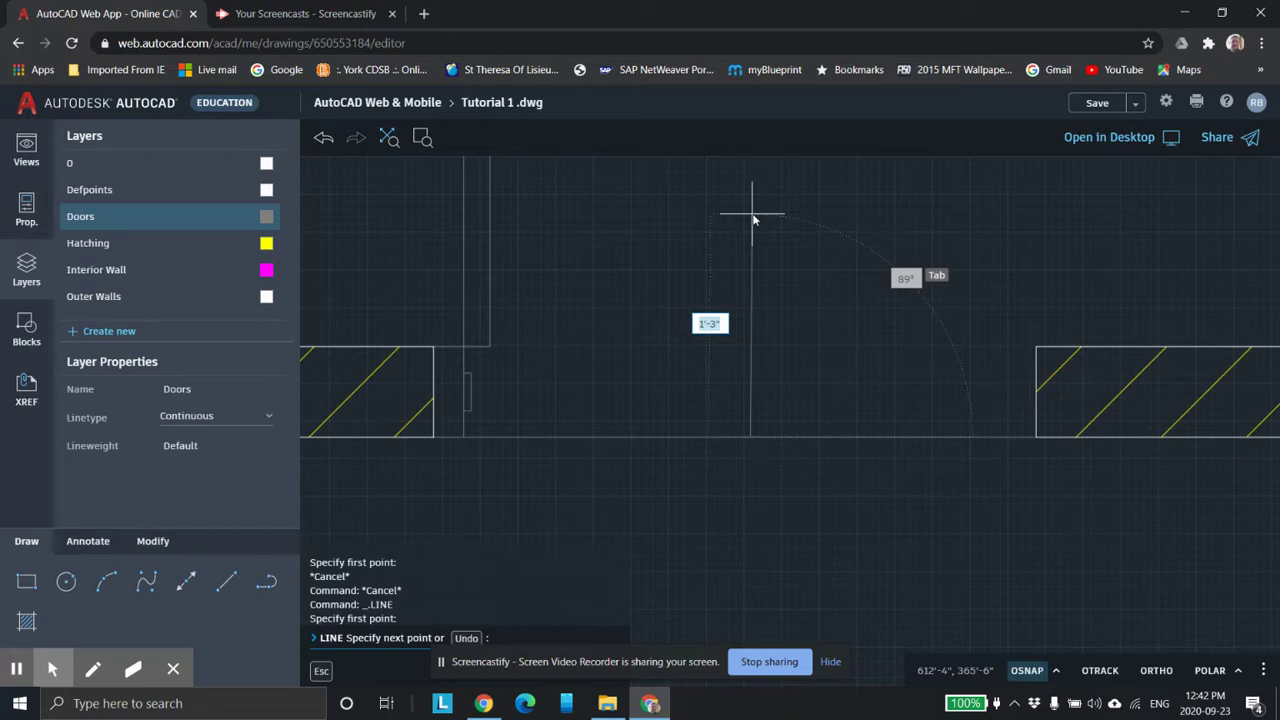
pyautogui.press('Tab')
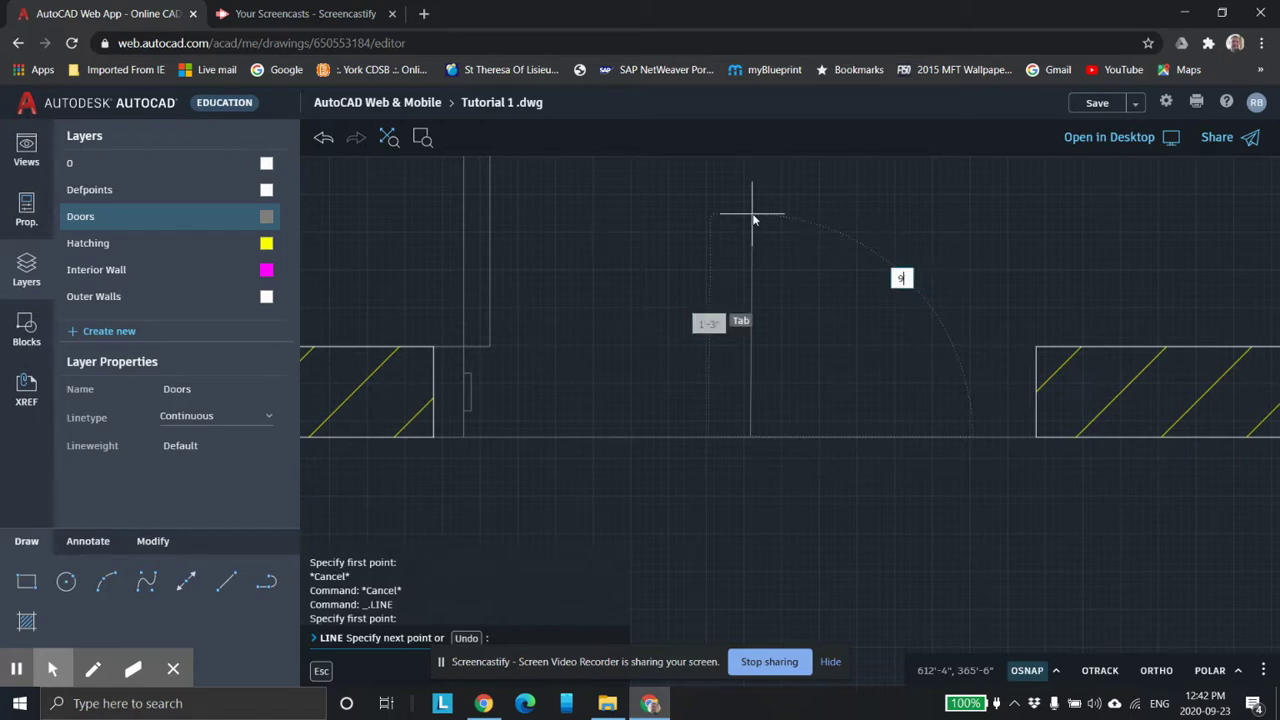
pyautogui.write('90')
pyautogui.press('Return')
pyautogui.press('Escape')
pyautogui.press('Escape')
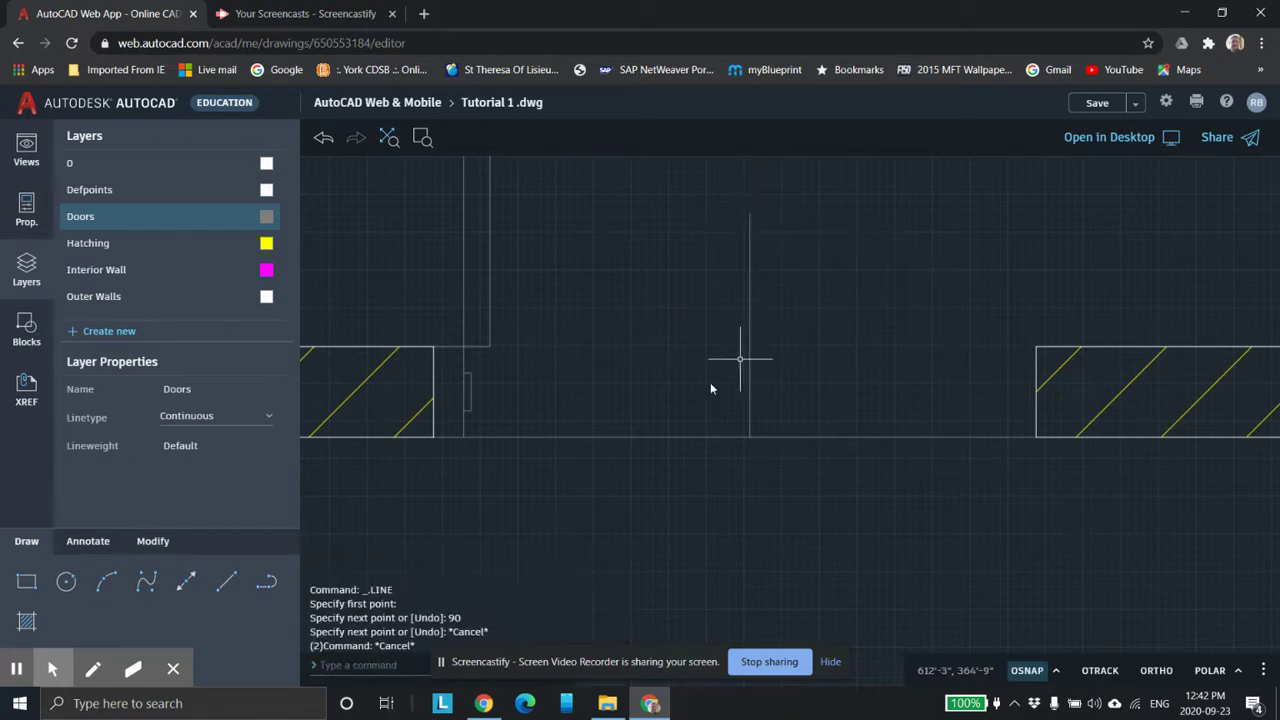
pyautogui.click(226, 581)
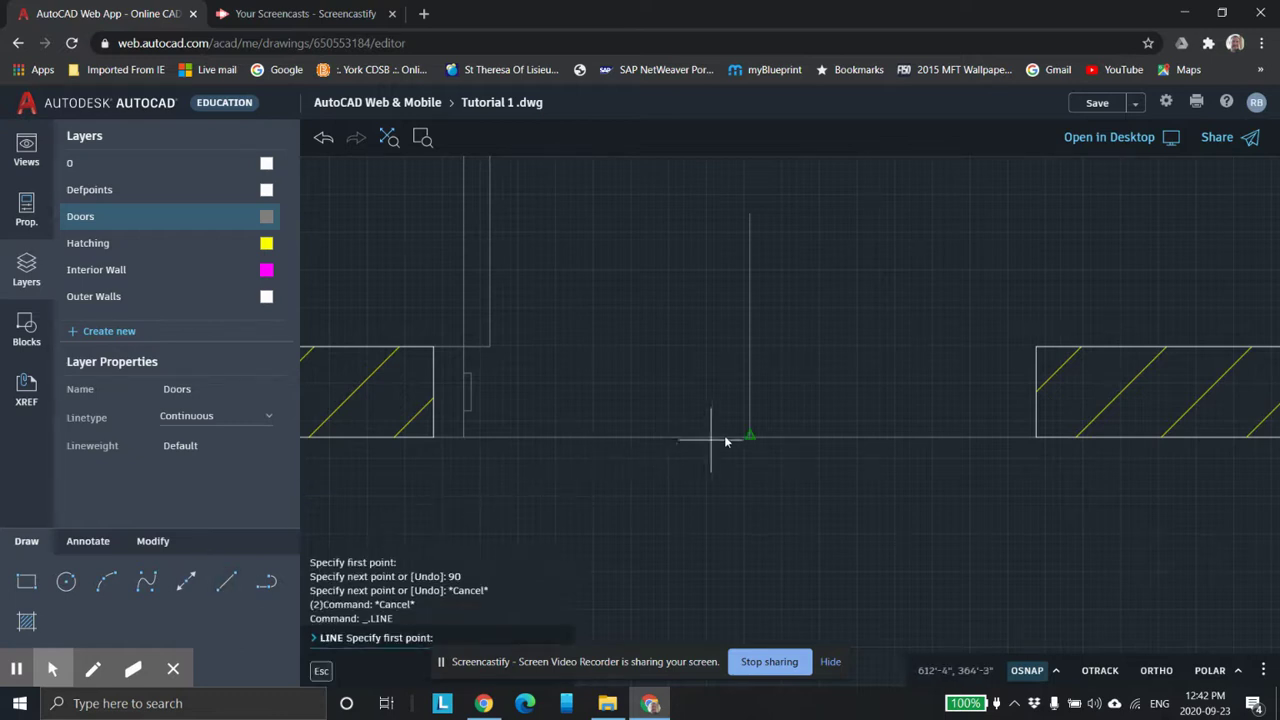
pyautogui.press('Escape')
pyautogui.press('Escape')
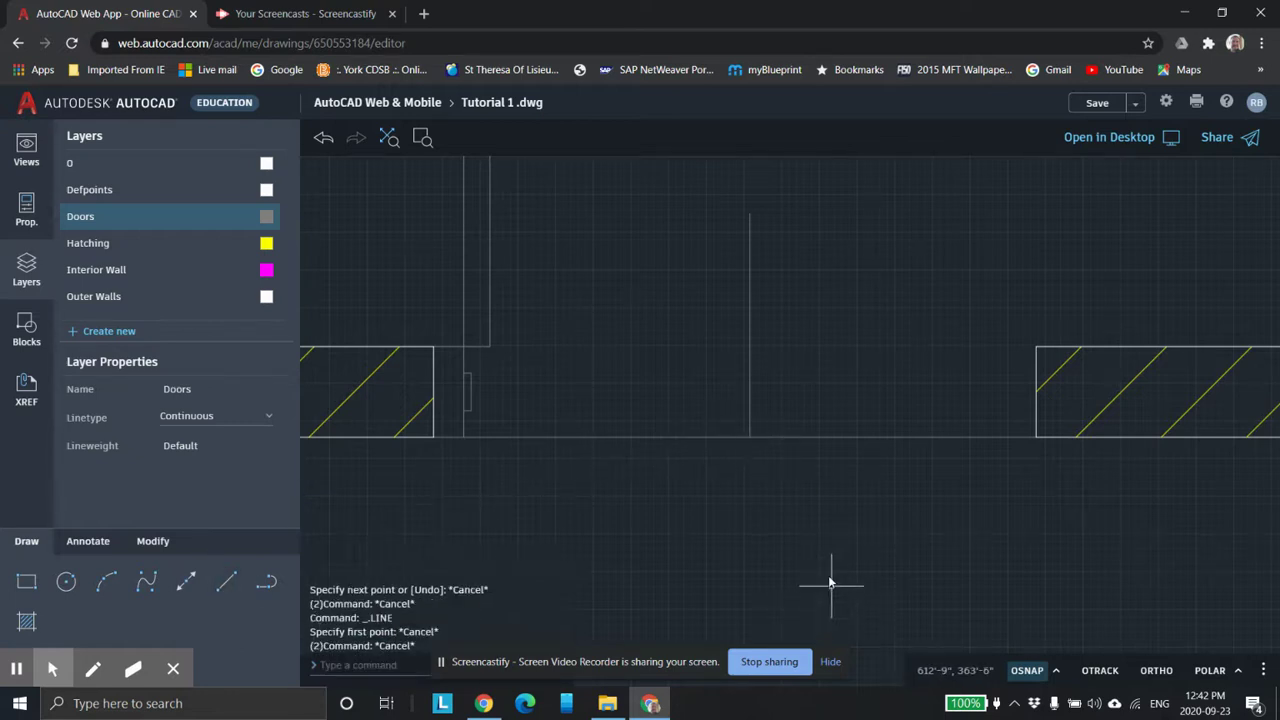
pyautogui.press('Escape')
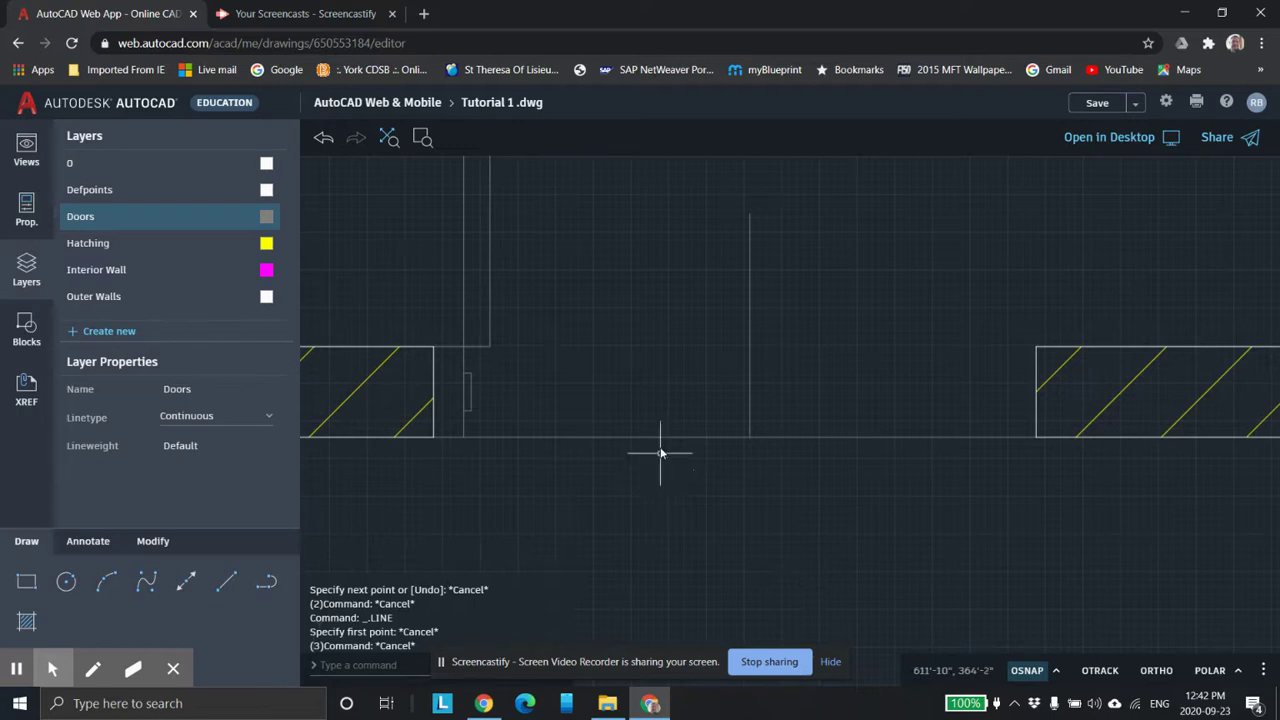
# Delete the horizontal line across the opening and the vertical line standing on its midpoint
pyautogui.click(667, 440)
pyautogui.click(681, 445)
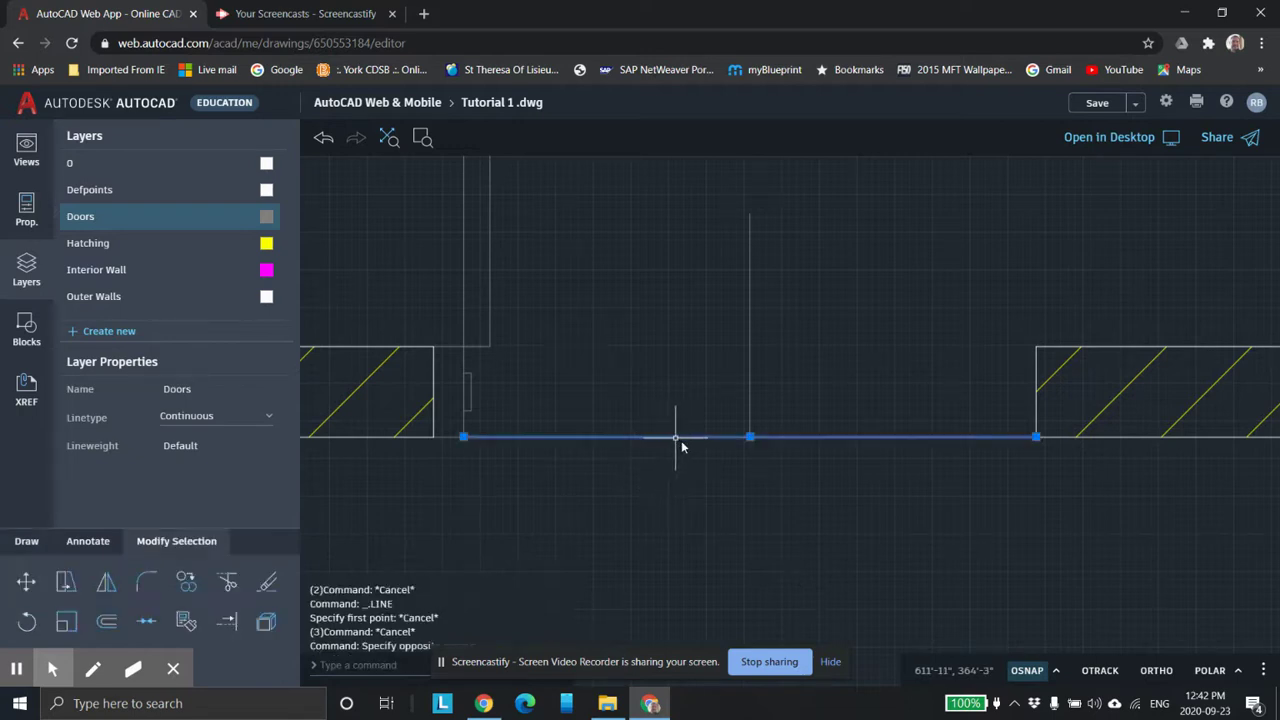
pyautogui.press('Delete')
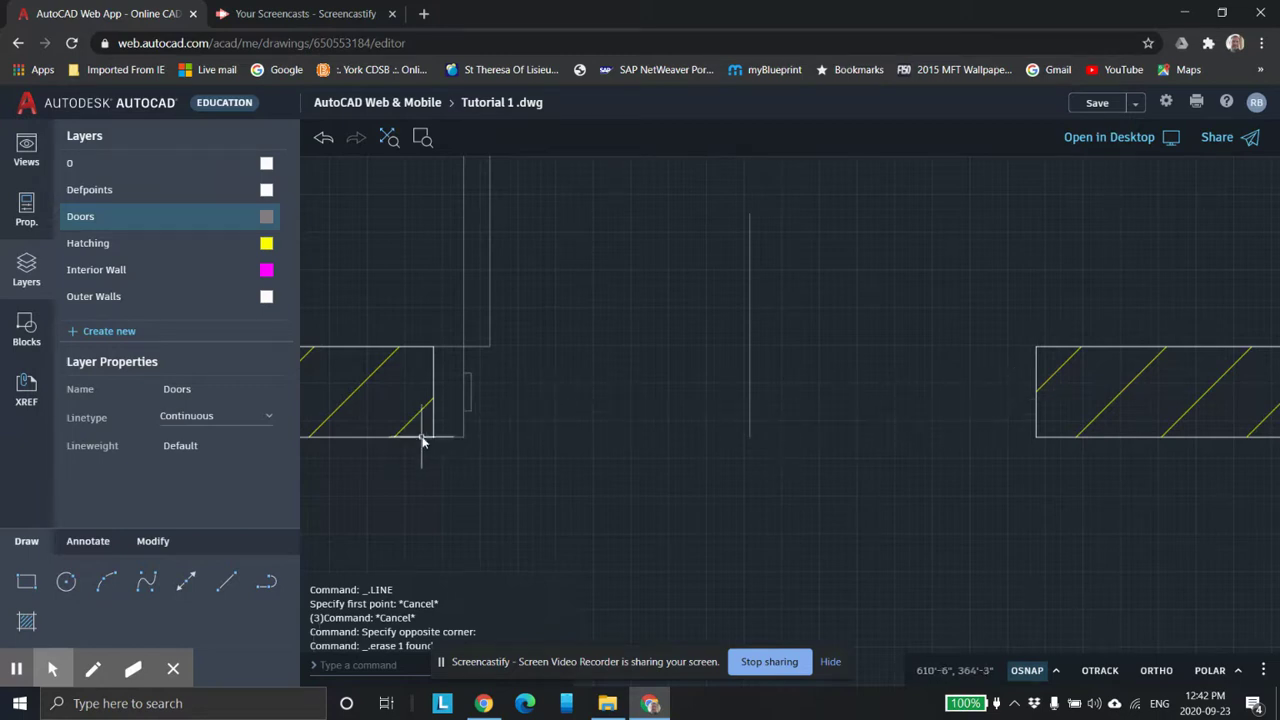
pyautogui.press('Delete')
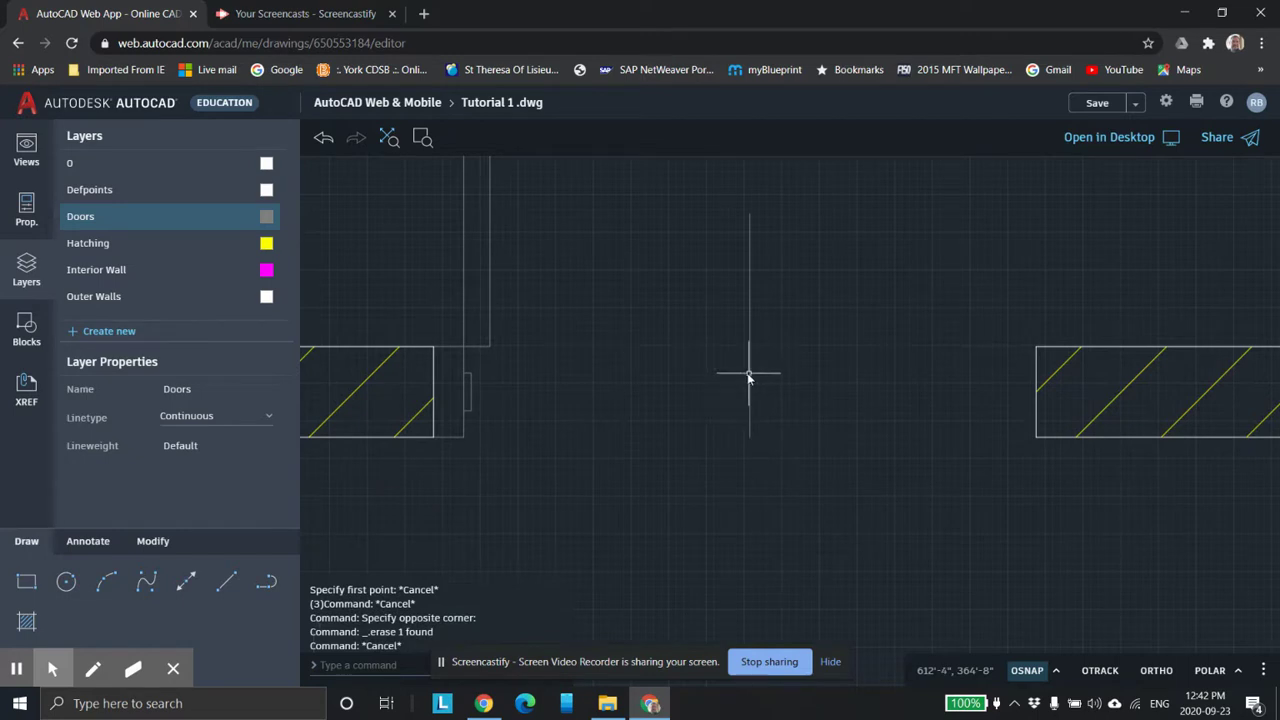
pyautogui.click(750, 378)
pyautogui.press('Delete')
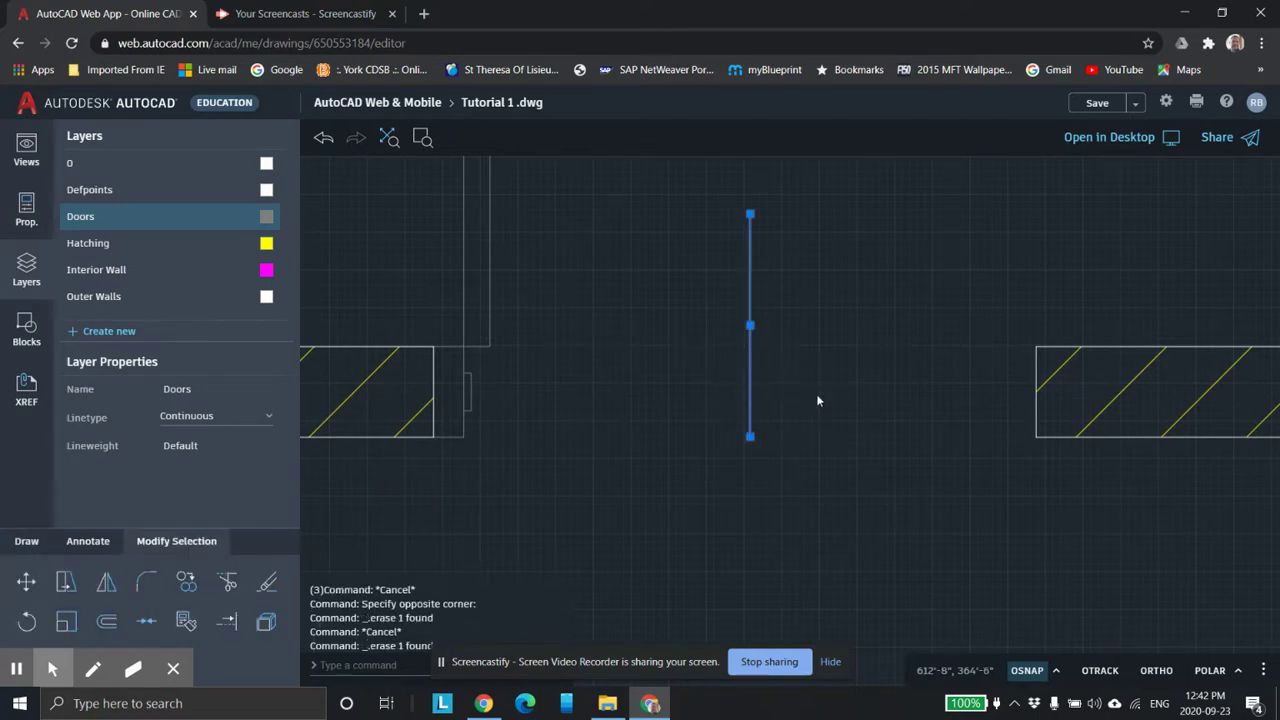
# Draw a construction line across the full opening between the exterior corners of the two wall ends, starting behind the jamb
pyautogui.click(226, 581)
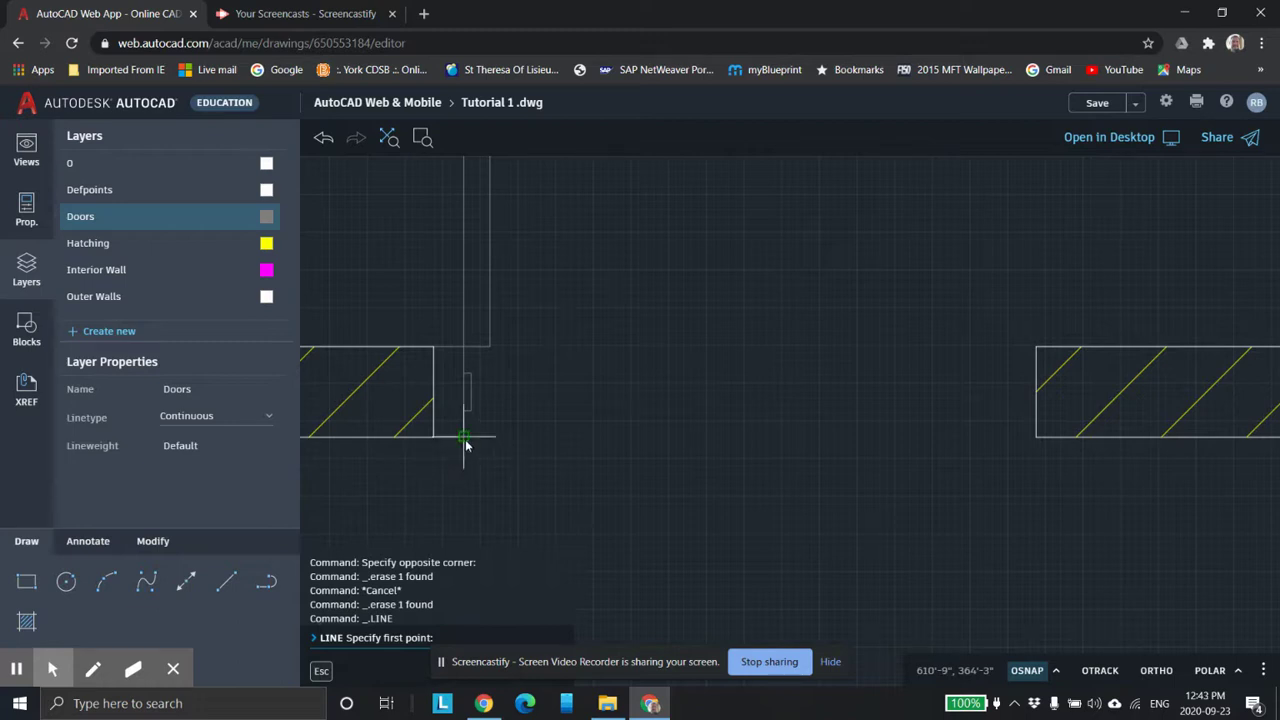
pyautogui.click(434, 438)
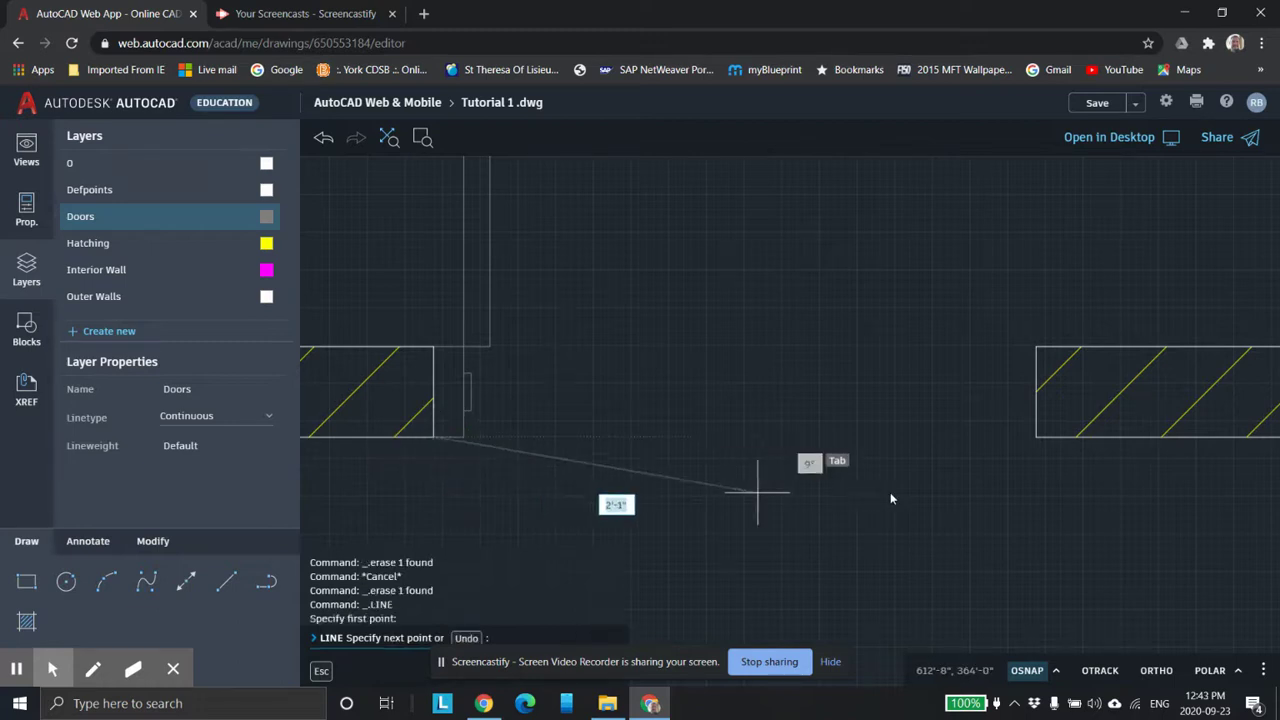
pyautogui.click(1040, 437)
pyautogui.press('Escape')
pyautogui.press('Escape')
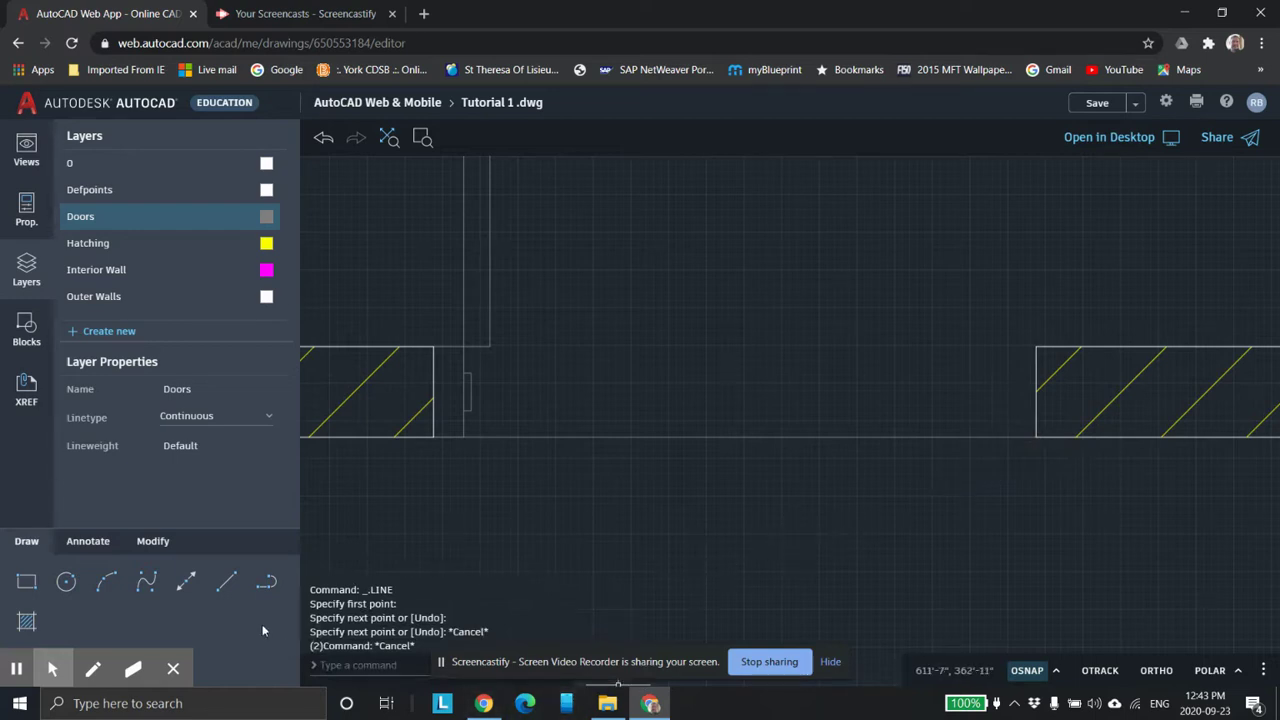
pyautogui.click(226, 581)
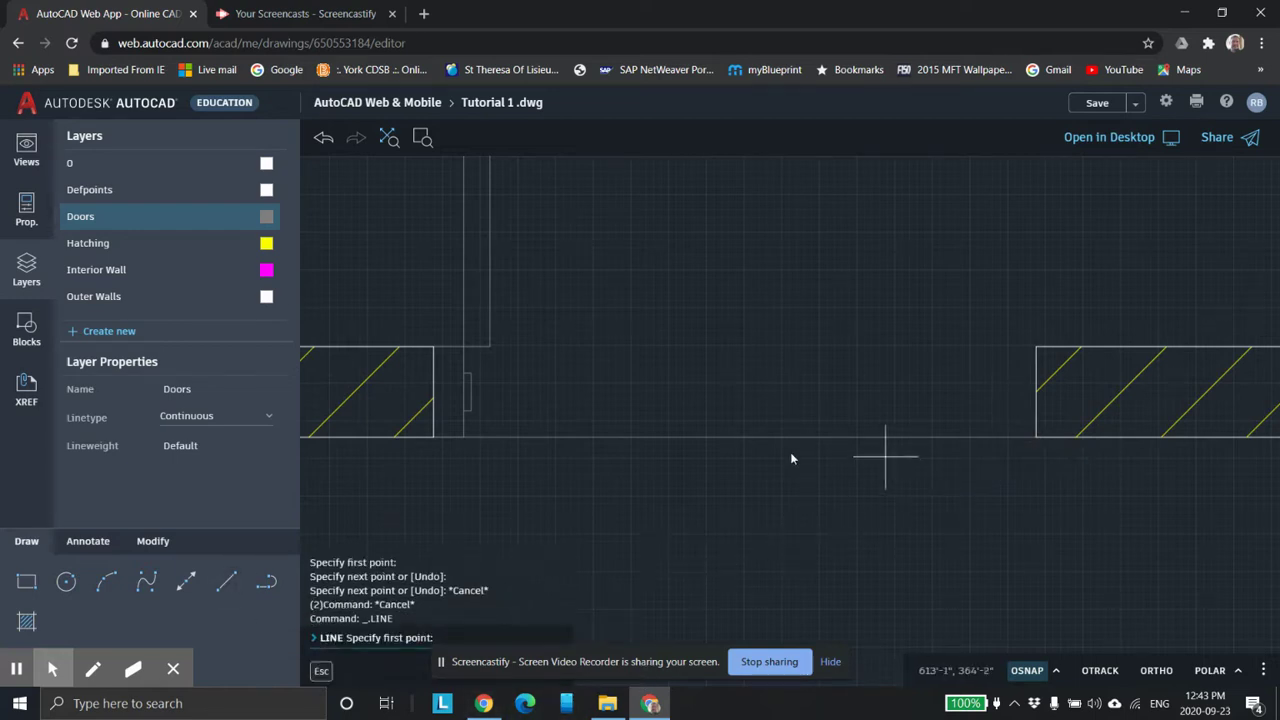
pyautogui.click(736, 437)
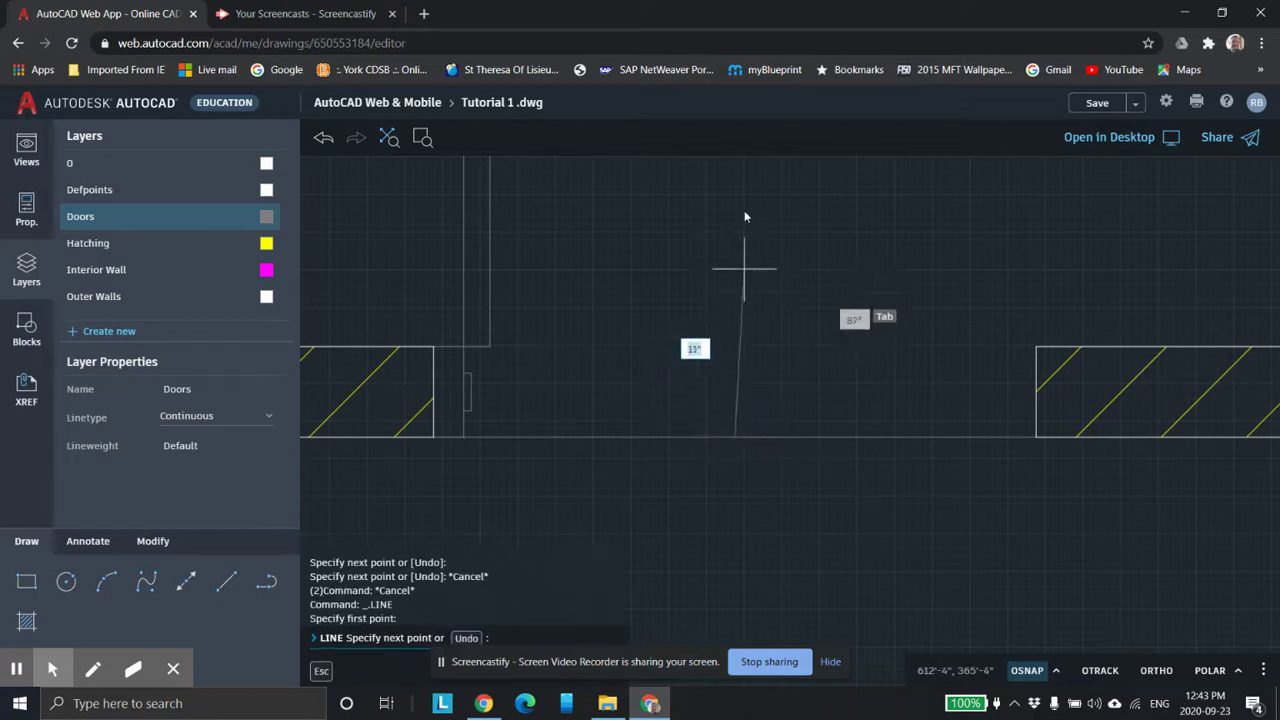
pyautogui.press('Tab')
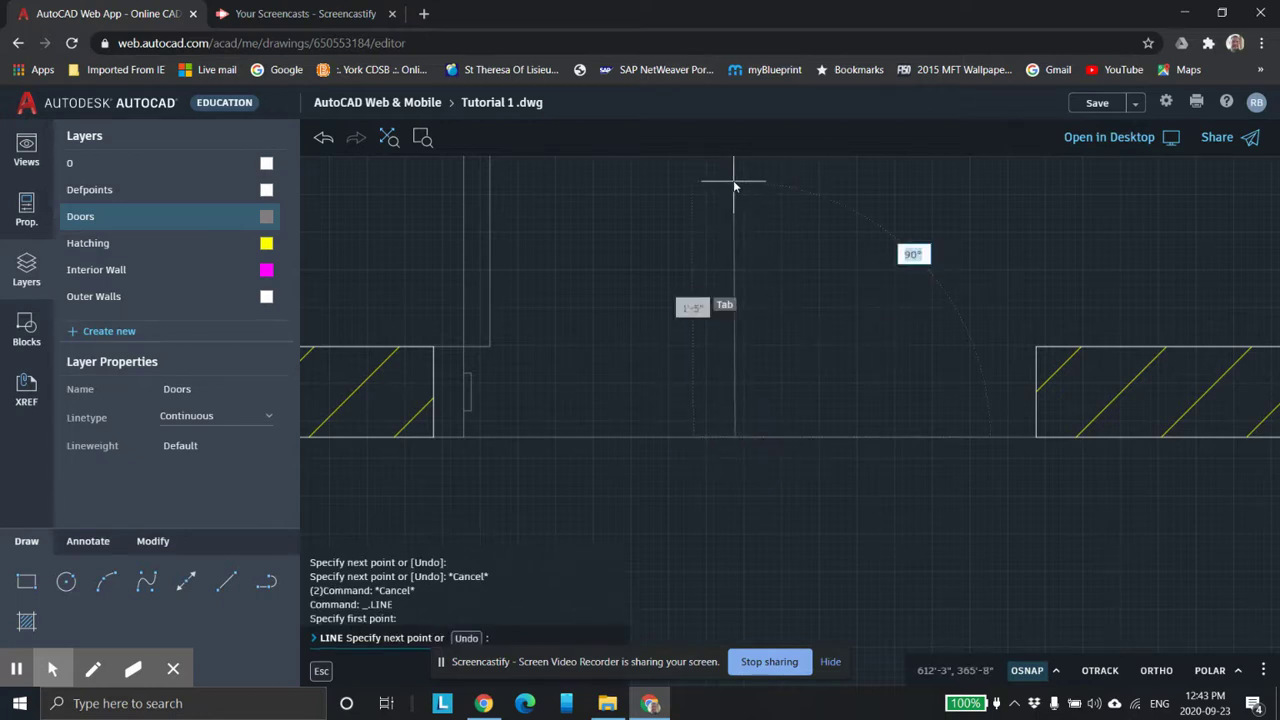
pyautogui.press('Escape')
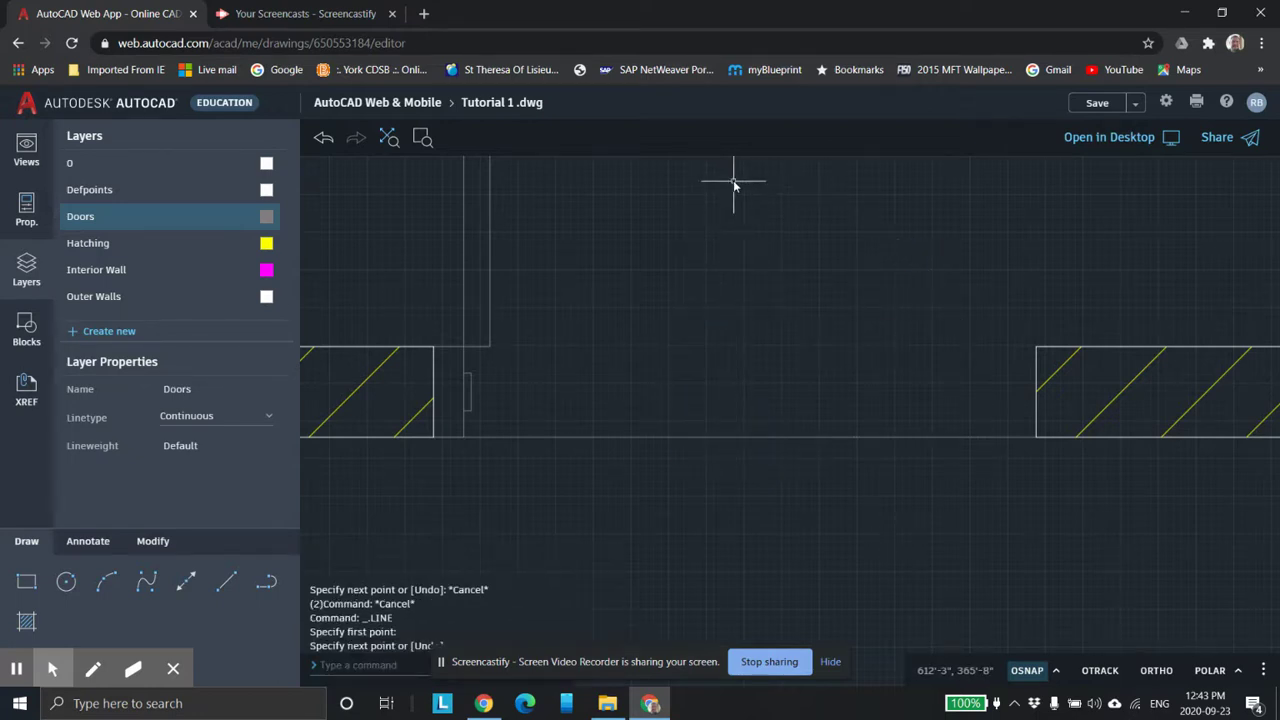
# Draw a vertical centre line from the midpoint of the construction line up into the room
pyautogui.scroll(-3, 777, 518)
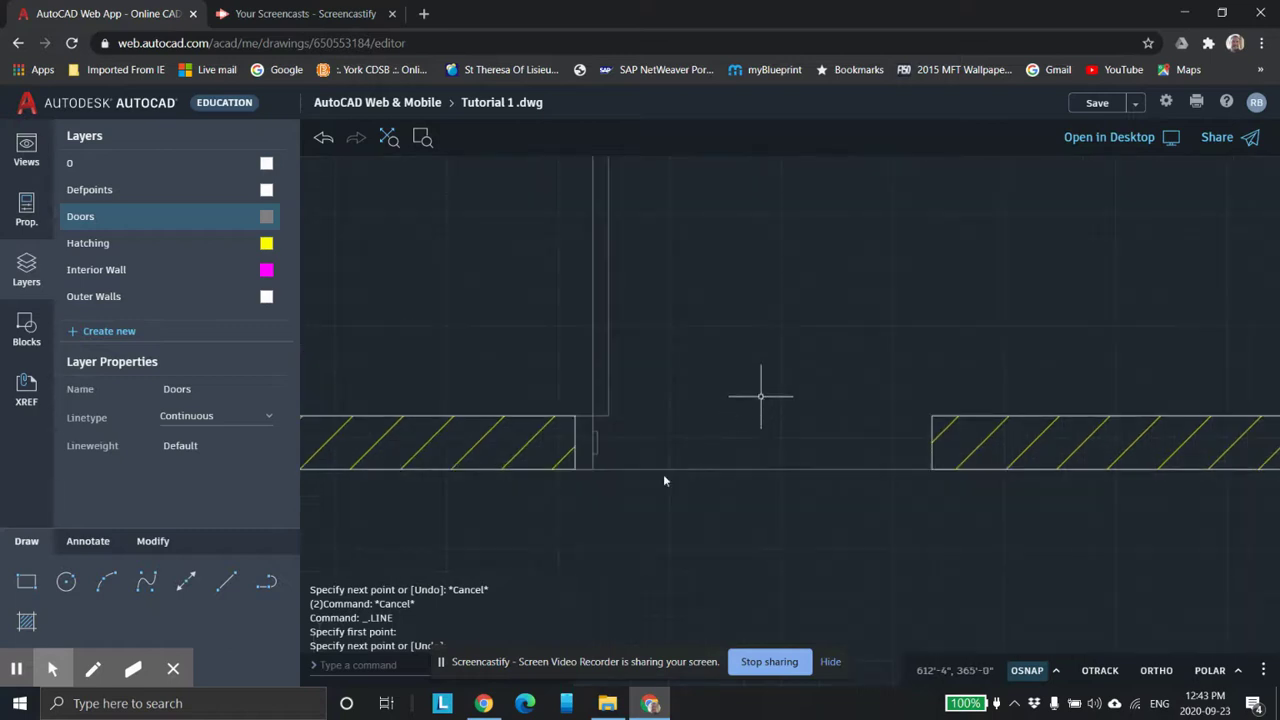
pyautogui.click(226, 581)
pyautogui.click(757, 474)
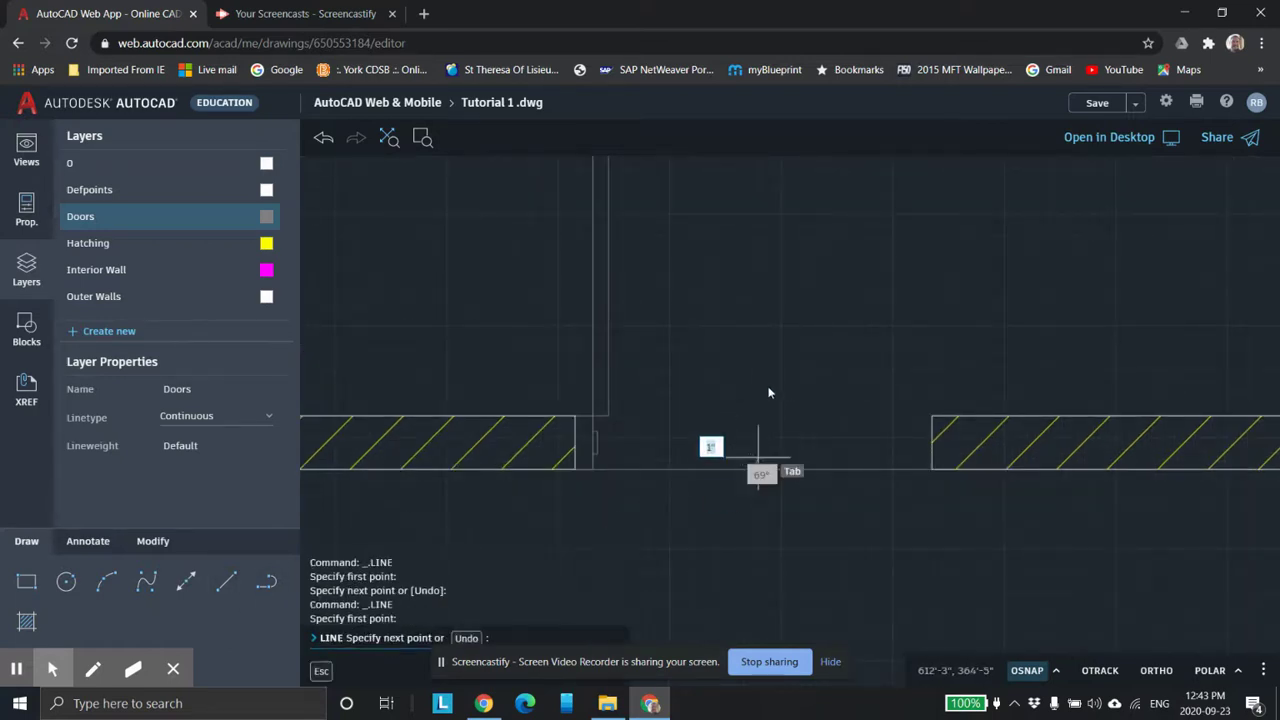
pyautogui.click(755, 262)
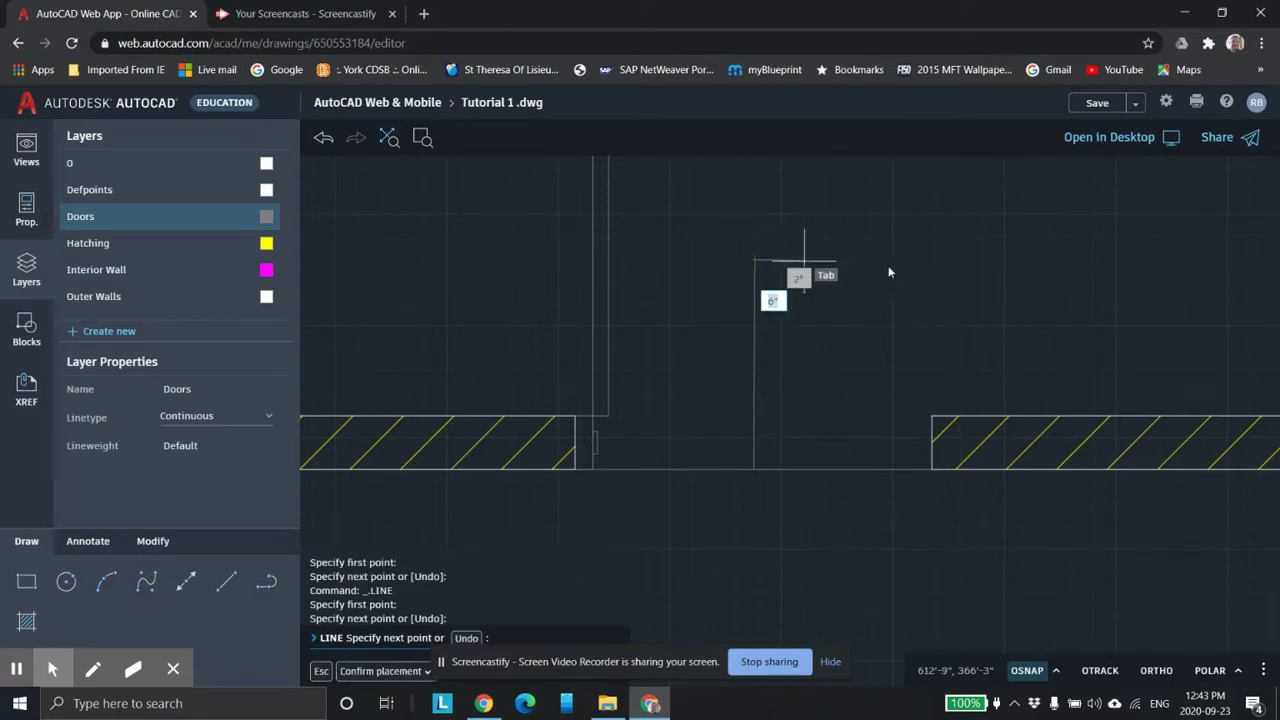
pyautogui.press('Escape')
pyautogui.press('Escape')
pyautogui.press('Escape')
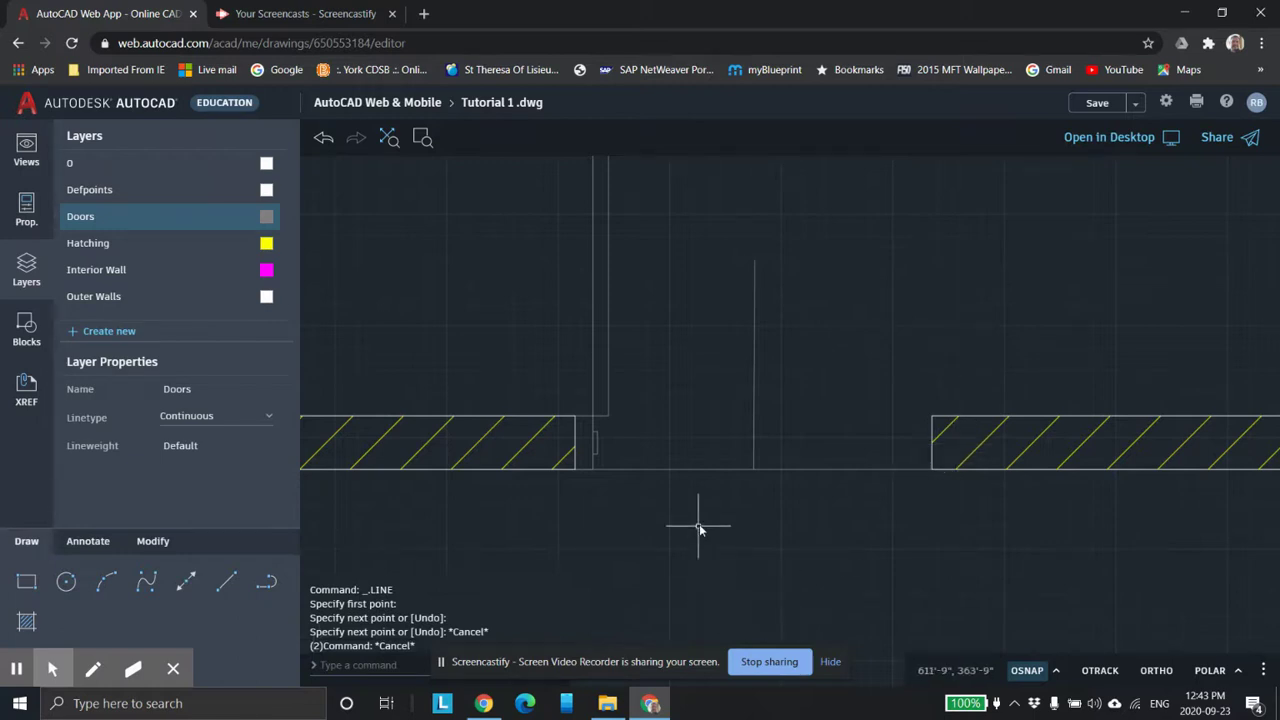
# Delete the horizontal construction line across the opening, keeping the vertical centre line
pyautogui.scroll(-1, 699, 530)
pyautogui.scroll(5, 699, 536)
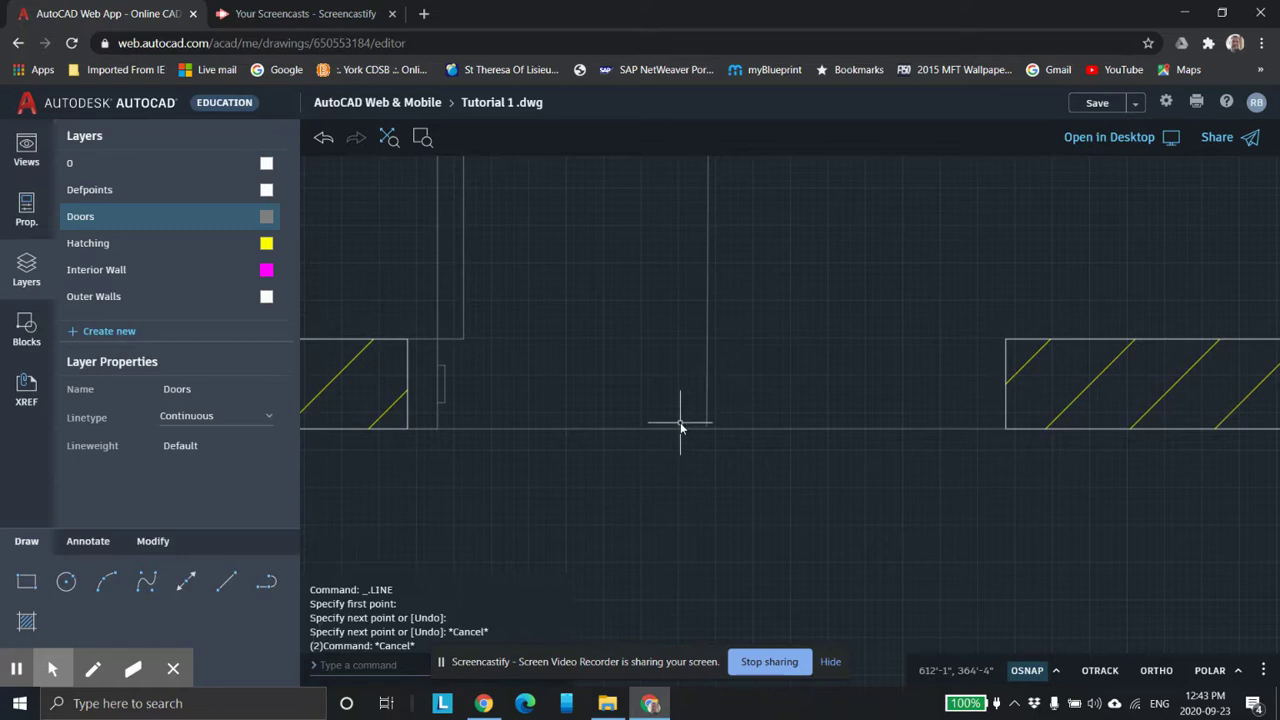
pyautogui.click(694, 429)
pyautogui.press('Delete')
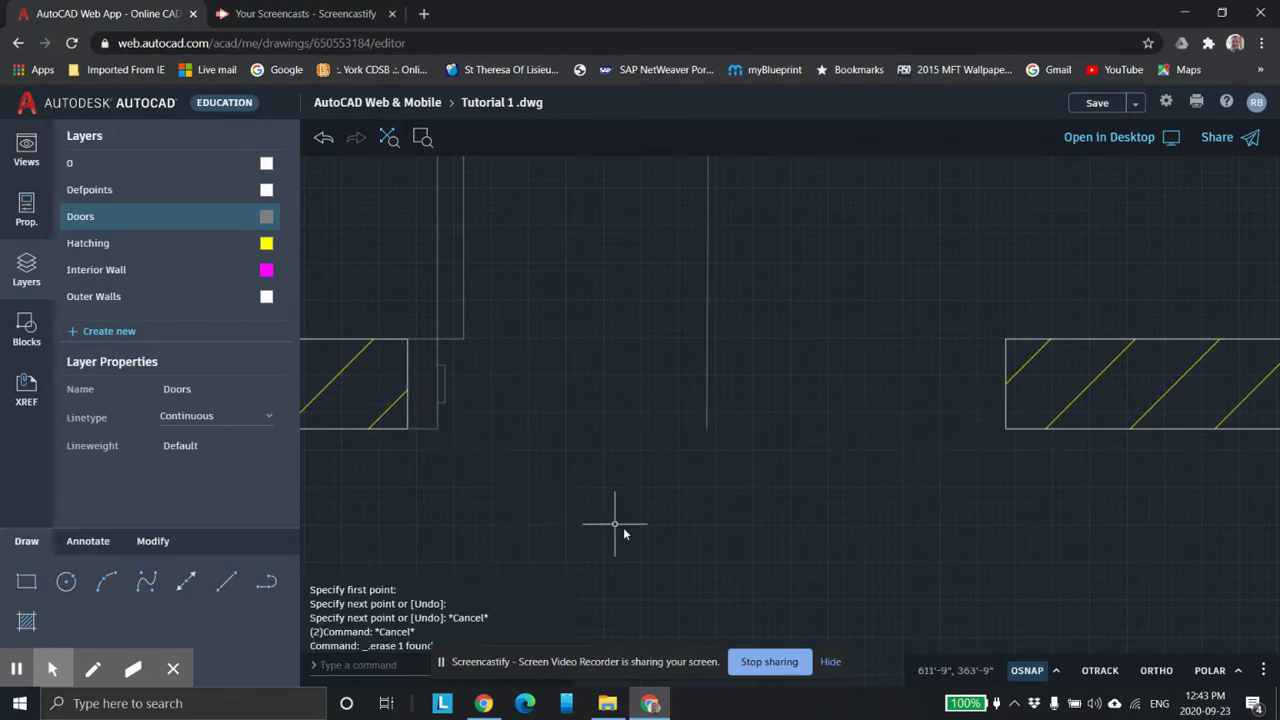
# Start a Mirror with the three jamb lines and the three door stop lines beside the hinge-side wall end
pyautogui.scroll(-1, 627, 526)
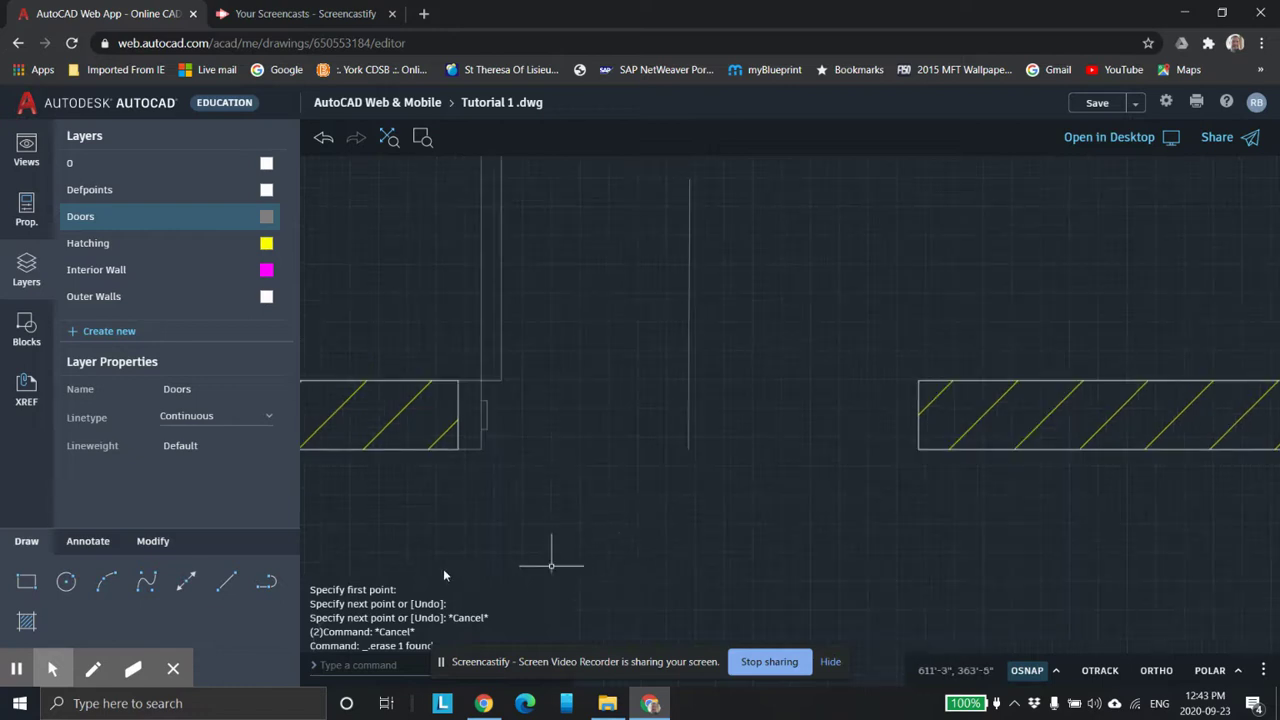
pyautogui.click(160, 546)
pyautogui.click(226, 586)
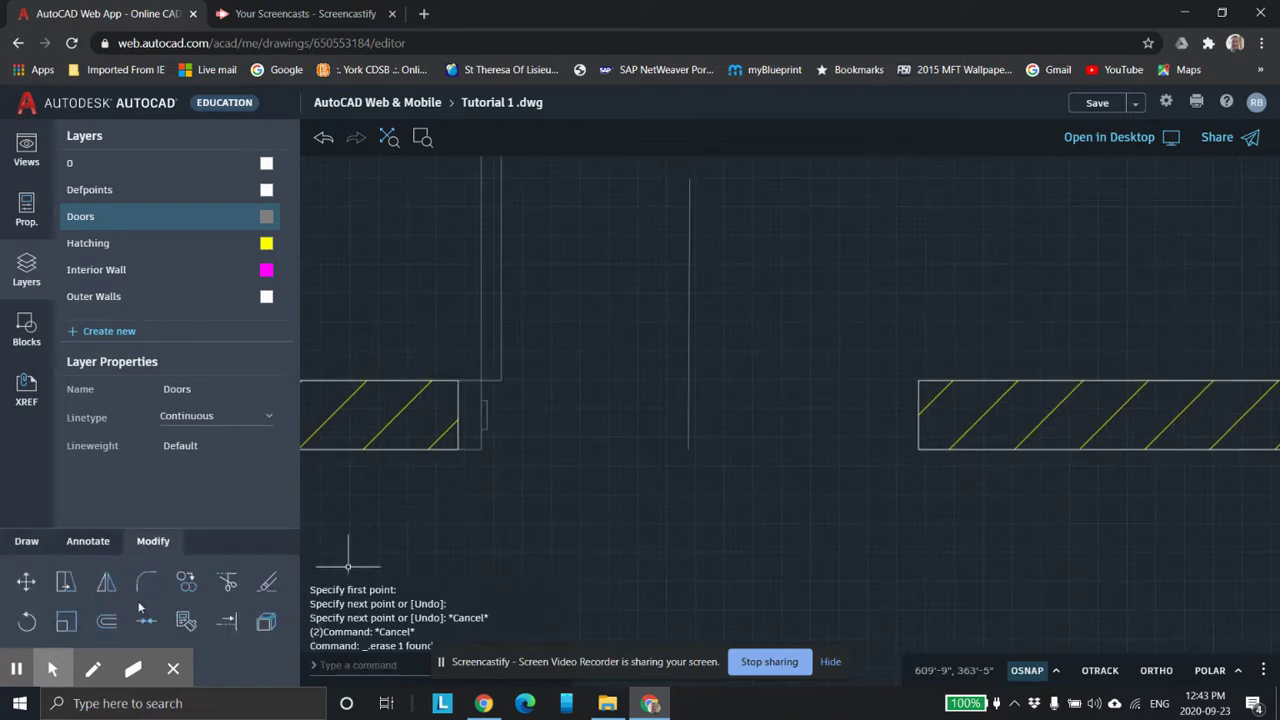
pyautogui.click(106, 582)
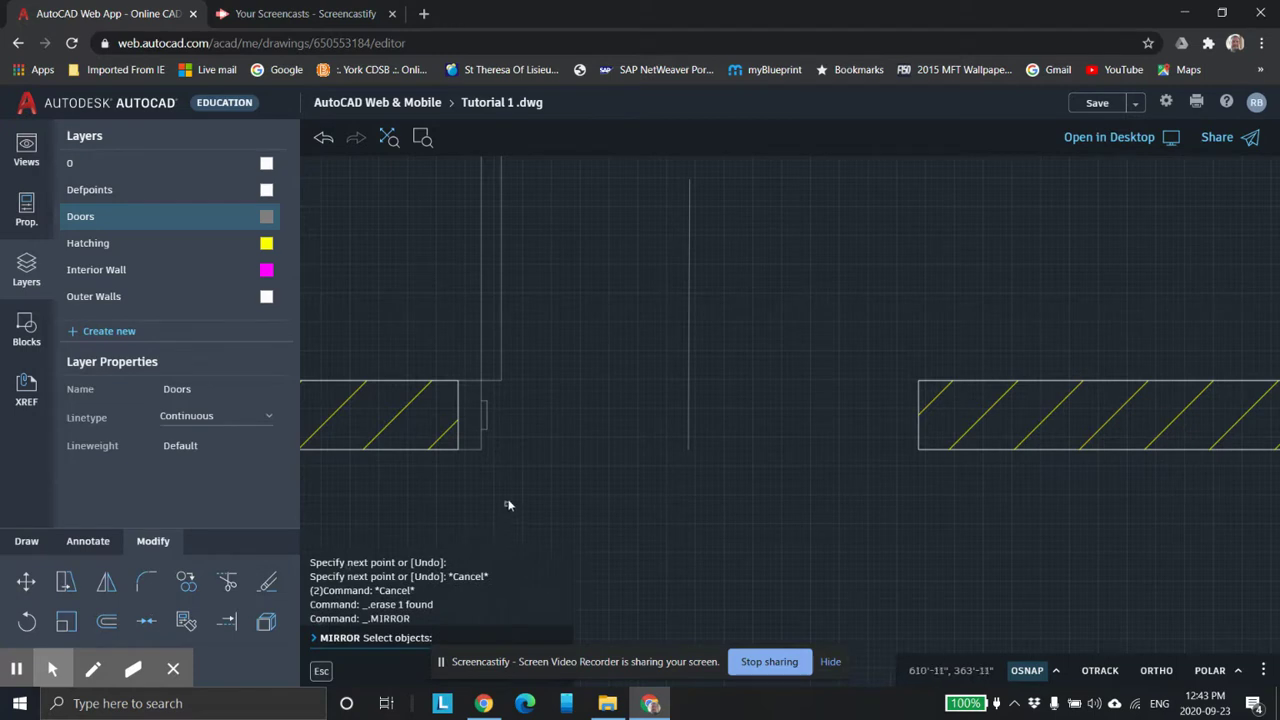
pyautogui.scroll(3, 505, 425)
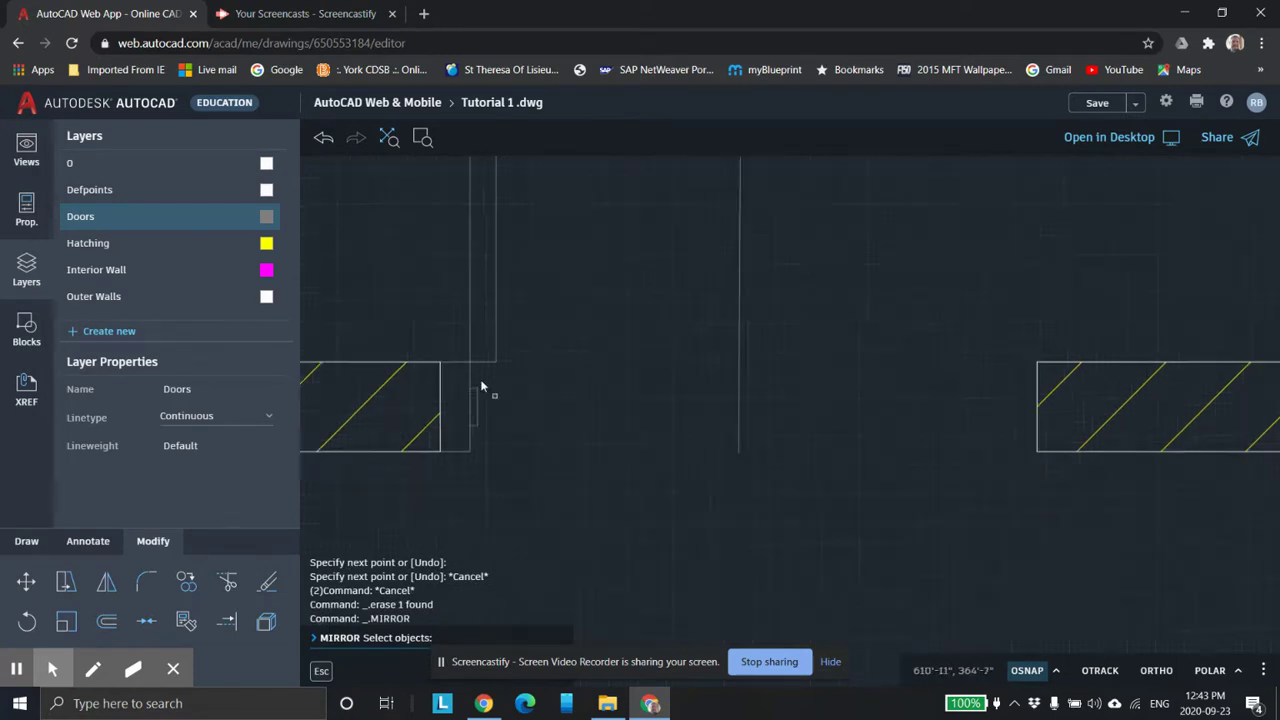
pyautogui.click(436, 351)
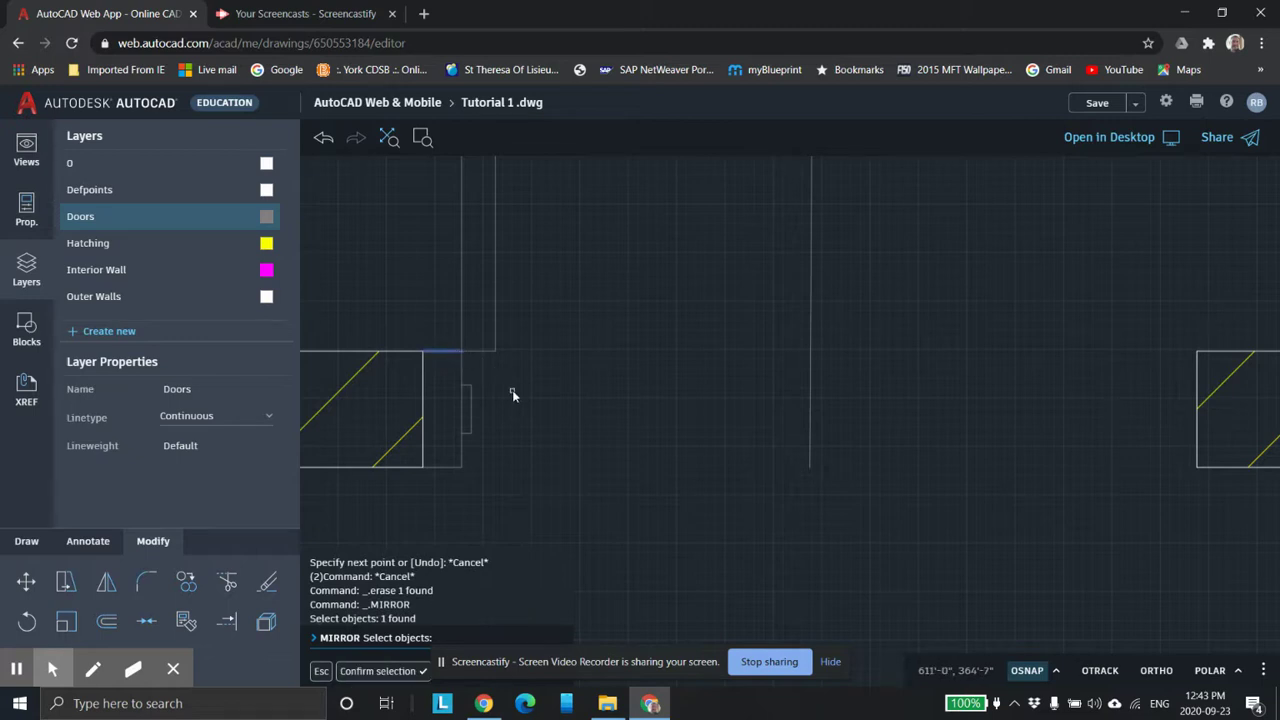
pyautogui.click(461, 366)
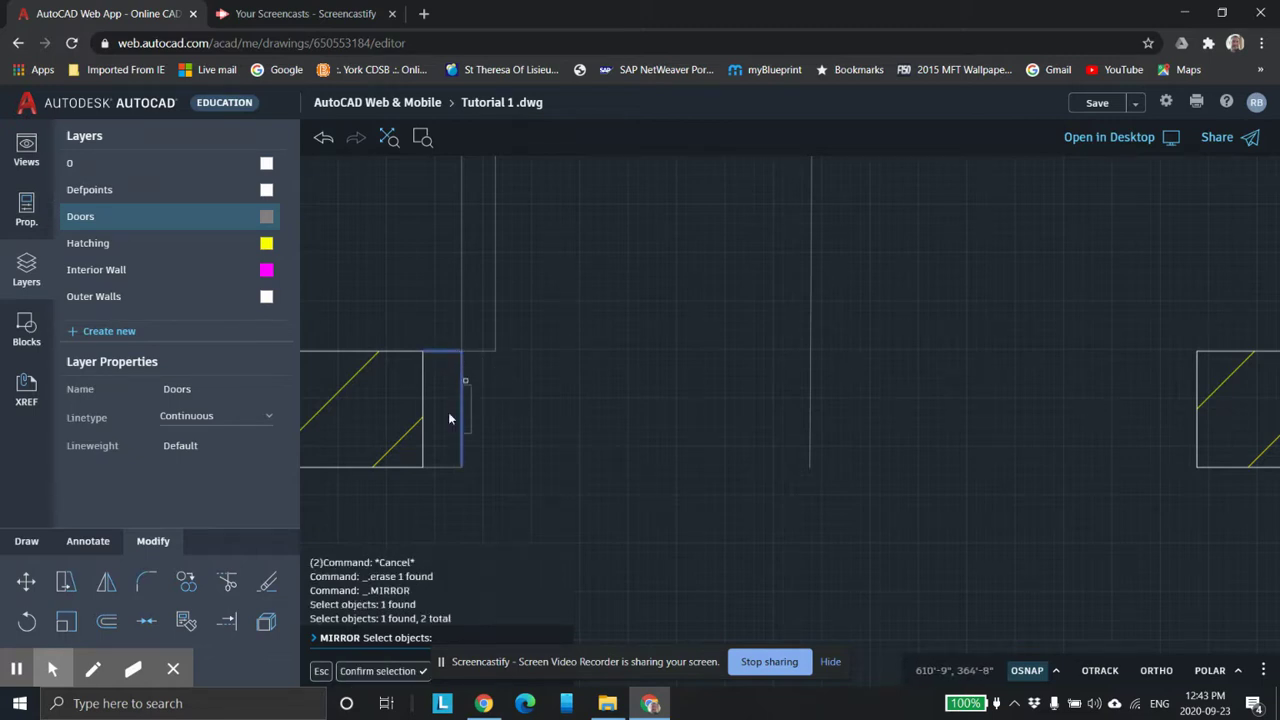
pyautogui.click(445, 470)
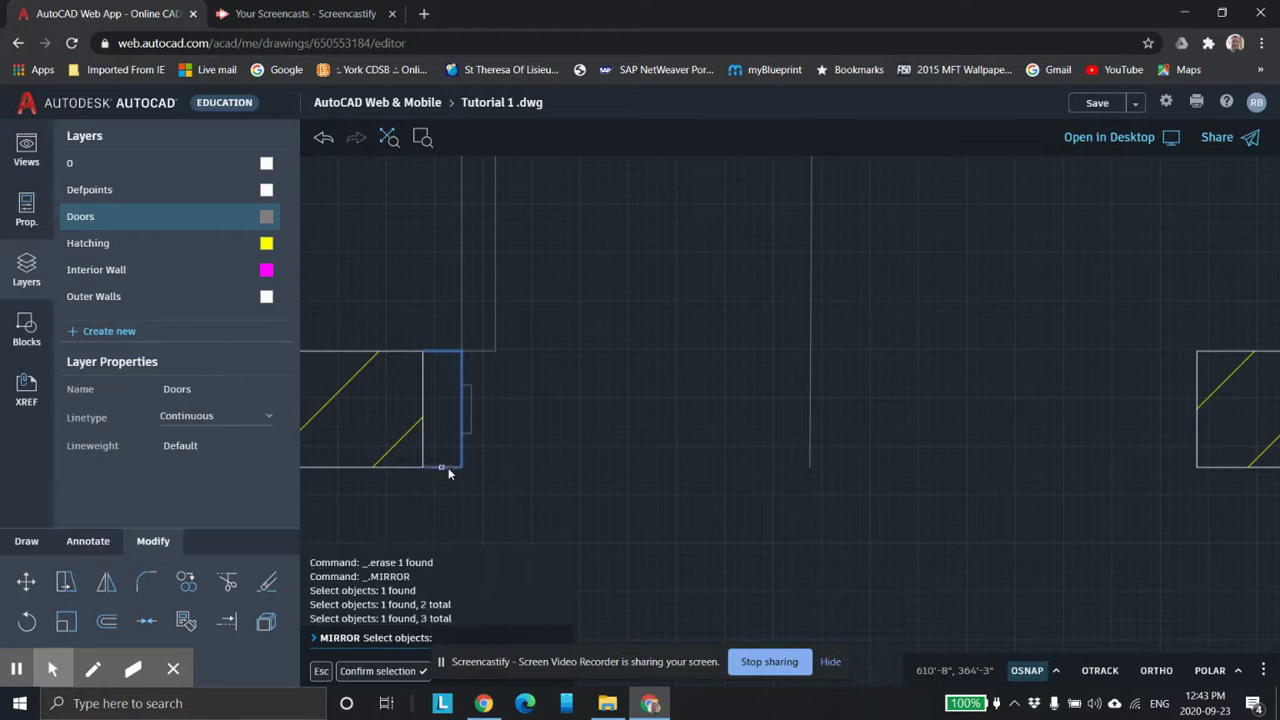
pyautogui.click(469, 400)
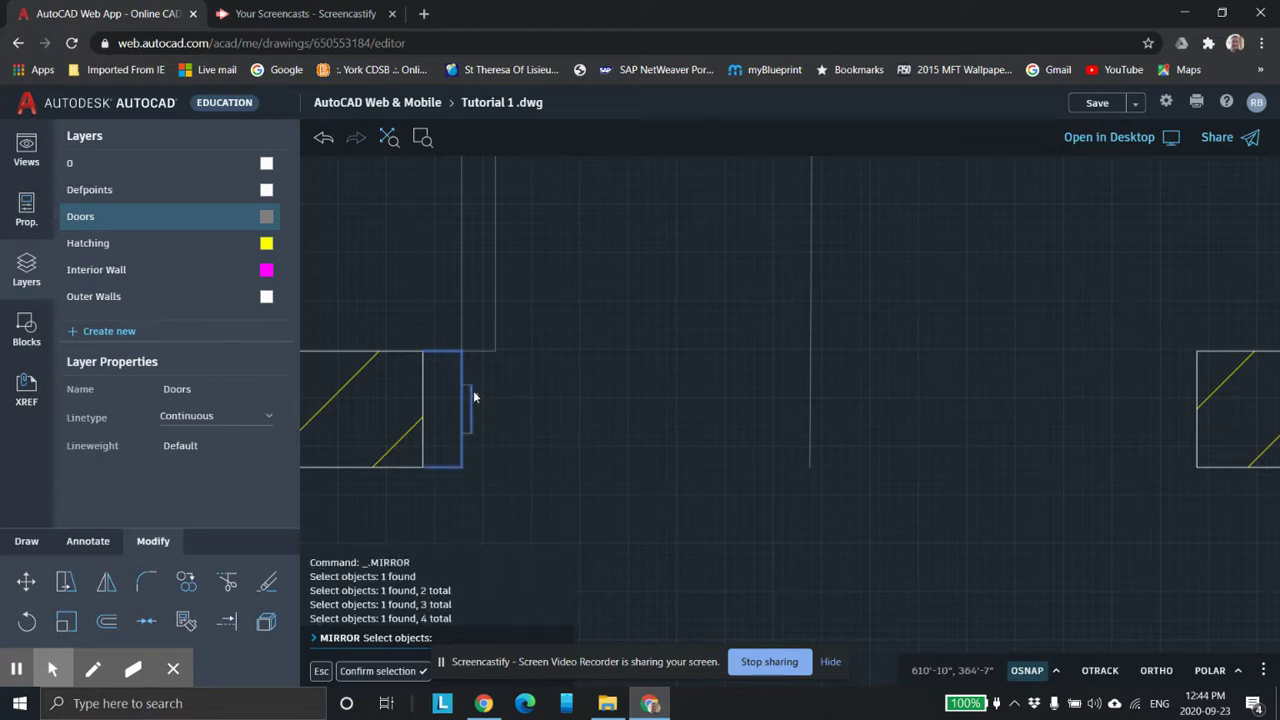
pyautogui.scroll(3, 469, 395)
pyautogui.click(469, 388)
pyautogui.click(456, 441)
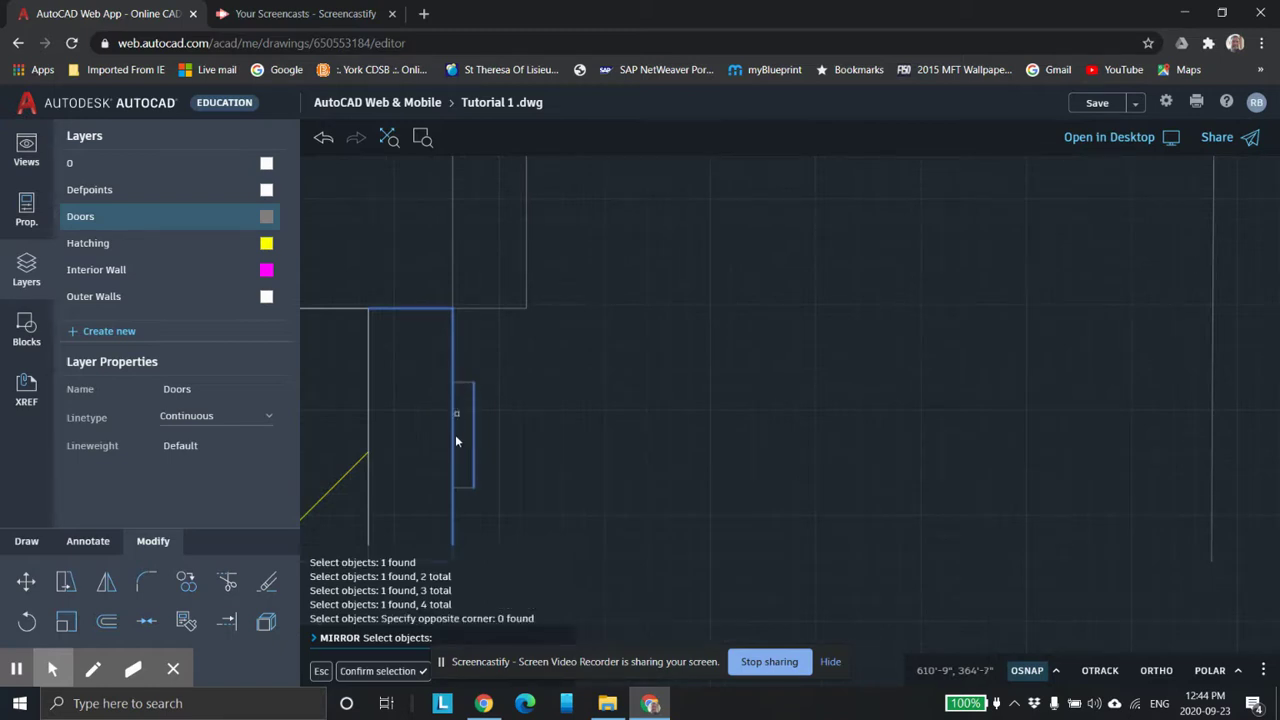
pyautogui.click(467, 384)
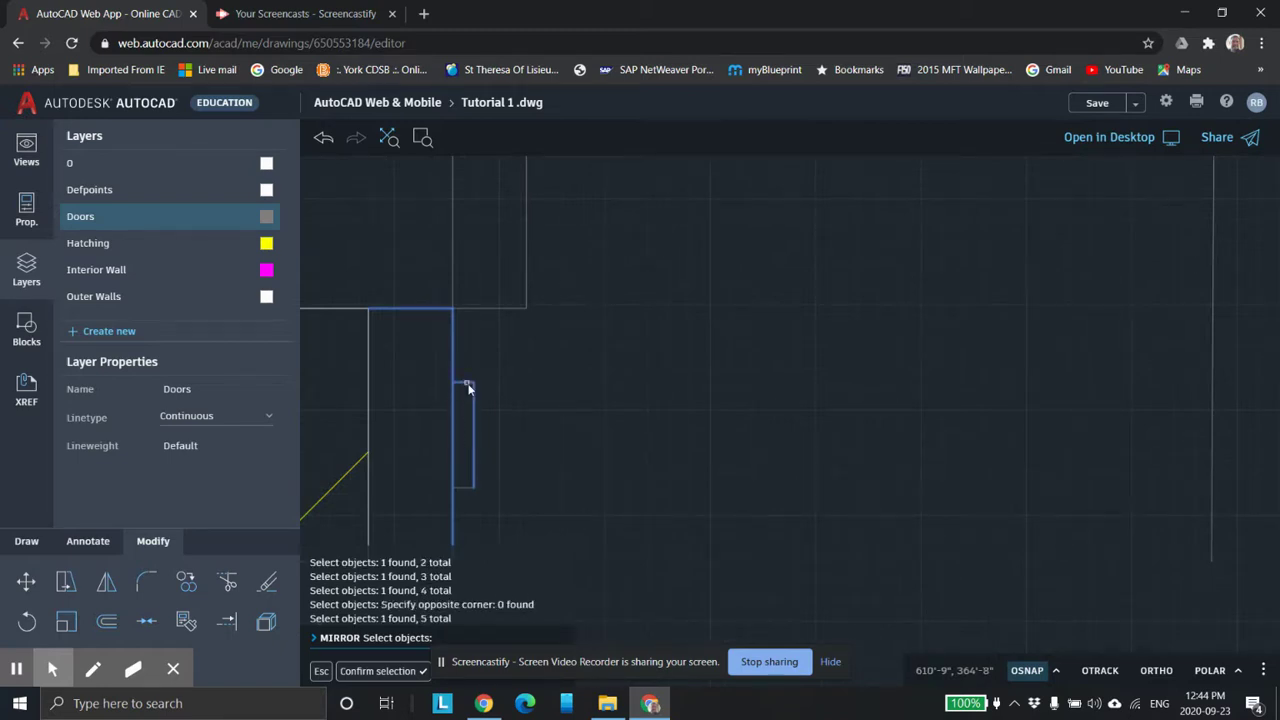
pyautogui.click(464, 488)
pyautogui.scroll(-5, 660, 476)
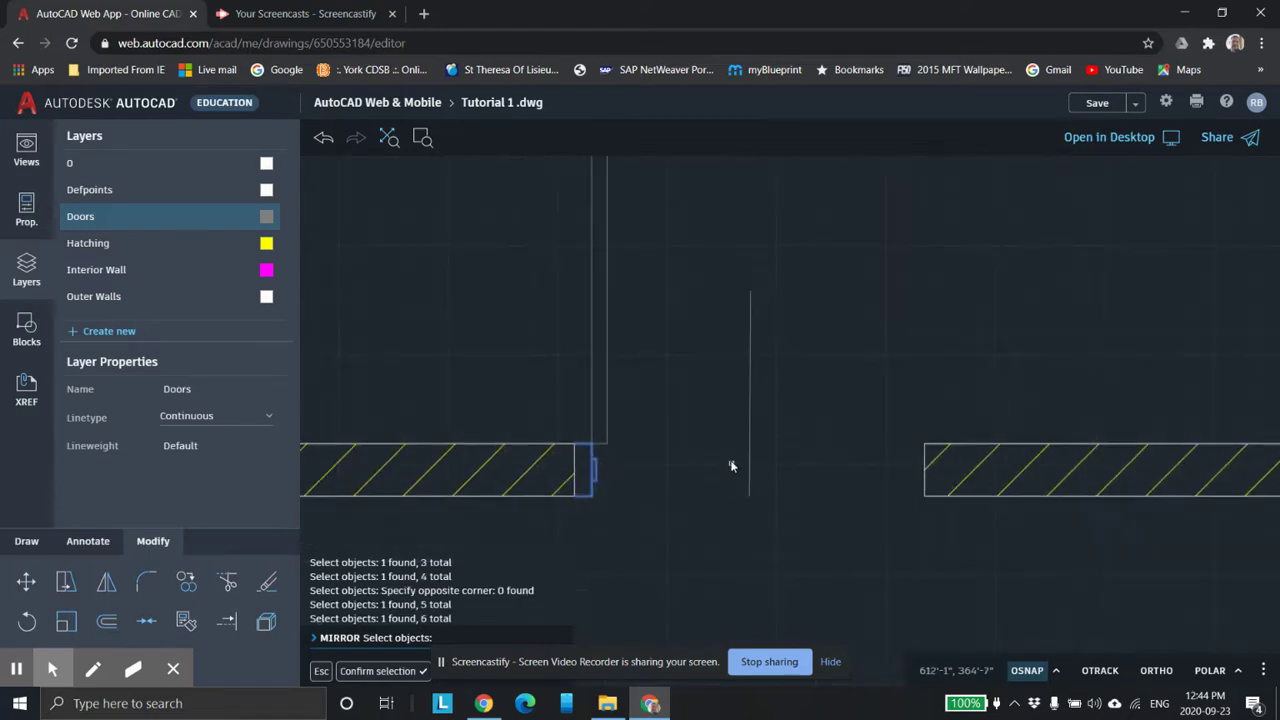
pyautogui.moveTo(731, 466)
pyautogui.mouseDown(button='middle')
pyautogui.moveTo(705, 450)
pyautogui.moveTo(686, 459)
pyautogui.mouseUp(button='middle')
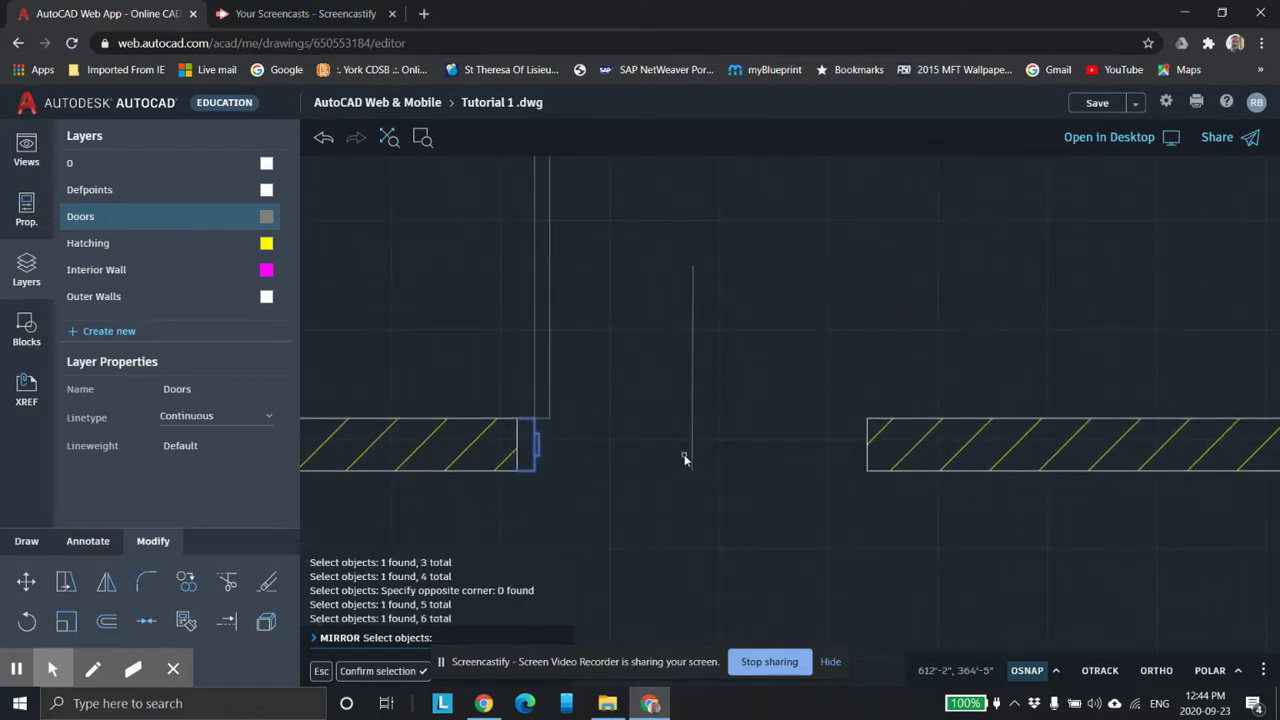
pyautogui.press('Return')
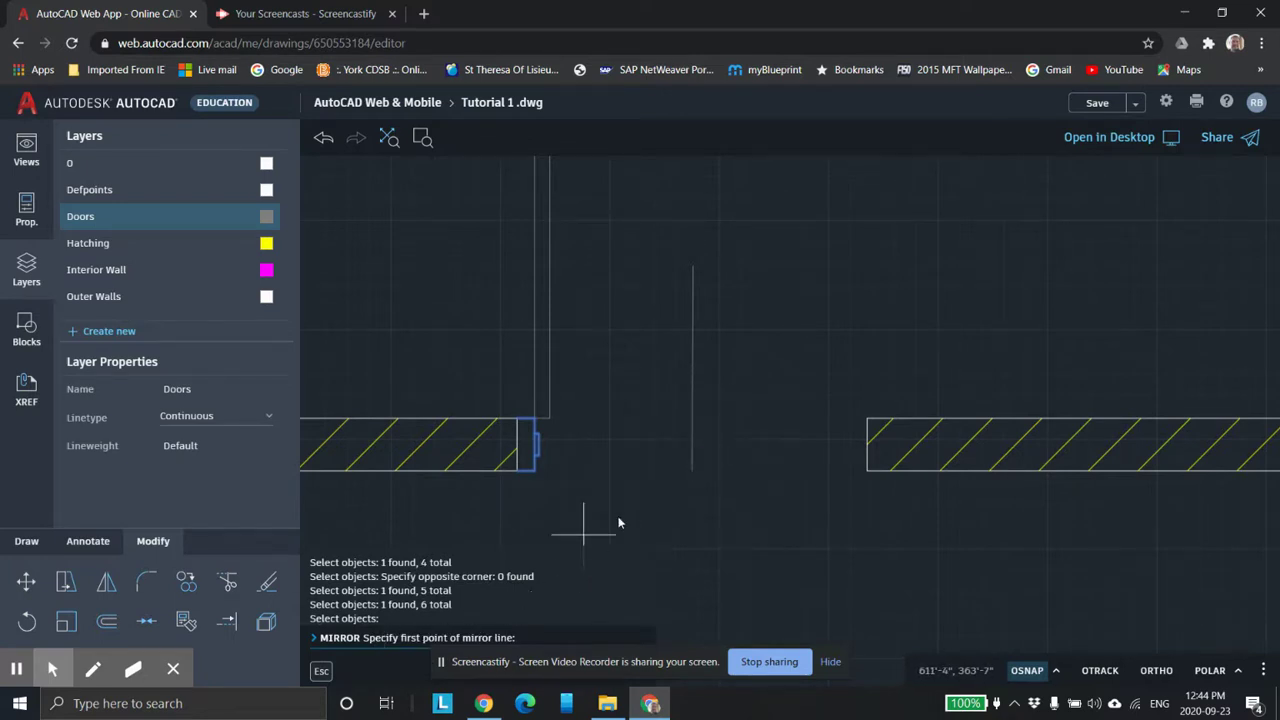
# Try to mirror the selected jamb and stop lines about the vertical centre line onto the opposite wall end
pyautogui.click(693, 368)
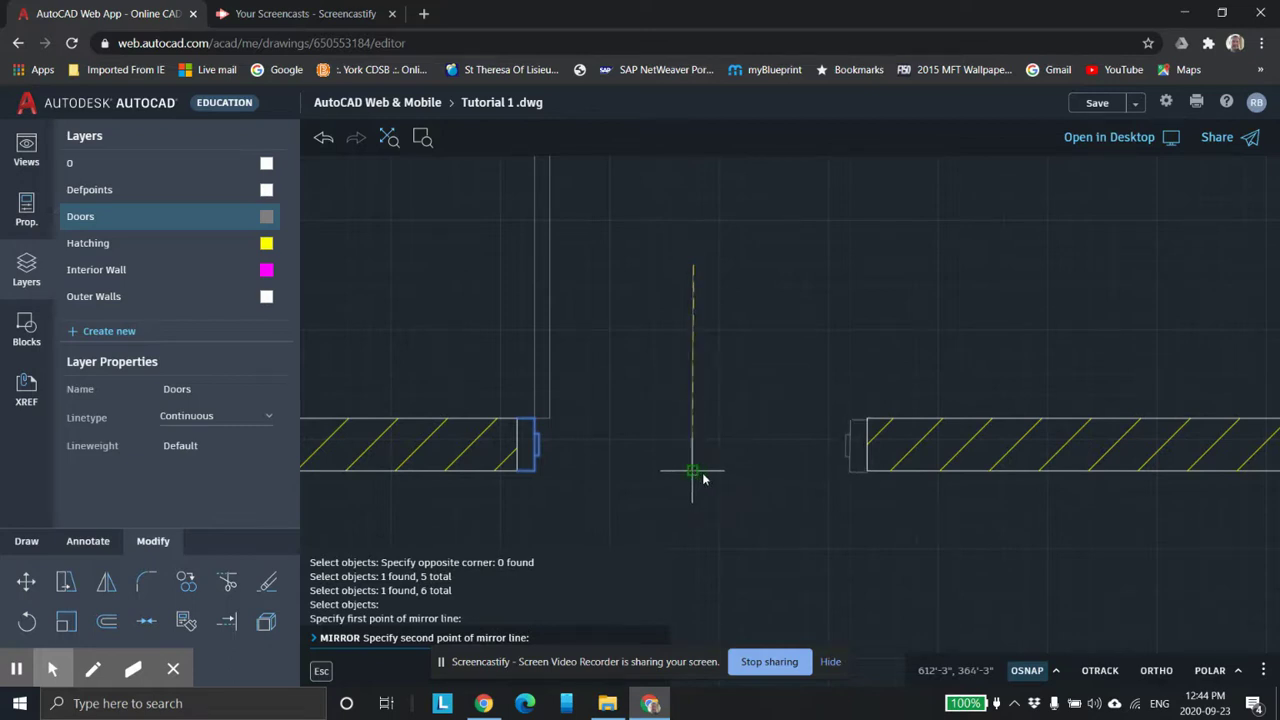
pyautogui.scroll(5, 720, 490)
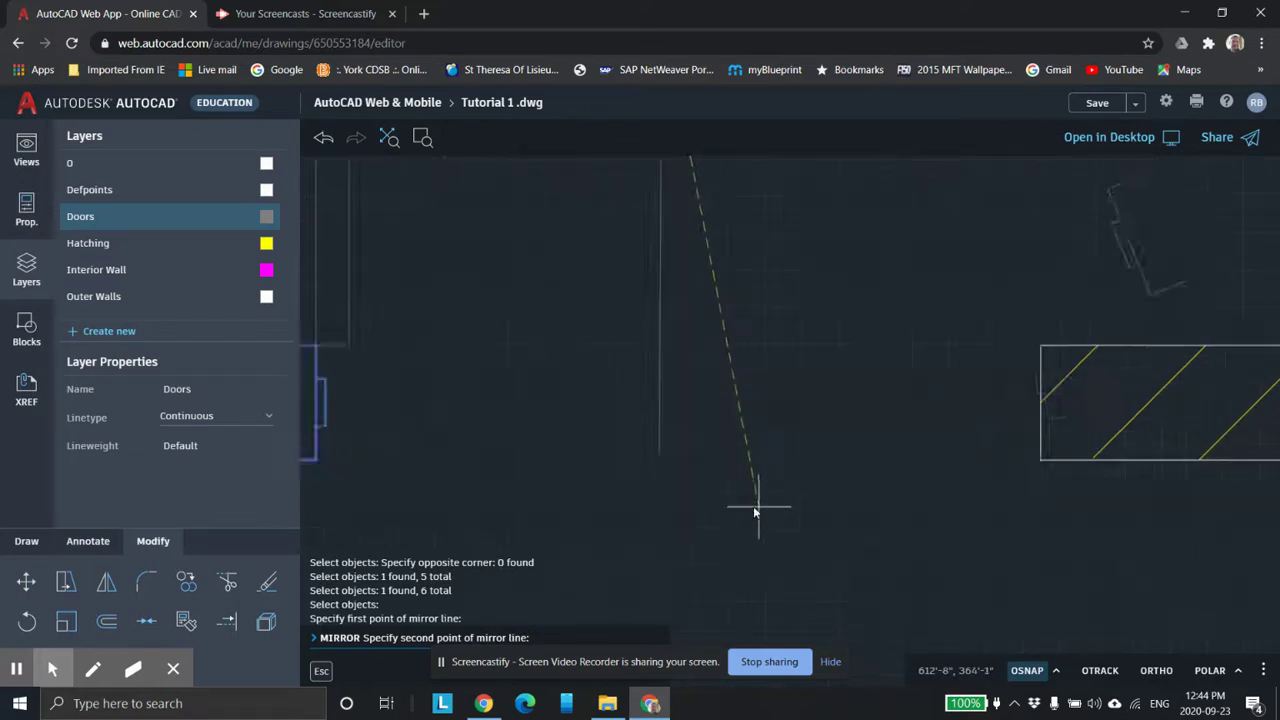
pyautogui.click(542, 407)
pyautogui.scroll(-3, 855, 452)
pyautogui.scroll(-3, 857, 445)
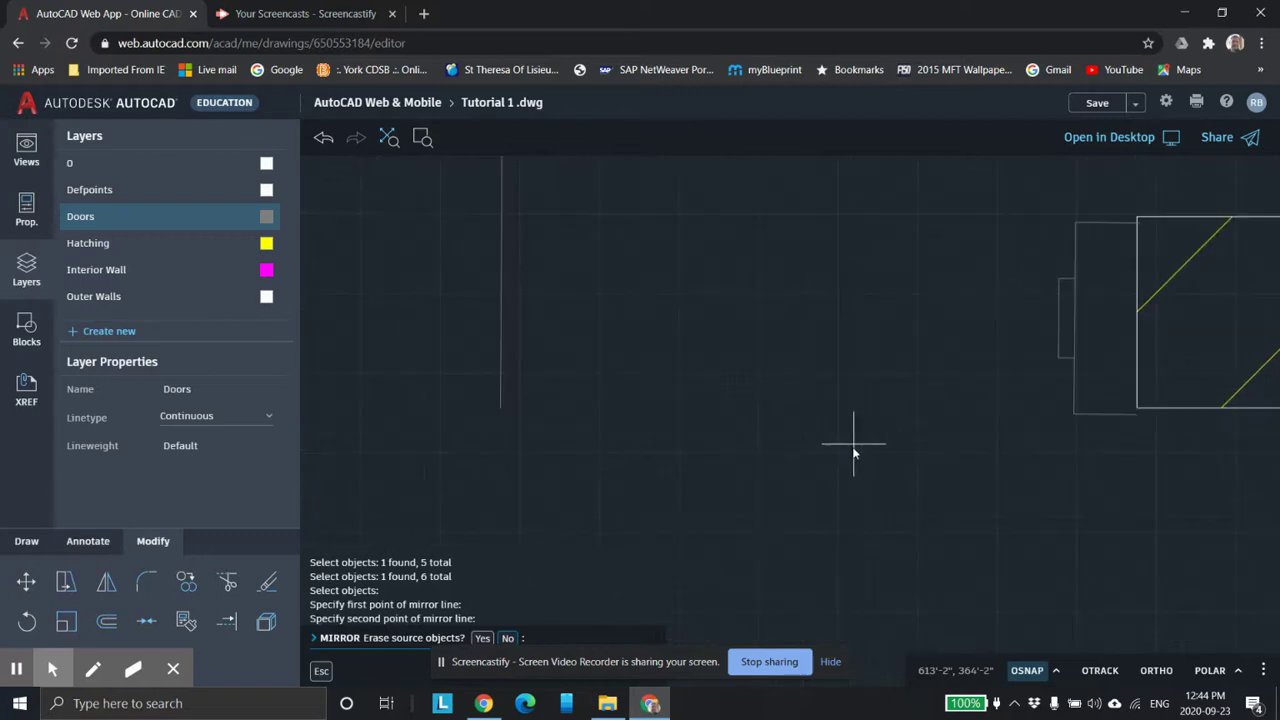
pyautogui.moveTo(814, 434); pyautogui.dragTo(845, 487, button='middle')
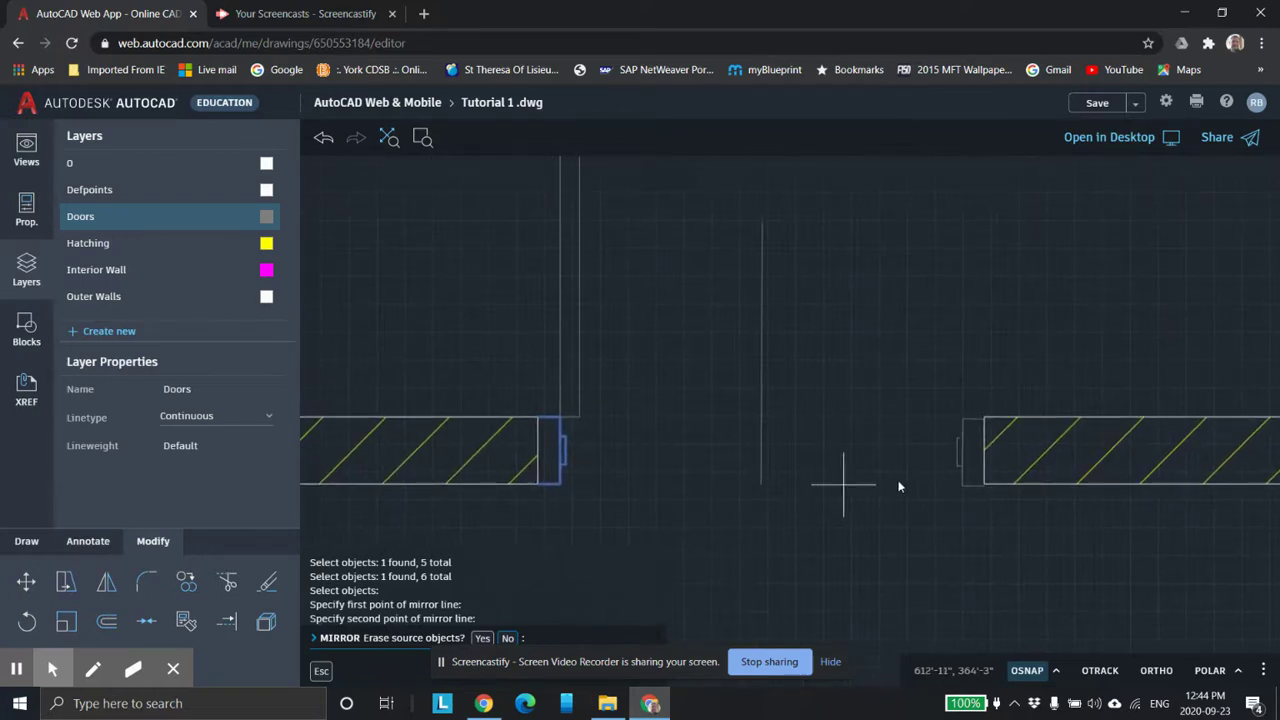
pyautogui.press('Escape')
pyautogui.press('Escape')
pyautogui.press('Escape')
pyautogui.press('Escape')
# Delete the vertical centre line in the middle of the door opening
pyautogui.click(780, 442)
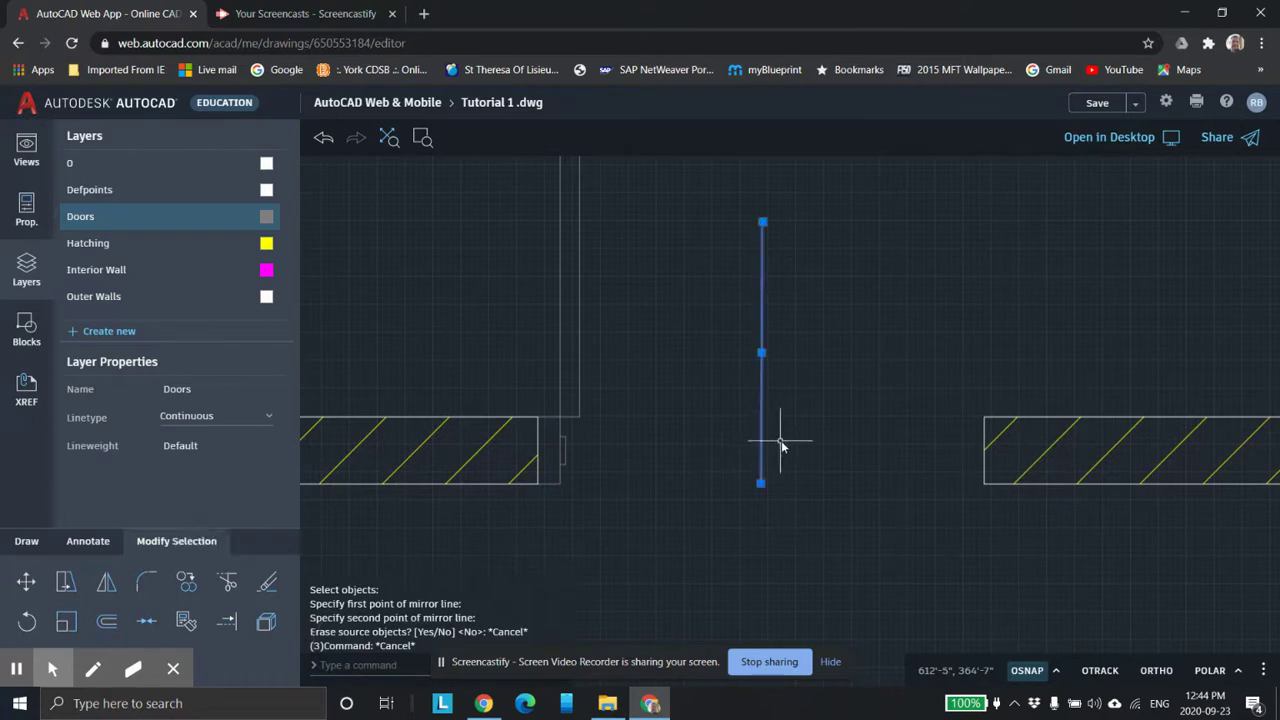
pyautogui.press('Delete')
pyautogui.scroll(-1, 729, 523)
pyautogui.scroll(1, 675, 493)
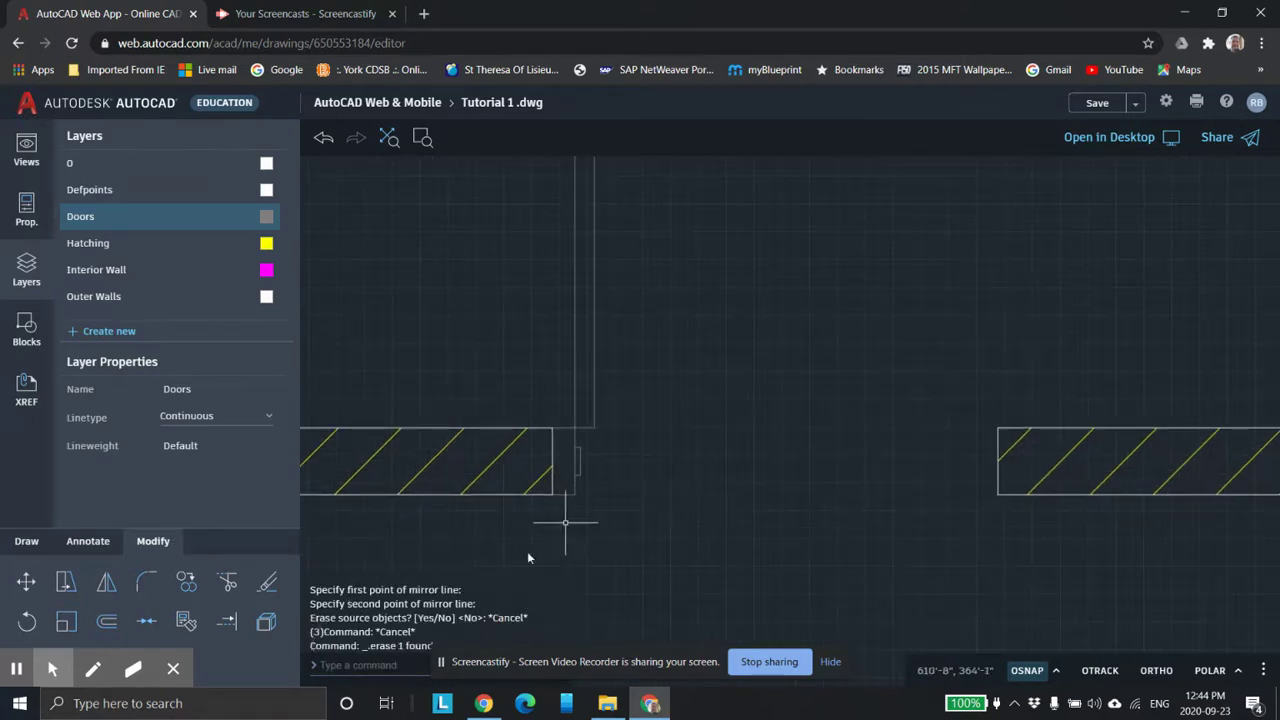
pyautogui.click(29, 546)
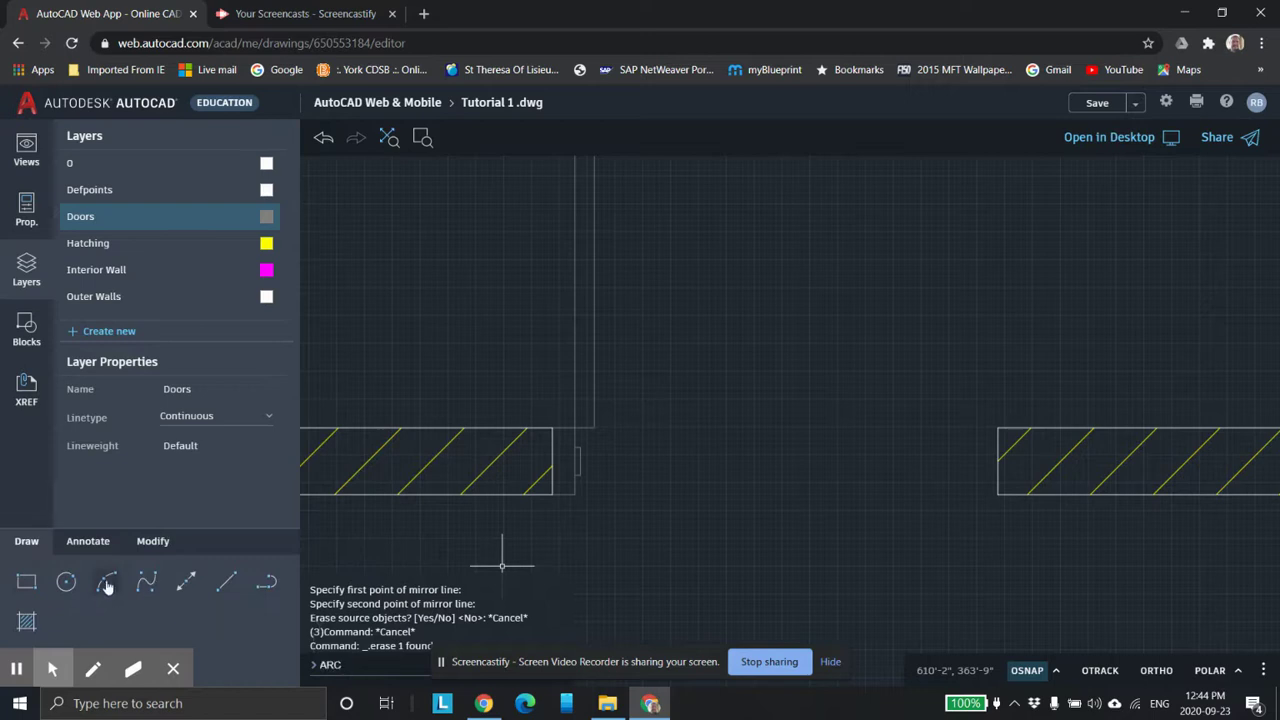
pyautogui.click(147, 585)
pyautogui.click(227, 585)
pyautogui.scroll(1, 589, 522)
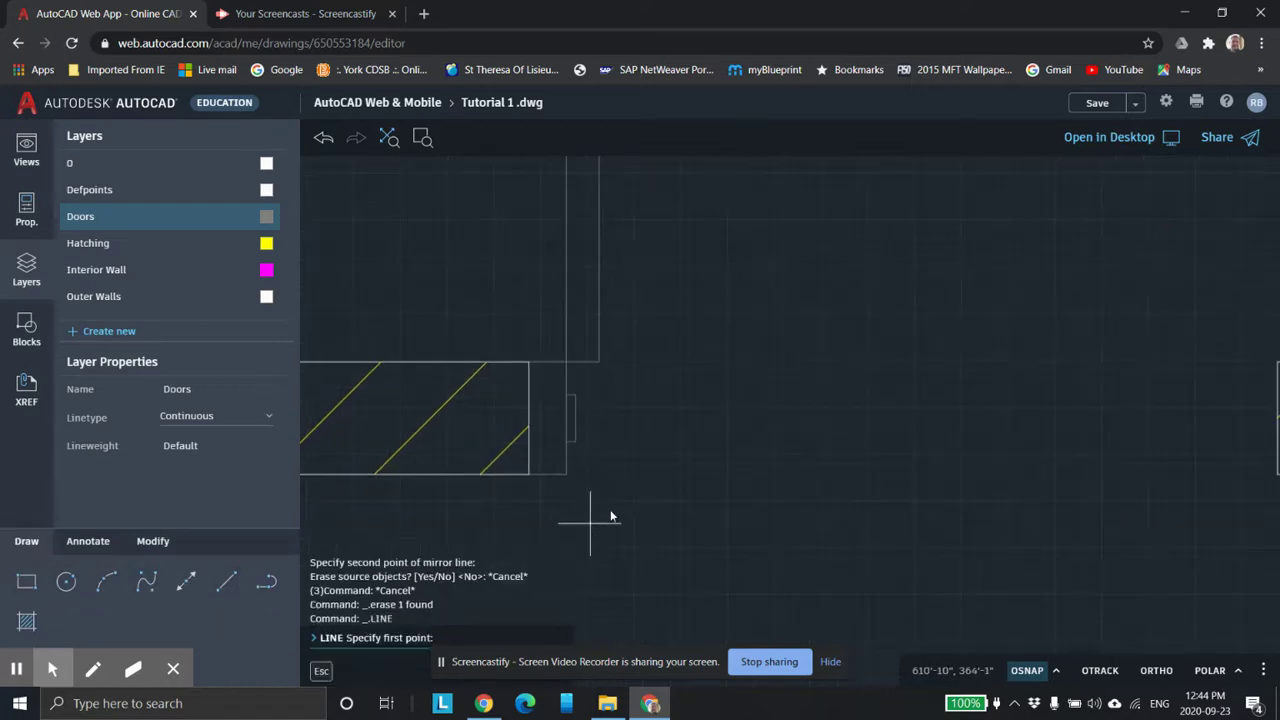
pyautogui.scroll(-1, 585, 512)
pyautogui.scroll(2, 599, 511)
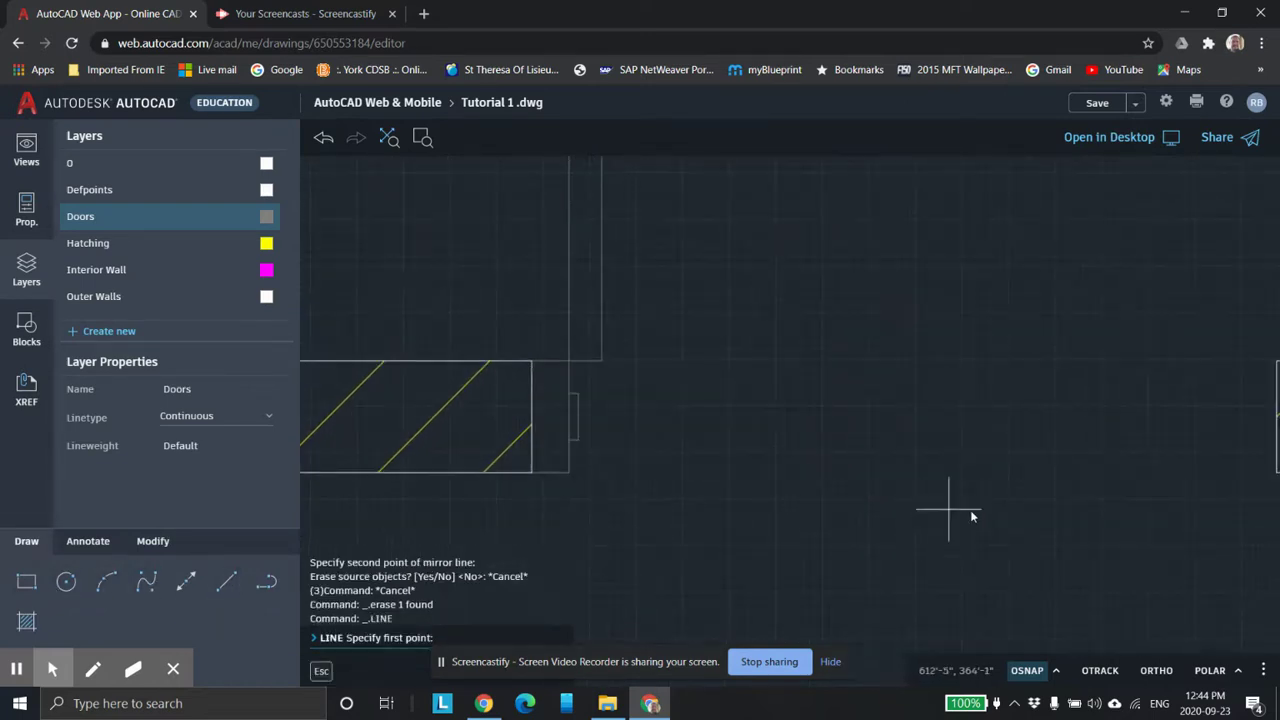
pyautogui.scroll(-2, 1028, 515)
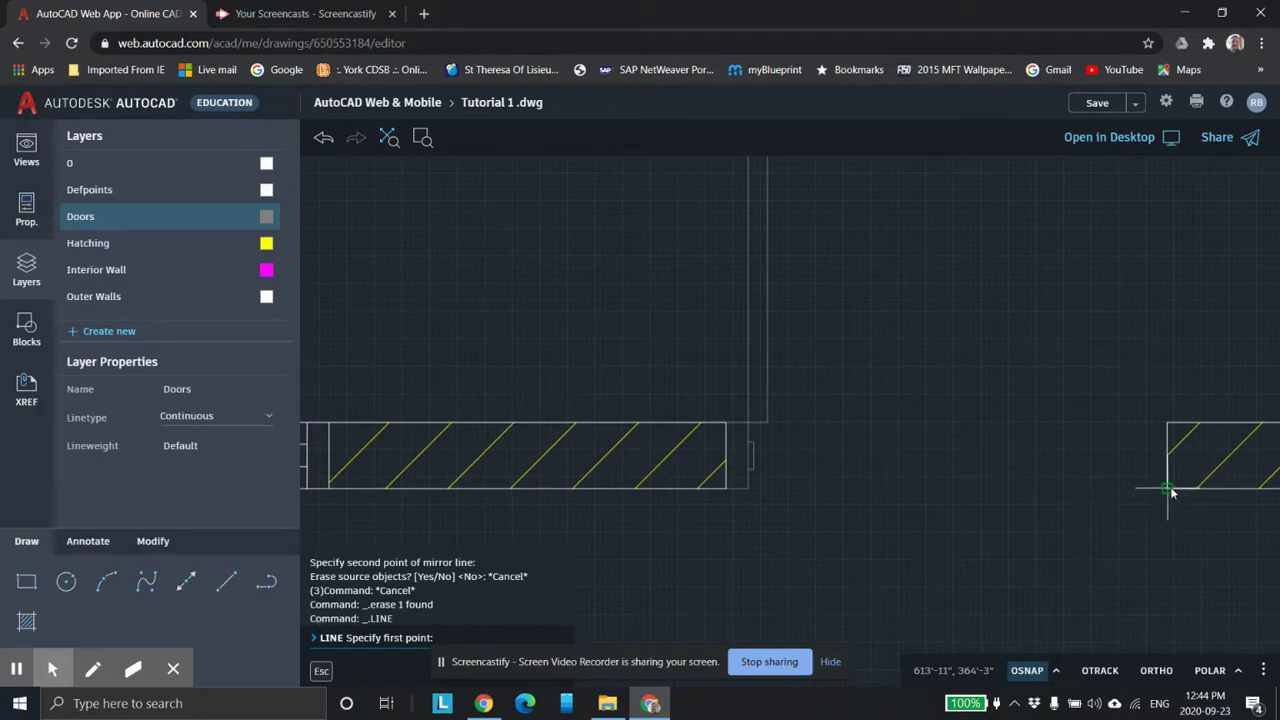
pyautogui.click(1169, 490)
pyautogui.press('Escape')
pyautogui.press('Escape')
# Draw a horizontal construction line across the door opening between the lower corners of the two wall ends
pyautogui.scroll(1, 1064, 535)
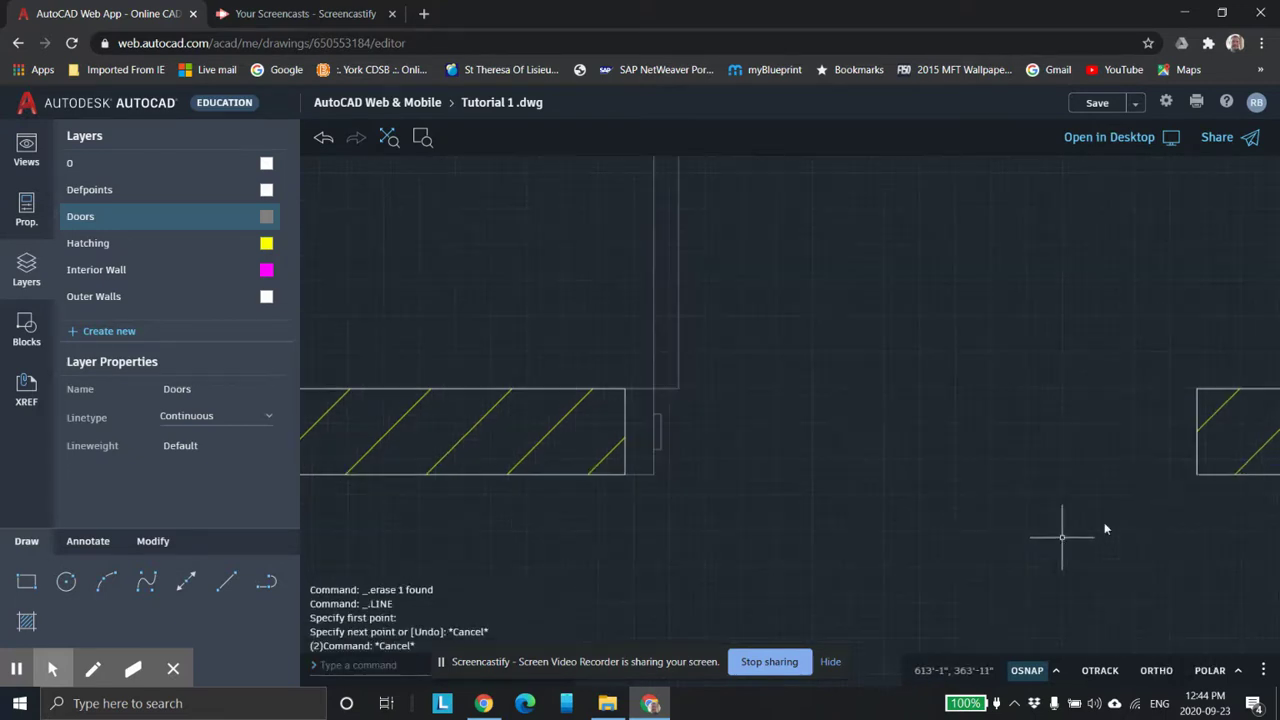
pyautogui.scroll(1, 1150, 494)
pyautogui.moveTo(1149, 494); pyautogui.dragTo(851, 509, button='middle')
pyautogui.scroll(1, 865, 530)
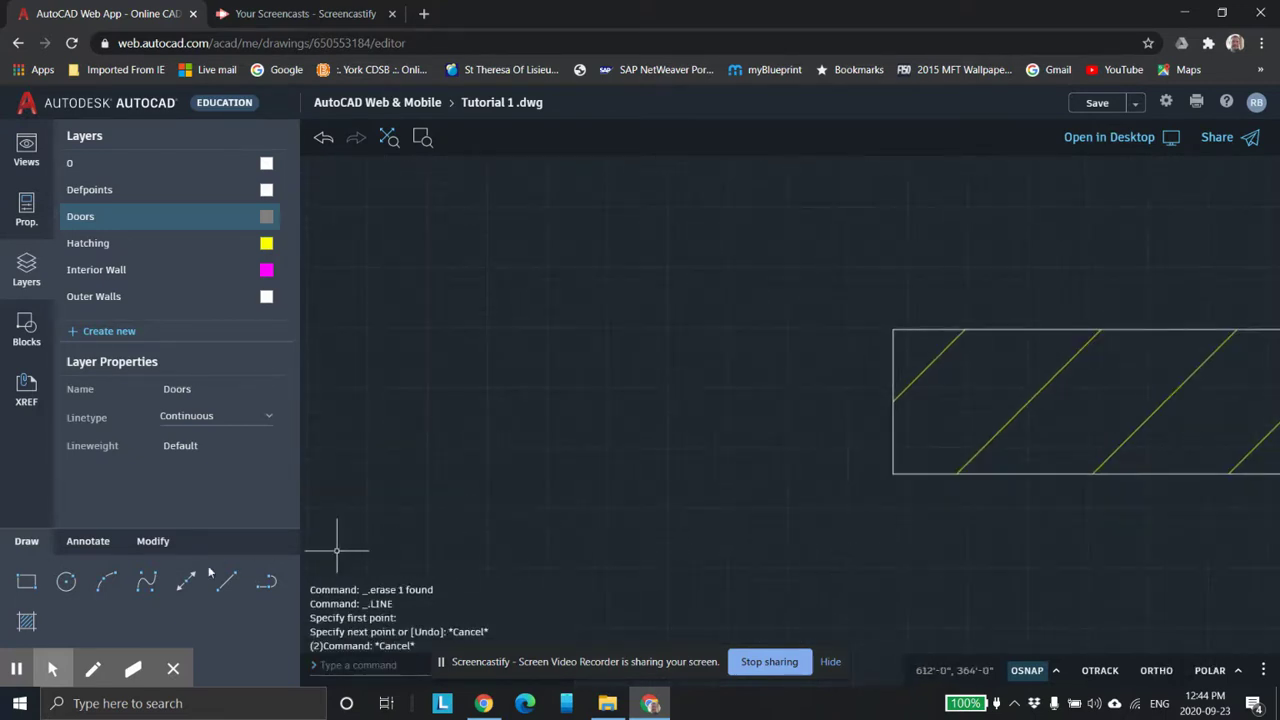
pyautogui.click(236, 583)
pyautogui.scroll(2, 925, 505)
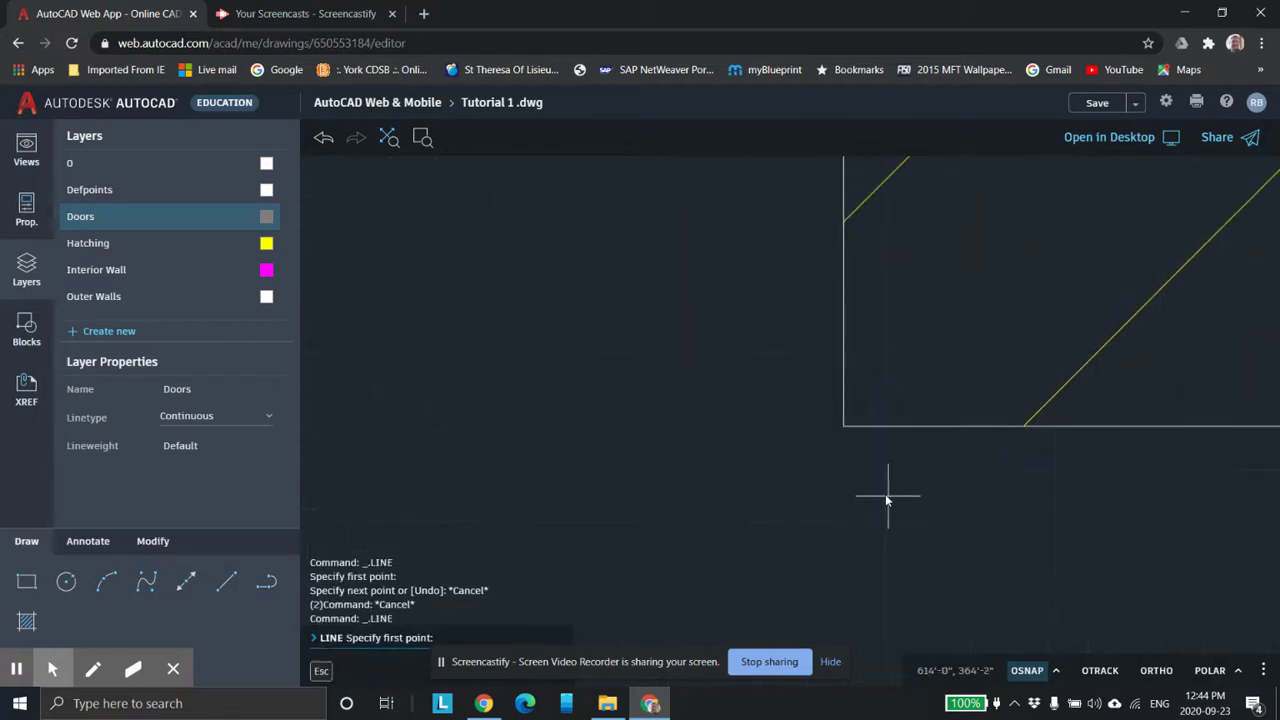
pyautogui.click(843, 427)
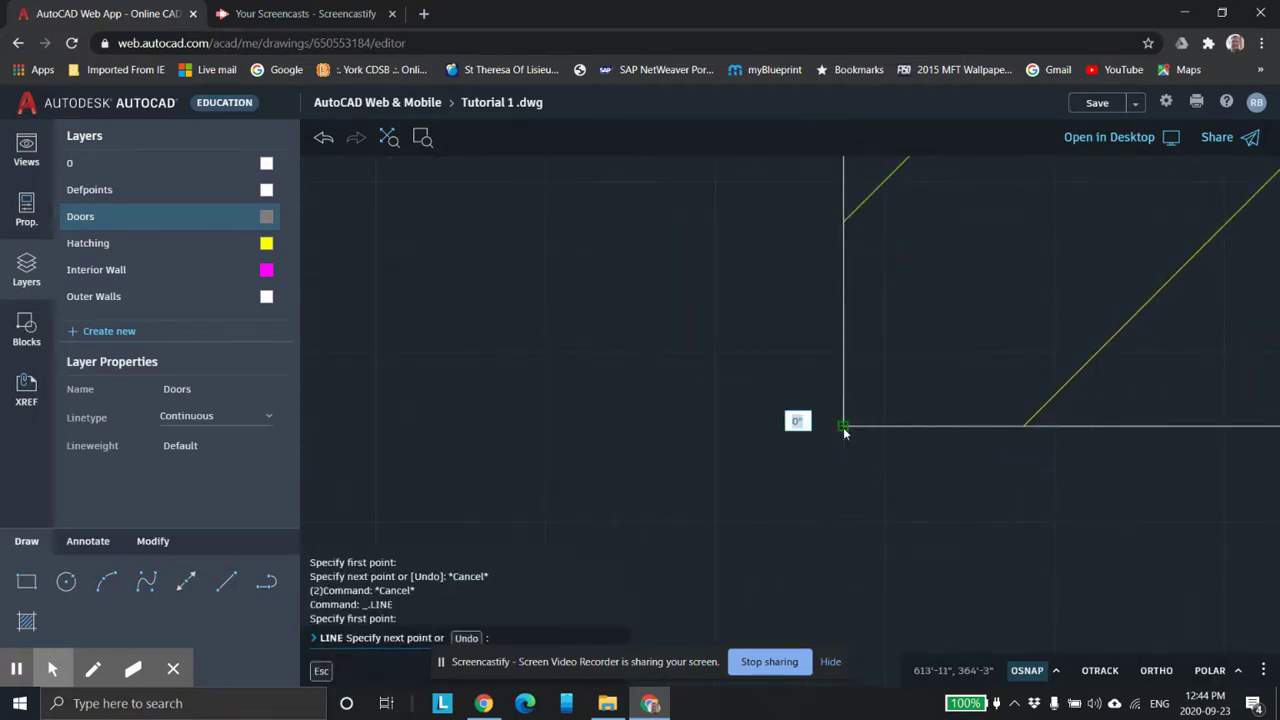
pyautogui.scroll(-3, 704, 455)
pyautogui.moveTo(641, 446); pyautogui.dragTo(1151, 455, button='middle')
pyautogui.moveTo(489, 511)
pyautogui.mouseDown(button='middle')
pyautogui.moveTo(677, 511)
pyautogui.moveTo(714, 526)
pyautogui.moveTo(720, 474)
pyautogui.moveTo(801, 424)
pyautogui.mouseUp(button='middle')
pyautogui.scroll(2, 801, 424)
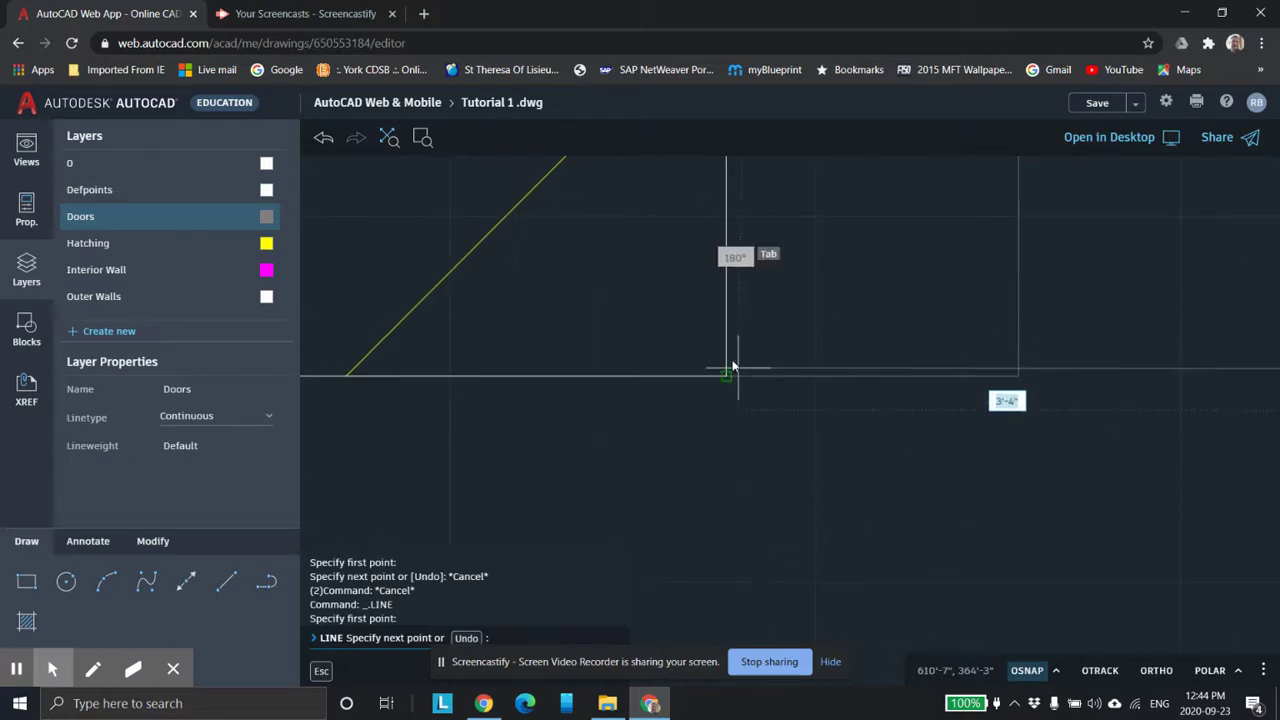
pyautogui.scroll(2, 725, 400)
pyautogui.scroll(3, 703, 436)
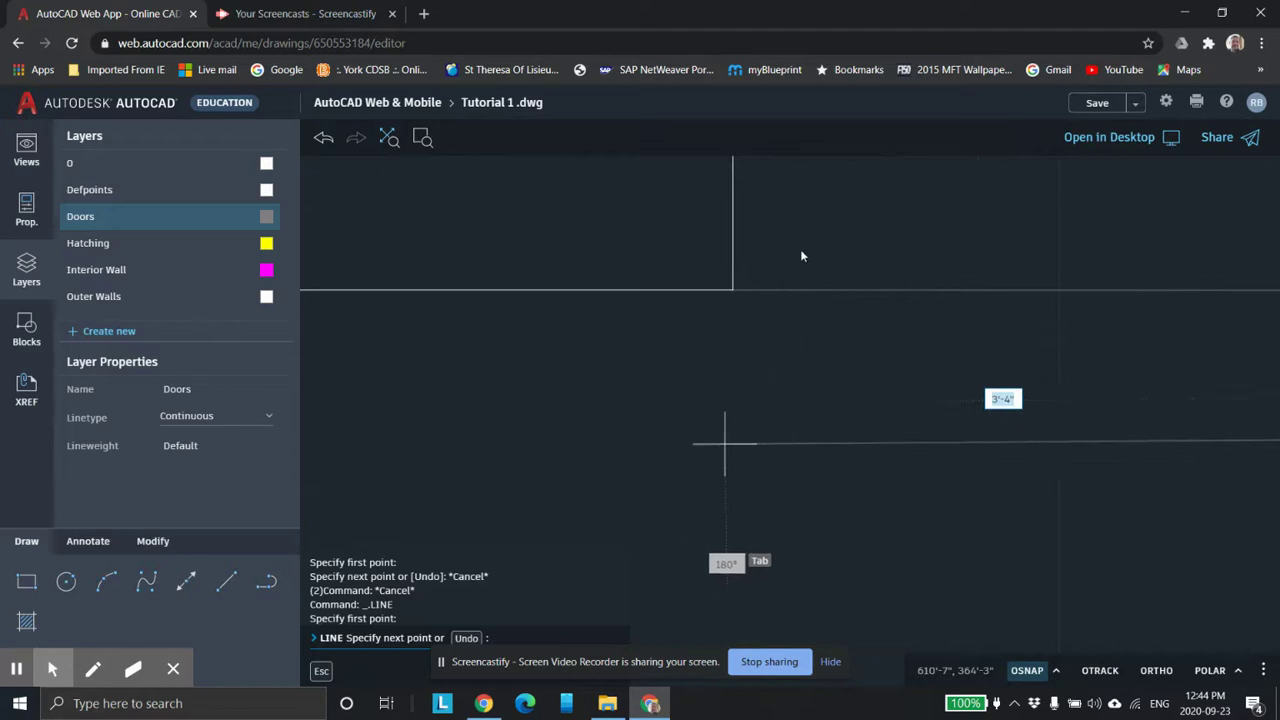
pyautogui.moveTo(800, 254); pyautogui.dragTo(766, 359, button='middle')
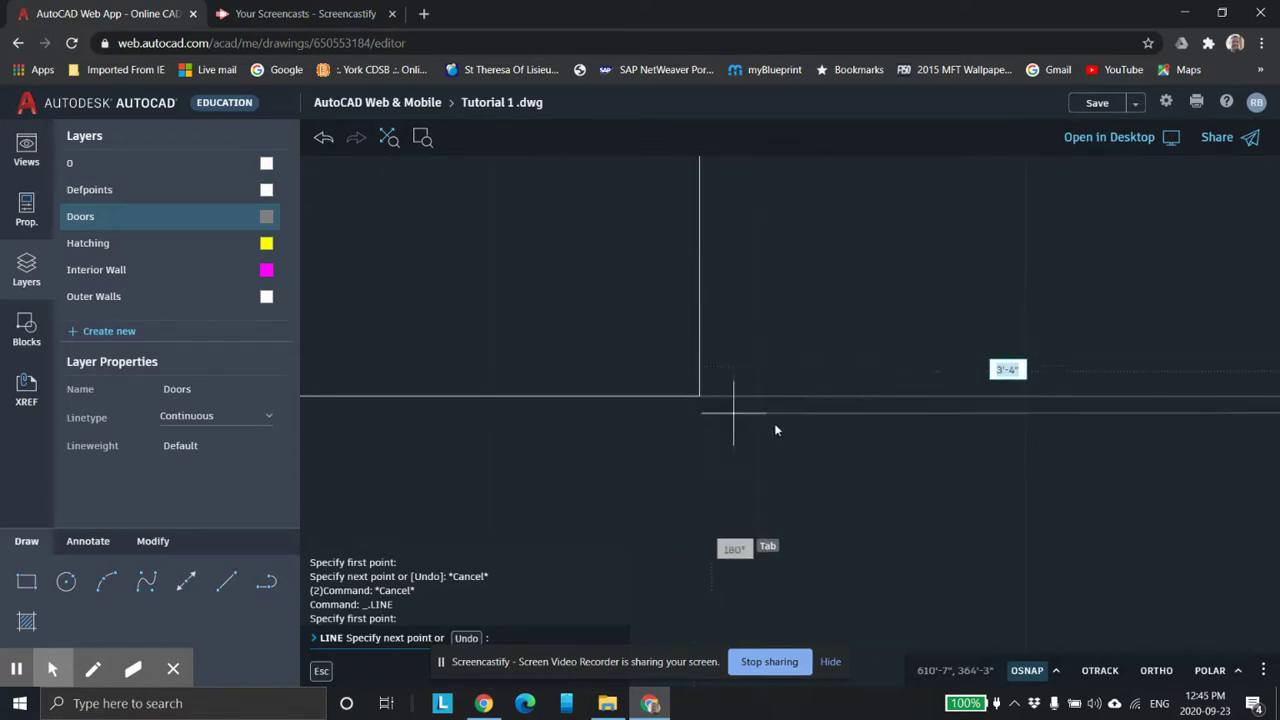
pyautogui.scroll(-2, 745, 421)
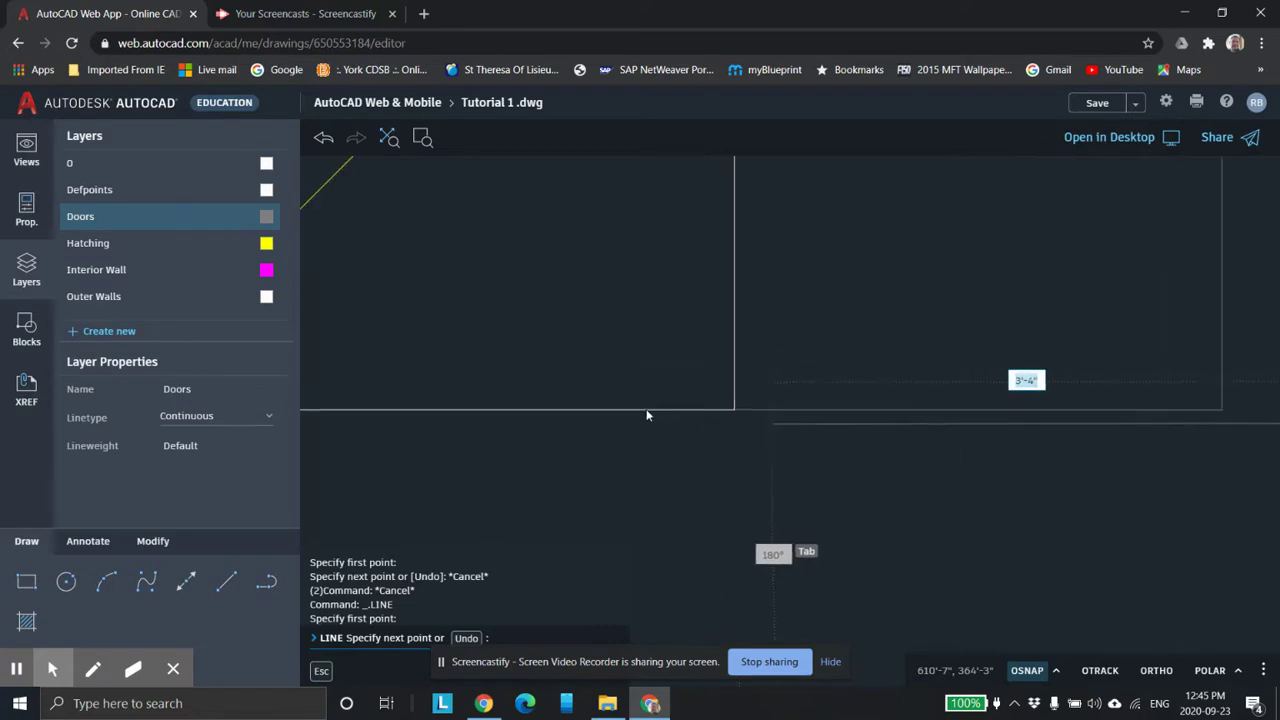
pyautogui.scroll(-1, 712, 422)
pyautogui.scroll(-3, 990, 461)
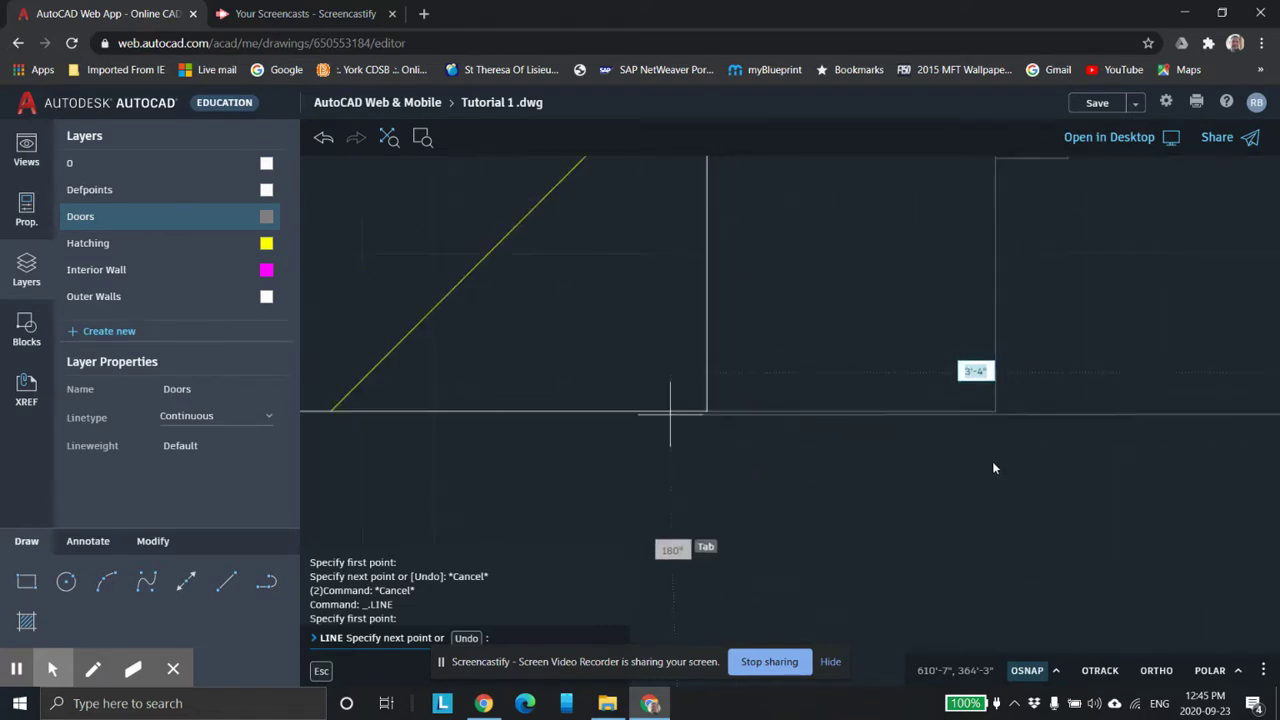
pyautogui.scroll(-4, 994, 465)
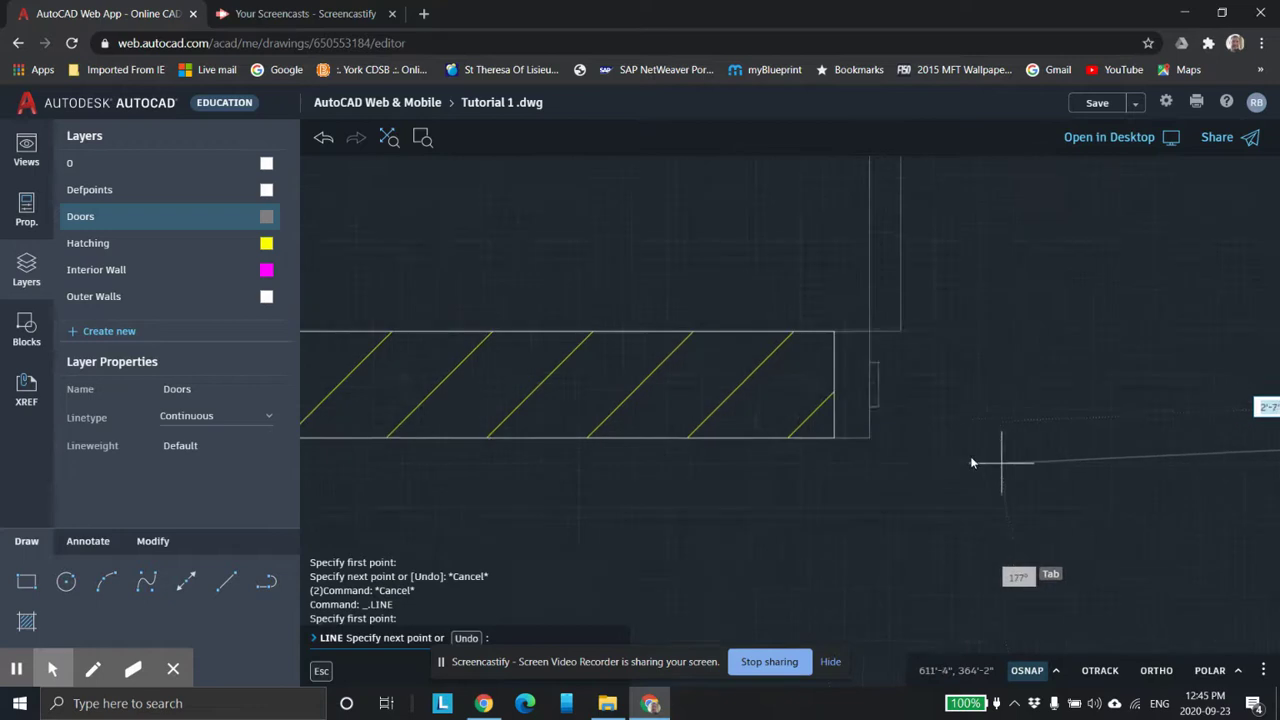
pyautogui.moveTo(845, 440); pyautogui.dragTo(620, 445, button='middle')
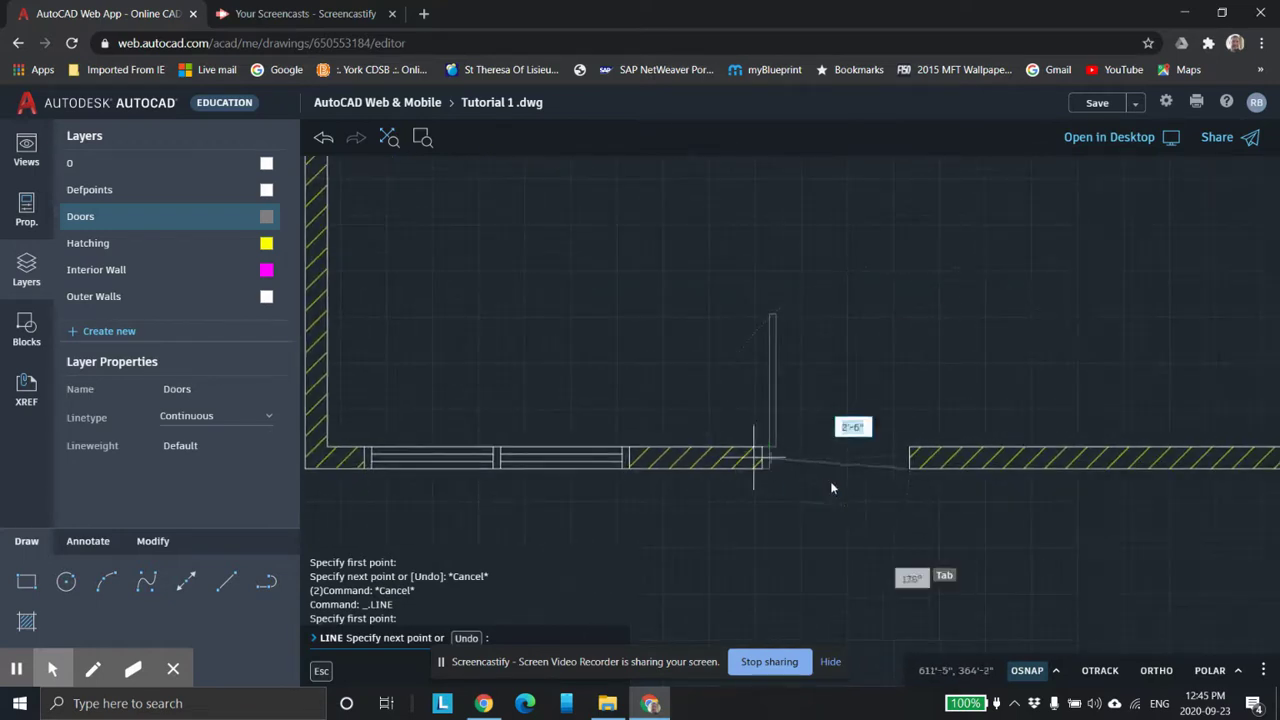
pyautogui.scroll(5, 837, 500)
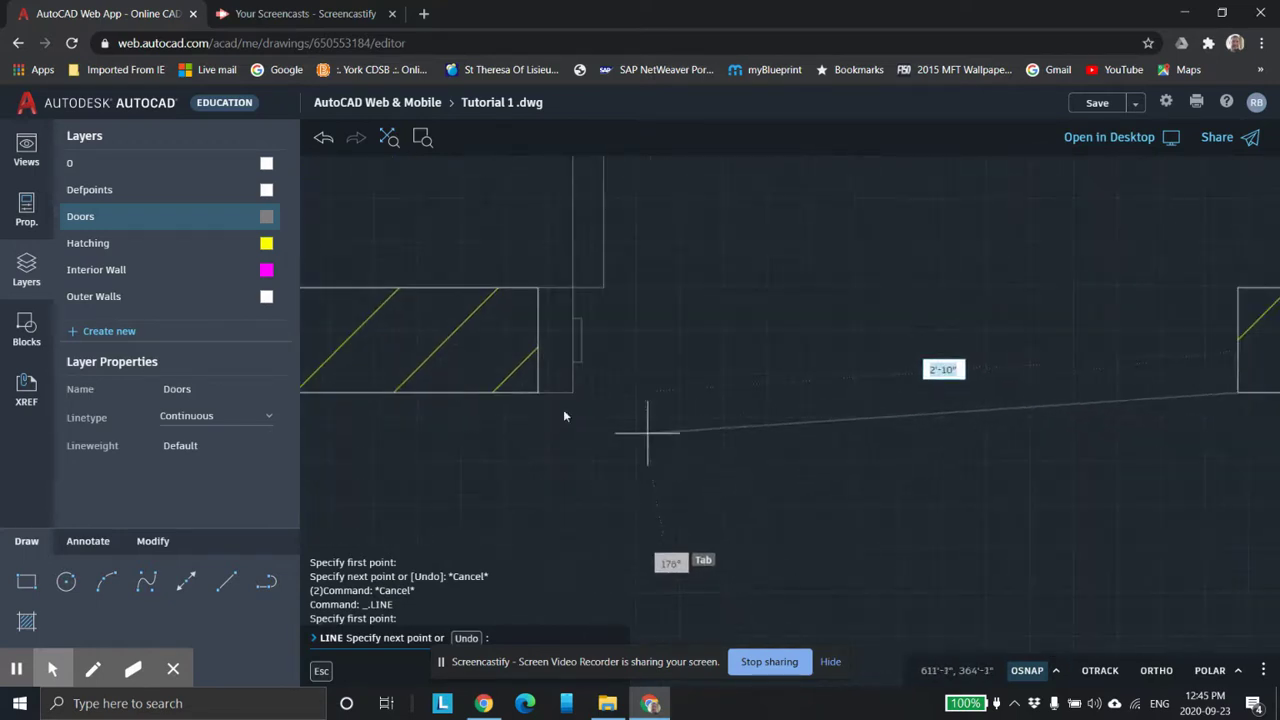
pyautogui.scroll(2, 700, 455)
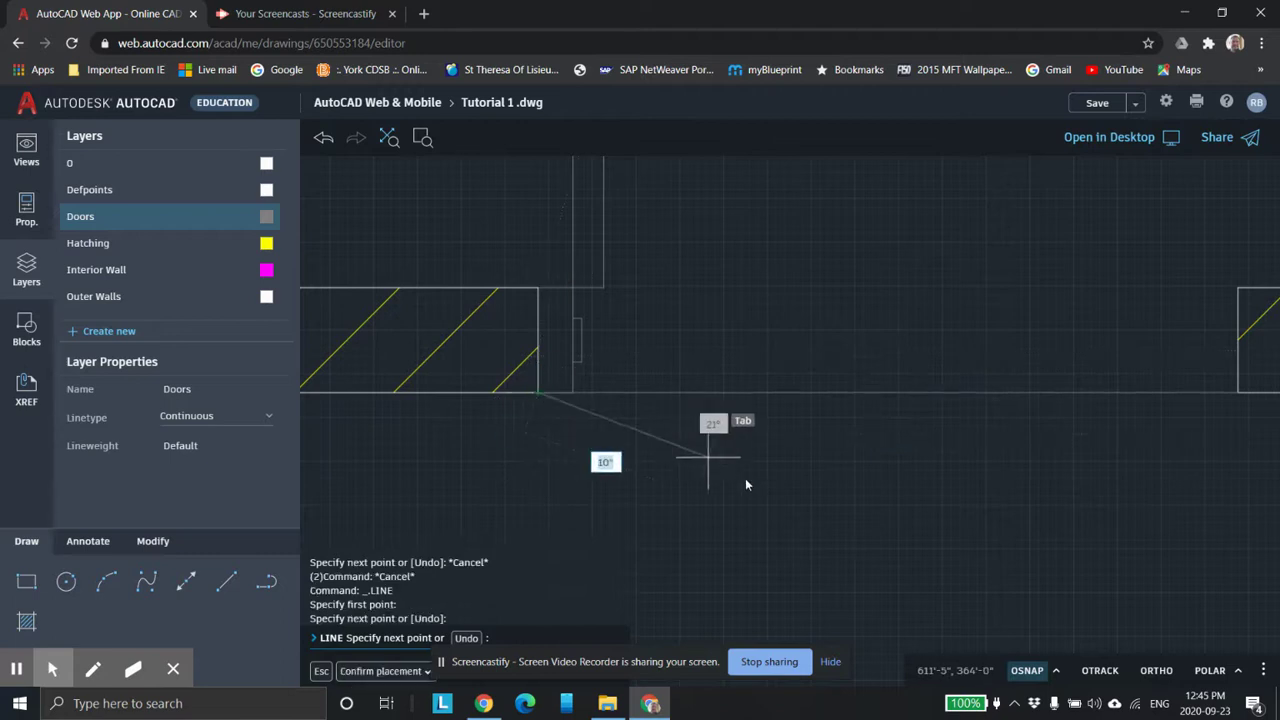
pyautogui.press('Escape')
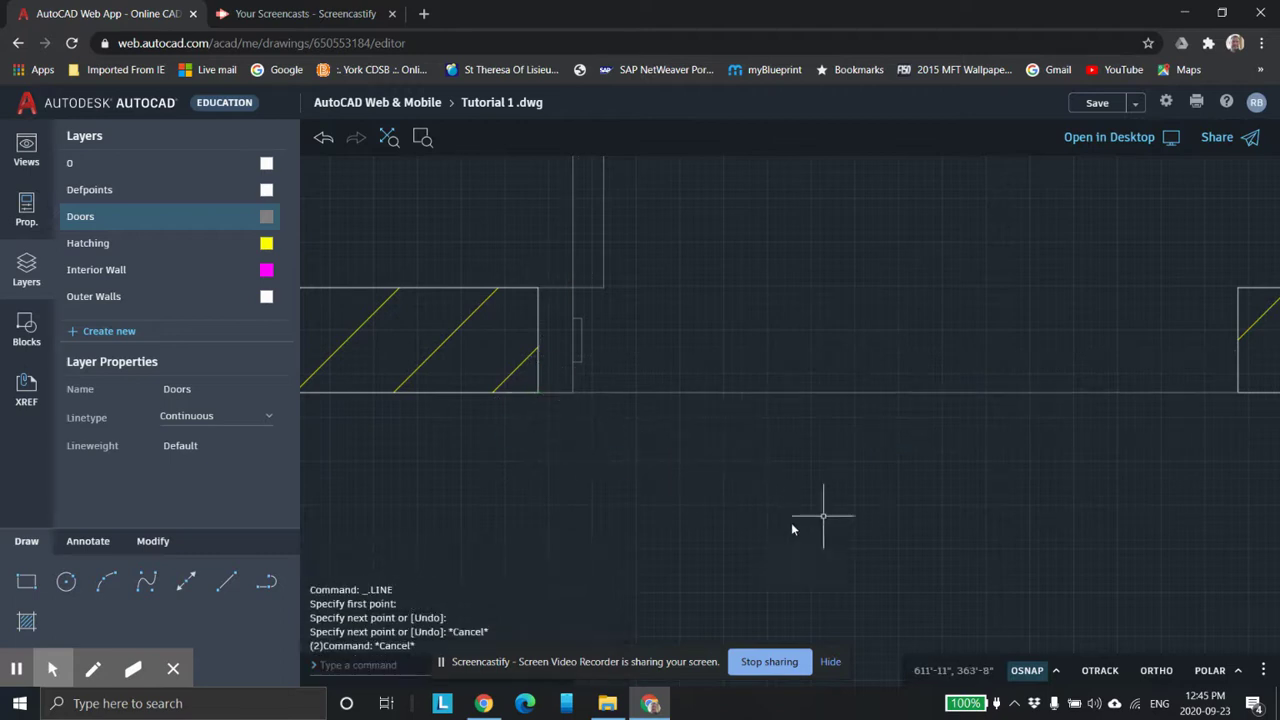
# Draw a 12-inch vertical centre line at 90° upward from the midpoint of the construction line across the opening
pyautogui.click(227, 583)
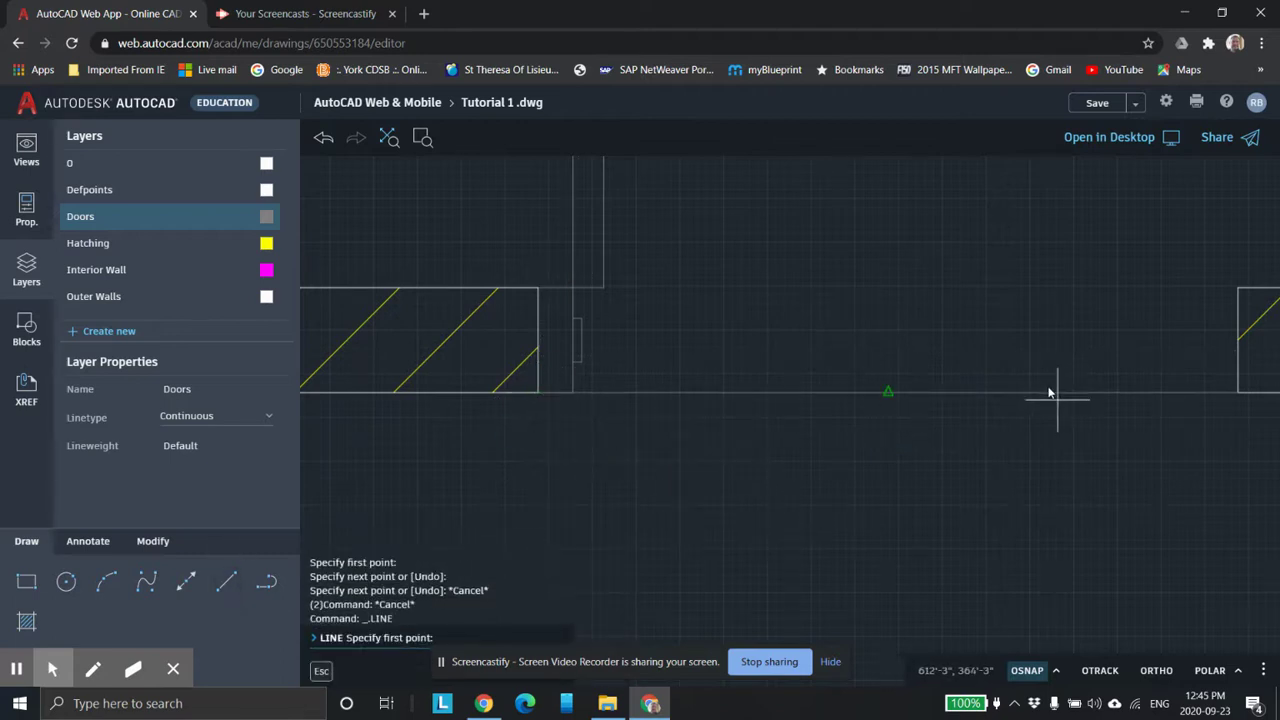
pyautogui.click(887, 392)
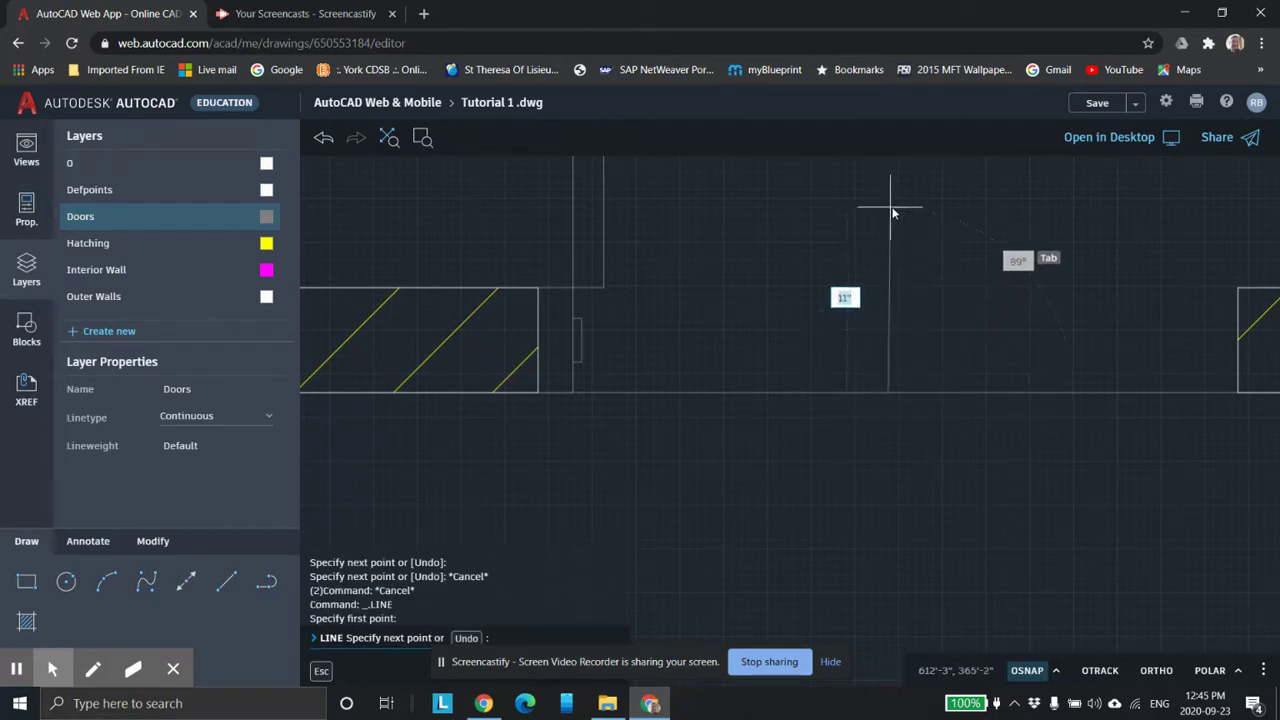
pyautogui.write('12')
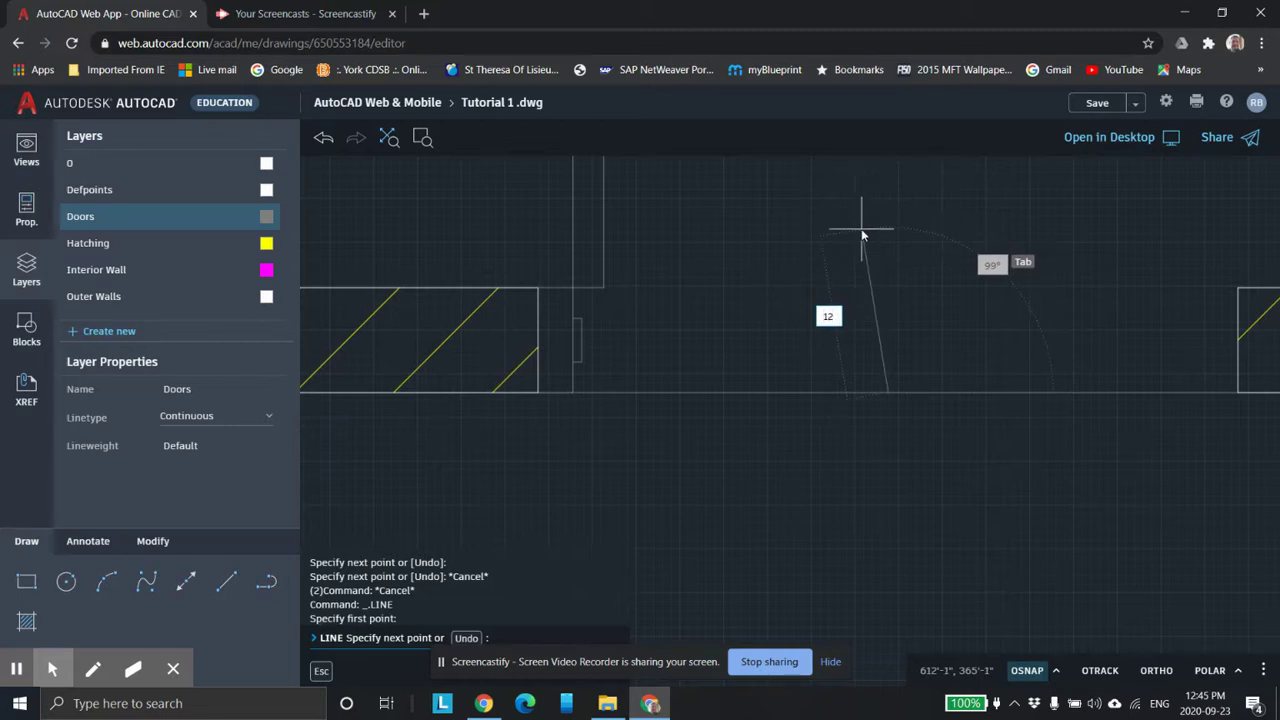
pyautogui.press('Tab')
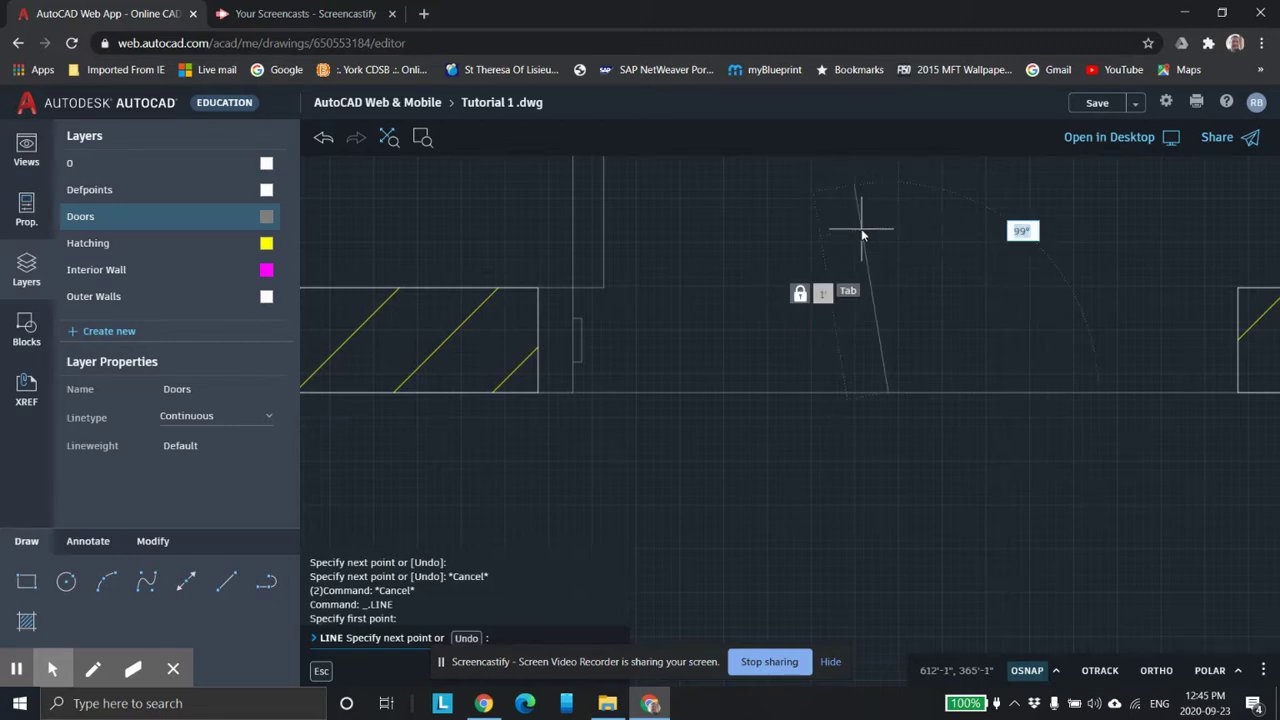
pyautogui.press('Return')
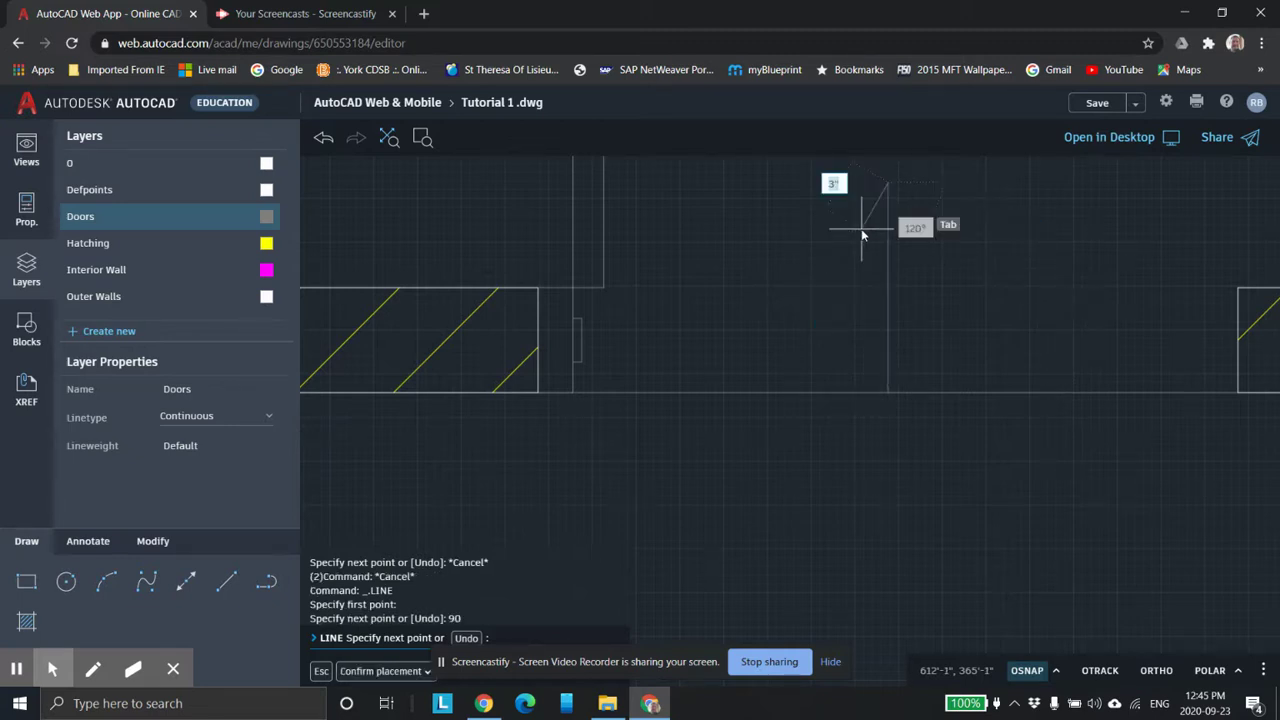
pyautogui.press('Escape')
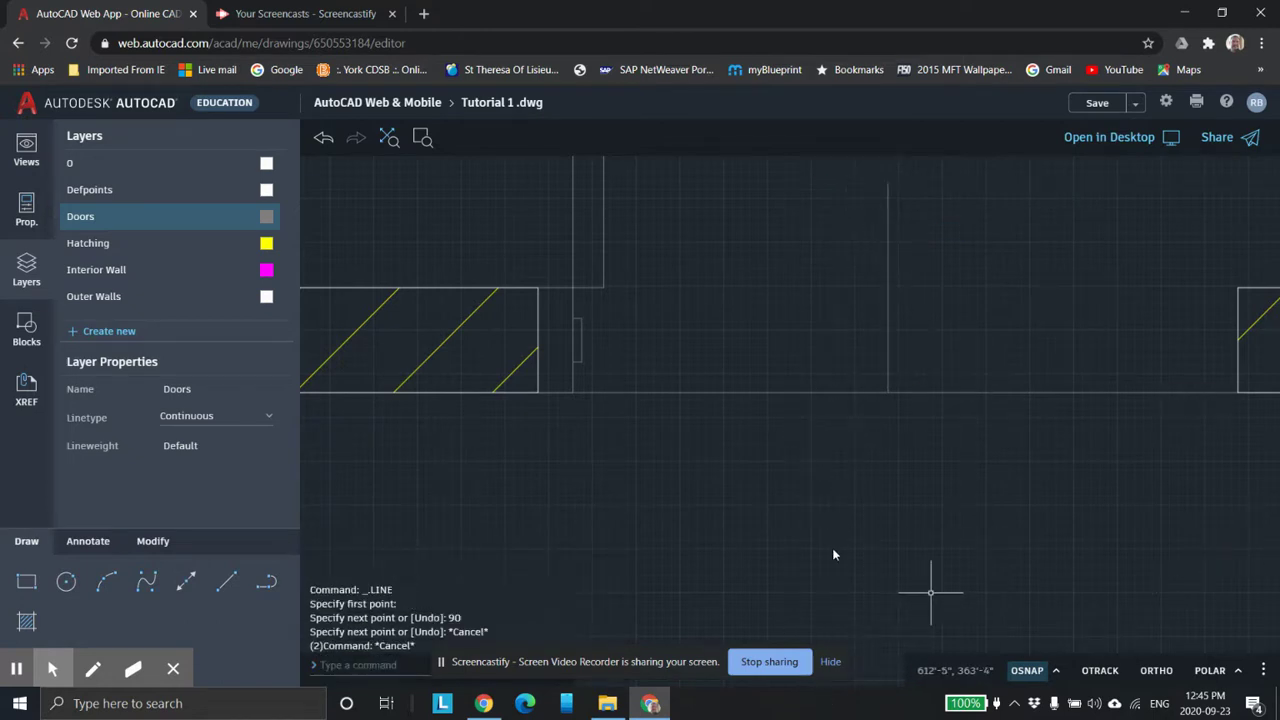
# Start a Mirror with the jamb's upper and face lines, the three door stop lines and the construction line across the opening
pyautogui.click(153, 541)
pyautogui.click(107, 621)
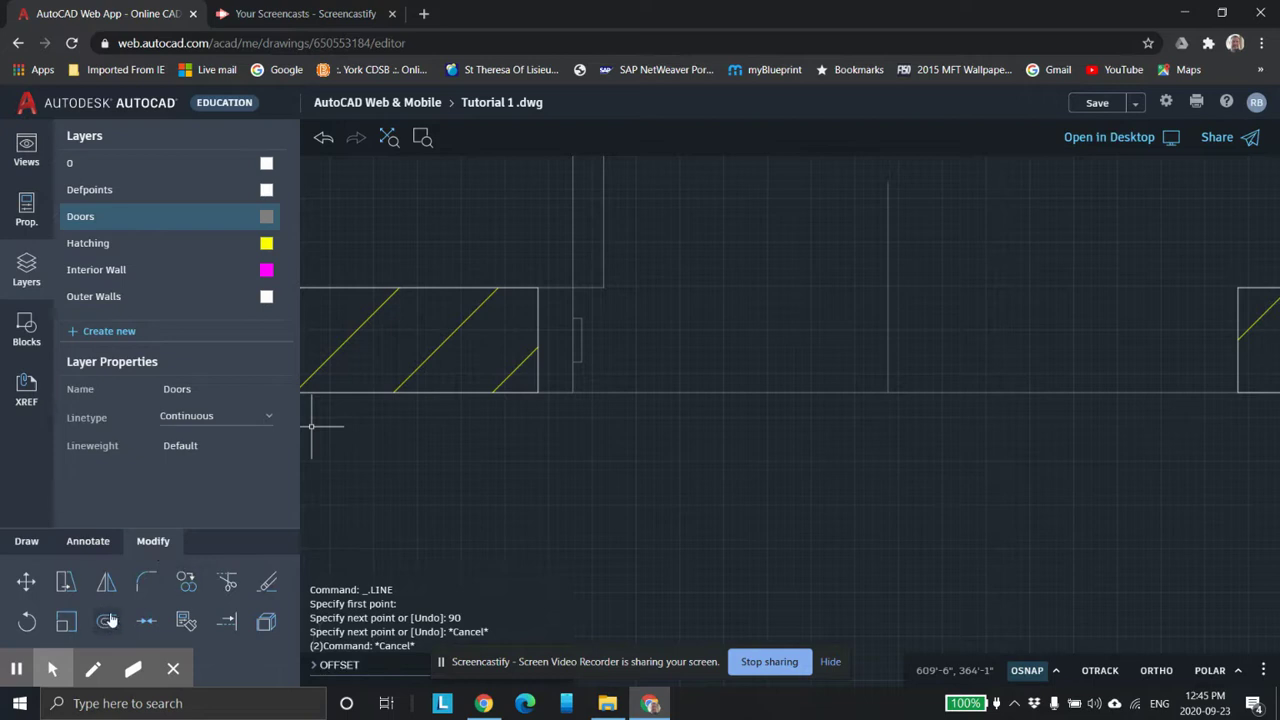
pyautogui.click(106, 581)
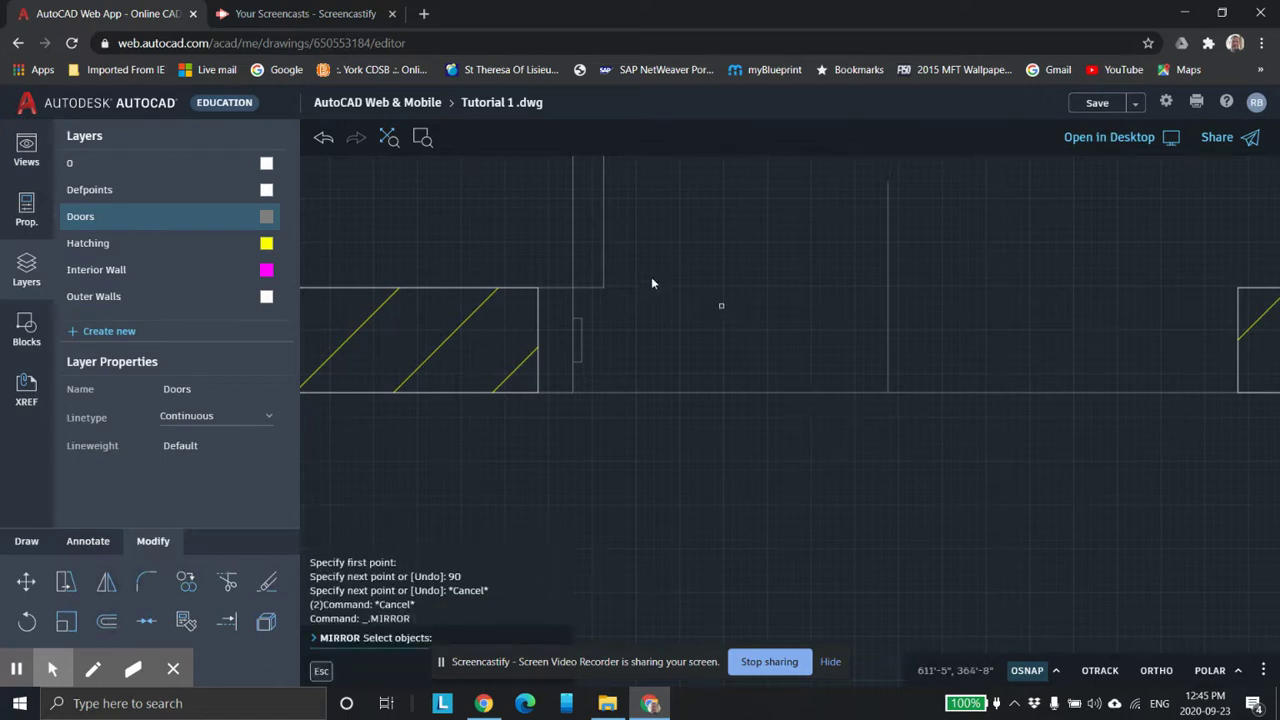
pyautogui.scroll(1, 715, 300)
pyautogui.click(511, 286)
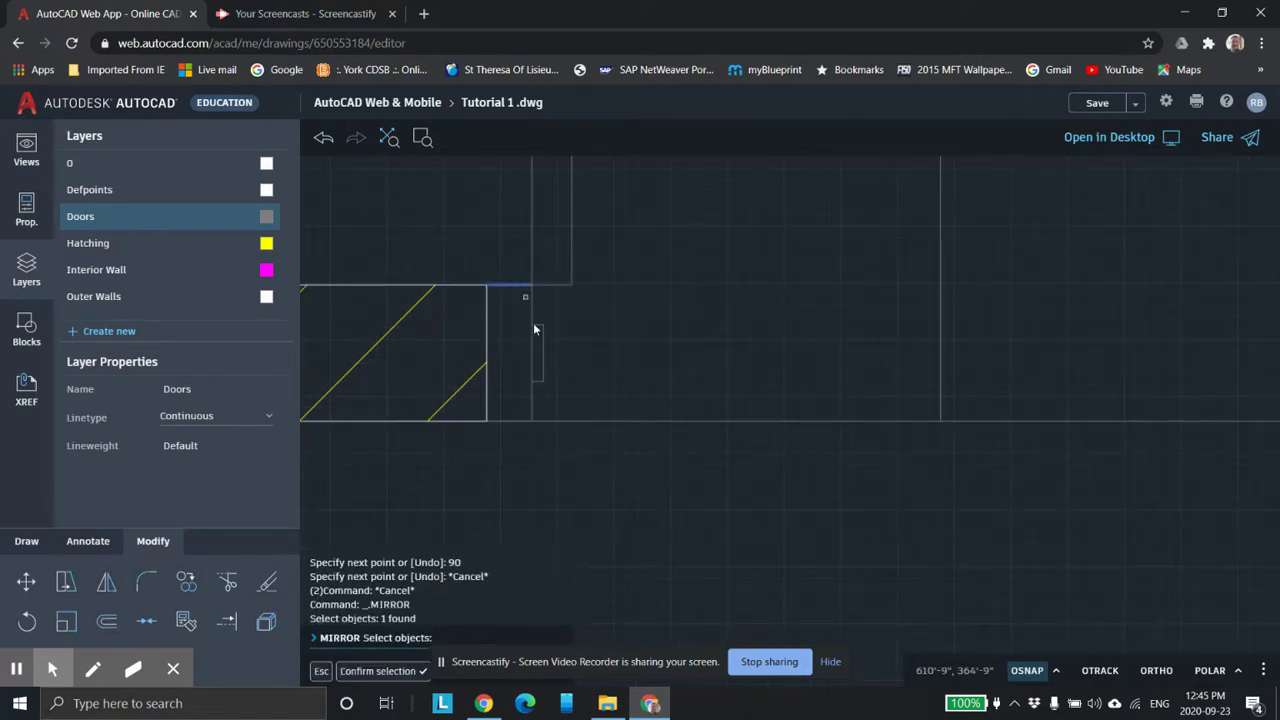
pyautogui.click(532, 322)
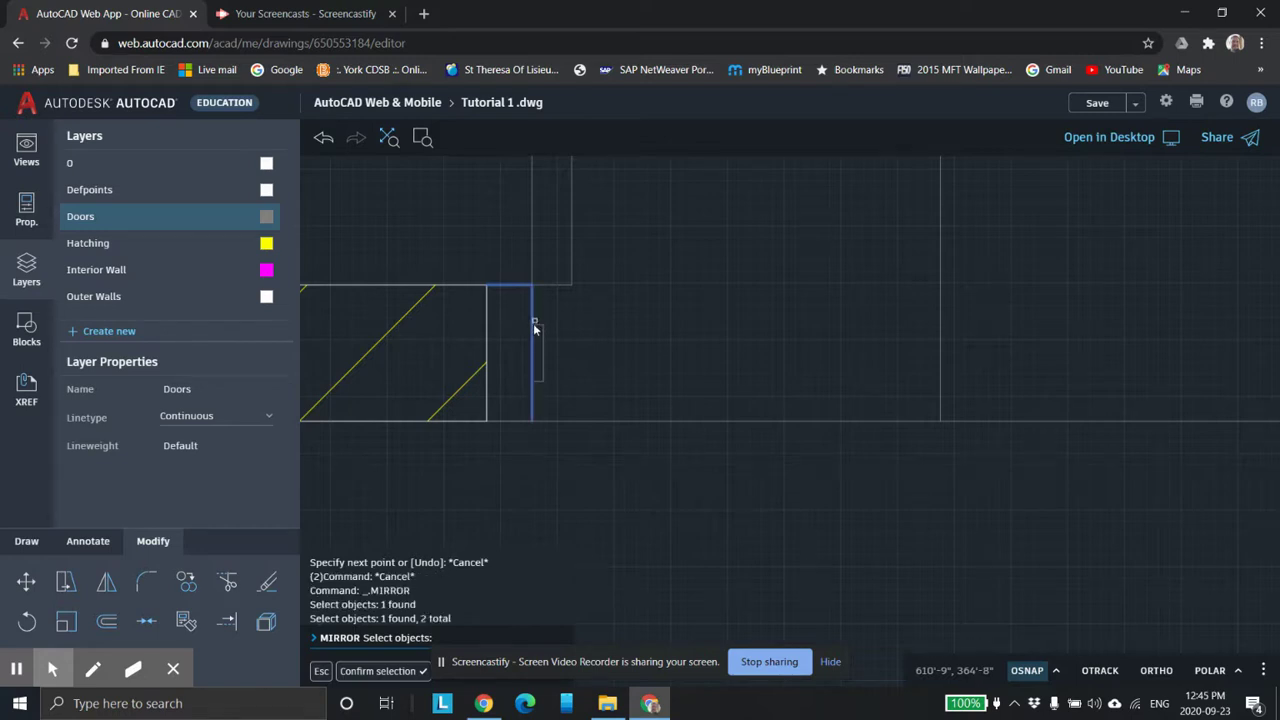
pyautogui.click(539, 330)
pyautogui.click(543, 345)
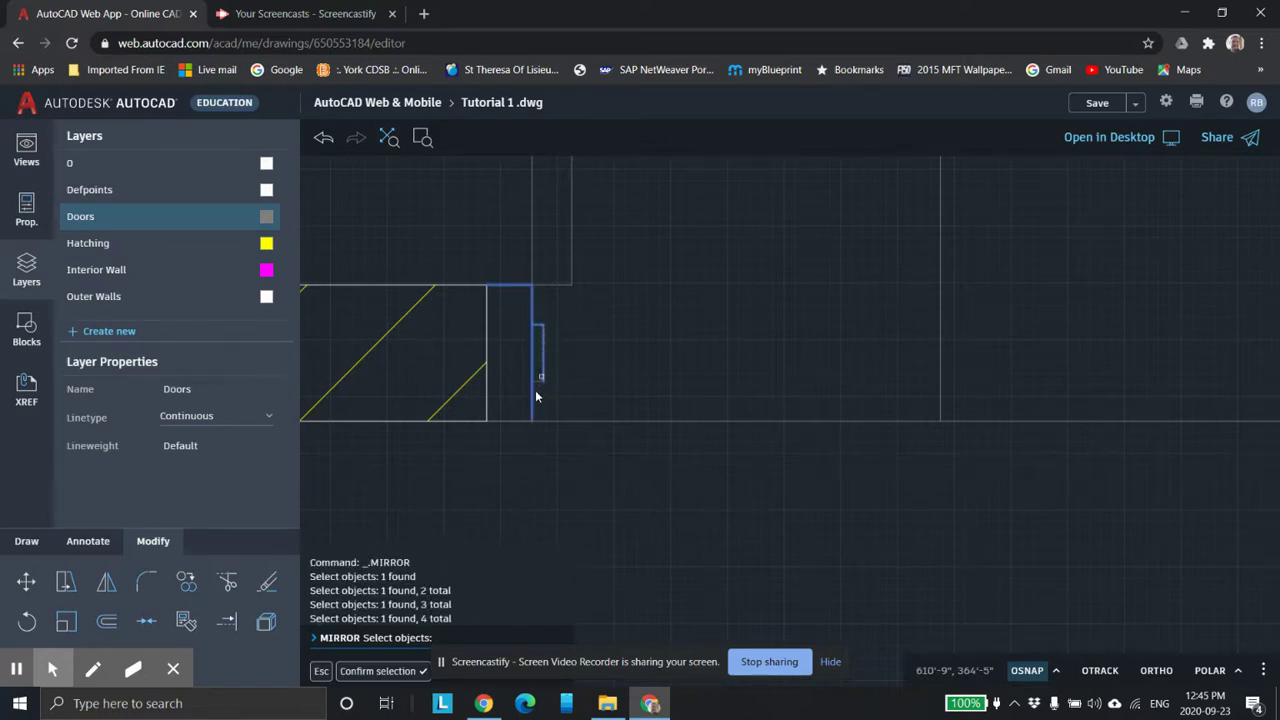
pyautogui.click(538, 383)
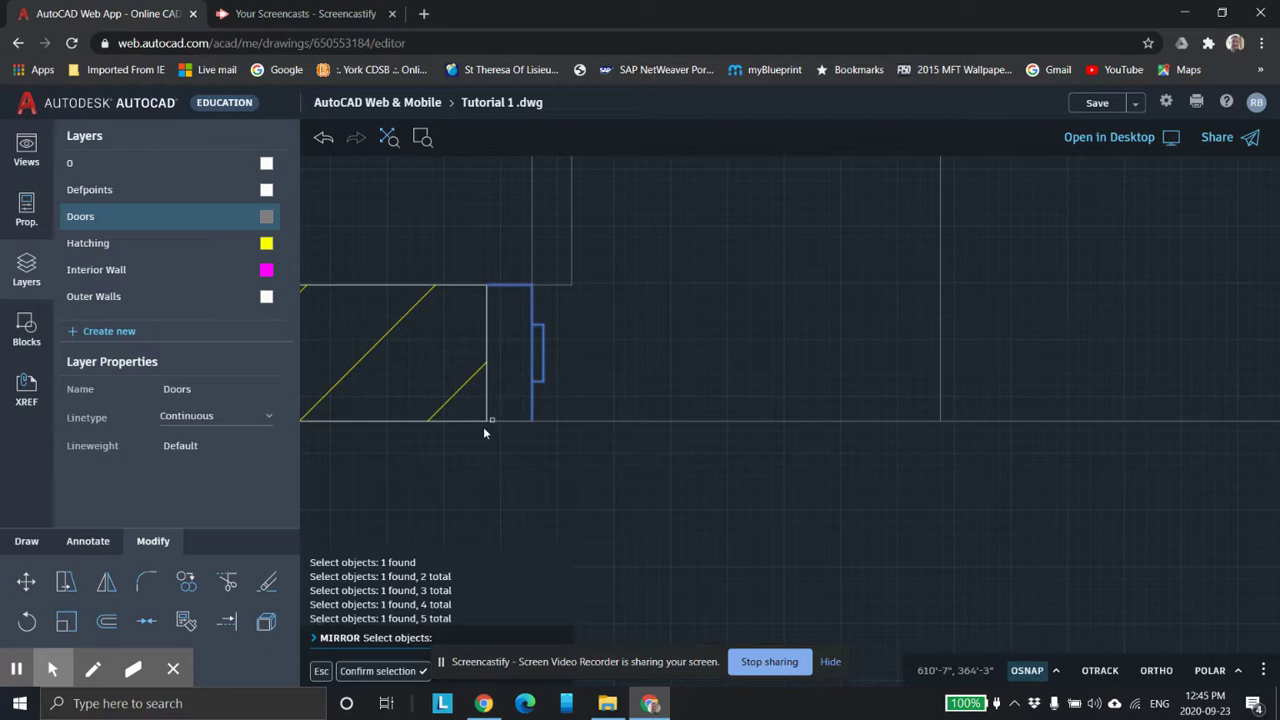
pyautogui.click(508, 420)
pyautogui.scroll(-2, 740, 446)
pyautogui.scroll(-2, 767, 452)
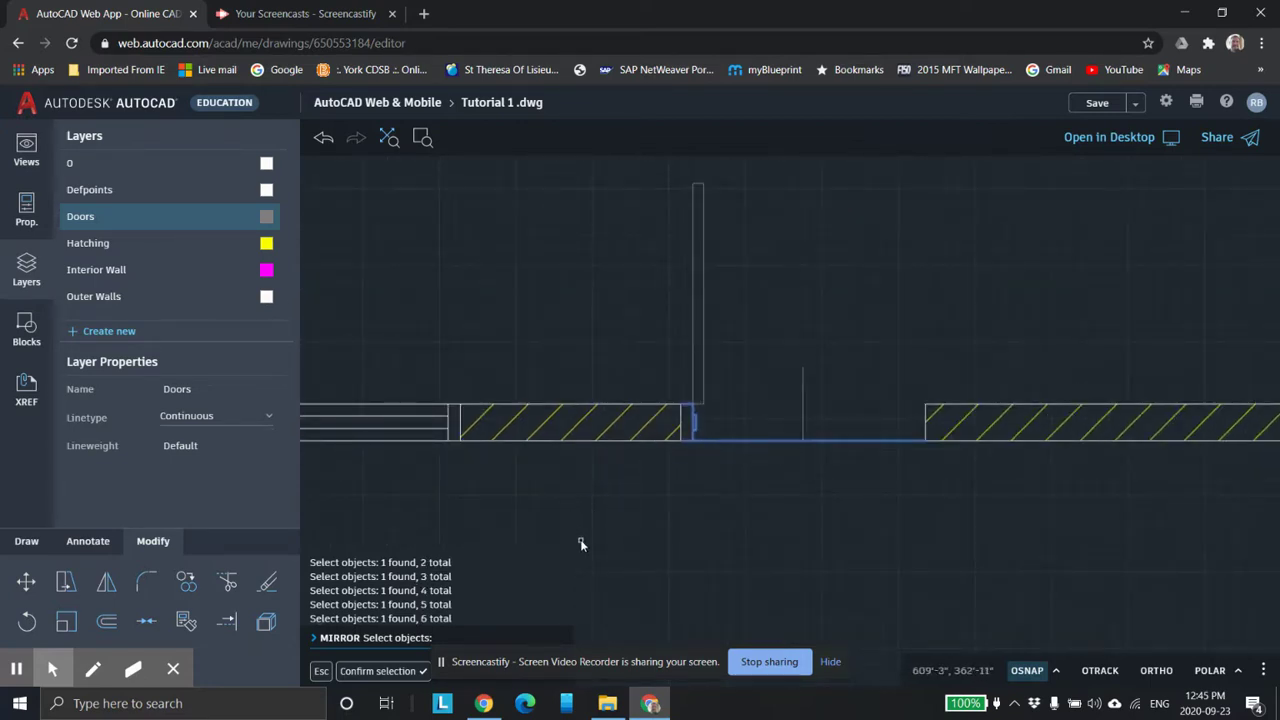
pyautogui.press('Return')
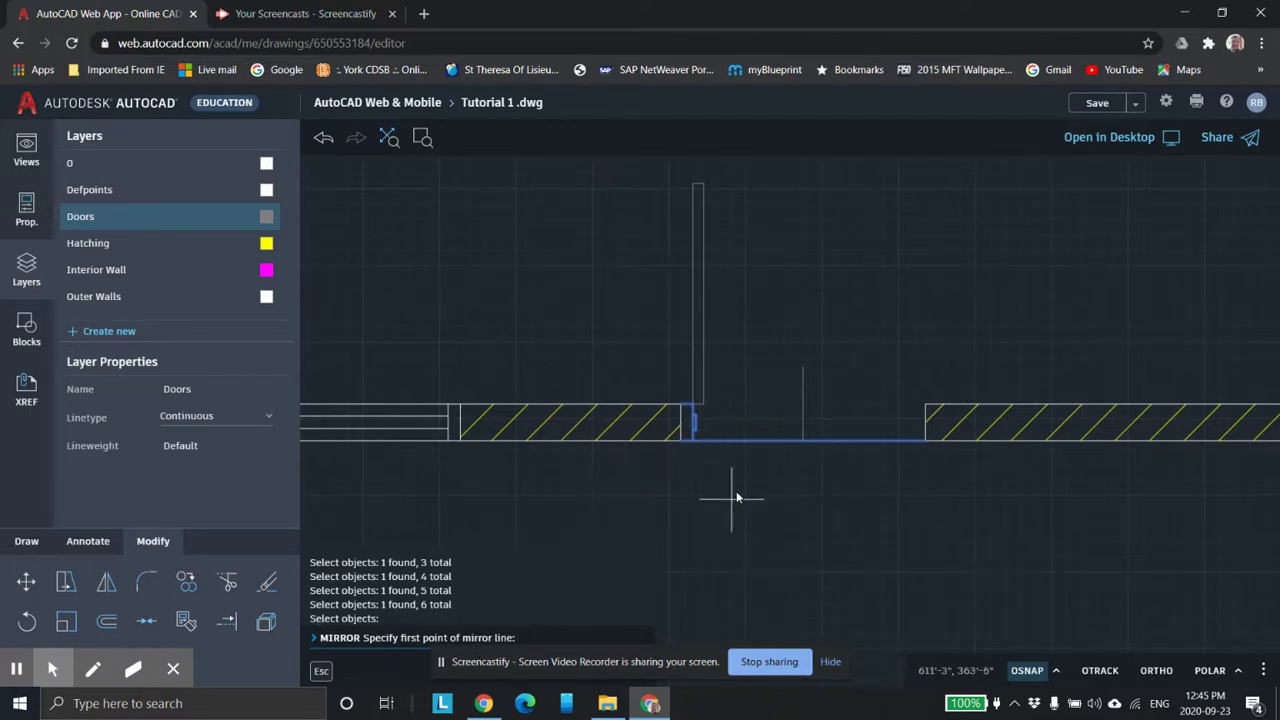
# Try to mirror the selected jamb, stop and construction lines about the 12-inch vertical centre line onto the opposite wall end
pyautogui.scroll(4, 811, 412)
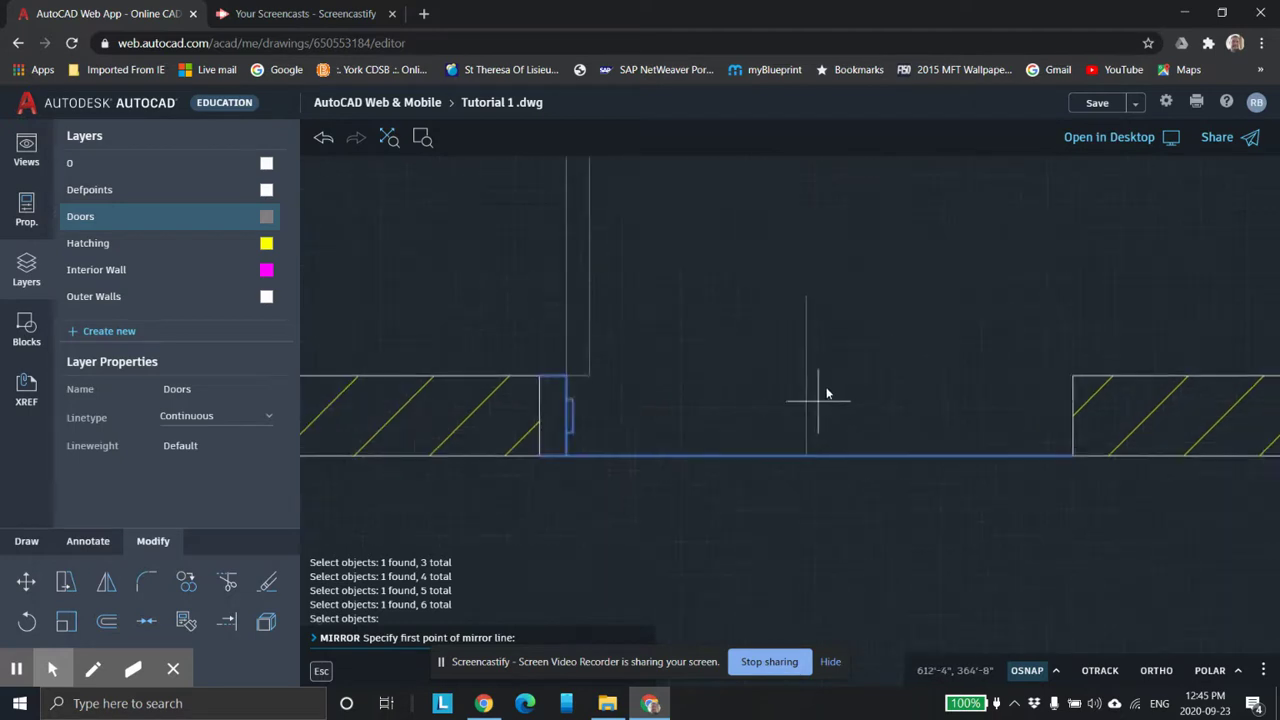
pyautogui.click(795, 230)
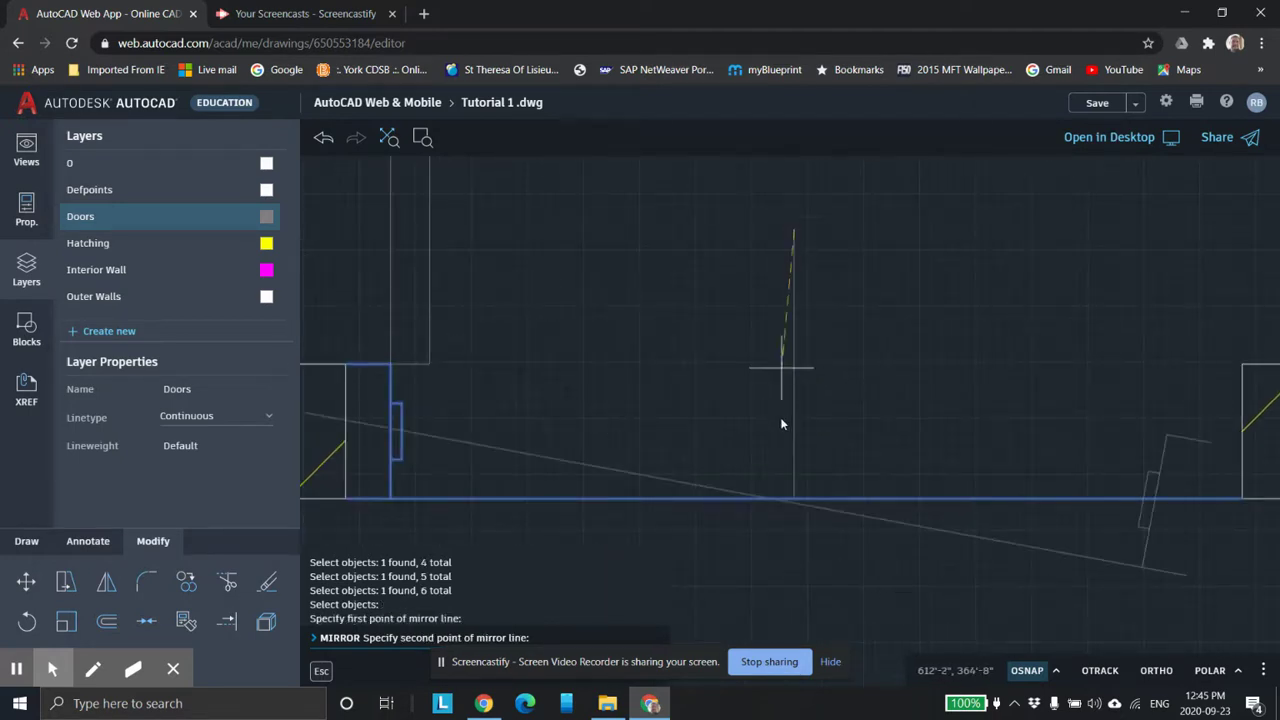
pyautogui.click(797, 499)
pyautogui.scroll(-2, 885, 545)
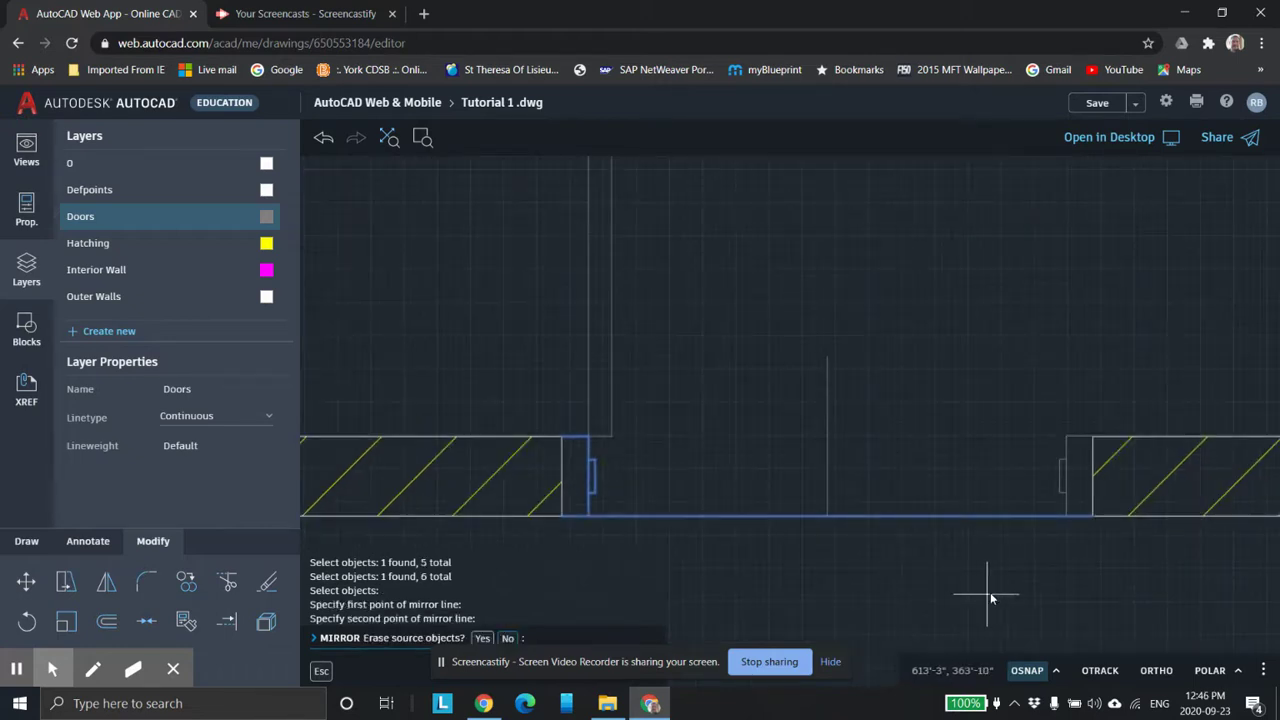
pyautogui.scroll(1, 1141, 460)
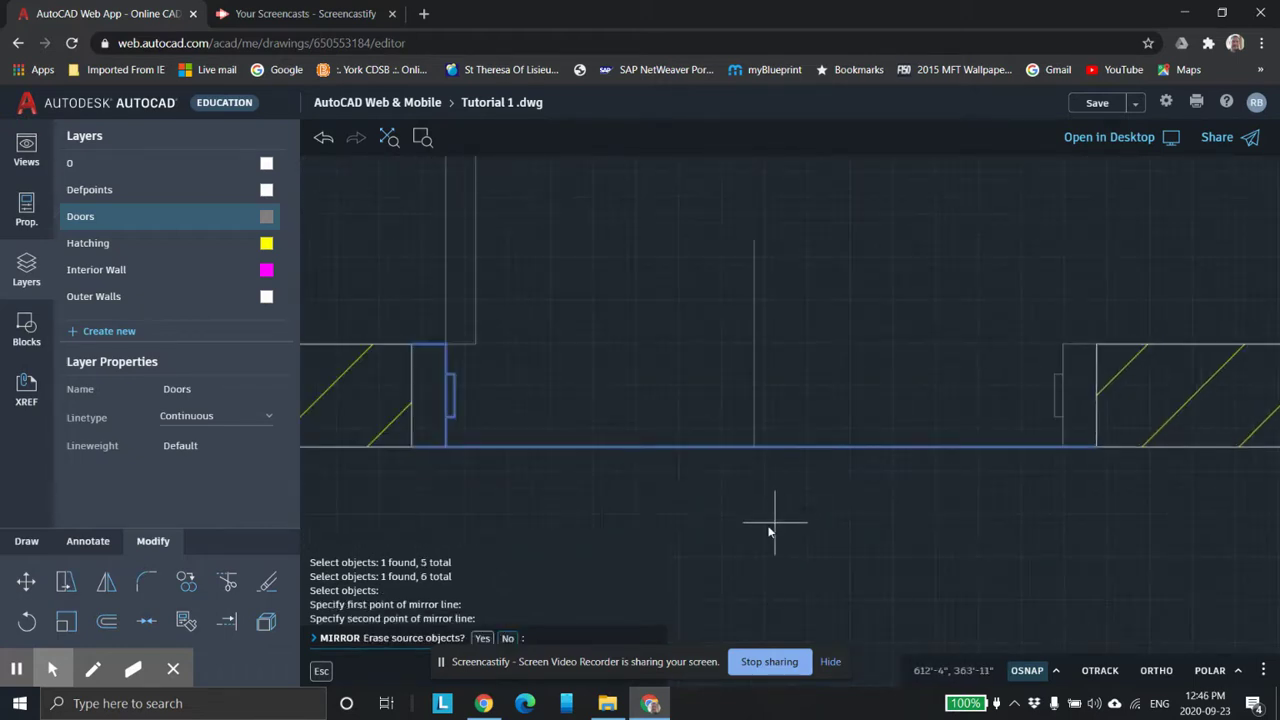
pyautogui.scroll(-1, 770, 525)
pyautogui.press('Escape')
pyautogui.press('Escape')
pyautogui.press('Escape')
pyautogui.press('Escape')
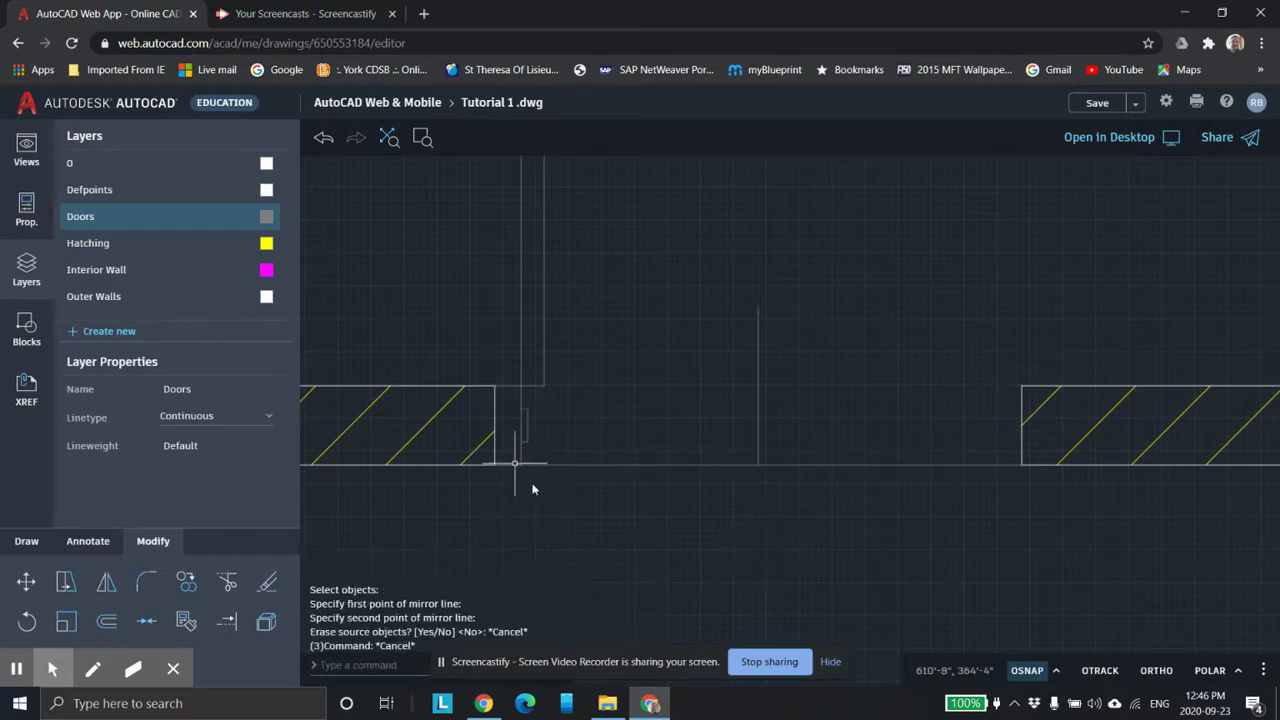
# Delete the horizontal construction line across the door opening
pyautogui.scroll(-1, 700, 495)
pyautogui.click(706, 472)
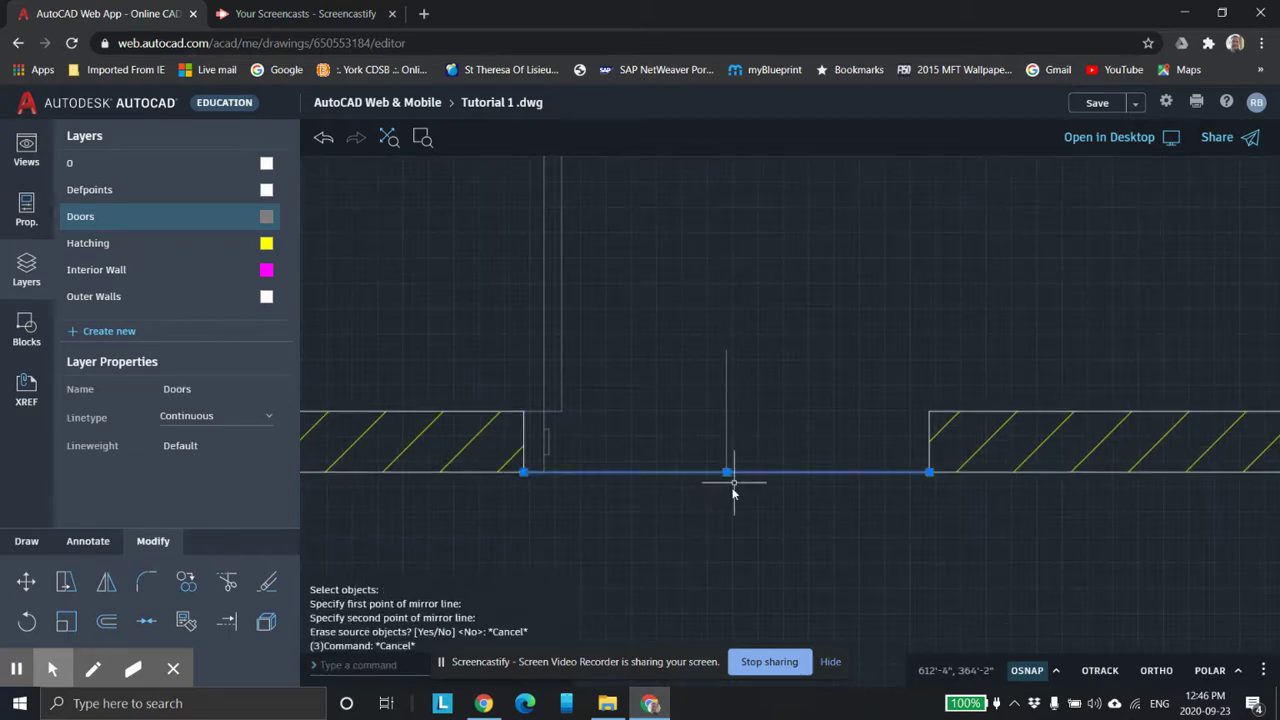
pyautogui.press('Delete')
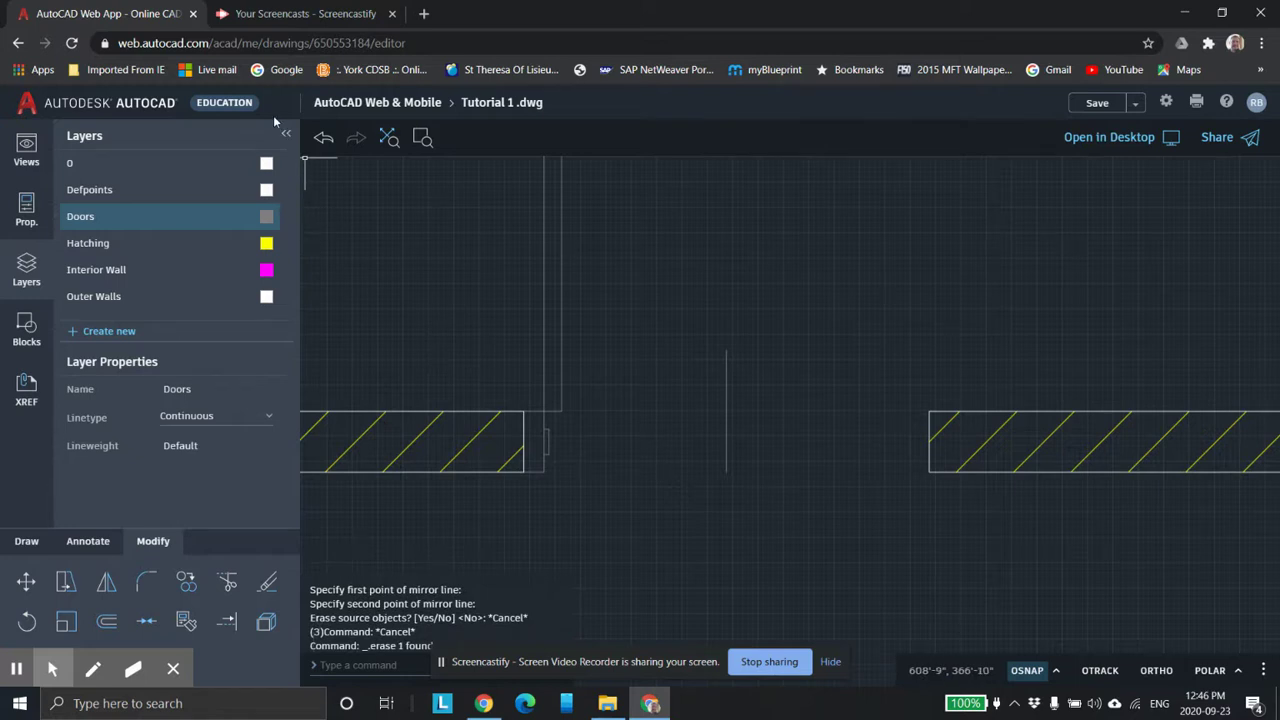
# Undo the deletion of the horizontal construction line across the door opening
pyautogui.click(320, 137)
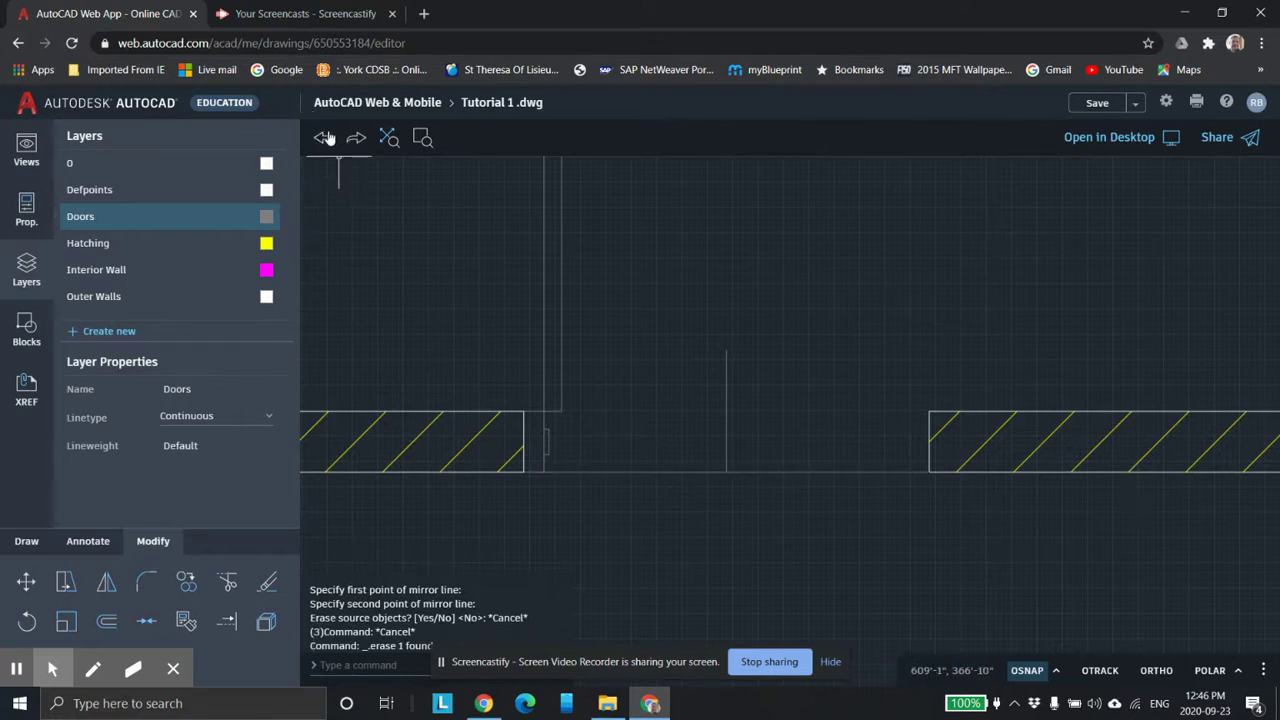
pyautogui.click(326, 140)
pyautogui.press('Escape')
pyautogui.scroll(-1, 628, 470)
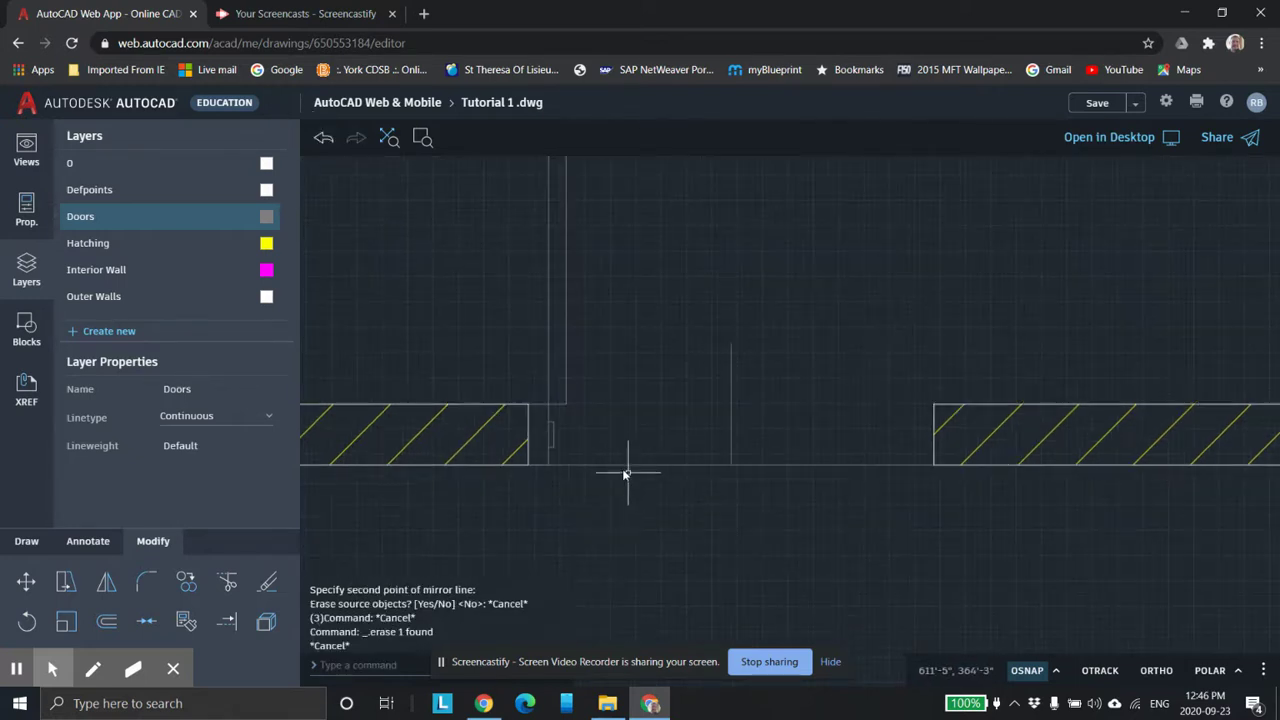
# Start a Mirror with the jamb's upper and face lines, the restored construction line and the three door stop lines selected
pyautogui.scroll(1, 580, 467)
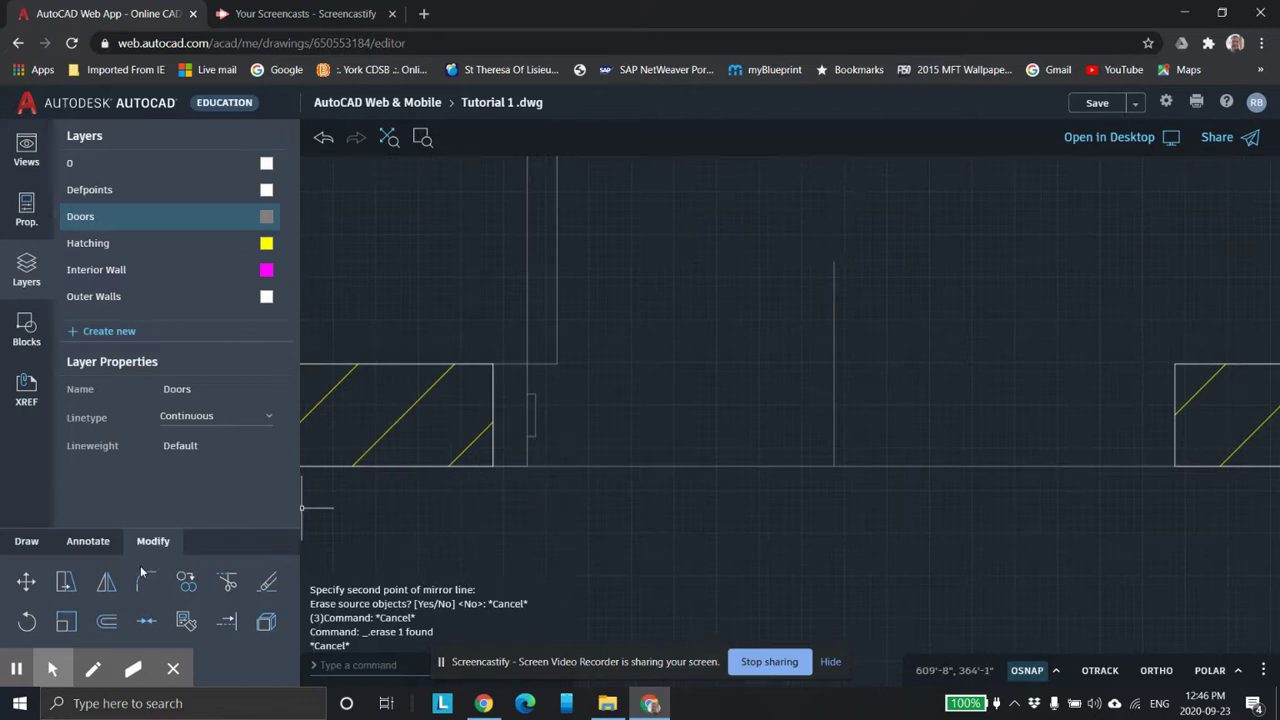
pyautogui.click(106, 588)
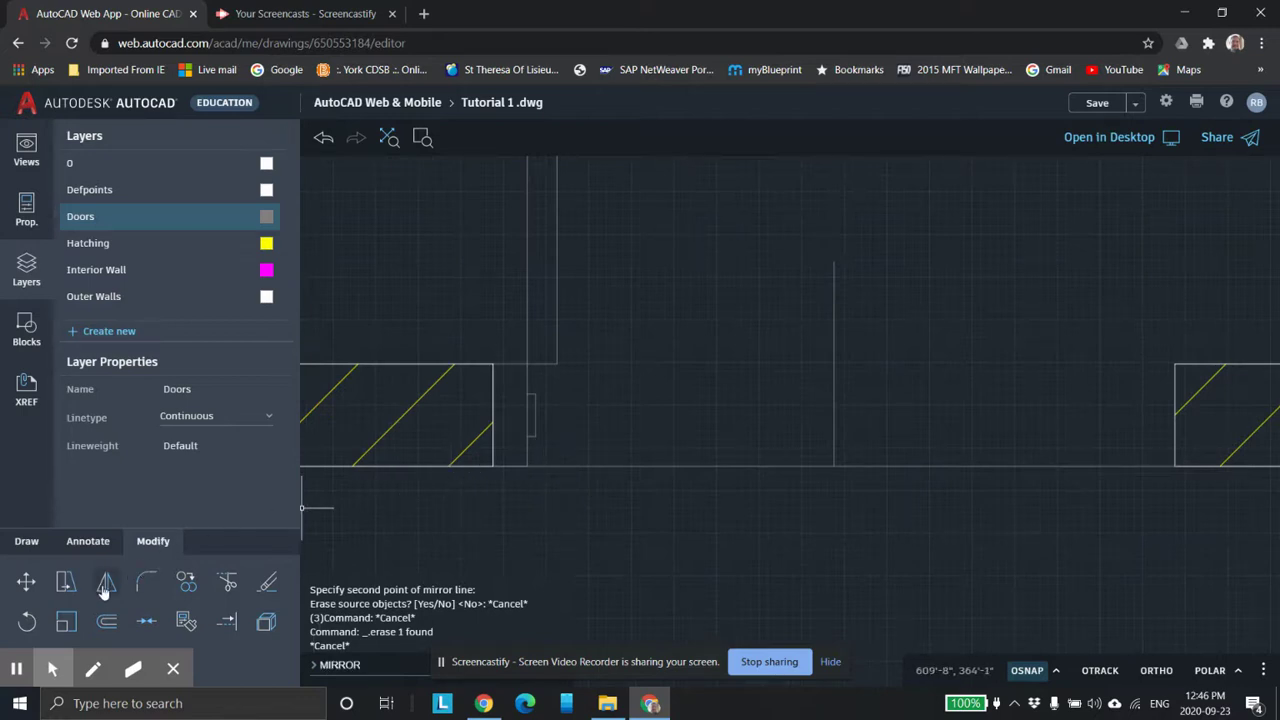
pyautogui.click(515, 365)
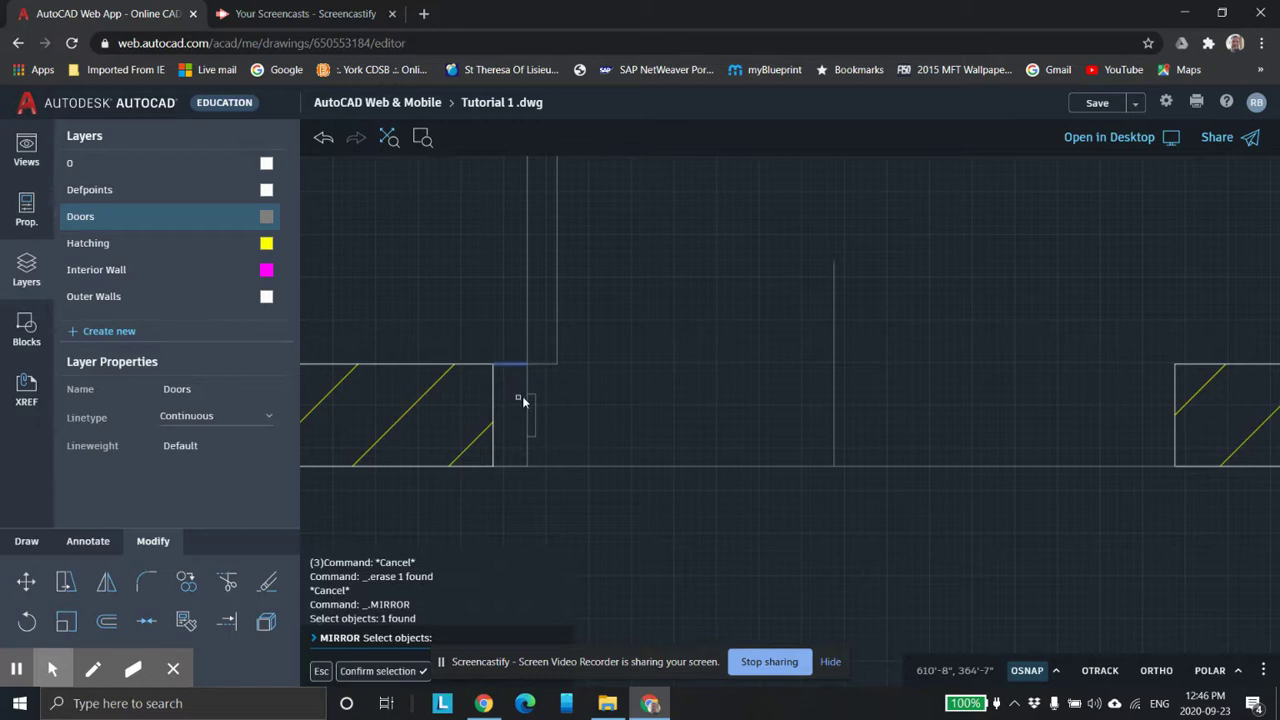
pyautogui.click(527, 388)
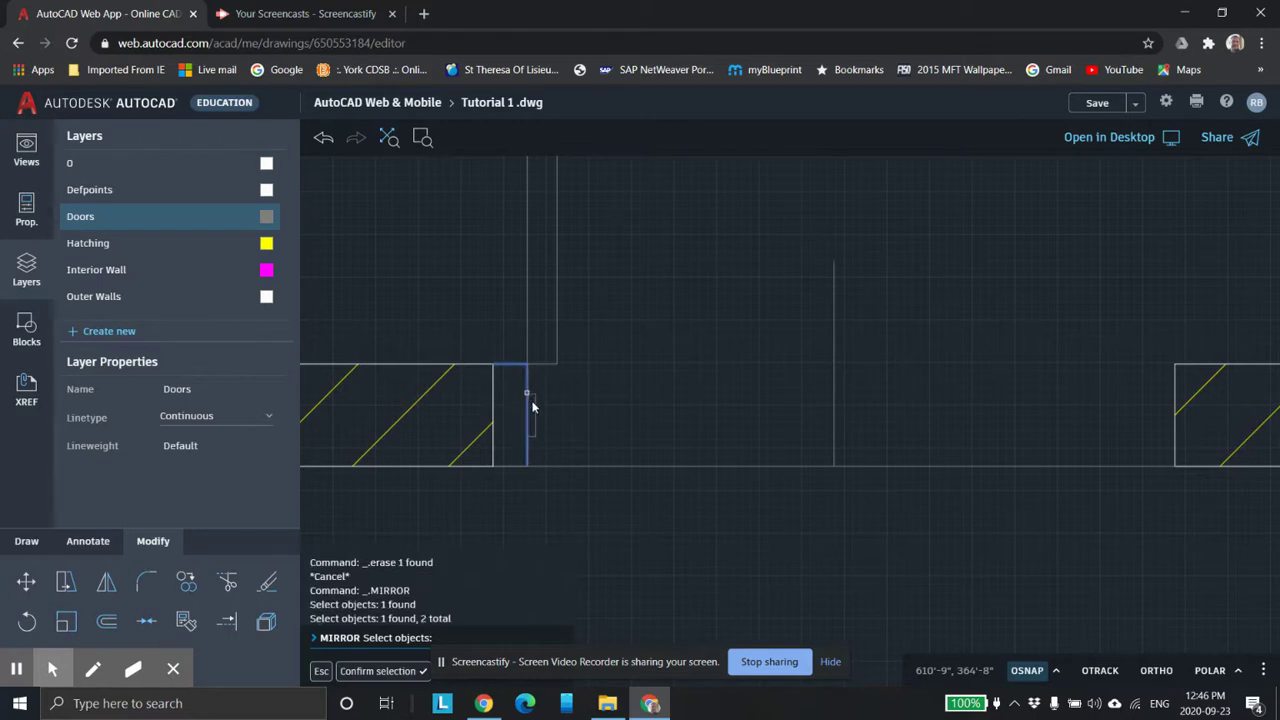
pyautogui.click(513, 465)
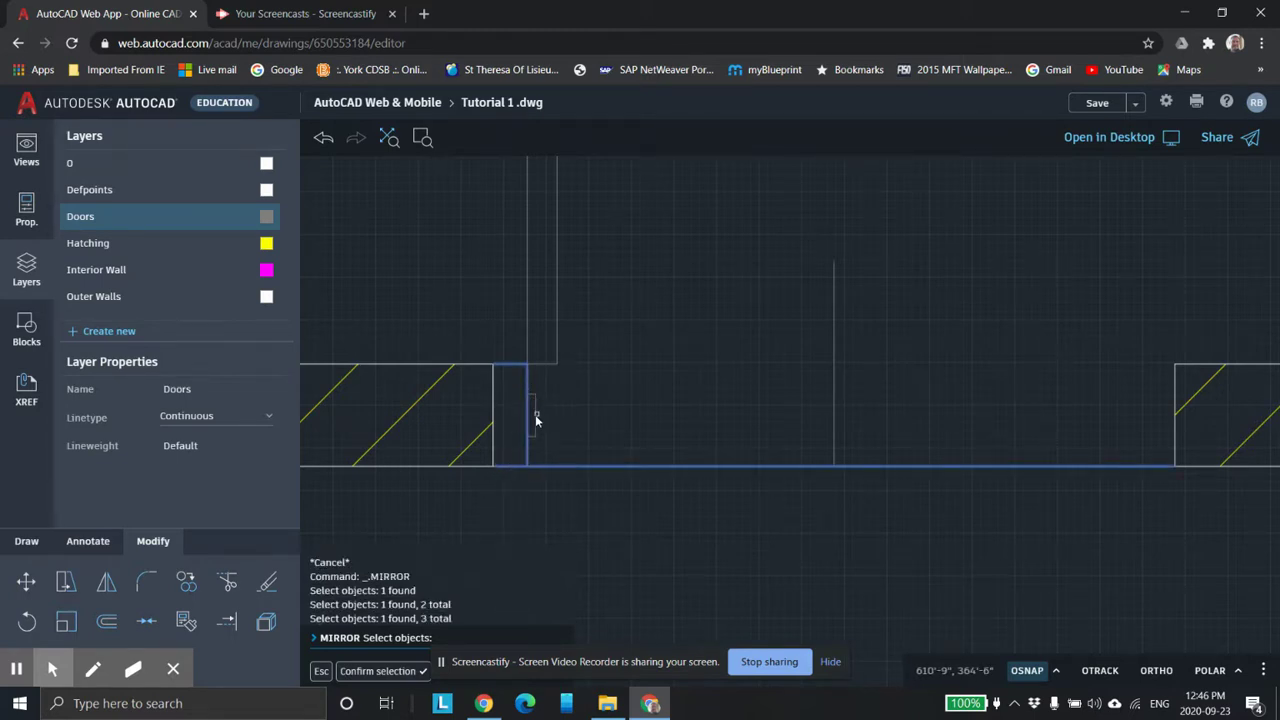
pyautogui.click(535, 418)
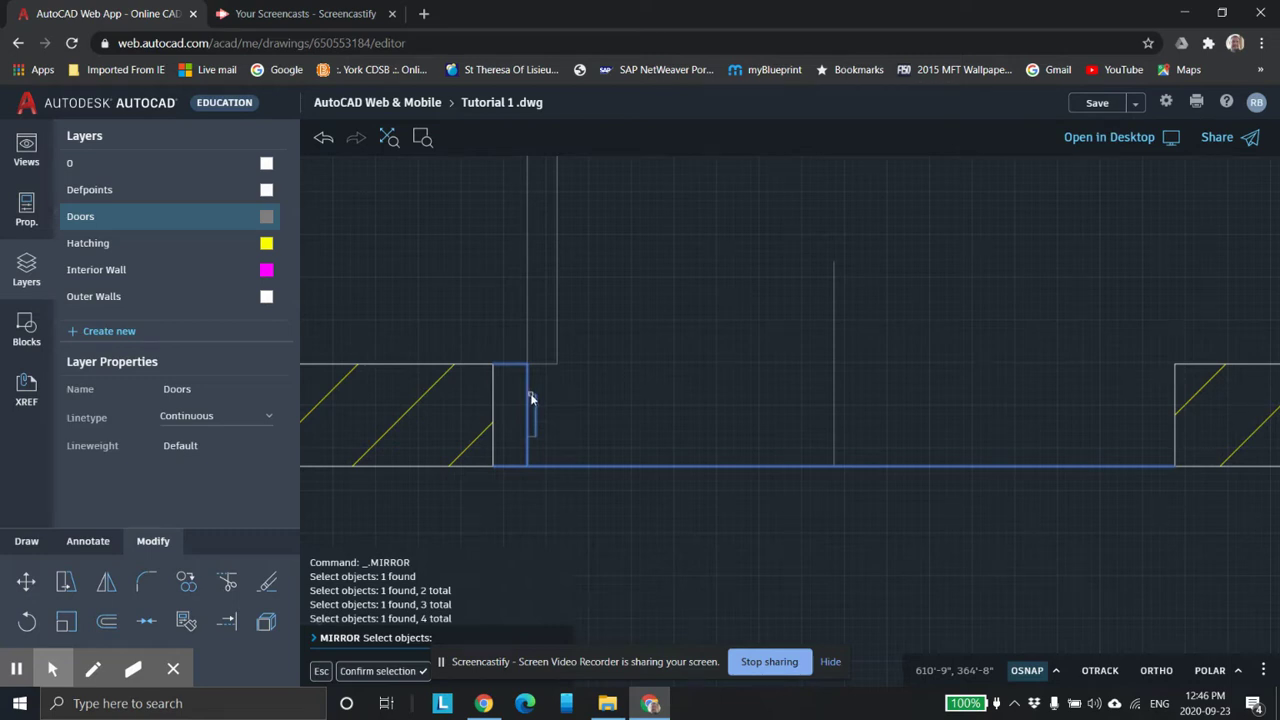
pyautogui.click(531, 398)
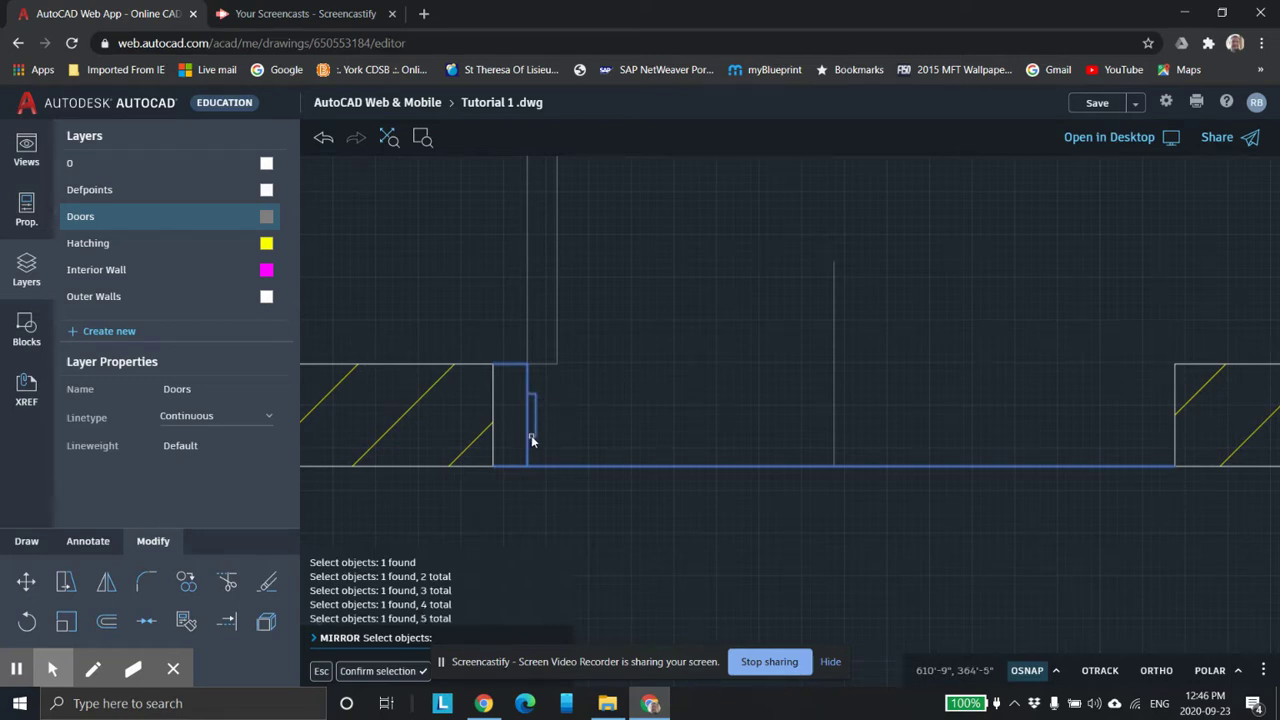
pyautogui.click(531, 435)
pyautogui.press('Return')
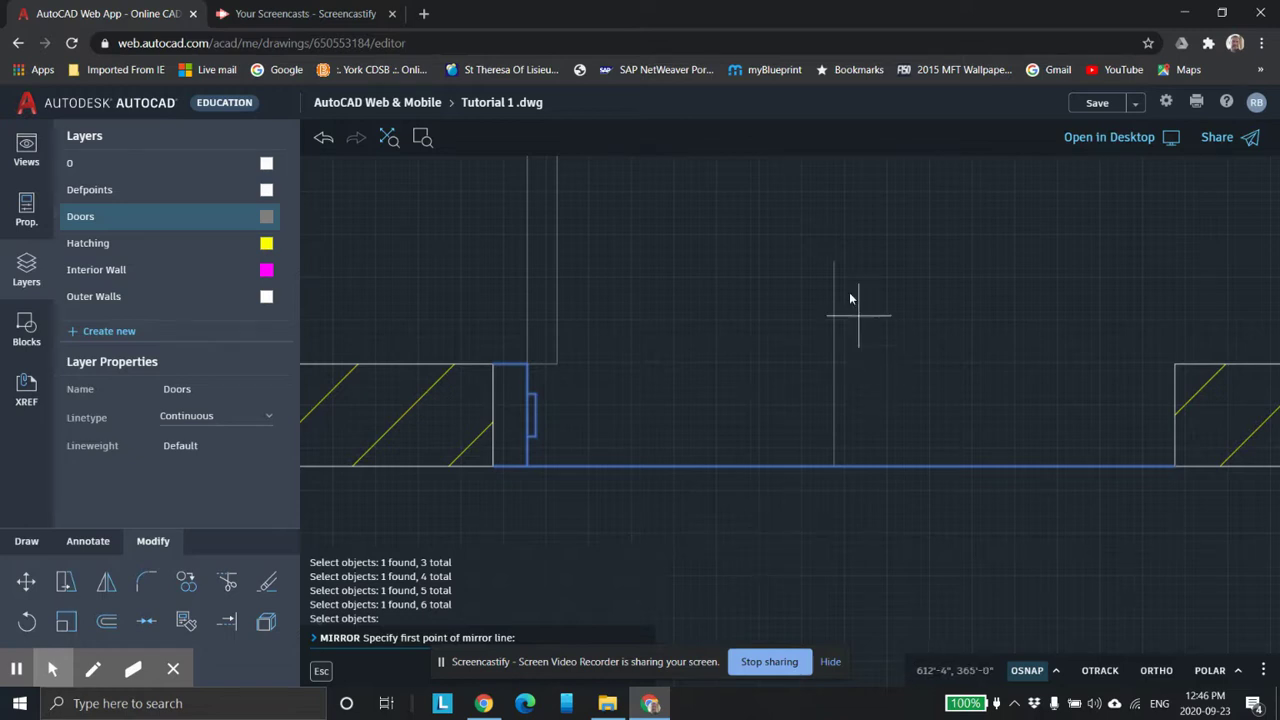
# Mirror the selected jamb and stop lines about the vertical centre line from its upper to its lower endpoint, keeping the source objects
pyautogui.click(840, 268)
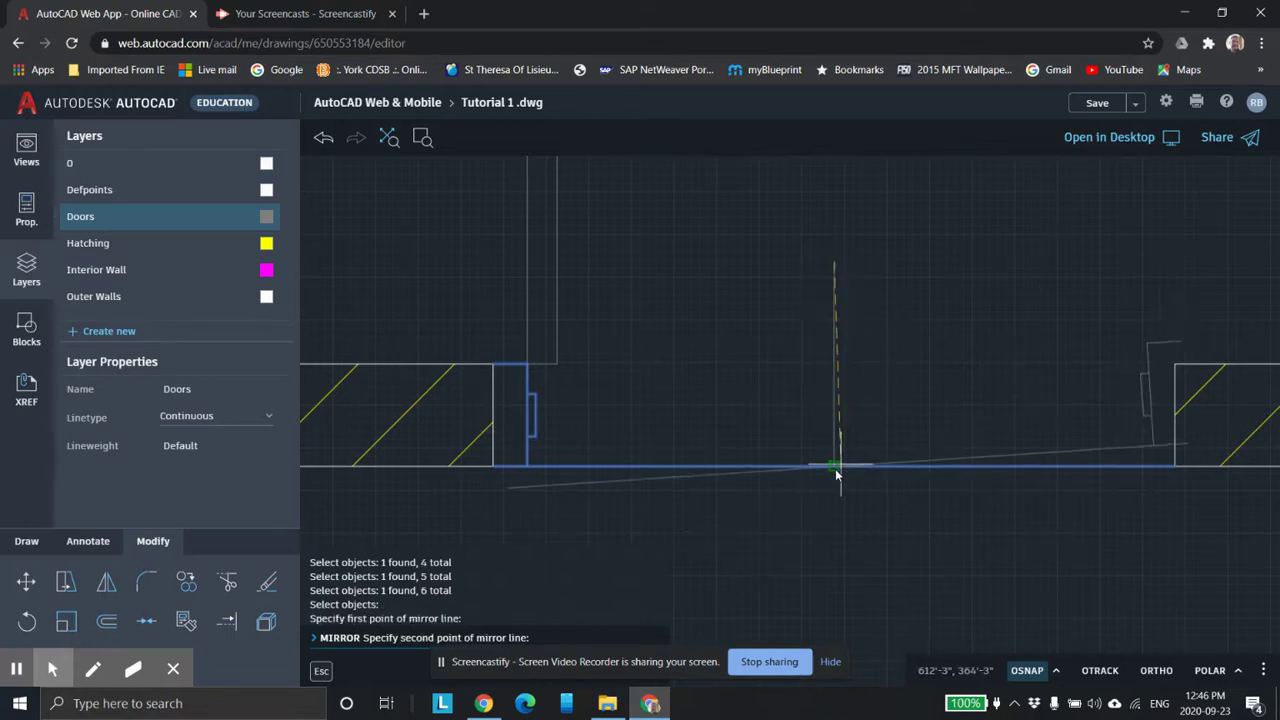
pyautogui.scroll(5, 834, 478)
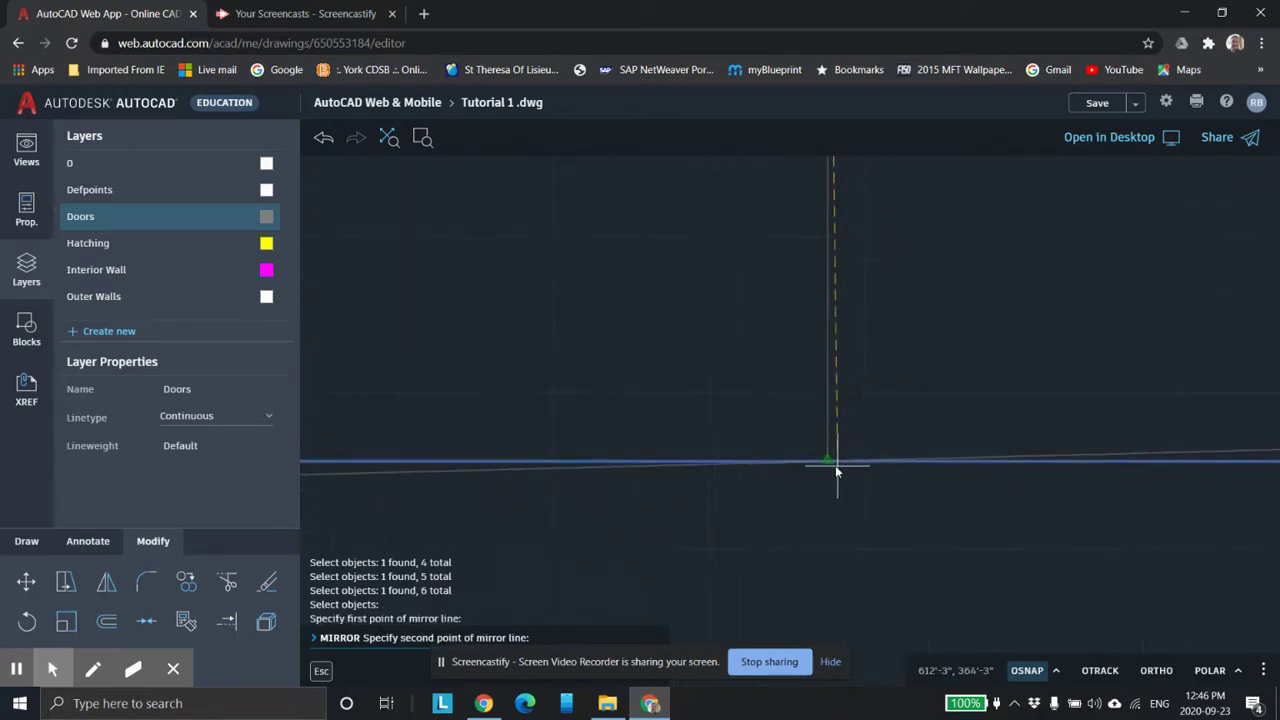
pyautogui.scroll(-3, 828, 459)
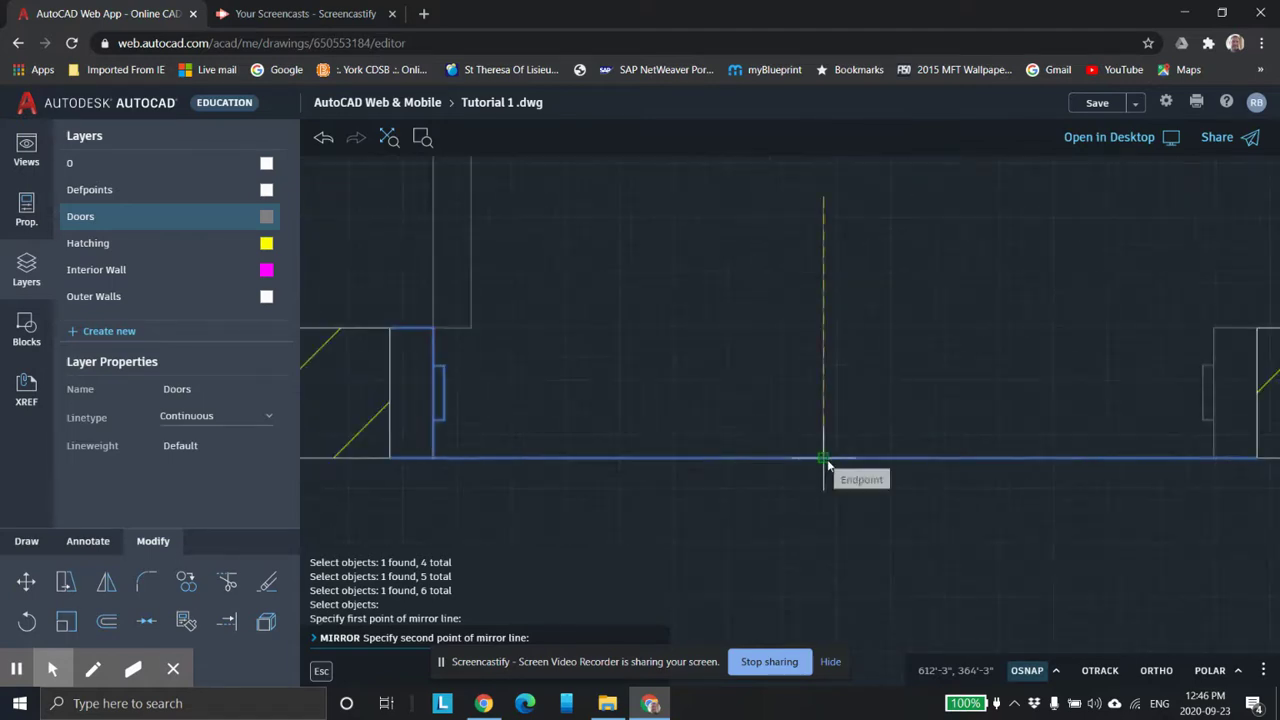
pyautogui.click(823, 459)
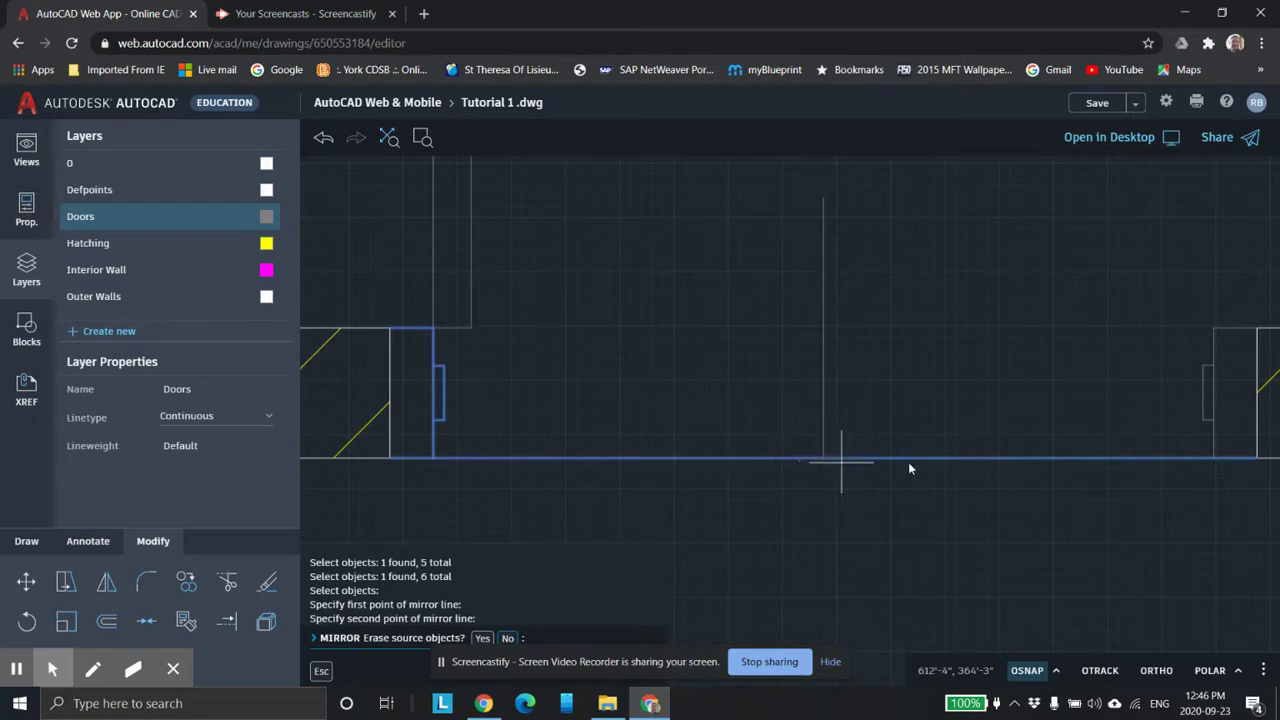
pyautogui.press('Return')
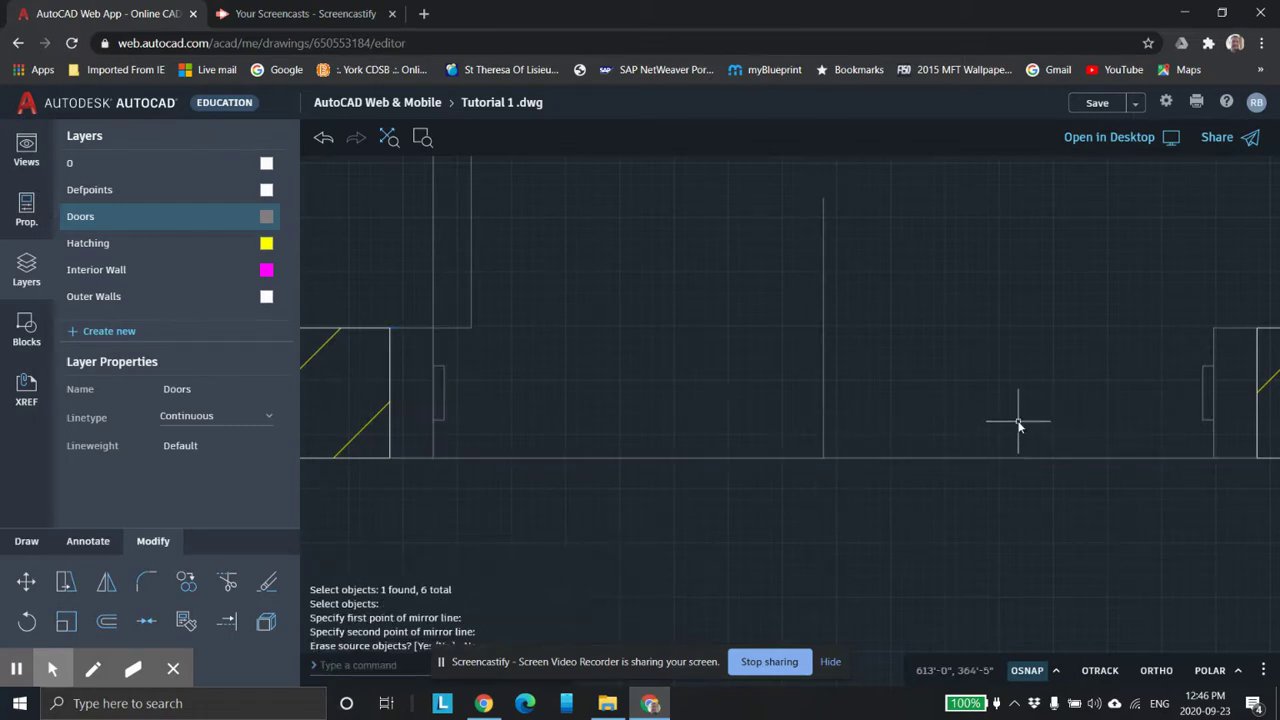
# Delete the original and mirrored construction lines that overlap across the bottom of the door opening
pyautogui.scroll(-3, 1018, 427)
pyautogui.scroll(-2, 946, 421)
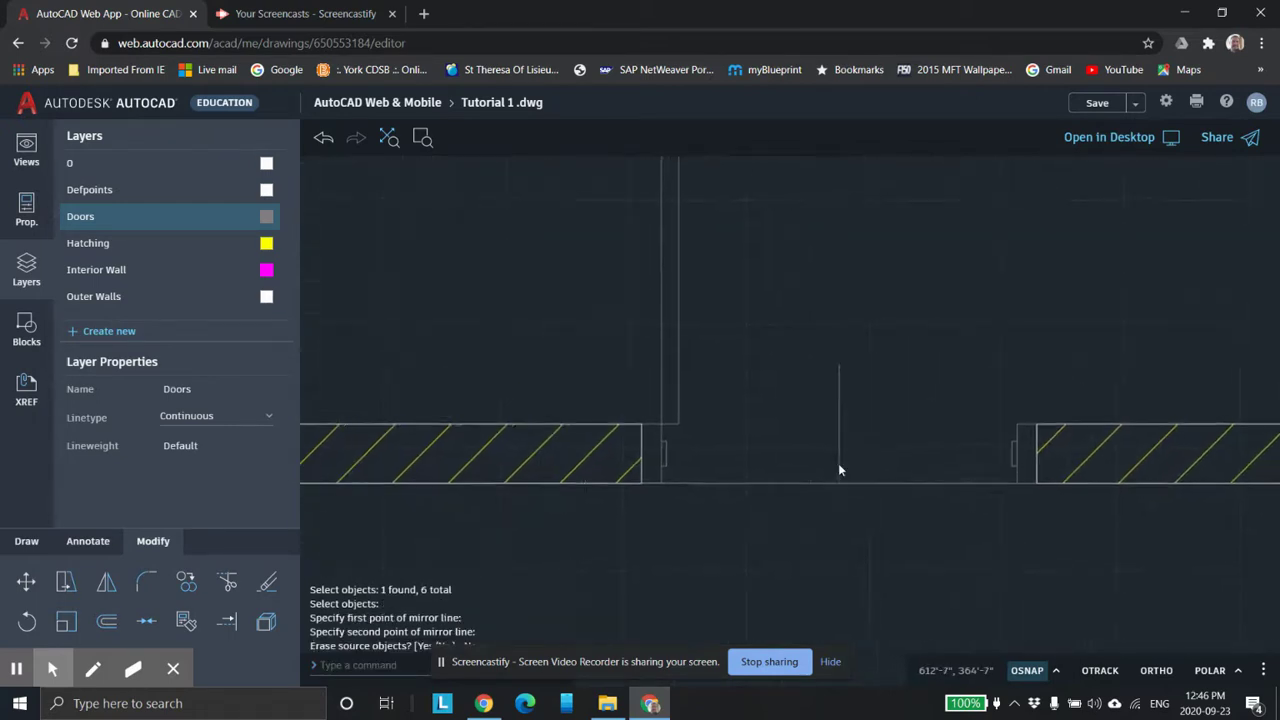
pyautogui.click(845, 496)
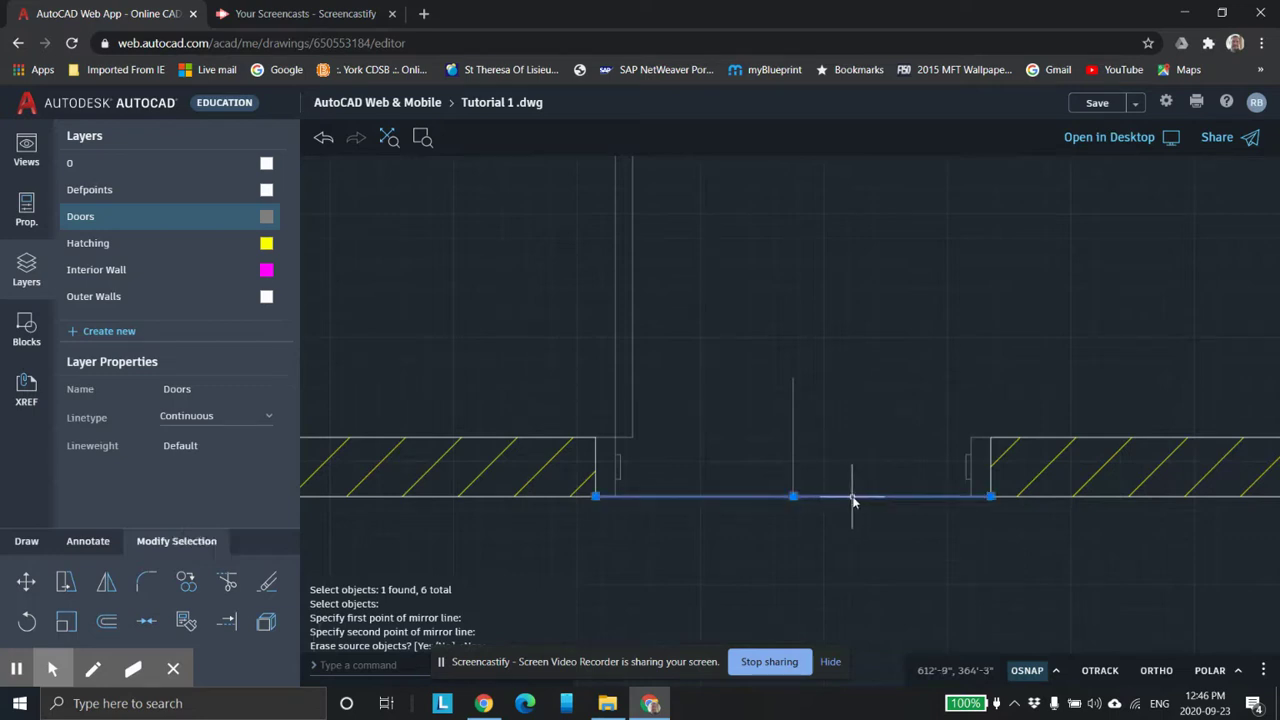
pyautogui.press('Delete')
pyautogui.scroll(2, 857, 522)
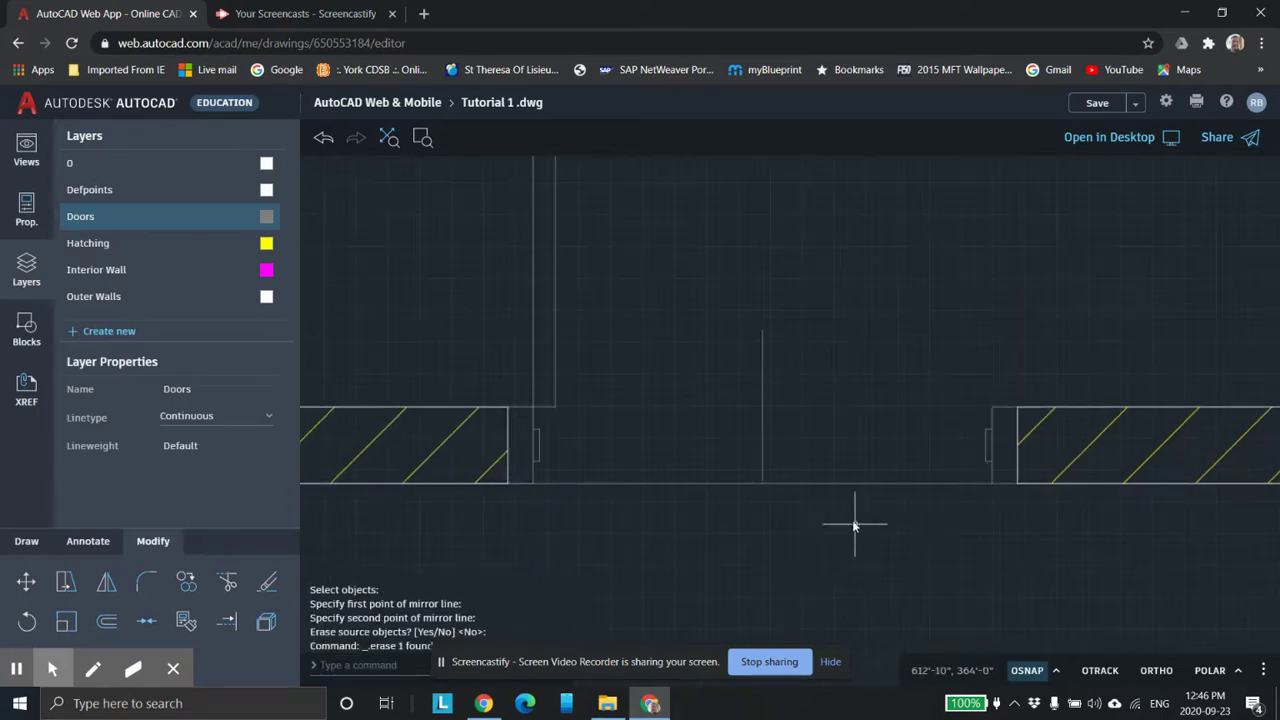
pyautogui.click(828, 484)
pyautogui.press('Delete')
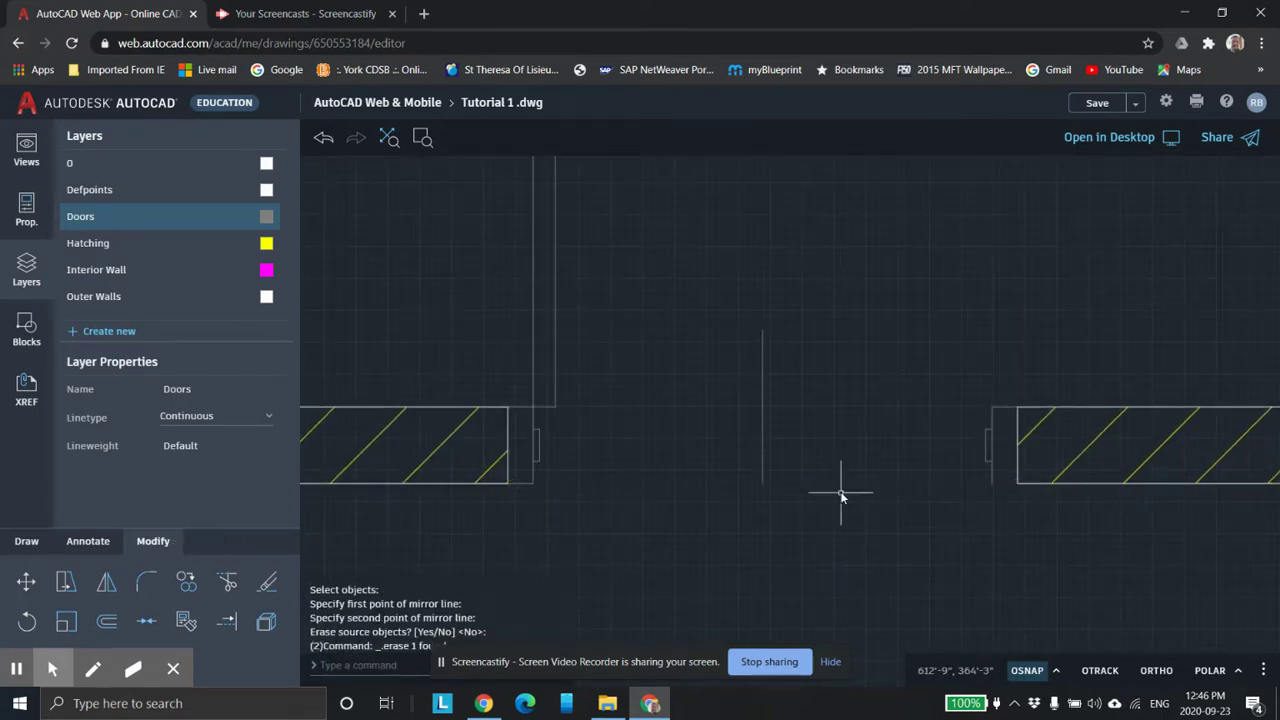
# Draw the mirrored jamb's missing lower line between the jamb face's lower end and the wall's lower corner
pyautogui.scroll(-2, 800, 530)
pyautogui.moveTo(894, 543); pyautogui.dragTo(735, 553, button='middle')
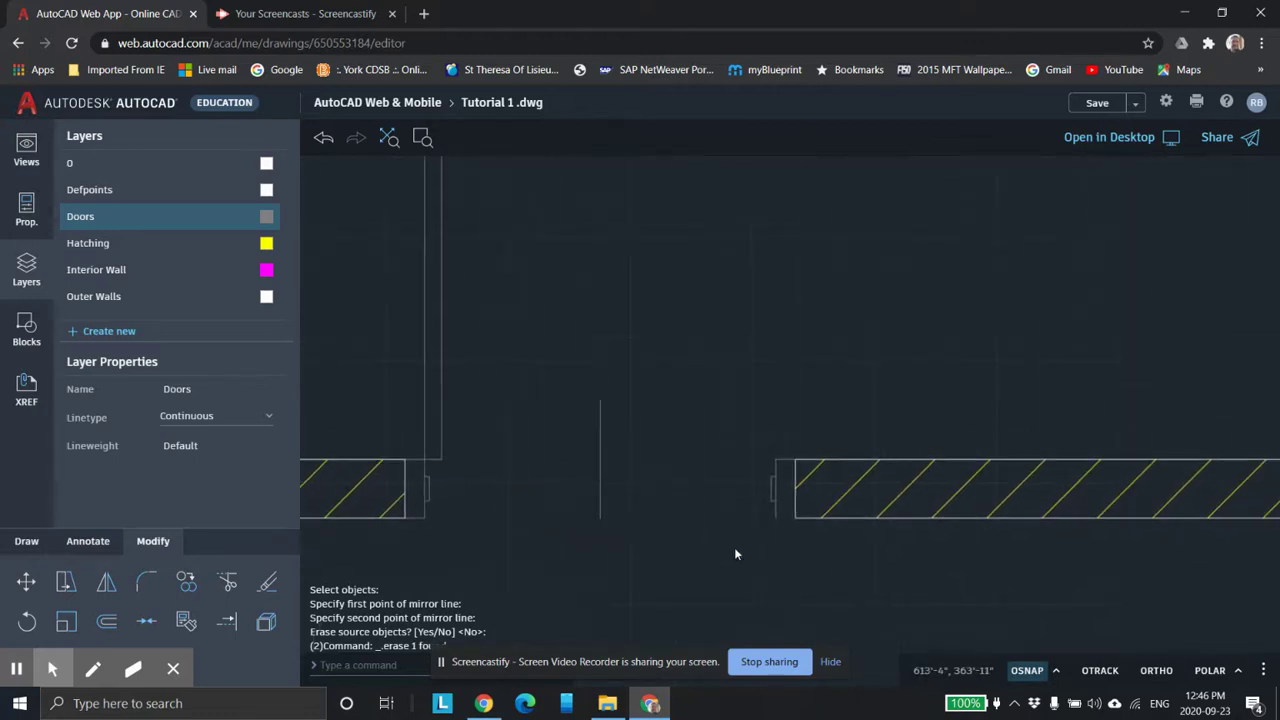
pyautogui.scroll(2, 769, 540)
pyautogui.scroll(2, 828, 541)
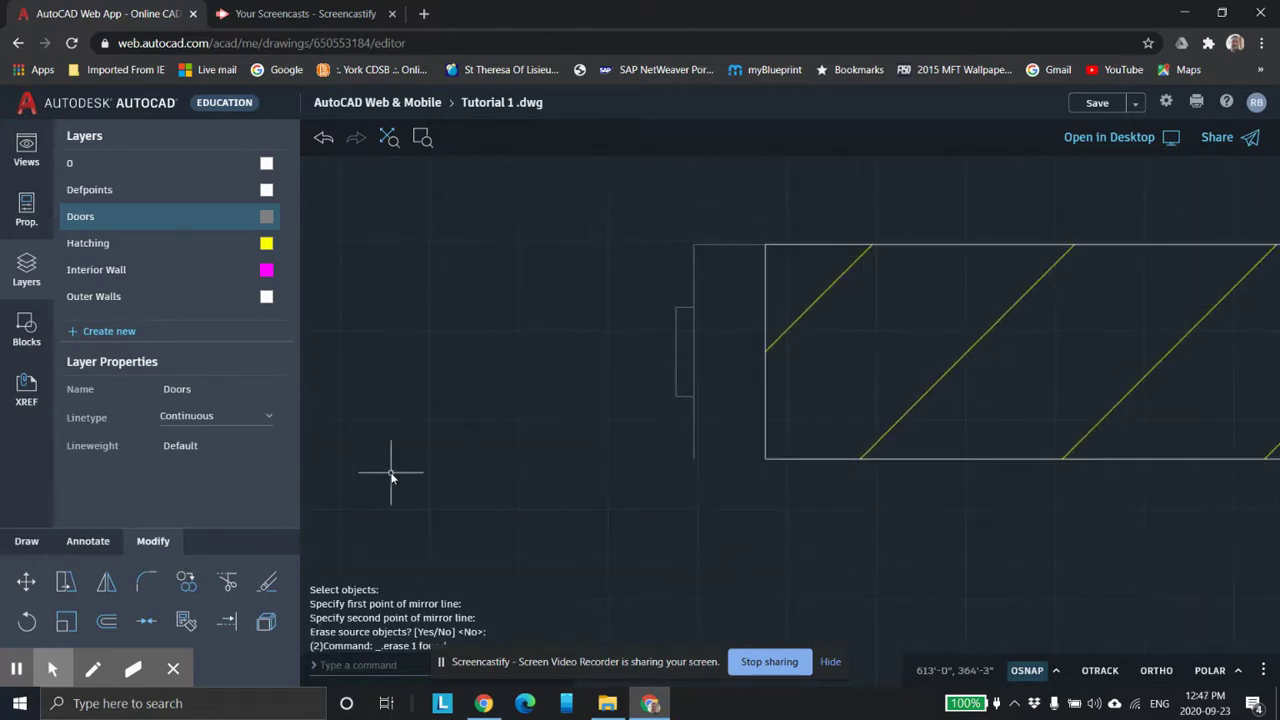
pyautogui.click(36, 541)
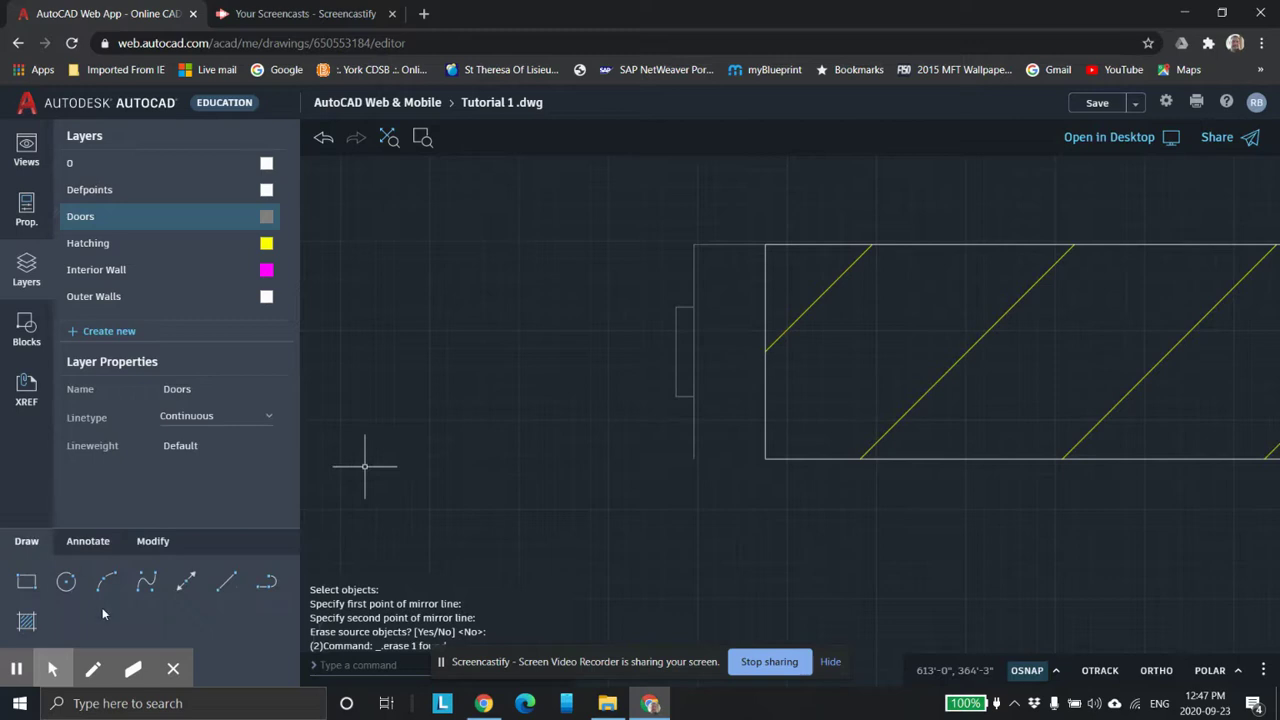
pyautogui.click(227, 583)
pyautogui.click(765, 459)
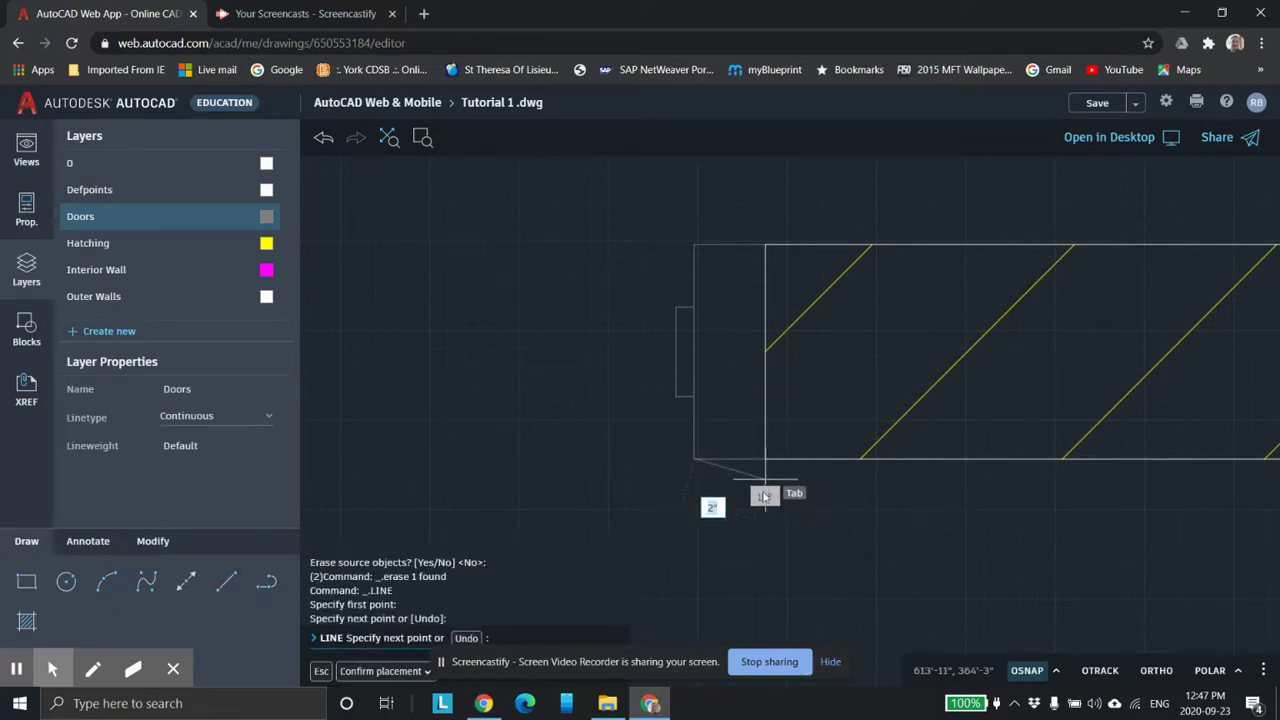
pyautogui.press('Escape')
pyautogui.press('Escape')
pyautogui.scroll(-4, 757, 523)
pyautogui.scroll(-2, 757, 523)
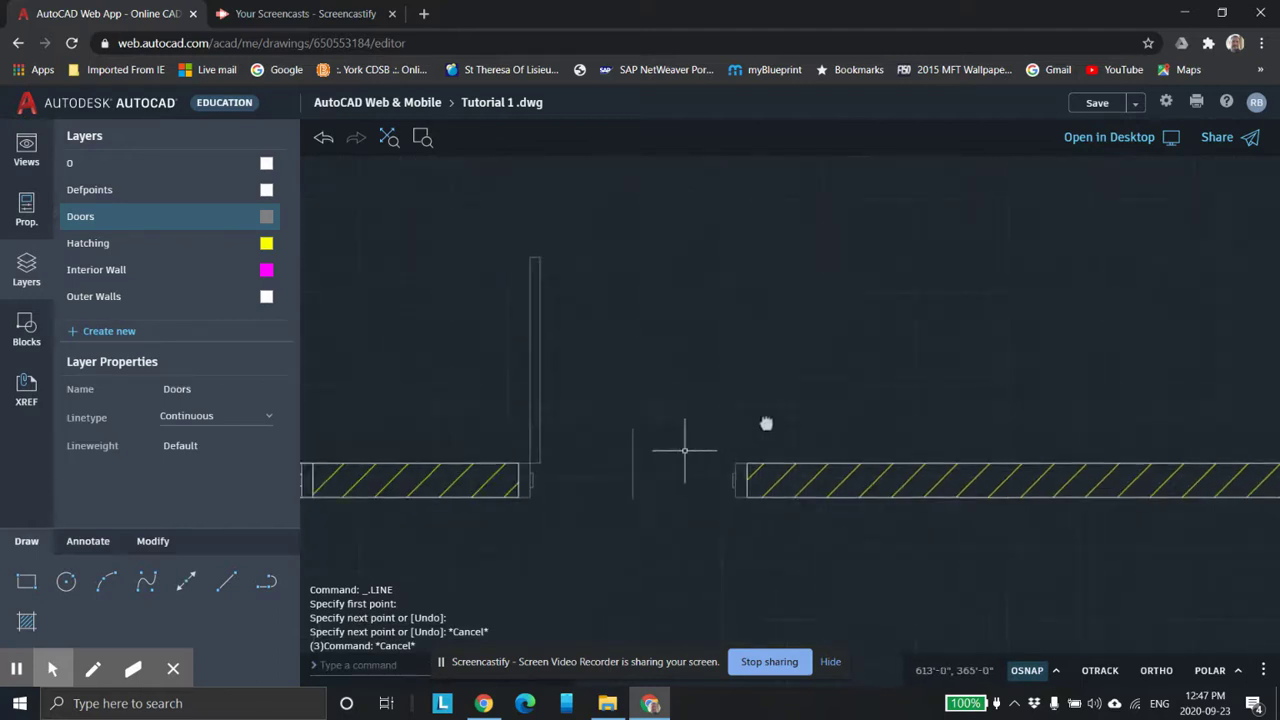
pyautogui.scroll(-2, 1071, 407)
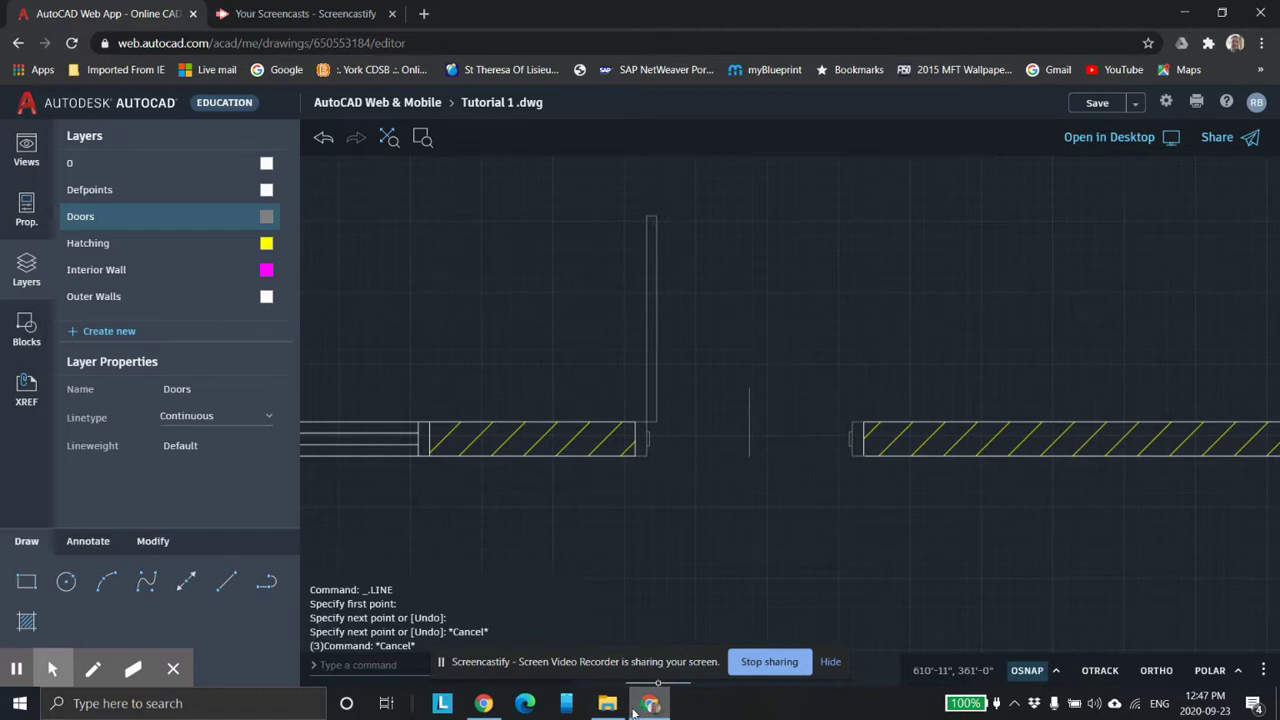
# Draw the door swing as a three-point arc through the door leaf's two top corners, ending at the opposite jamb's upper corner
pyautogui.moveTo(607, 703)
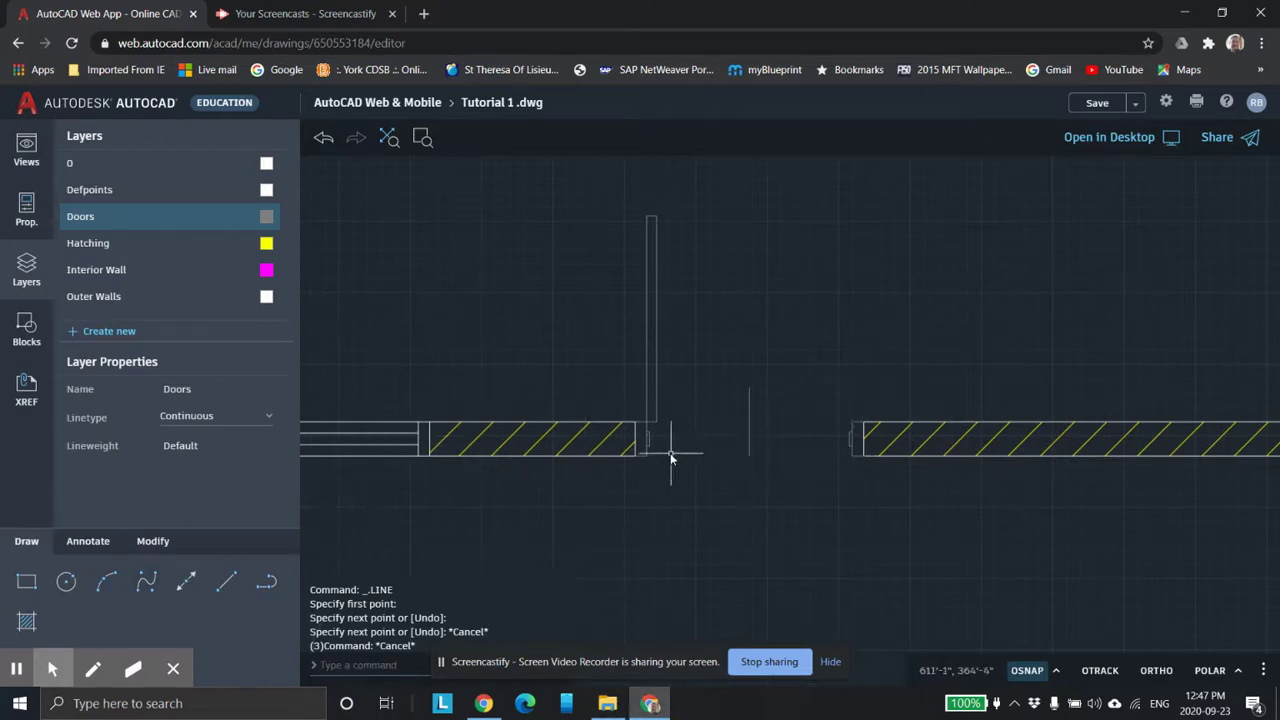
pyautogui.scroll(-3, 740, 438)
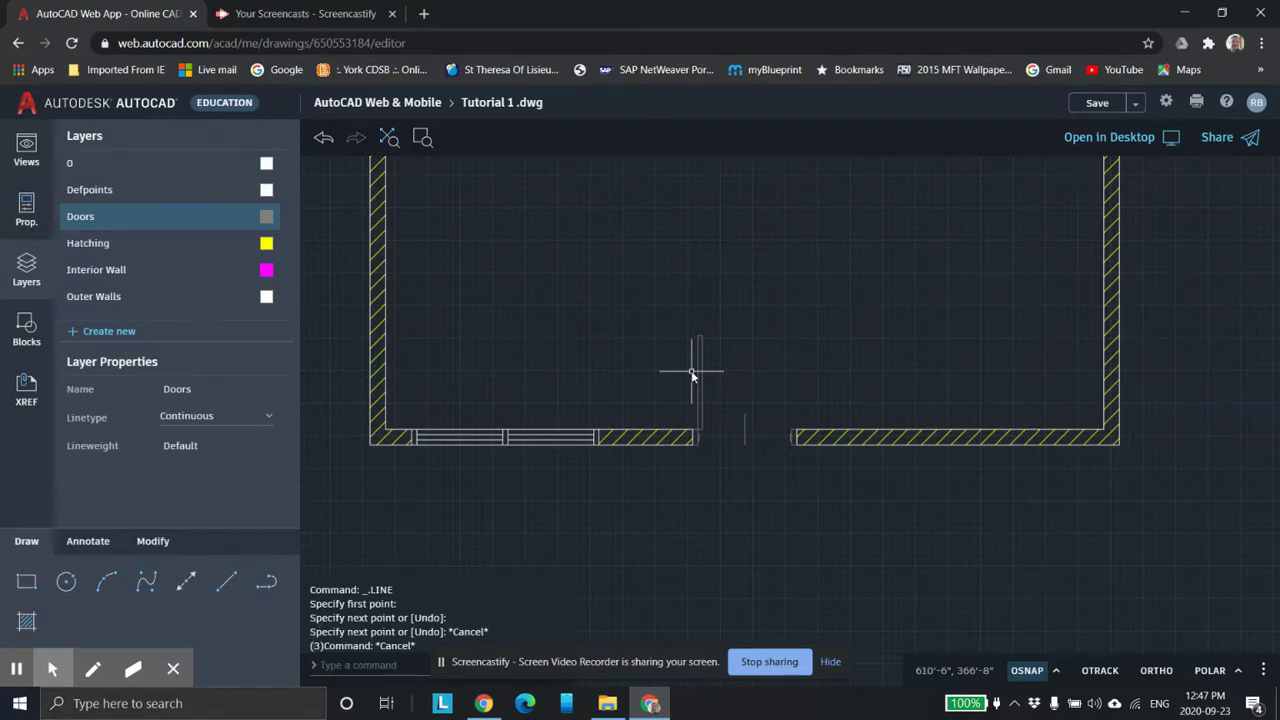
pyautogui.scroll(-2, 710, 350)
pyautogui.moveTo(708, 383); pyautogui.dragTo(550, 469, button='middle')
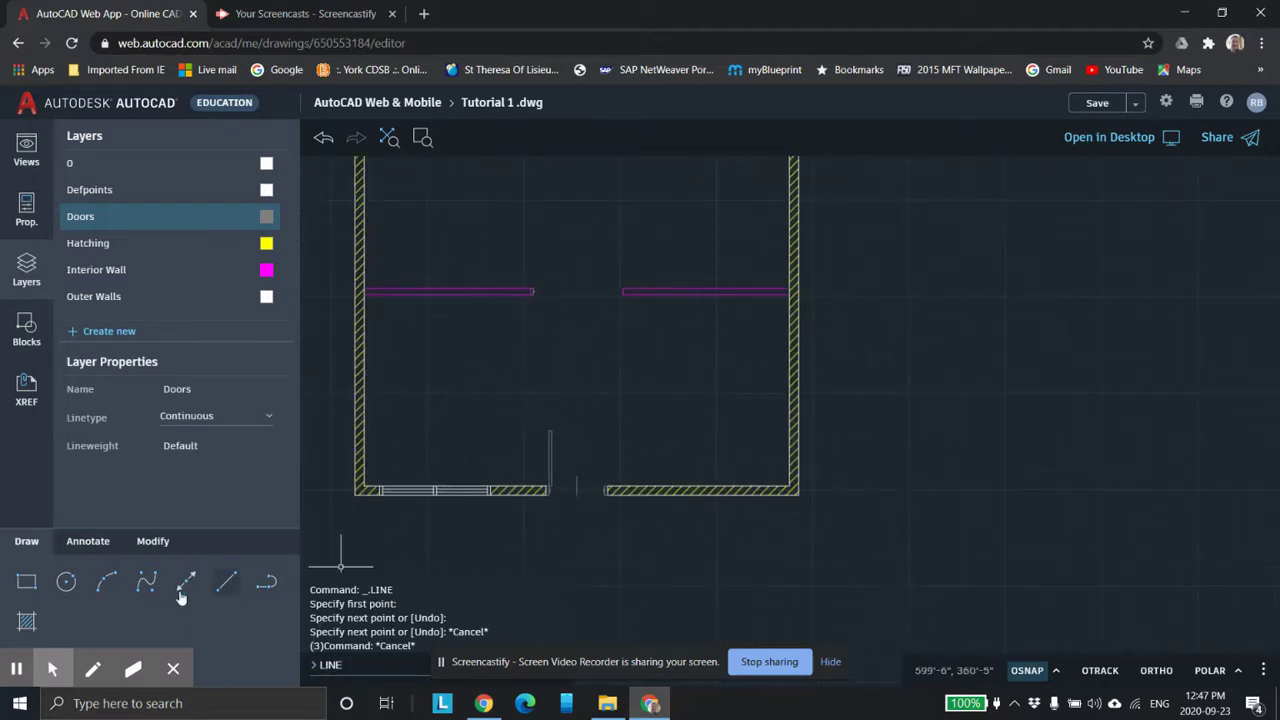
pyautogui.click(107, 585)
pyautogui.scroll(3, 617, 376)
pyautogui.moveTo(575, 397); pyautogui.dragTo(651, 267, button='middle')
pyautogui.scroll(3, 600, 345)
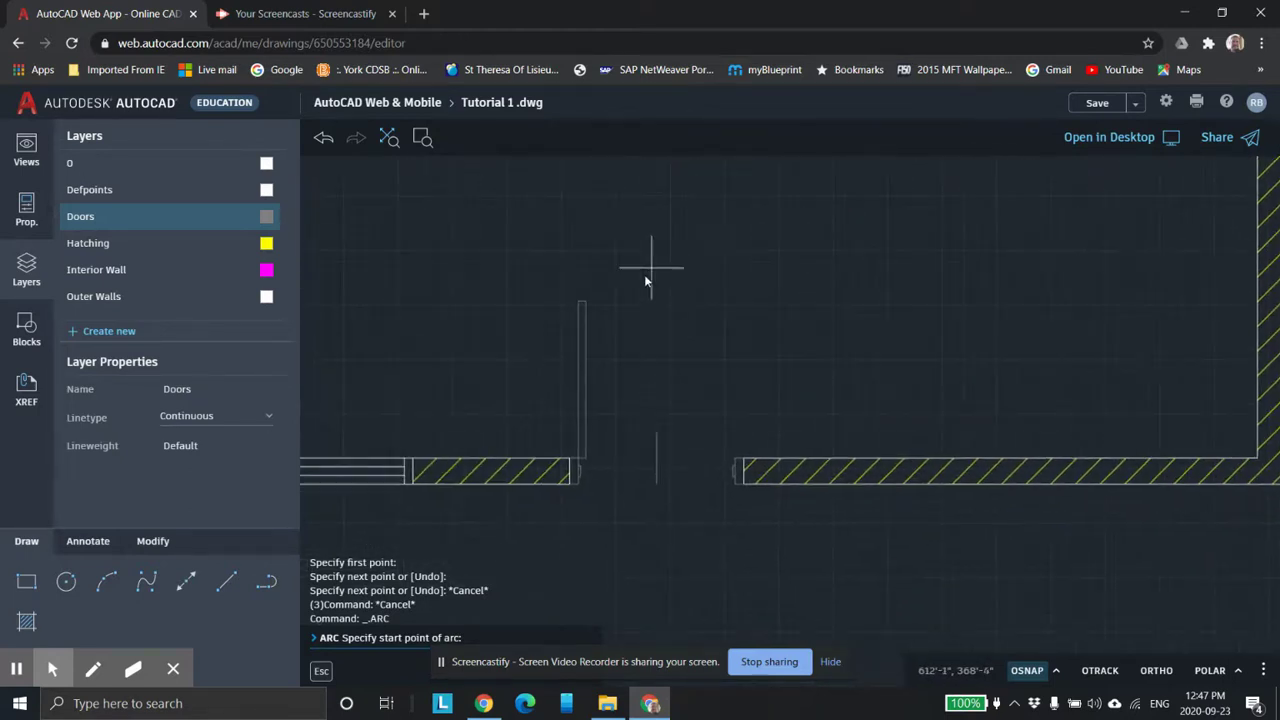
pyautogui.scroll(5, 640, 275)
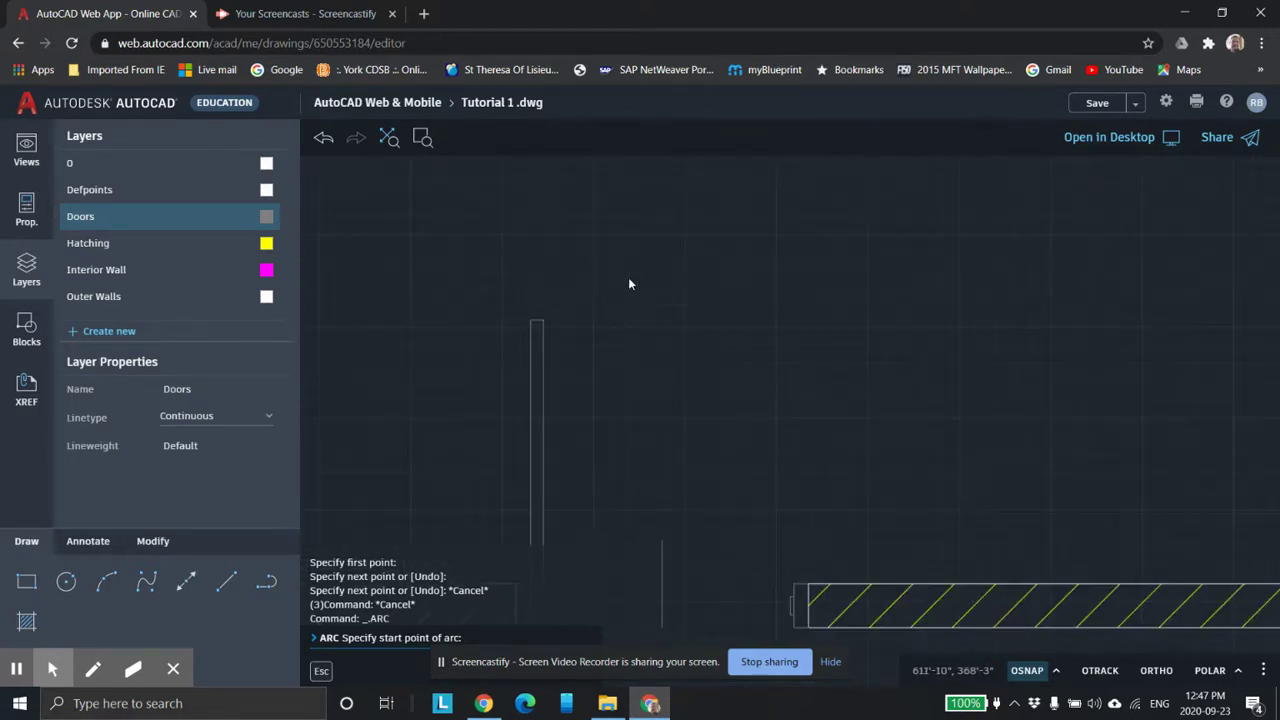
pyautogui.click(352, 399)
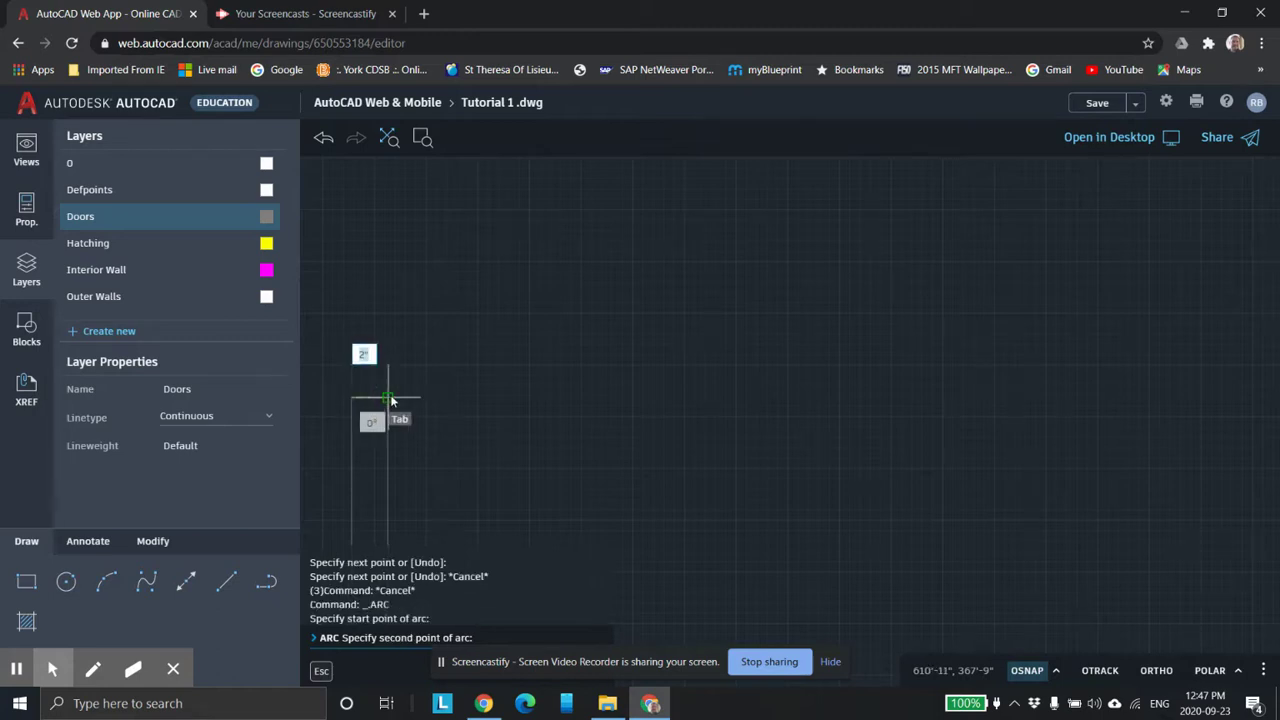
pyautogui.click(389, 399)
pyautogui.scroll(-3, 611, 376)
pyautogui.moveTo(754, 420); pyautogui.dragTo(758, 342, button='middle')
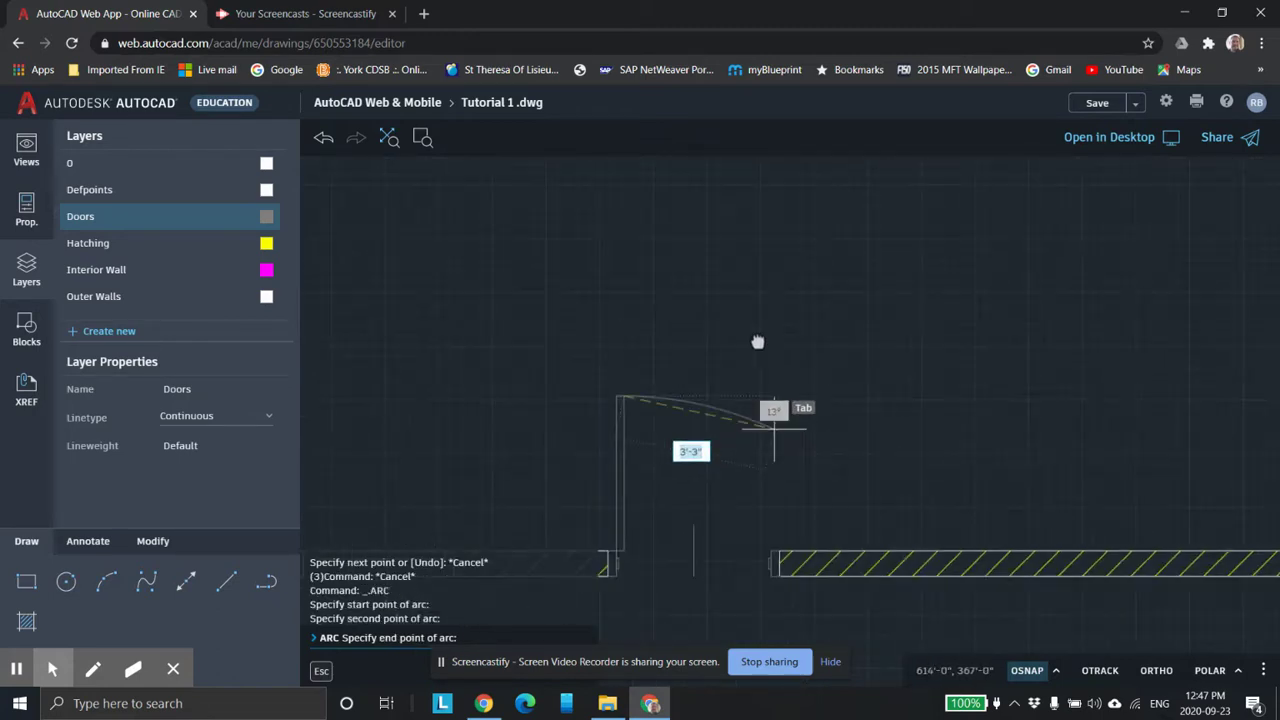
pyautogui.scroll(5, 745, 340)
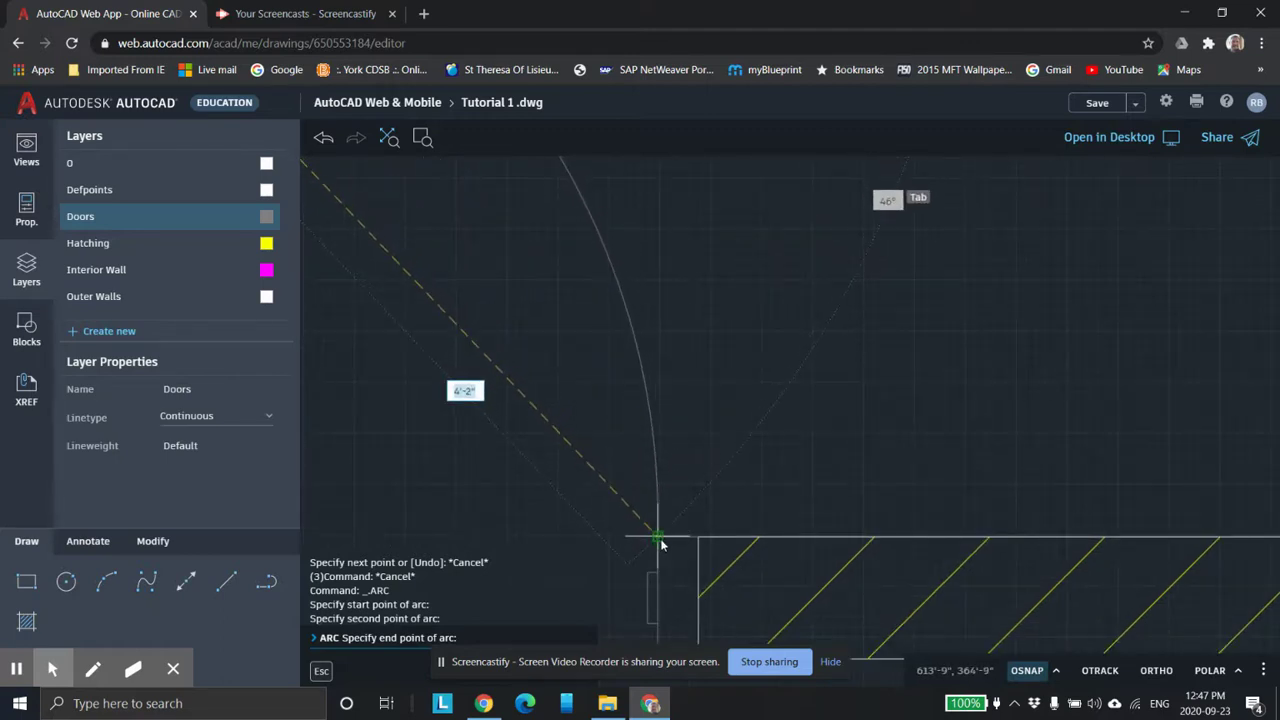
pyautogui.click(660, 541)
pyautogui.press('Escape')
pyautogui.scroll(-3, 810, 380)
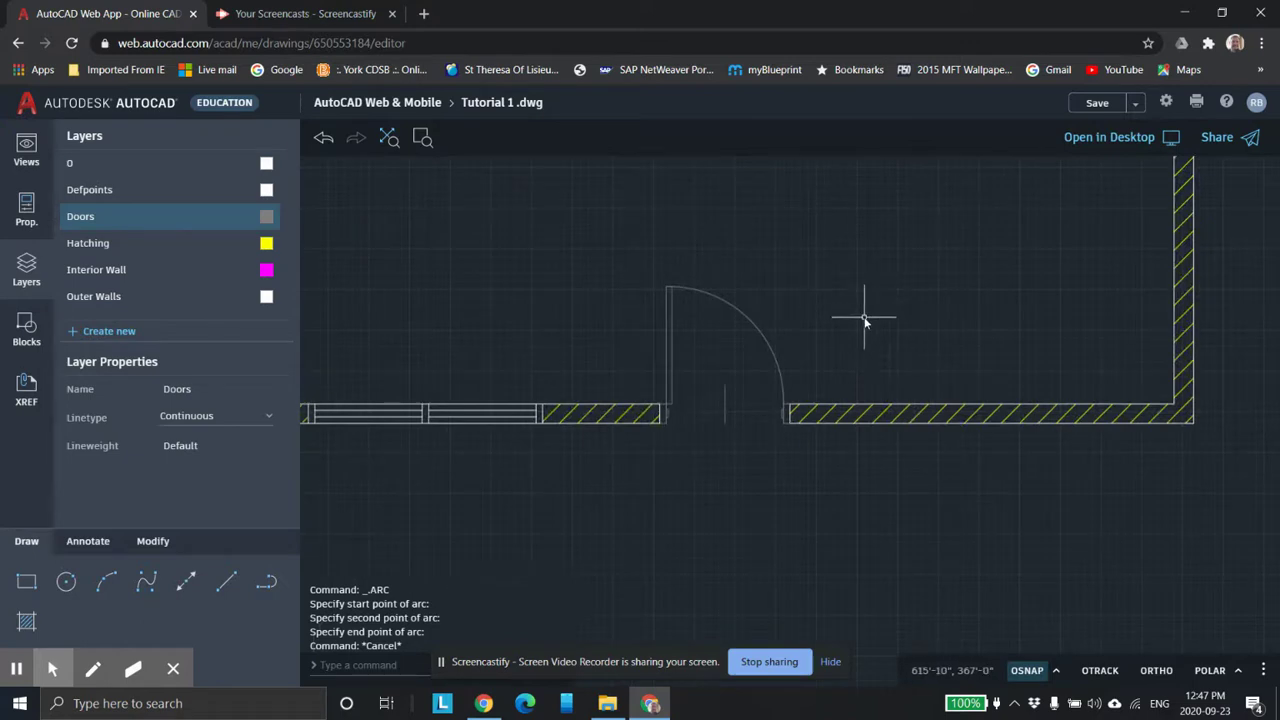
pyautogui.moveTo(863, 318); pyautogui.dragTo(777, 375, button='middle')
pyautogui.scroll(4, 670, 418)
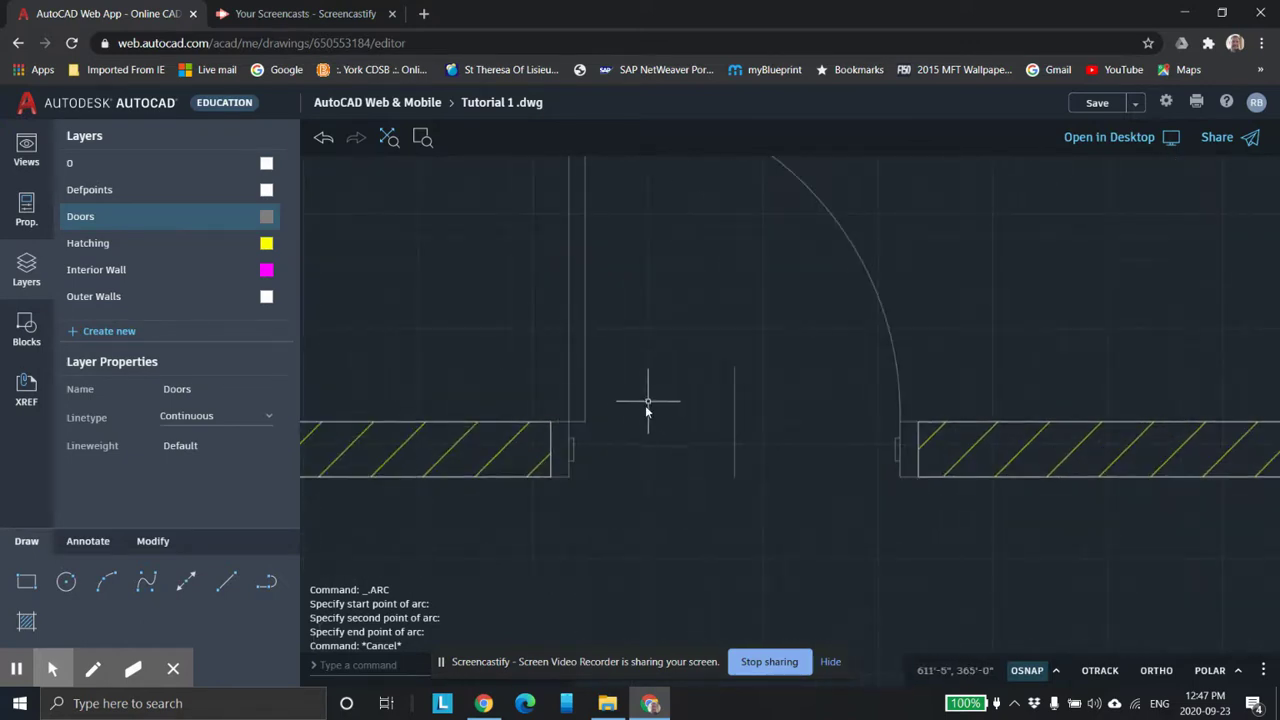
# Delete the door leaf's inner vertical line and the existing door swing arc
pyautogui.scroll(-3, 635, 408)
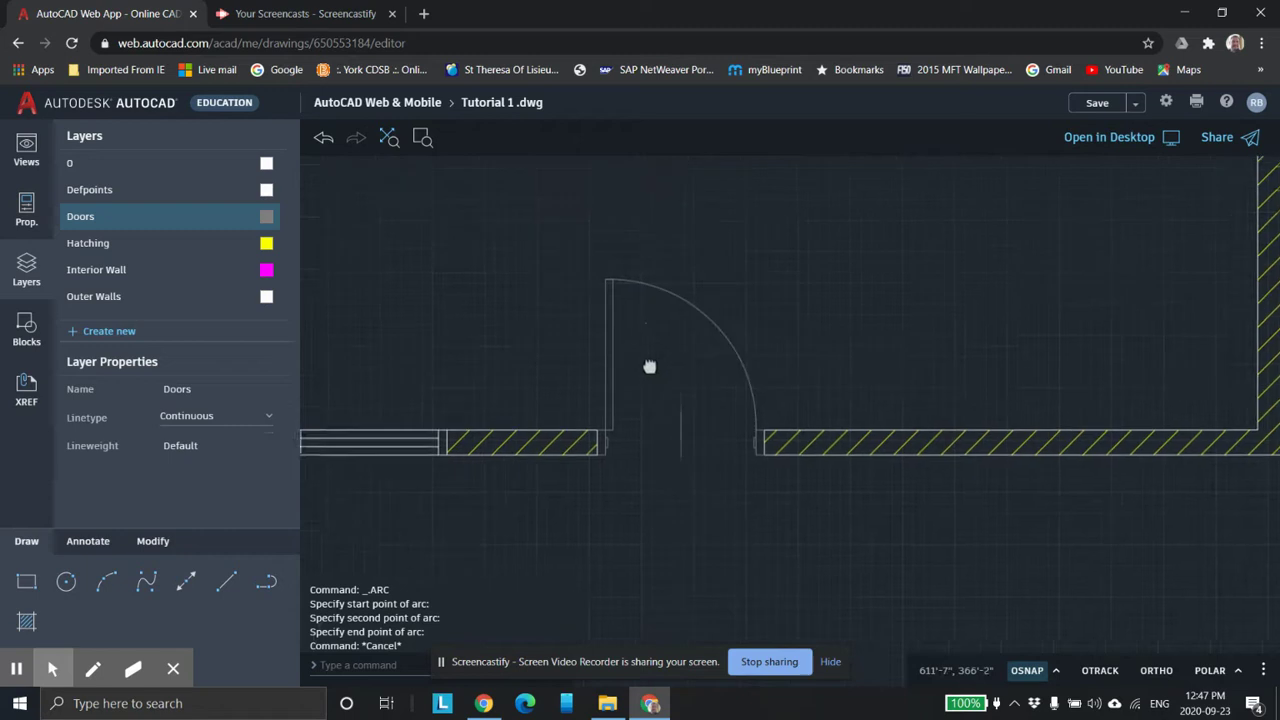
pyautogui.scroll(1, 652, 378)
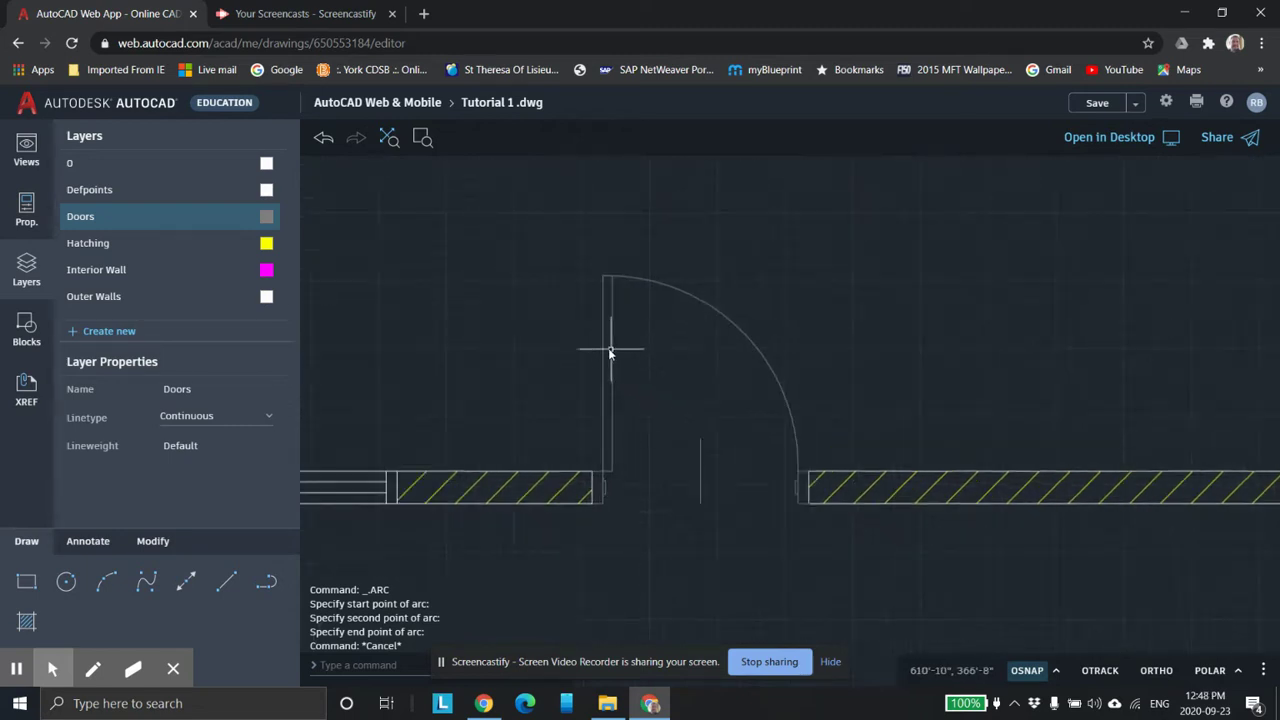
pyautogui.scroll(2, 629, 465)
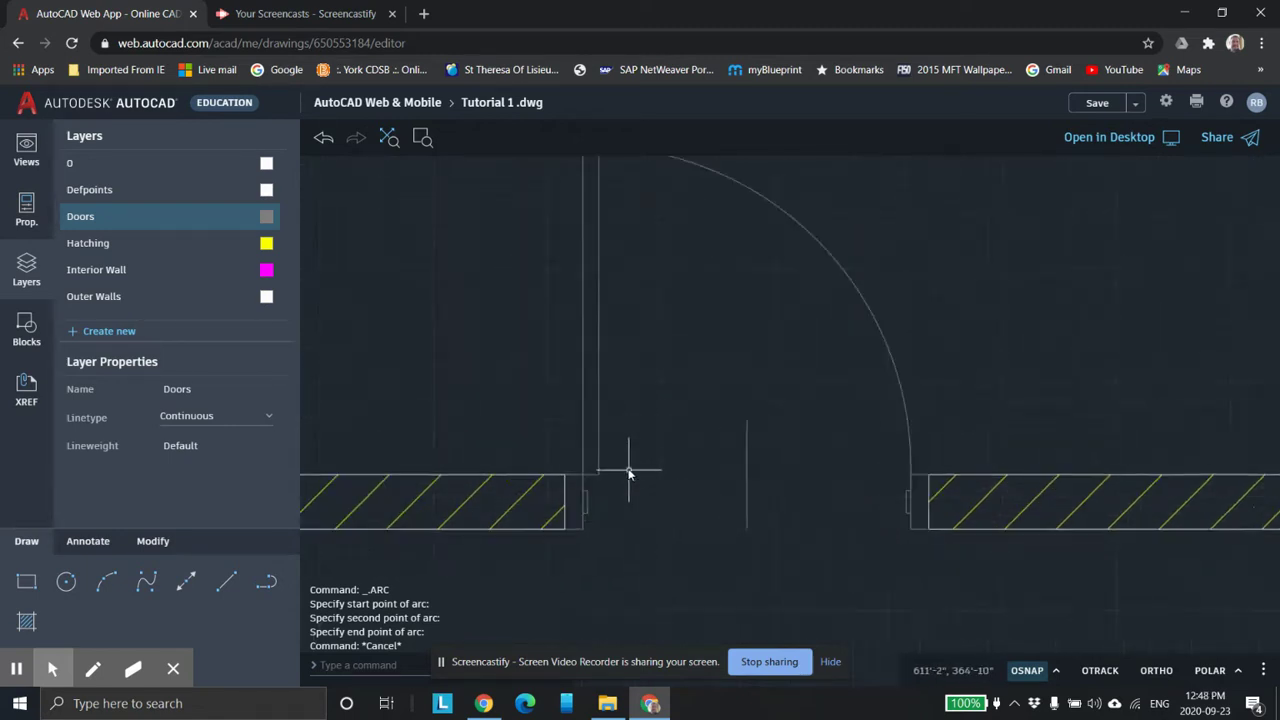
pyautogui.click(598, 374)
pyautogui.press('Delete')
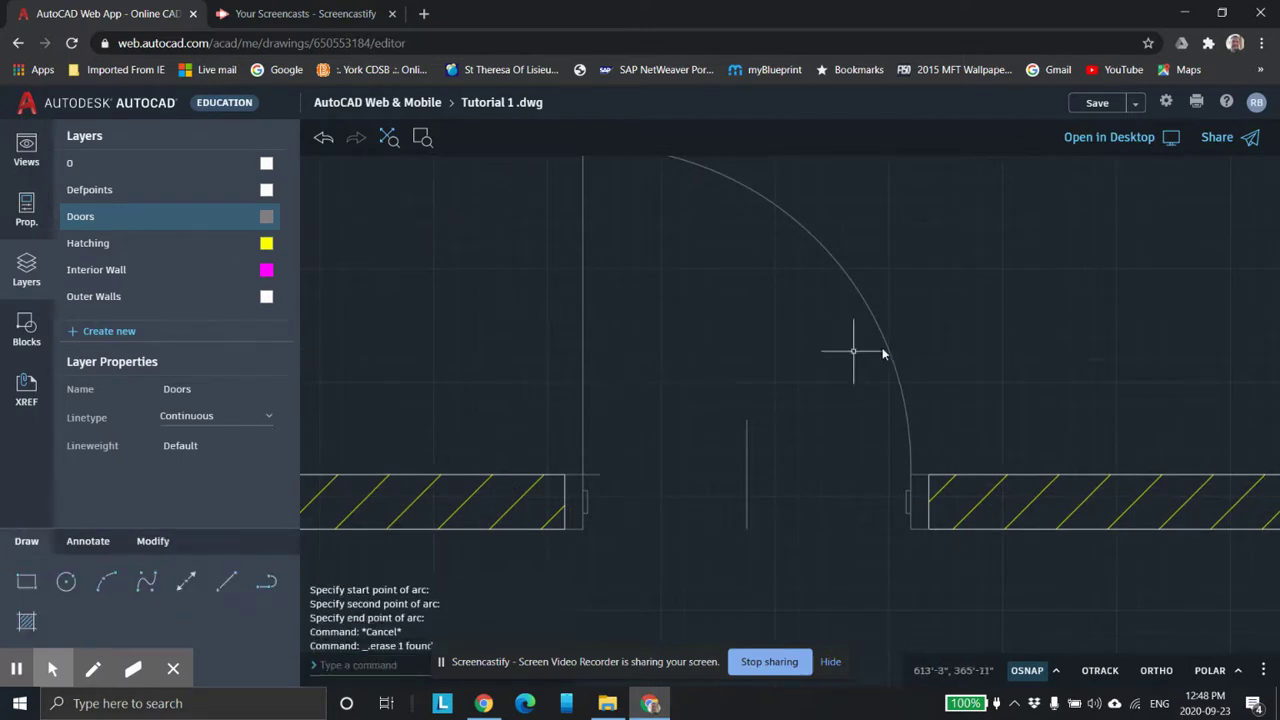
pyautogui.click(880, 335)
pyautogui.press('Delete')
pyautogui.scroll(-2, 674, 386)
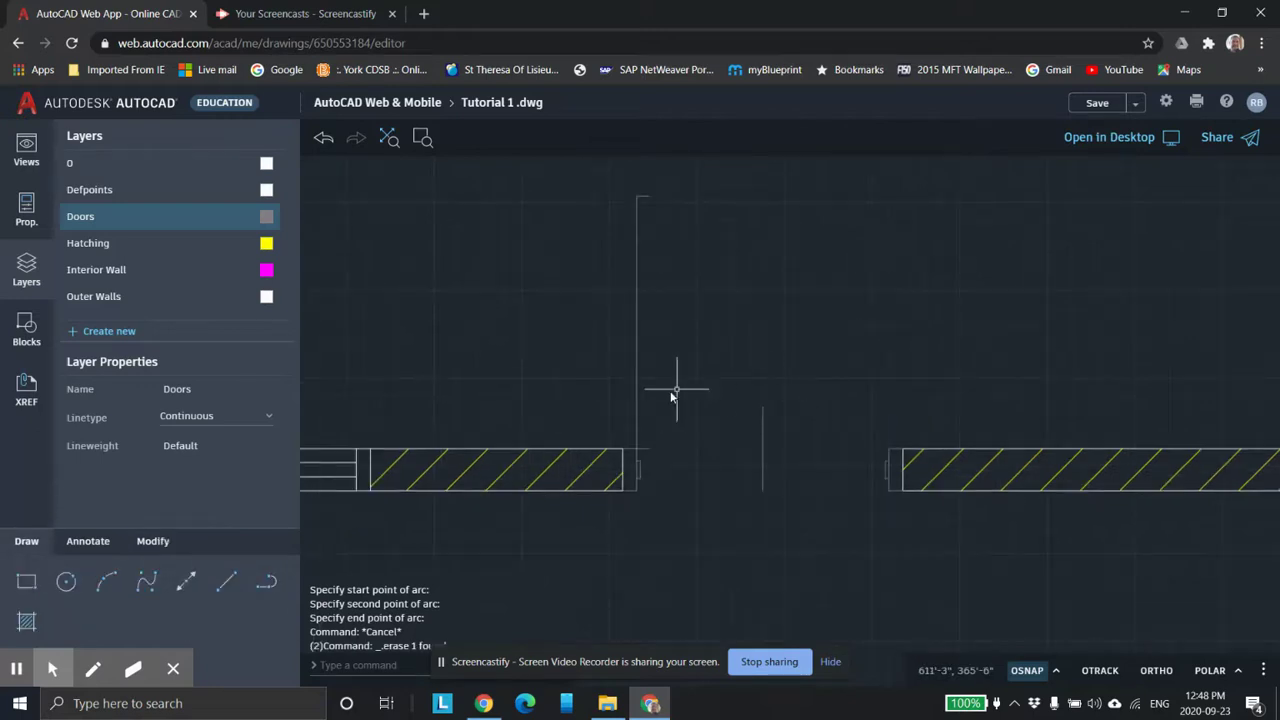
# Offset the door leaf's outer vertical line 1.75" toward the opening to form the leaf's inner edge
pyautogui.scroll(1, 583, 490)
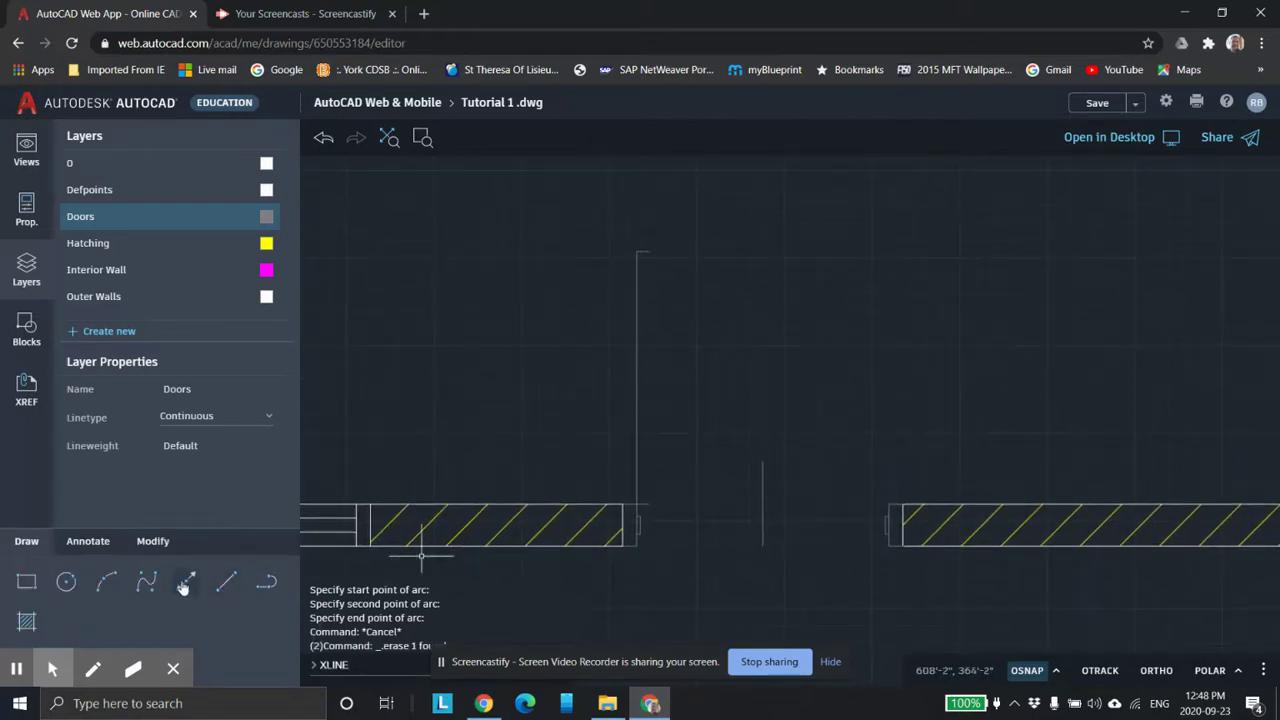
pyautogui.click(153, 541)
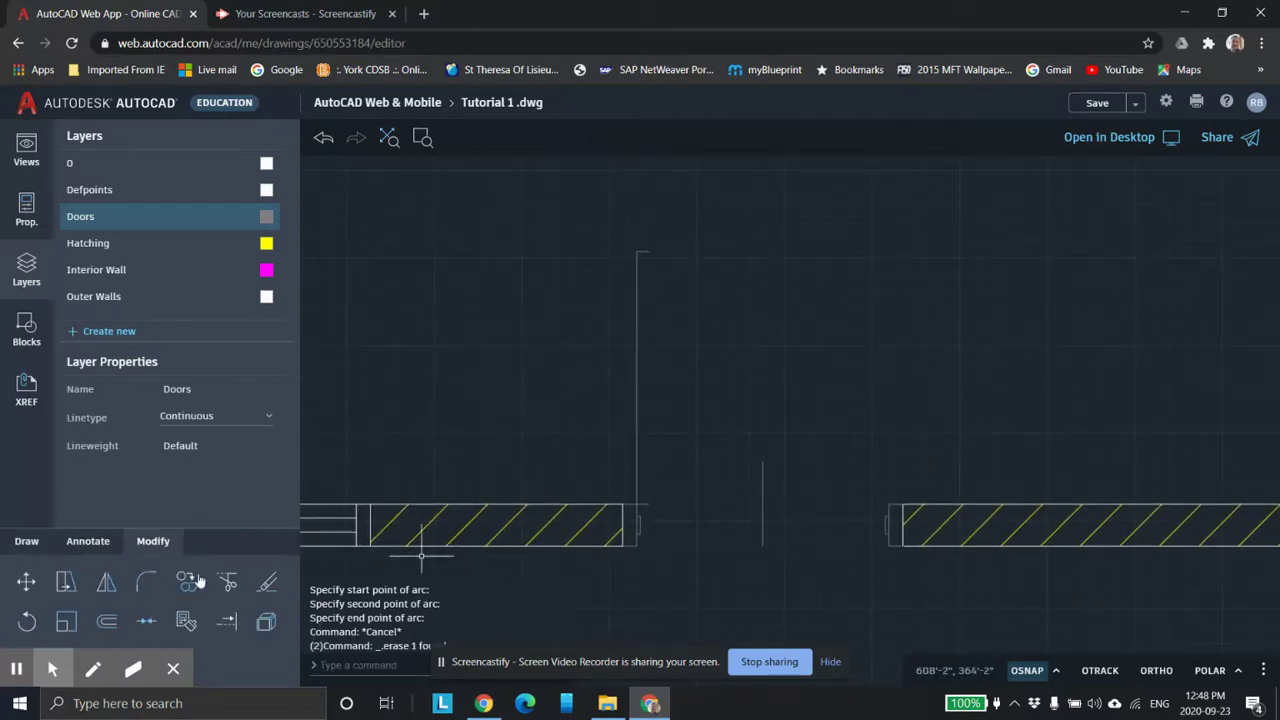
pyautogui.click(106, 621)
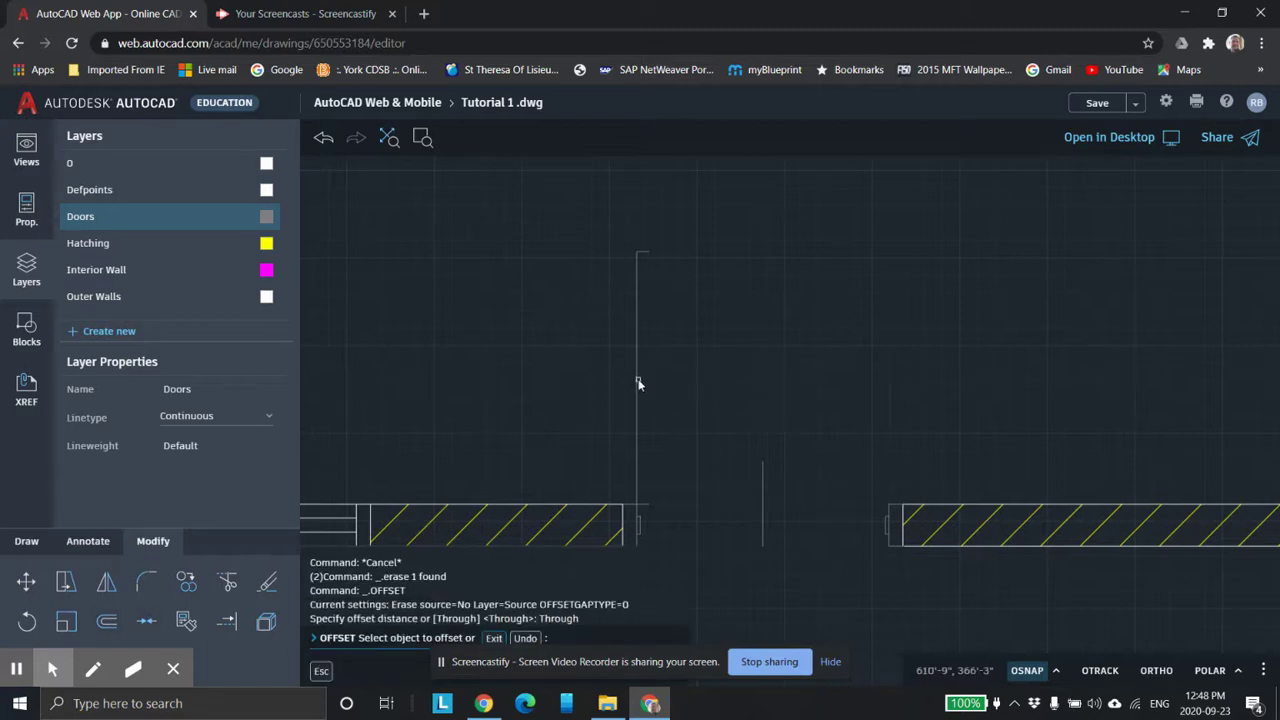
pyautogui.click(638, 381)
pyautogui.write("1.75'")
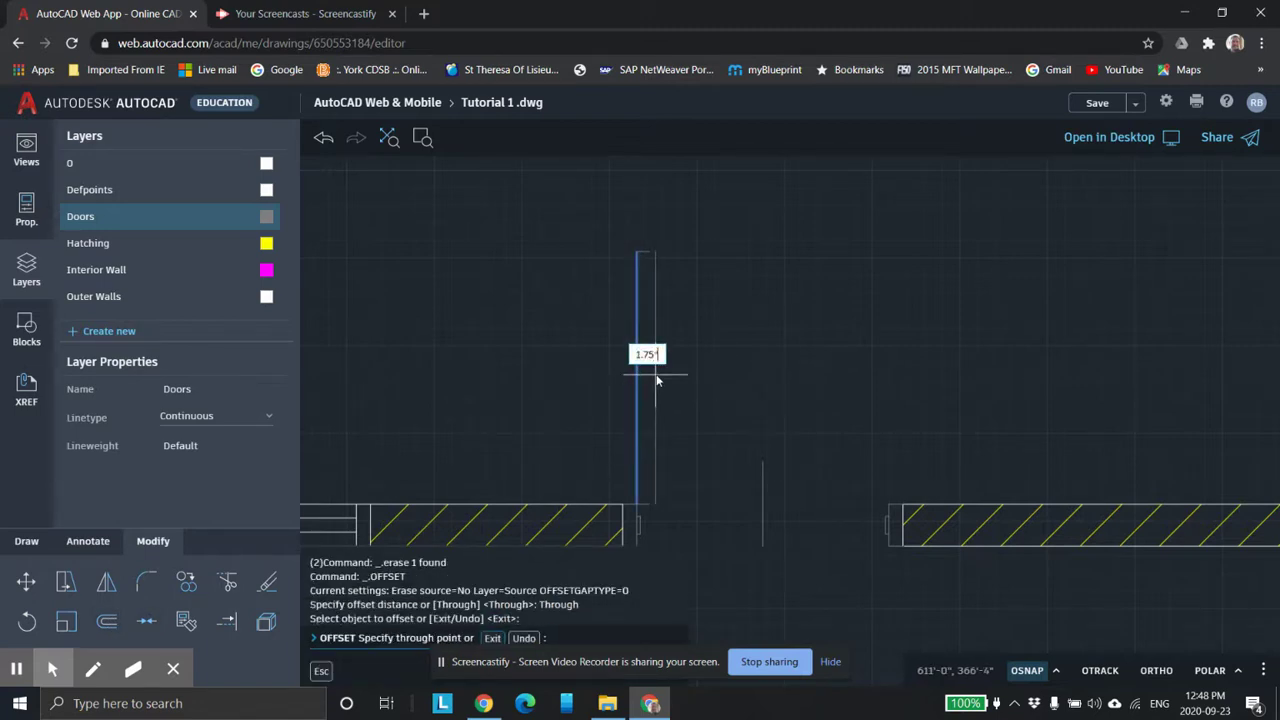
pyautogui.press('Return')
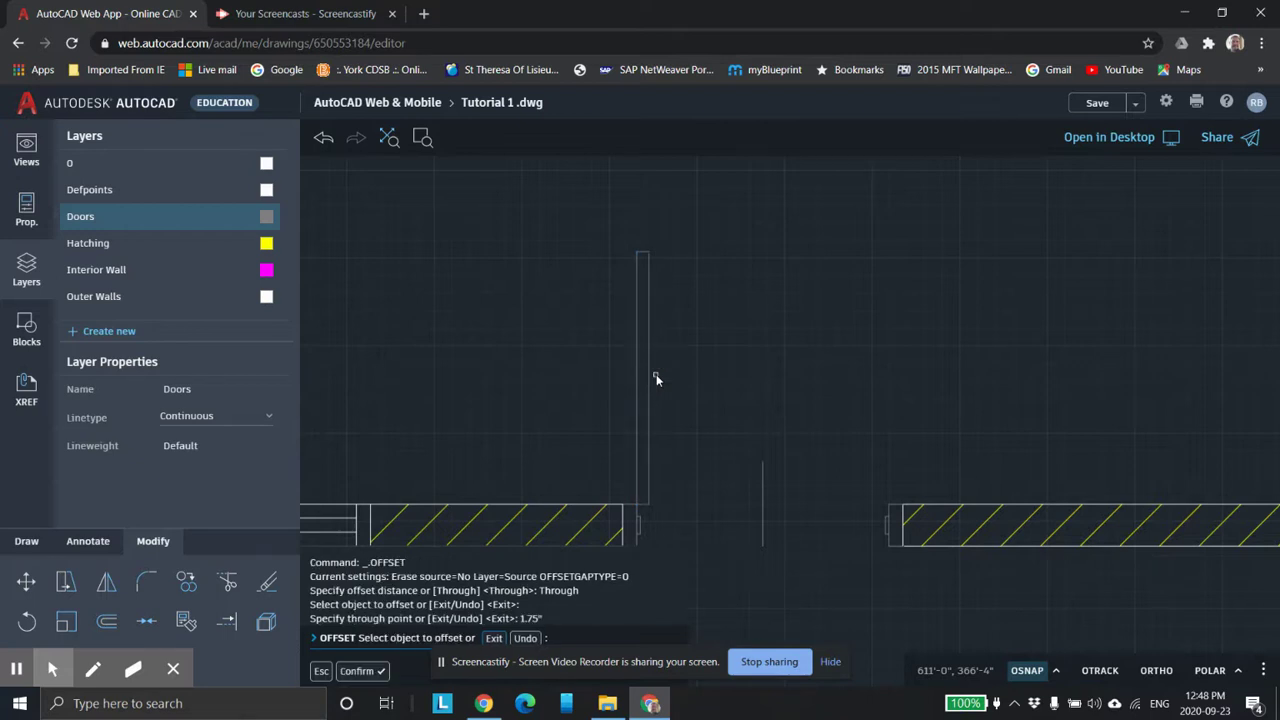
# Draw a new three-point door swing arc from the door leaf's outer top corner to the opposite jamb's upper corner
pyautogui.scroll(2, 675, 367)
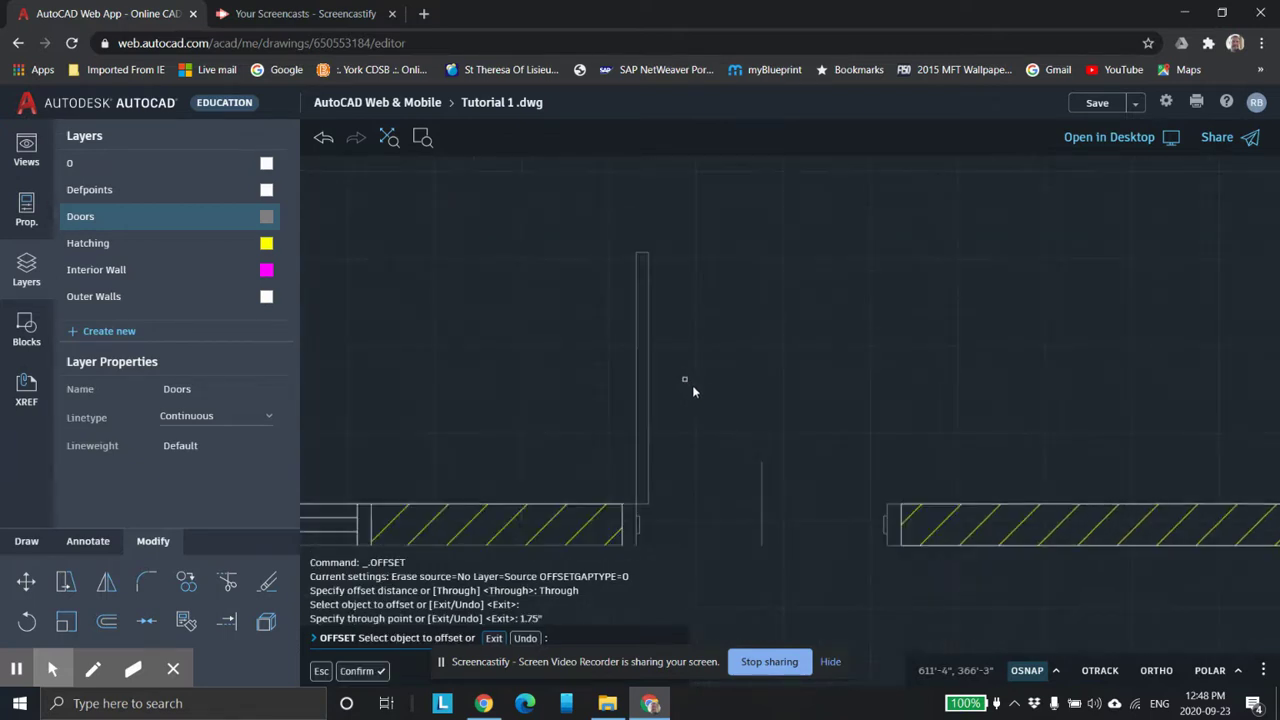
pyautogui.moveTo(716, 398); pyautogui.dragTo(694, 358, button='middle')
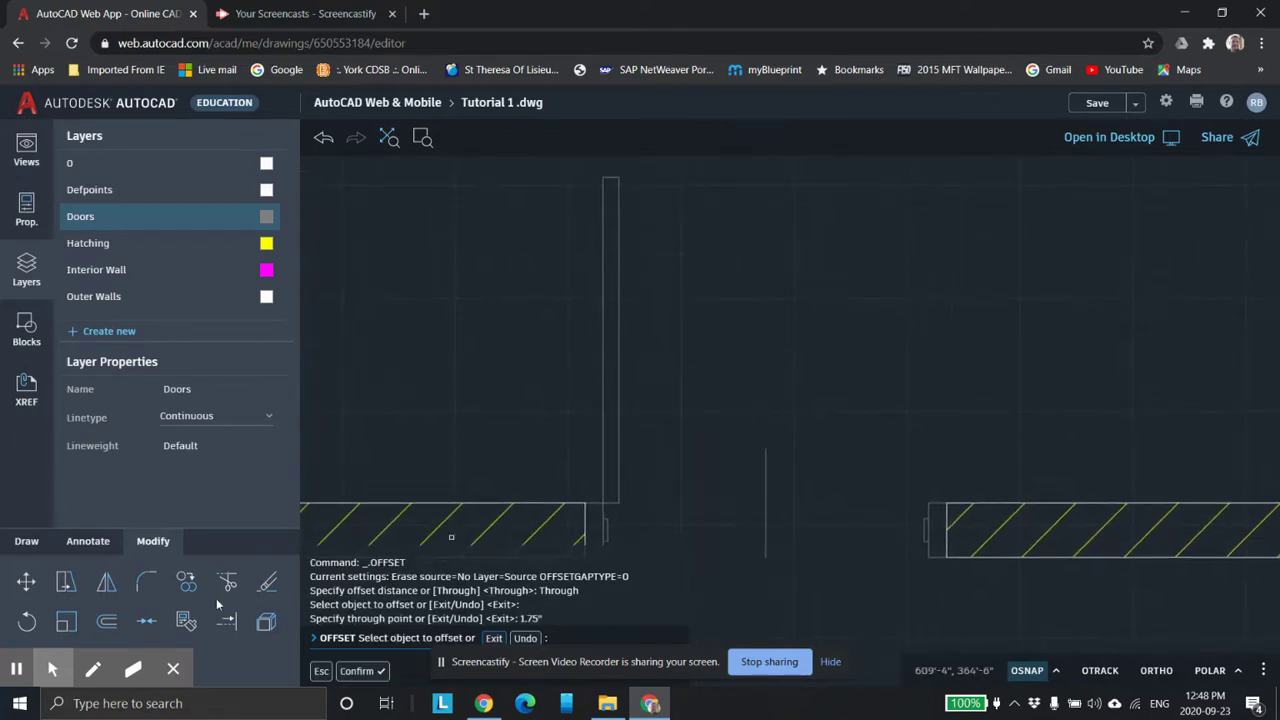
pyautogui.click(27, 541)
pyautogui.click(106, 581)
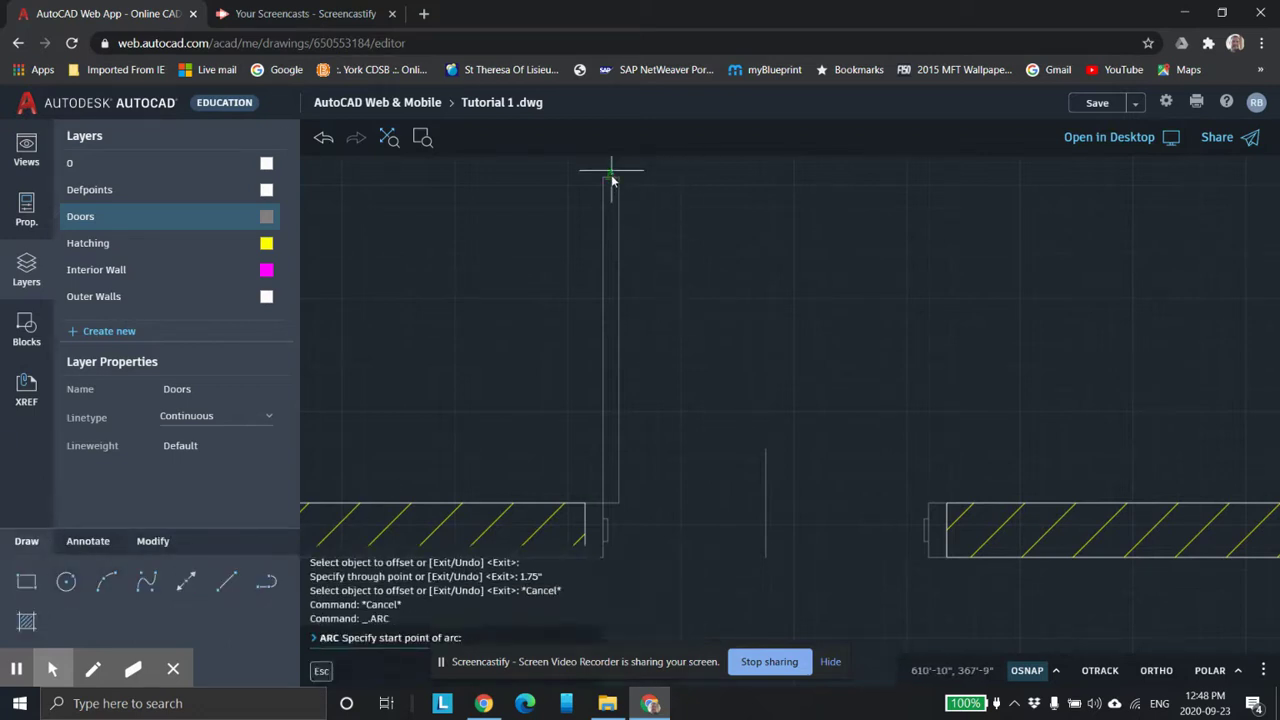
pyautogui.scroll(2, 630, 185)
pyautogui.moveTo(634, 220); pyautogui.dragTo(617, 305, button='middle')
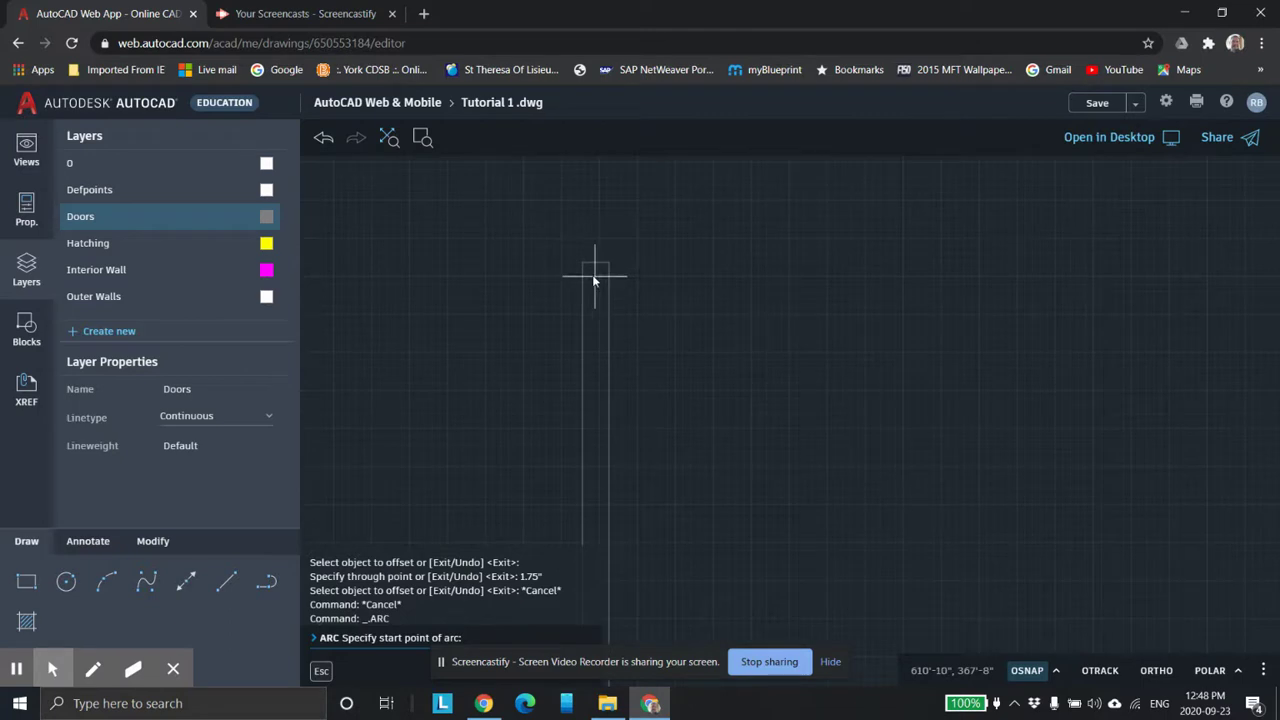
pyautogui.click(587, 270)
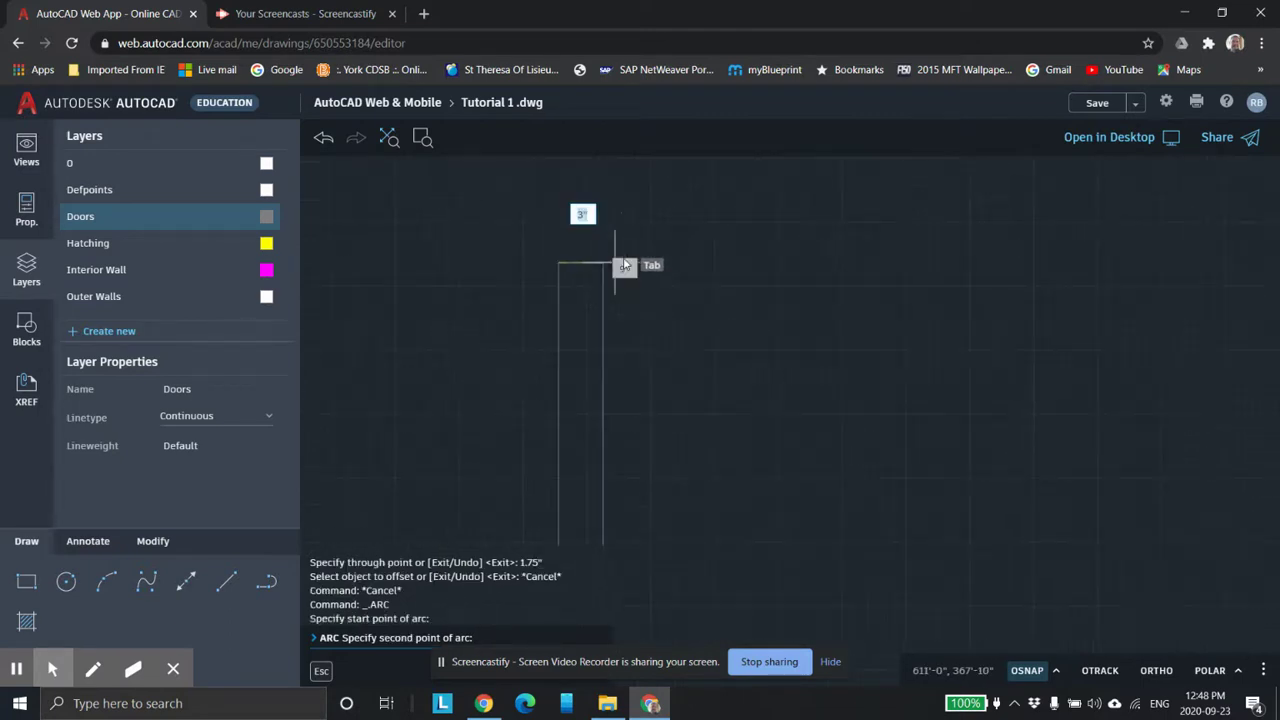
pyautogui.click(763, 352)
pyautogui.scroll(-2, 993, 544)
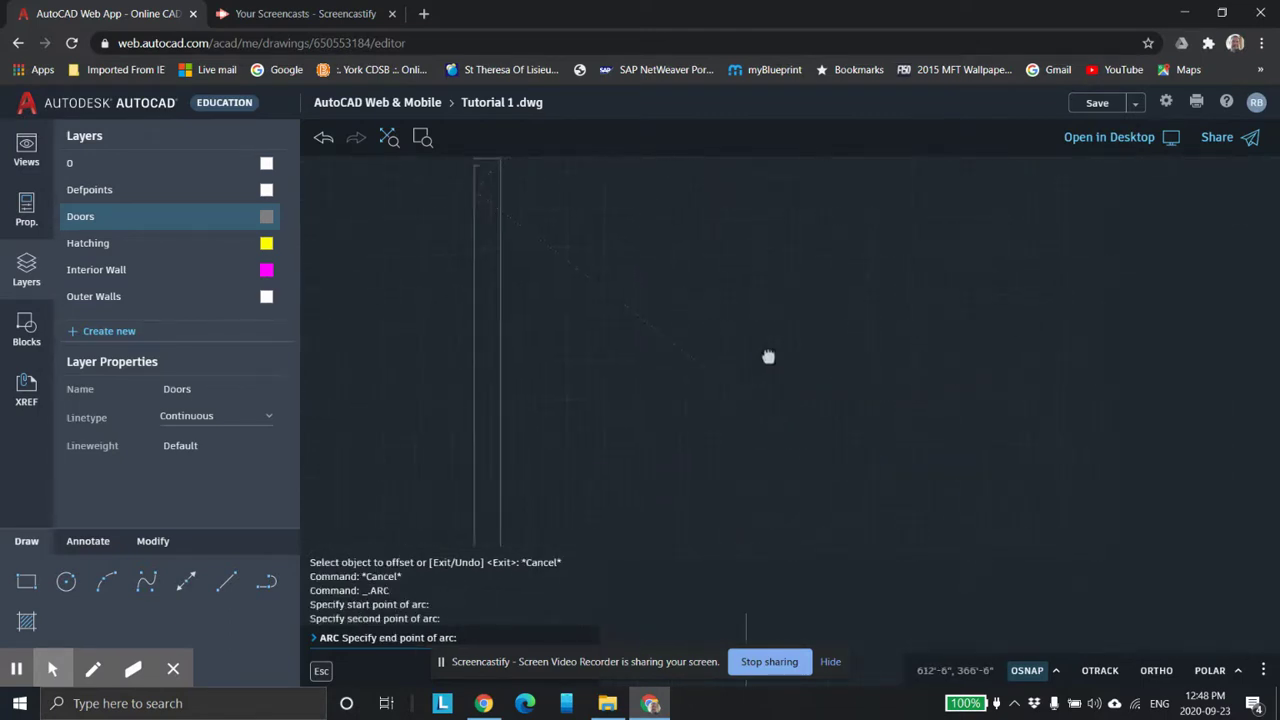
pyautogui.moveTo(931, 580); pyautogui.dragTo(857, 447, button='middle')
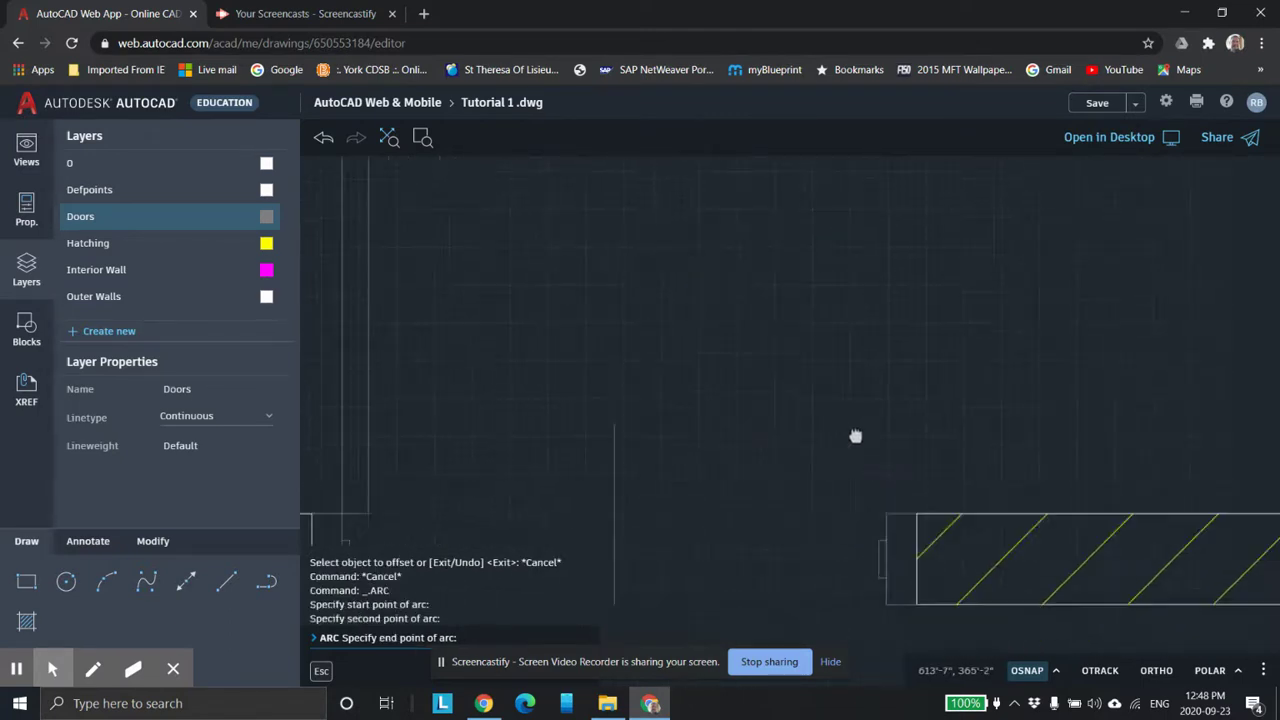
pyautogui.click(886, 508)
pyautogui.scroll(-3, 957, 414)
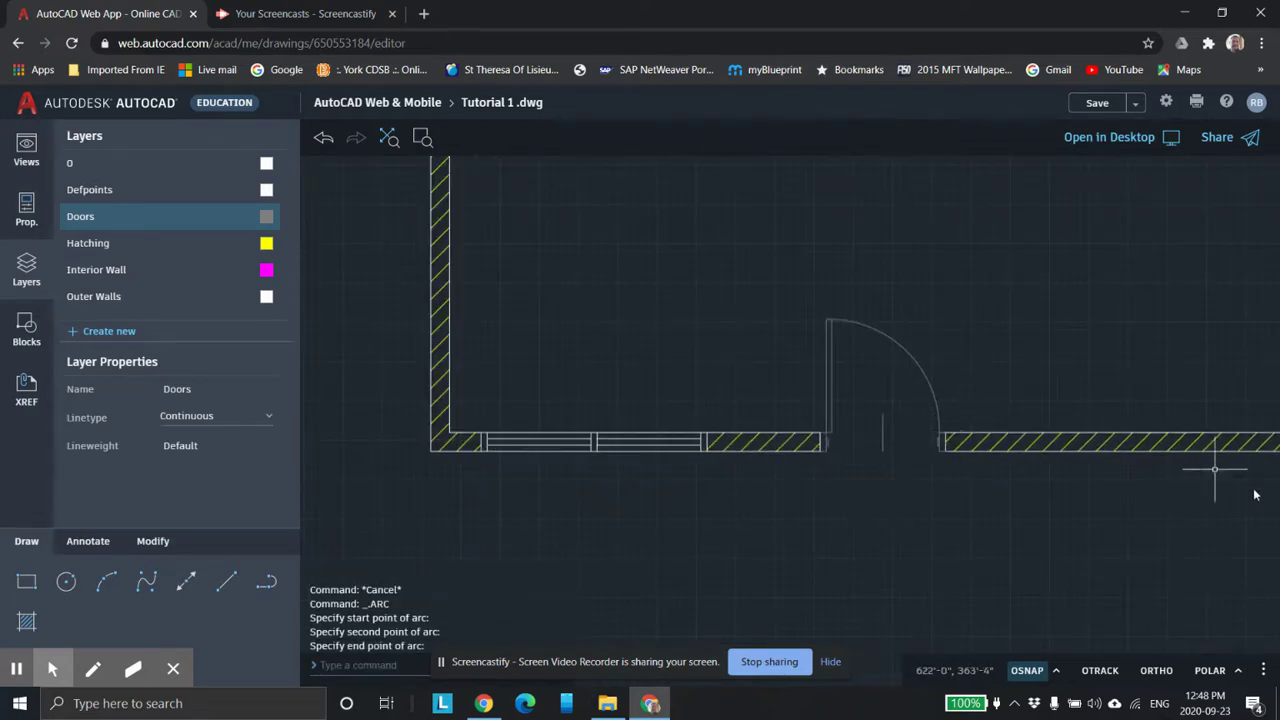
pyautogui.press('Escape')
# Delete the short vertical centre line in the middle of the door opening
pyautogui.scroll(2, 892, 335)
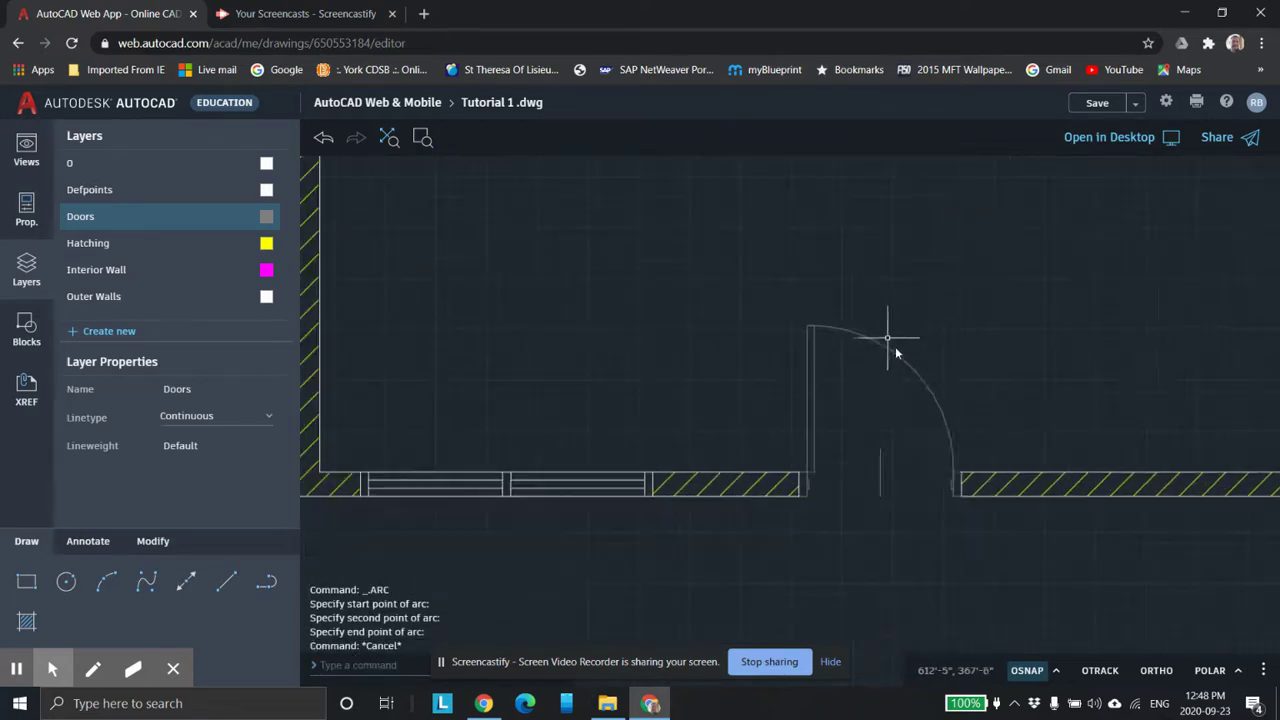
pyautogui.click(881, 476)
pyautogui.press('Delete')
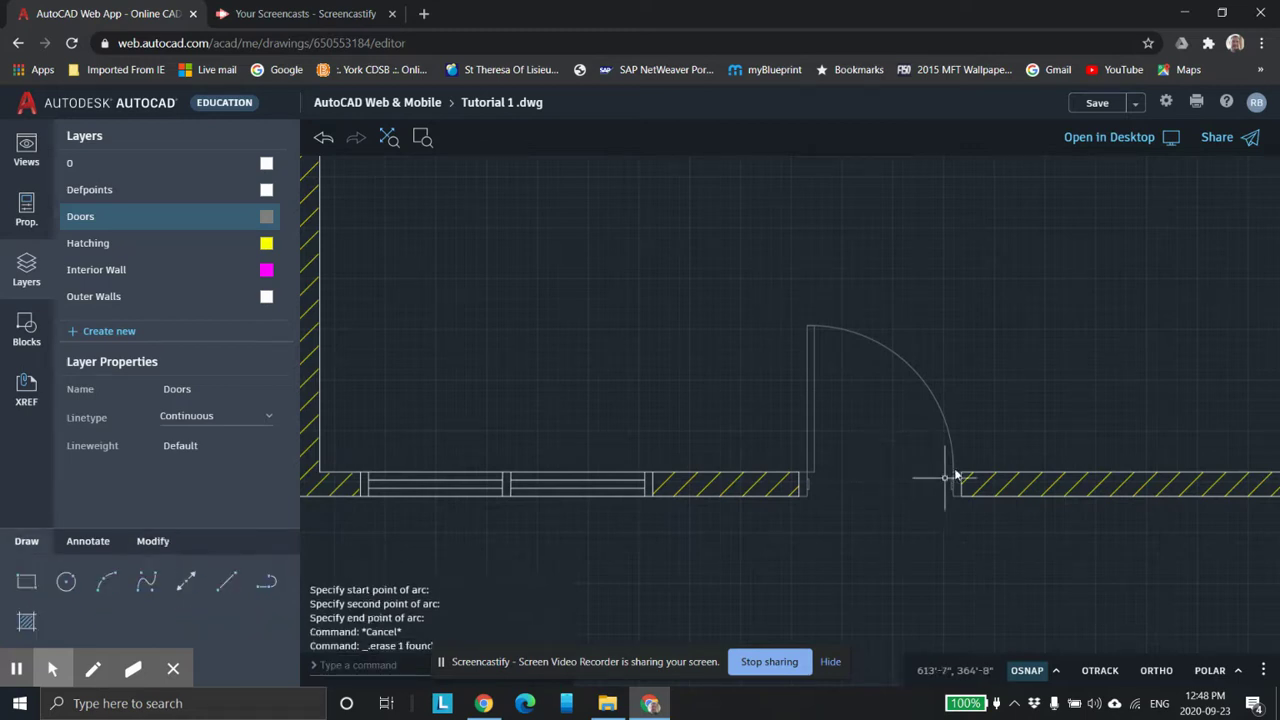
# Start creating a new block in the current drawing and name it "LH Exterior Door swing"
pyautogui.scroll(-1, 968, 438)
pyautogui.moveTo(968, 438)
pyautogui.mouseDown(button='middle')
pyautogui.moveTo(900, 443)
pyautogui.moveTo(822, 484)
pyautogui.mouseUp(button='middle')
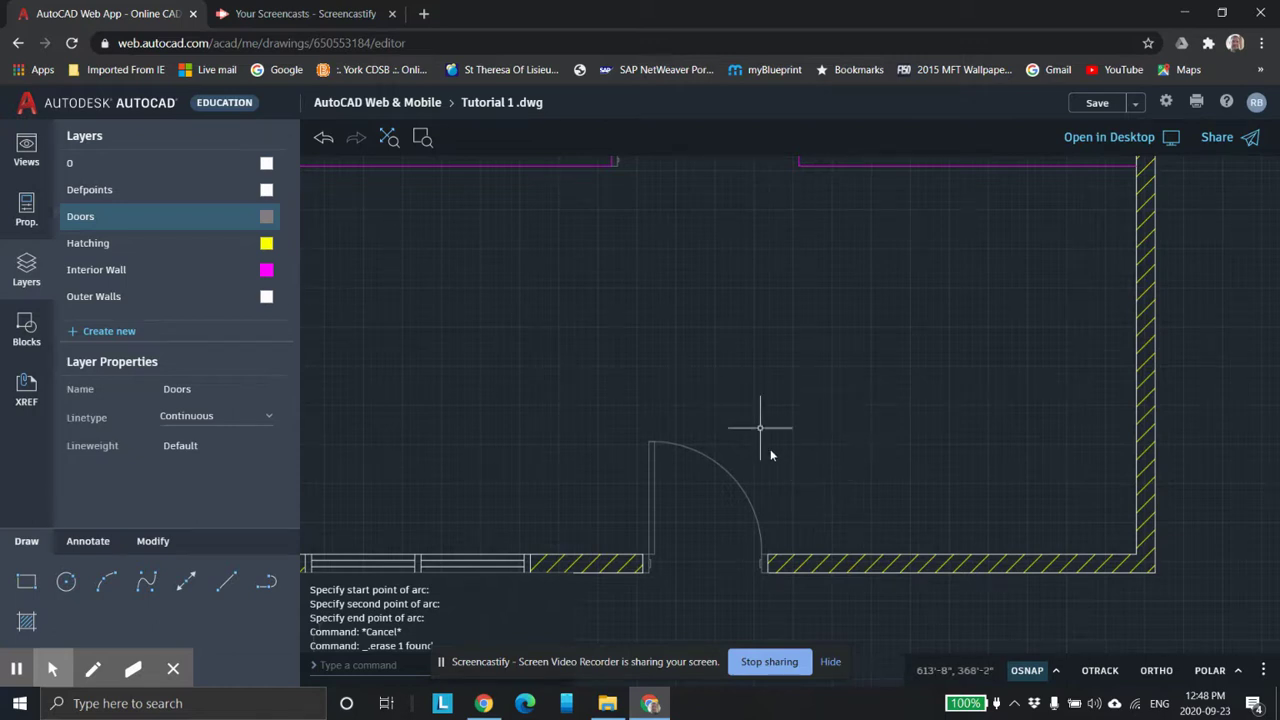
pyautogui.scroll(-3, 806, 362)
pyautogui.scroll(2, 803, 383)
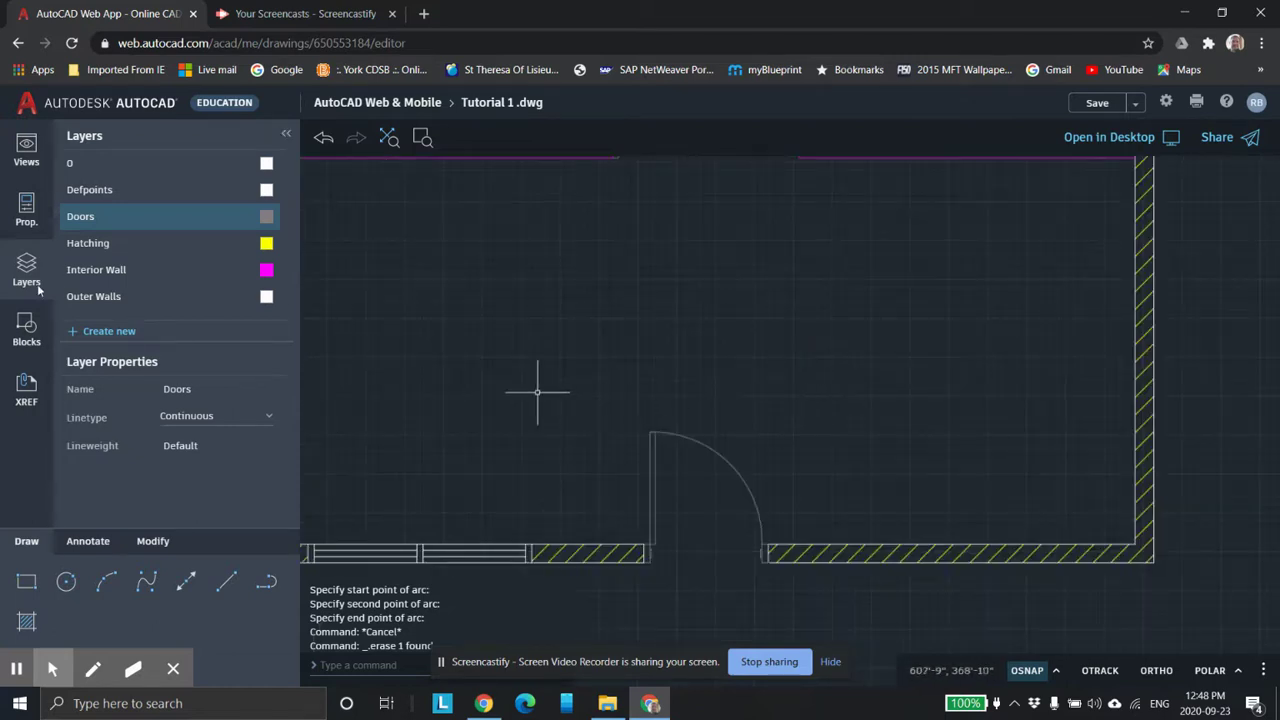
pyautogui.click(26, 328)
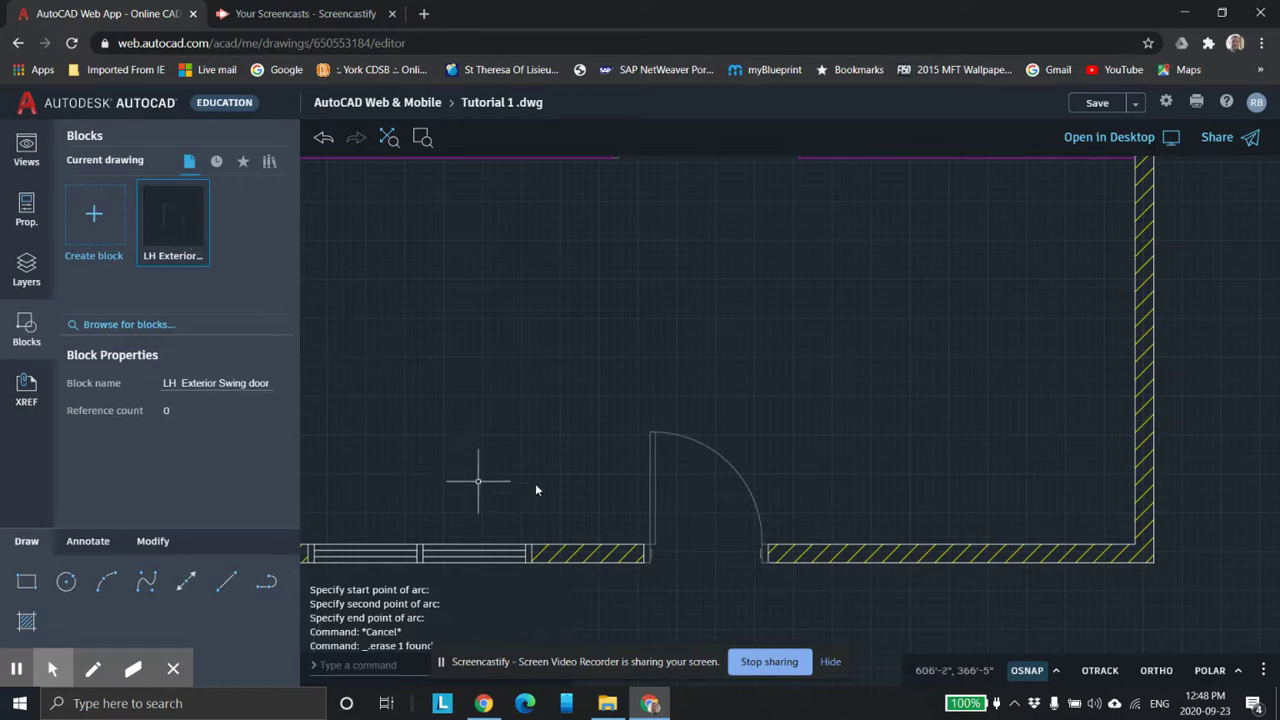
pyautogui.scroll(-1, 446, 435)
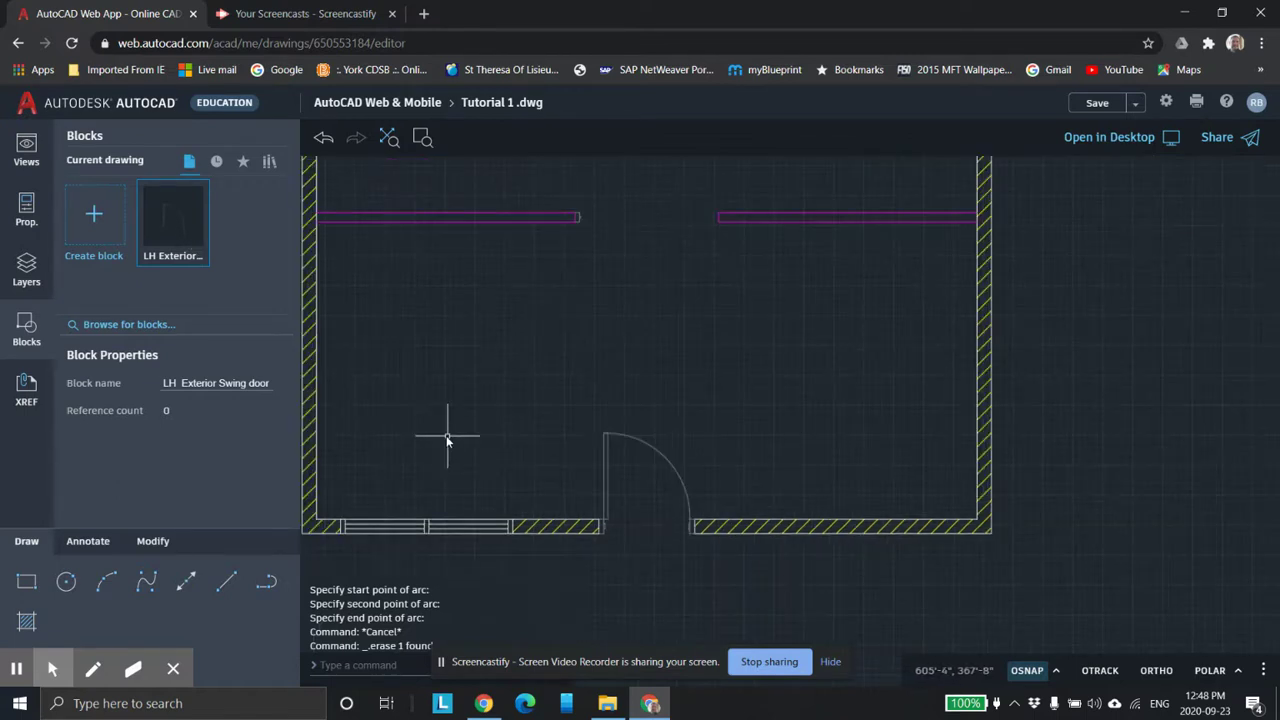
pyautogui.scroll(1, 457, 400)
pyautogui.click(111, 206)
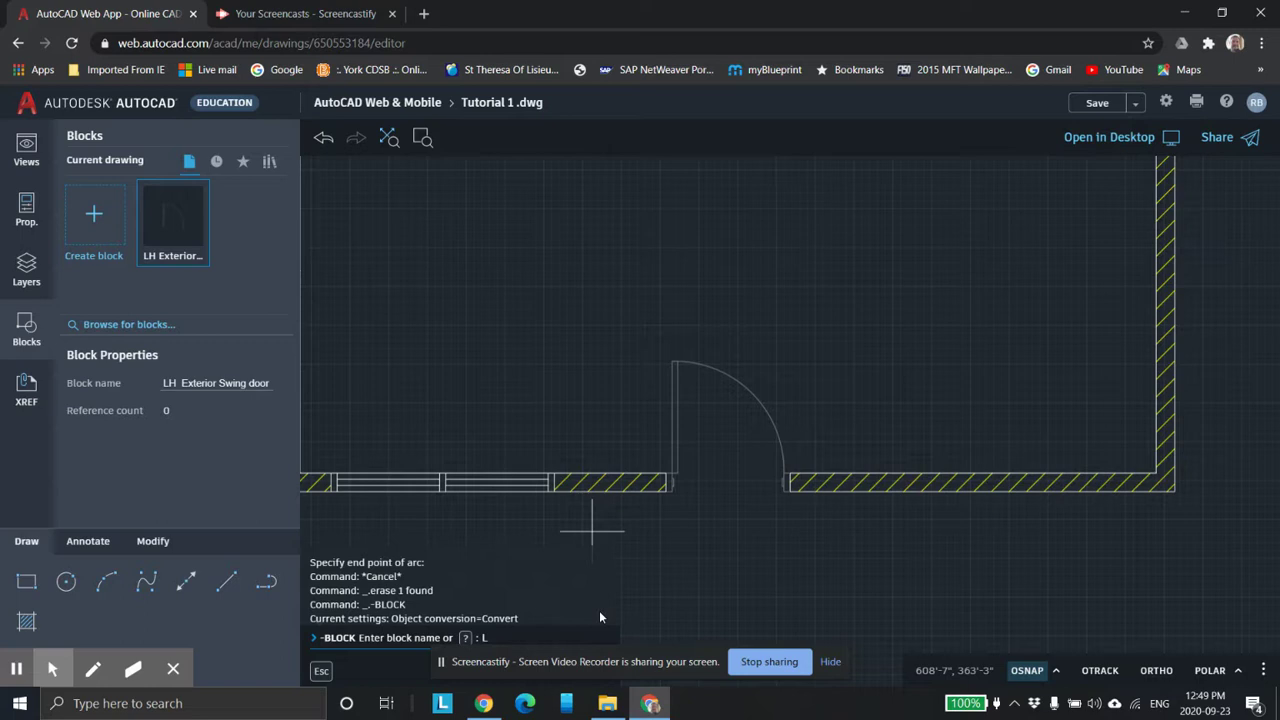
pyautogui.write('H Exterior')
pyautogui.press('BackSpace')
pyautogui.press('BackSpace')
pyautogui.write('ior Door swing')
pyautogui.press('Return')
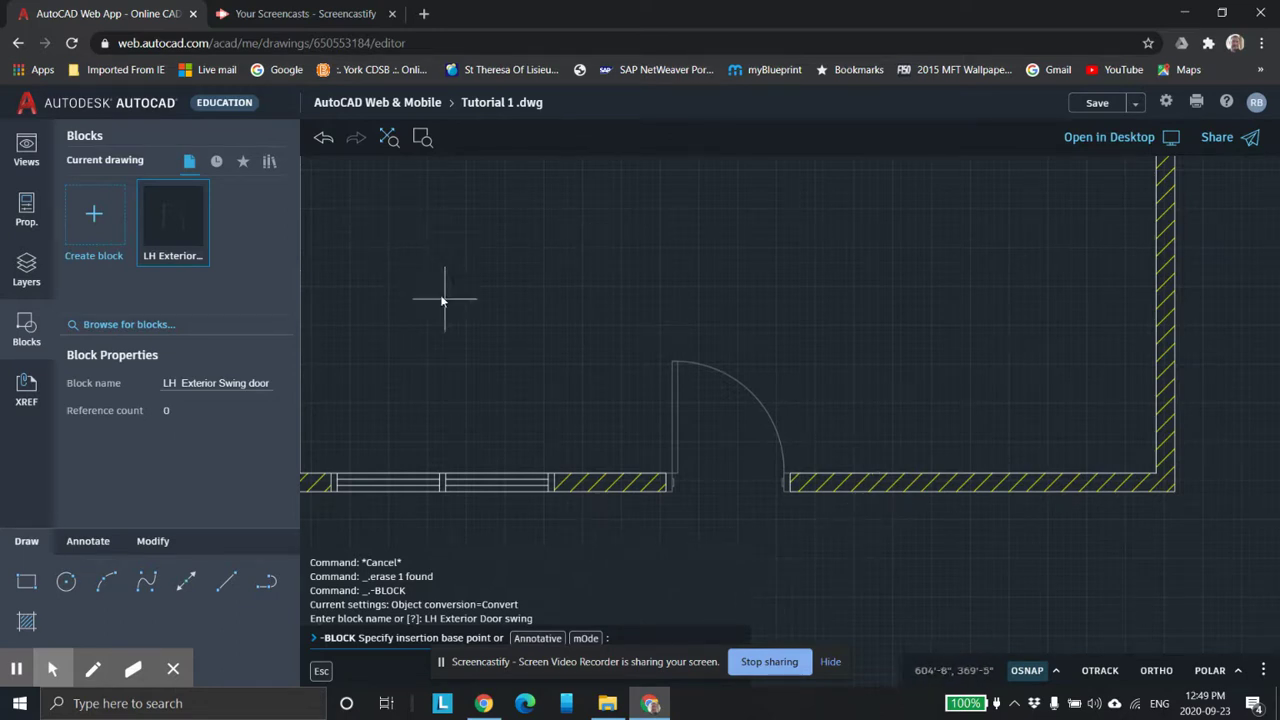
# Set the block's insertion base point at the hinge-side jamb's lower outer corner, where it meets the wall end
pyautogui.scroll(4, 711, 483)
pyautogui.moveTo(847, 519); pyautogui.dragTo(820, 420, button='middle')
pyautogui.scroll(3, 806, 434)
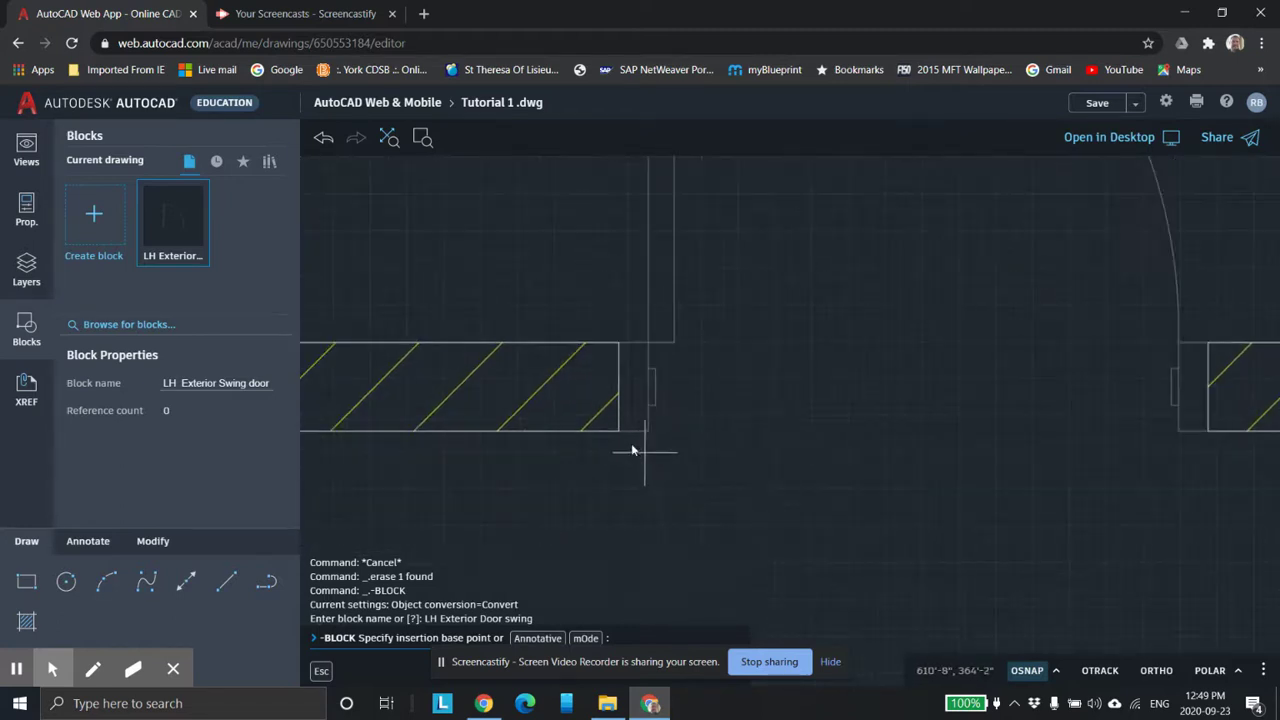
pyautogui.scroll(-4, 1014, 409)
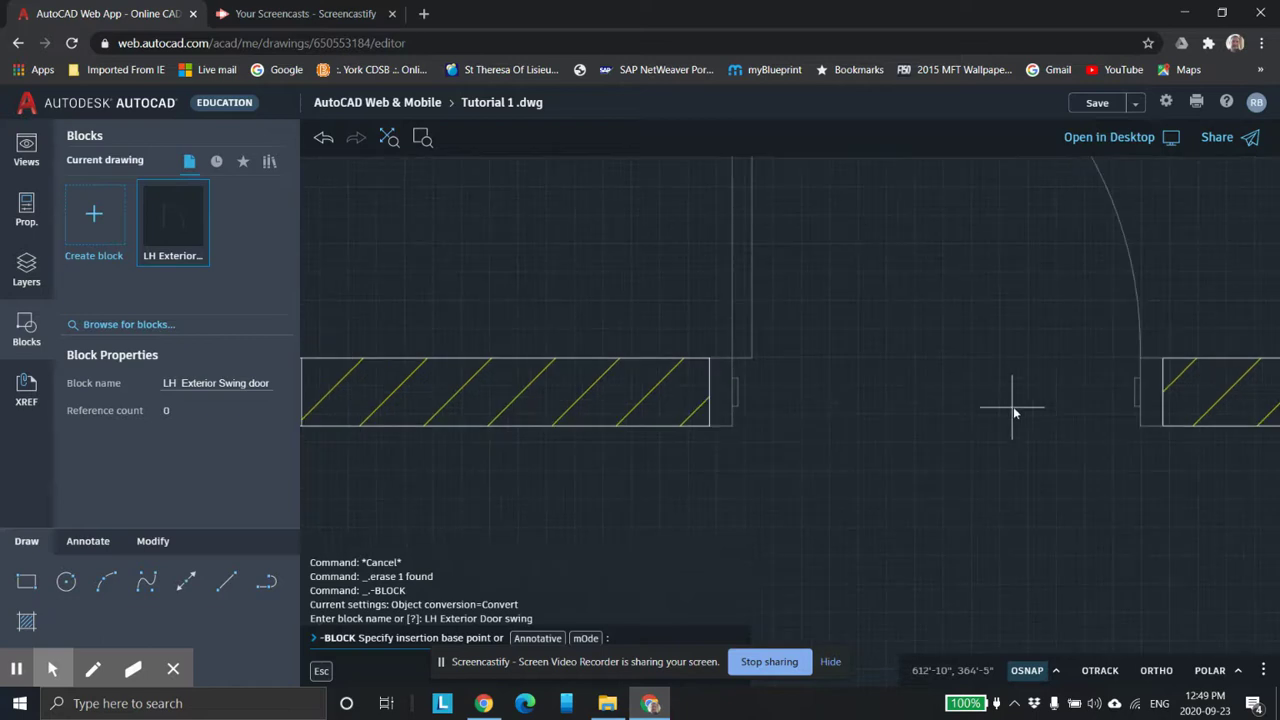
pyautogui.moveTo(1023, 337); pyautogui.dragTo(946, 434, button='middle')
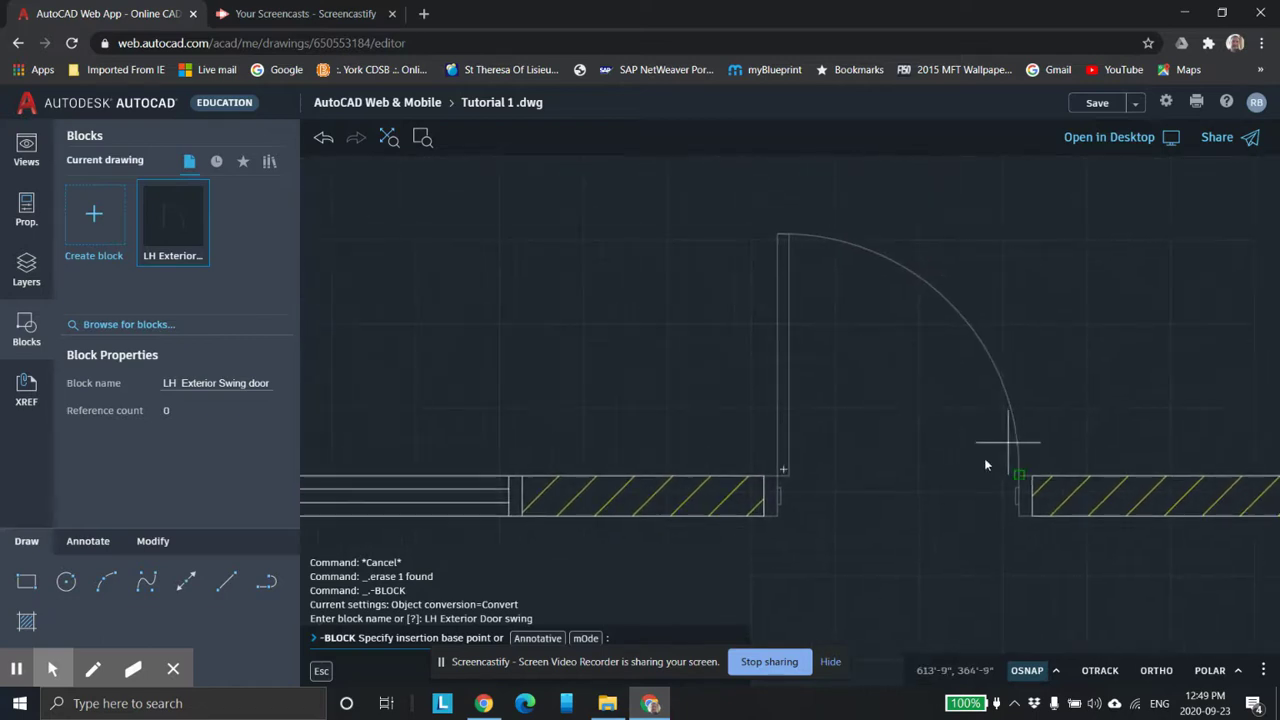
pyautogui.scroll(3, 745, 520)
pyautogui.click(788, 507)
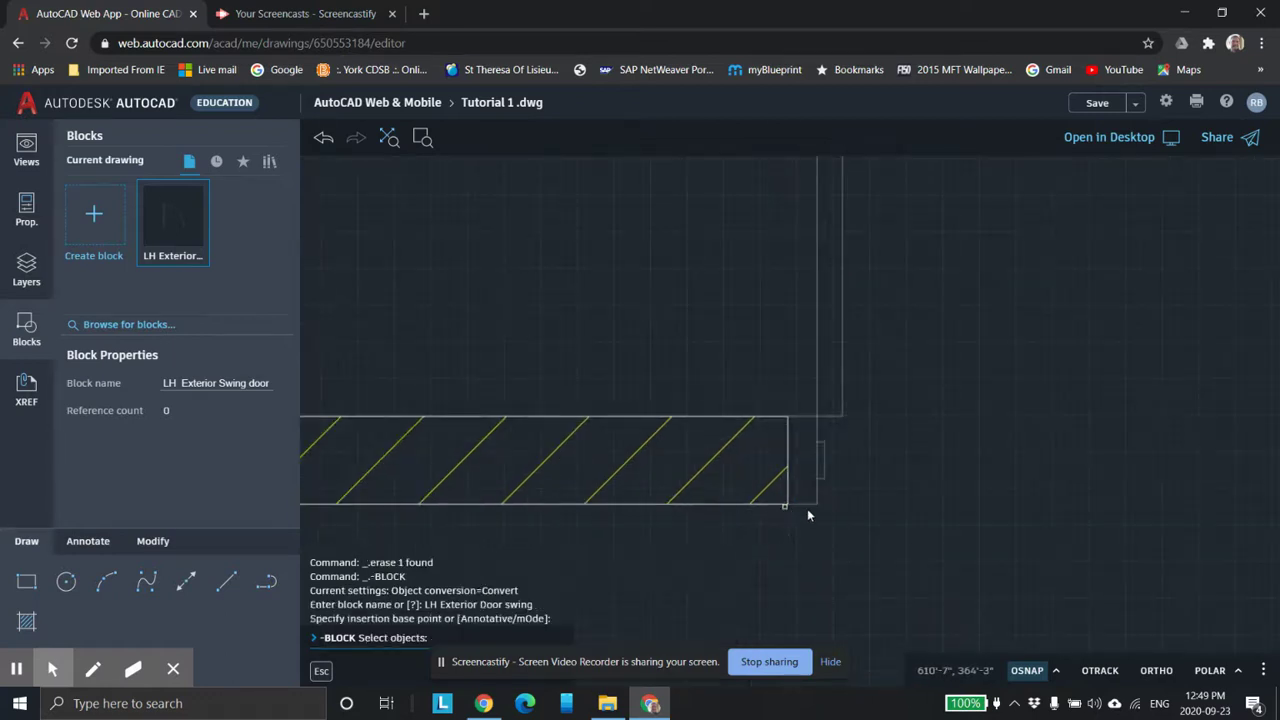
# Add the hinge-side jamb's lower, upper and inner face lines and its door stop's three lines to the block selection
pyautogui.scroll(-4, 934, 509)
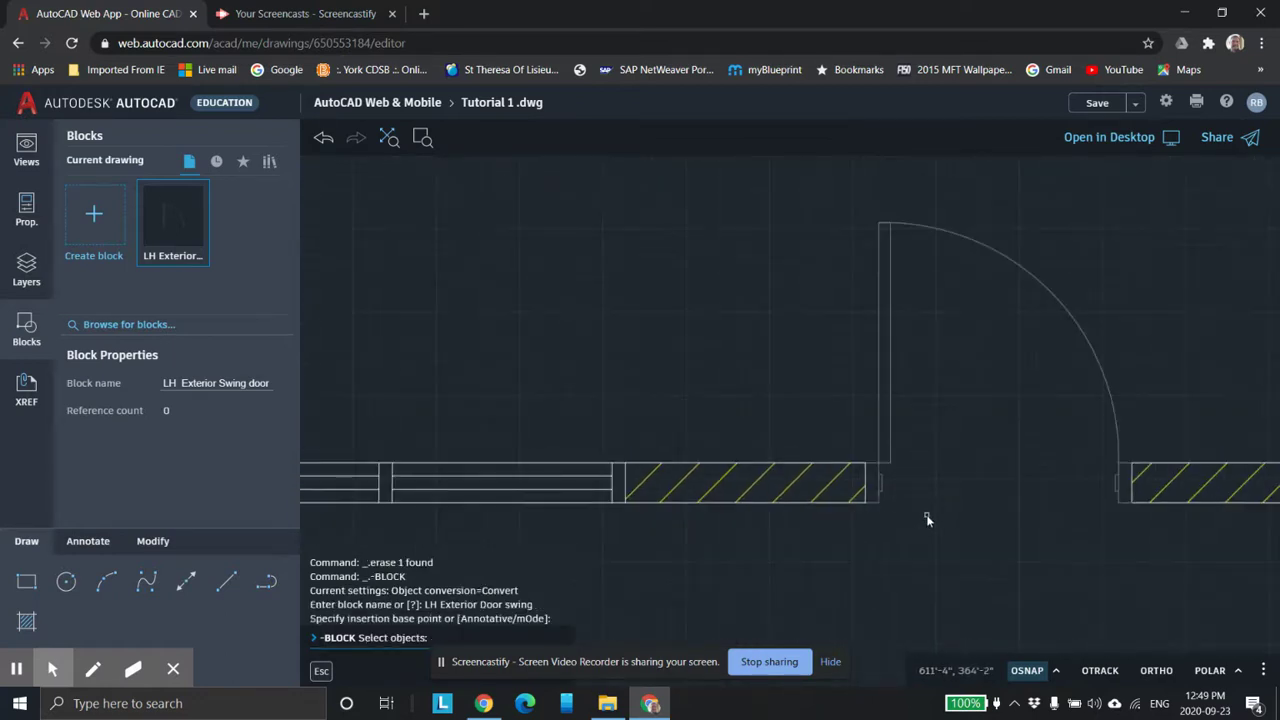
pyautogui.moveTo(926, 505); pyautogui.dragTo(811, 512, button='middle')
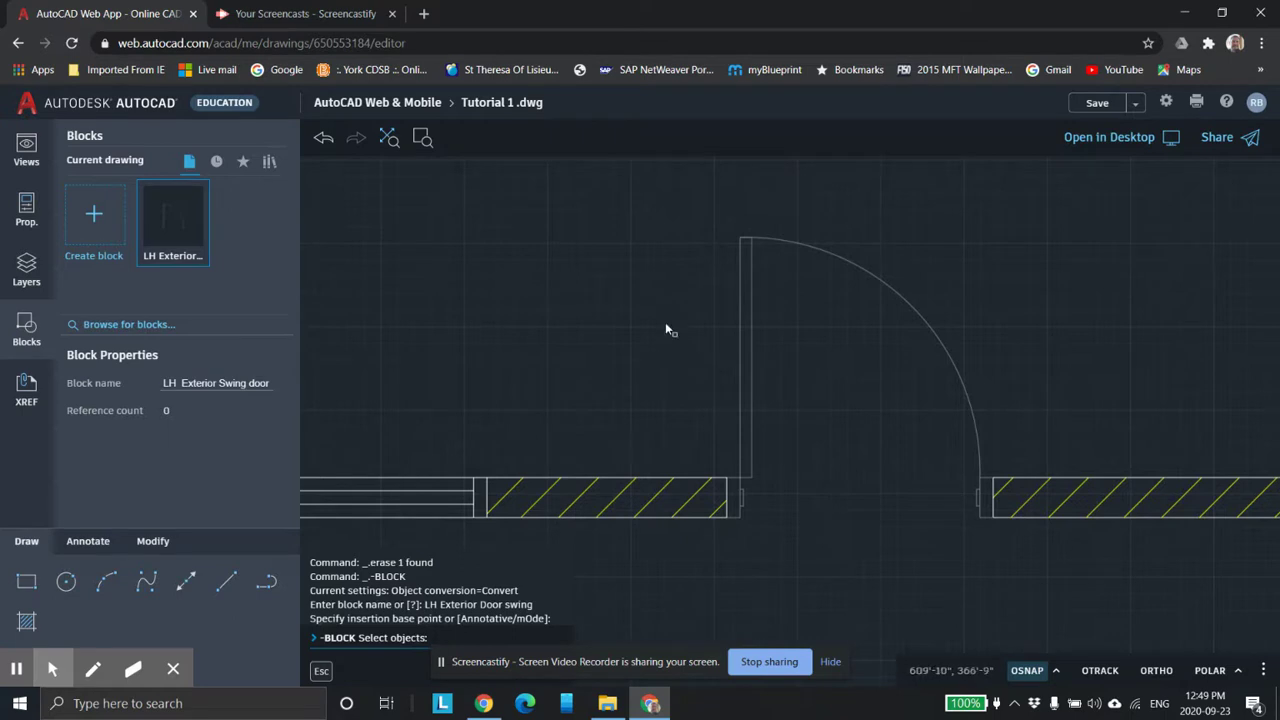
pyautogui.scroll(-1, 787, 450)
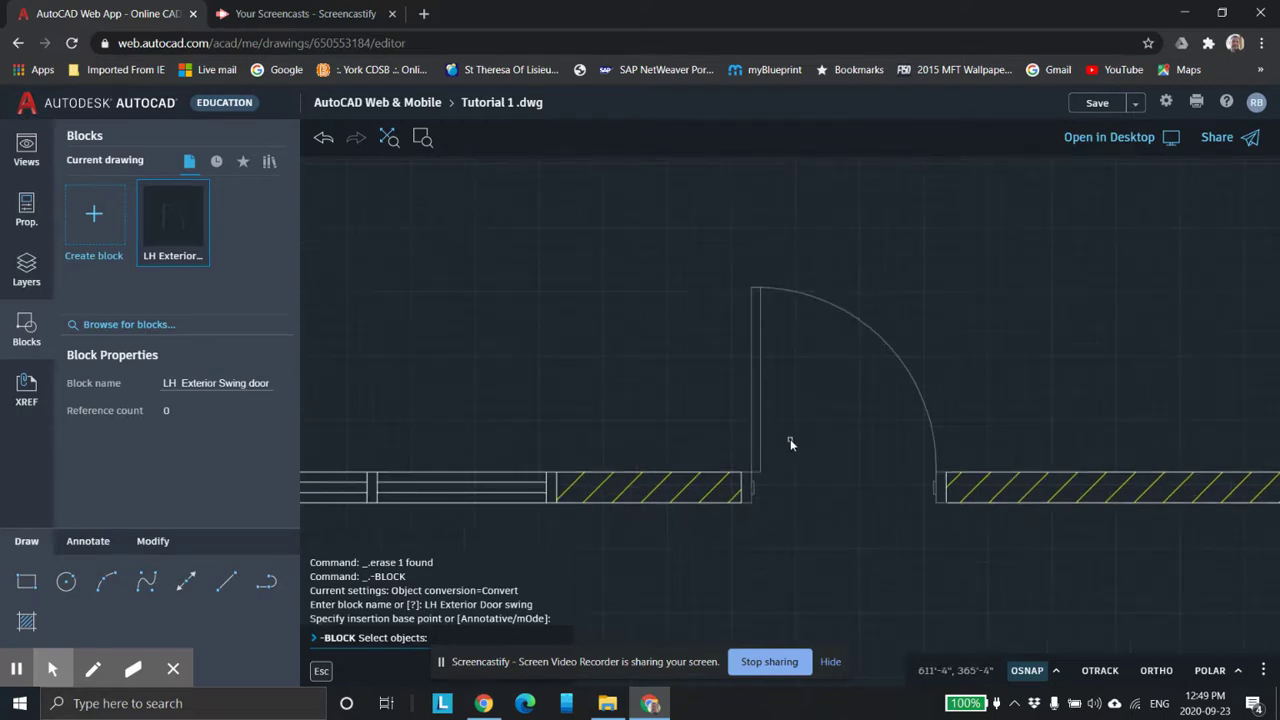
pyautogui.moveTo(790, 439); pyautogui.dragTo(718, 477, button='middle')
pyautogui.scroll(2, 693, 486)
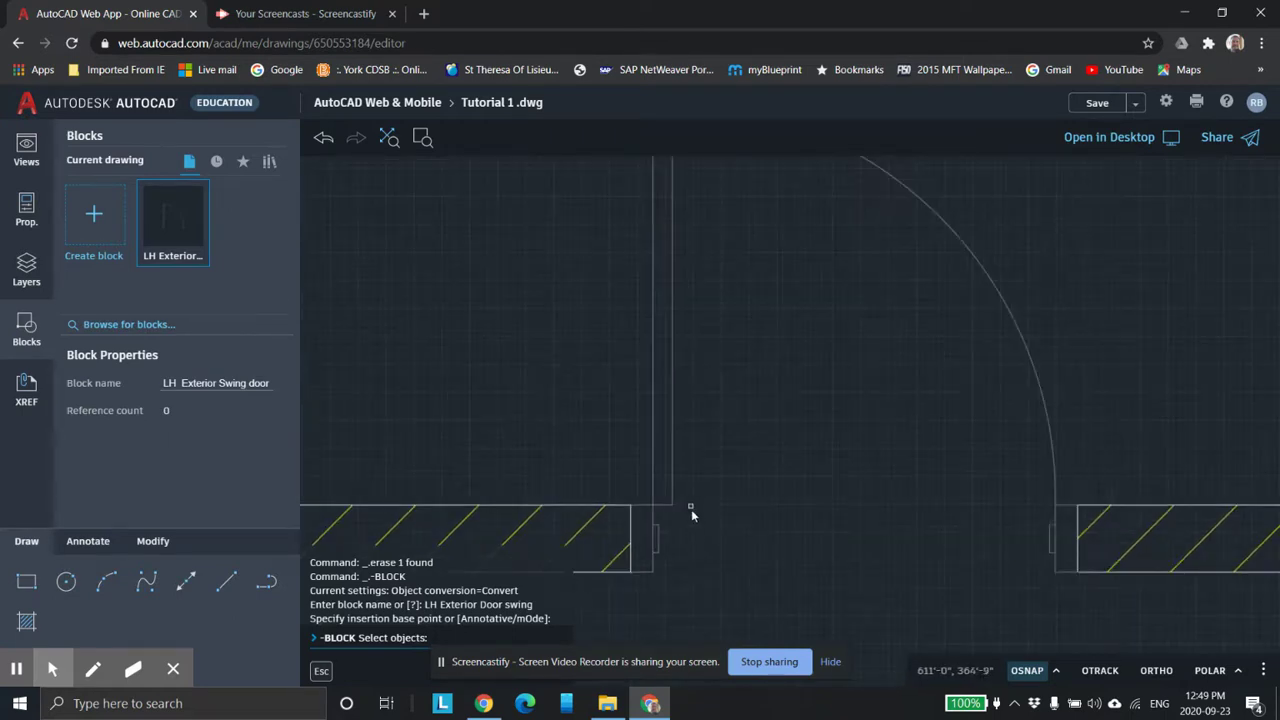
pyautogui.moveTo(675, 580); pyautogui.dragTo(683, 514, button='middle')
pyautogui.click(671, 502)
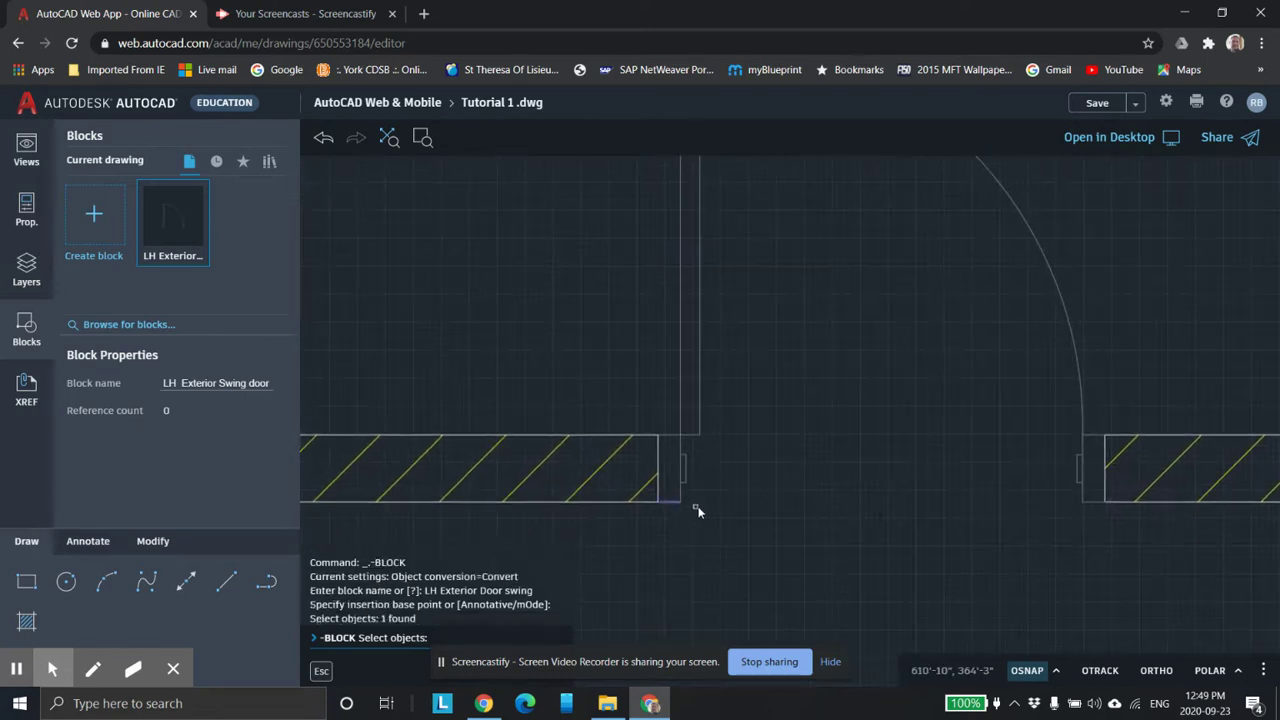
pyautogui.click(670, 438)
pyautogui.scroll(3, 688, 461)
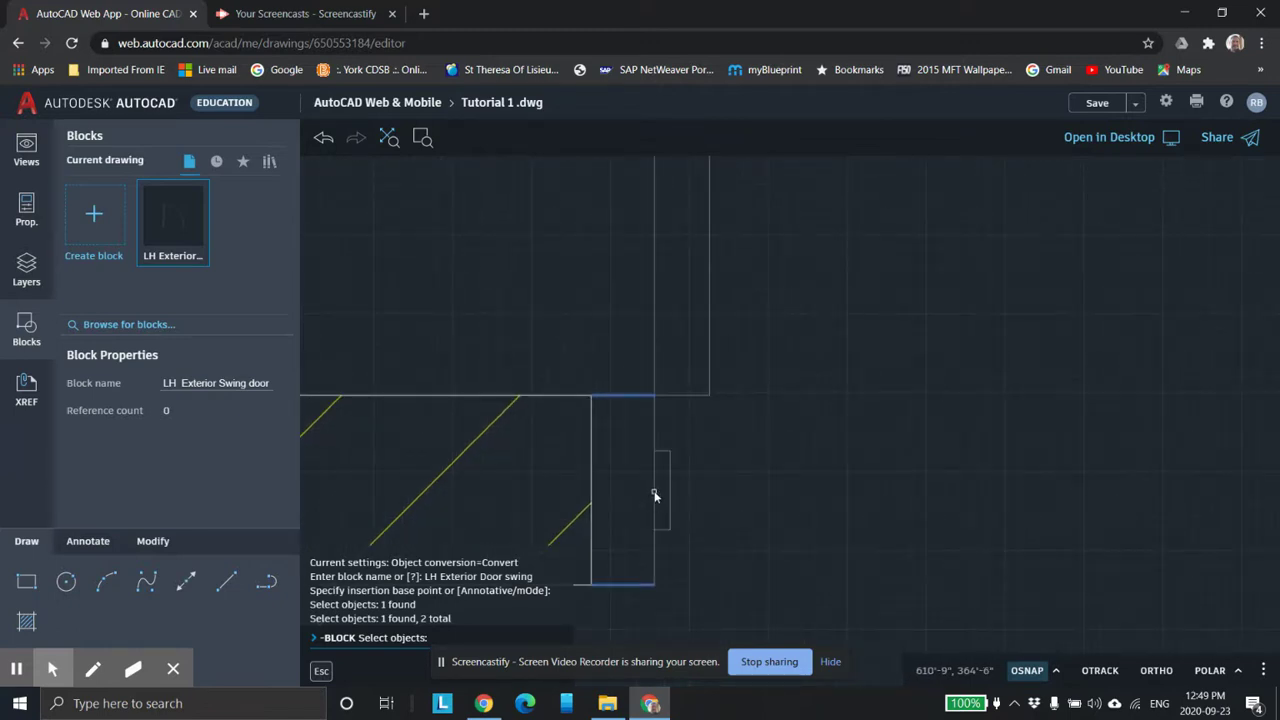
pyautogui.click(655, 495)
pyautogui.click(664, 453)
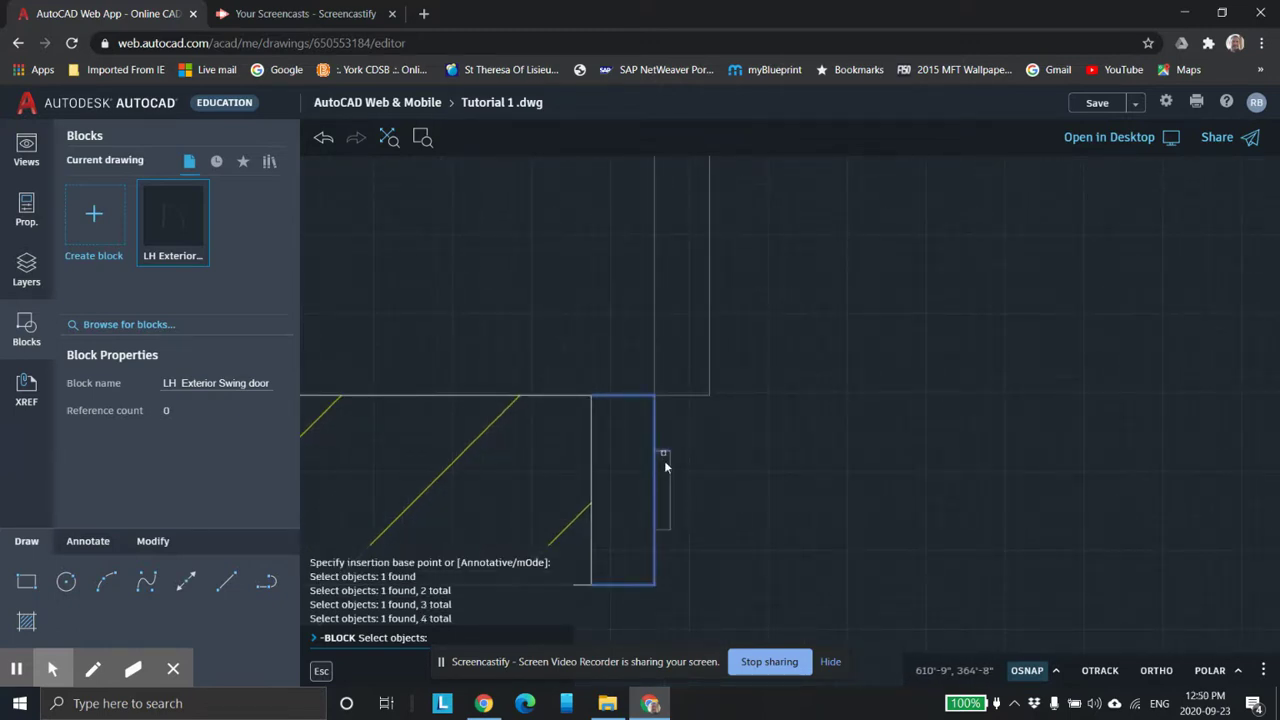
pyautogui.click(668, 473)
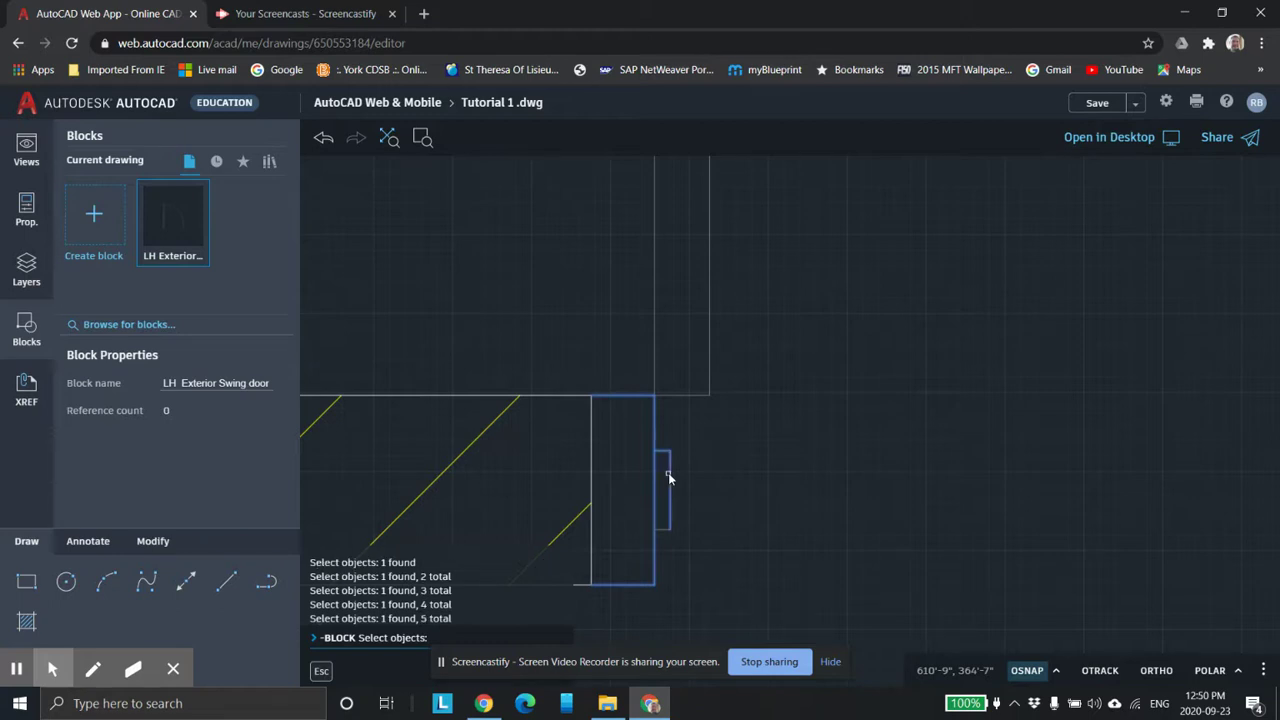
pyautogui.click(665, 530)
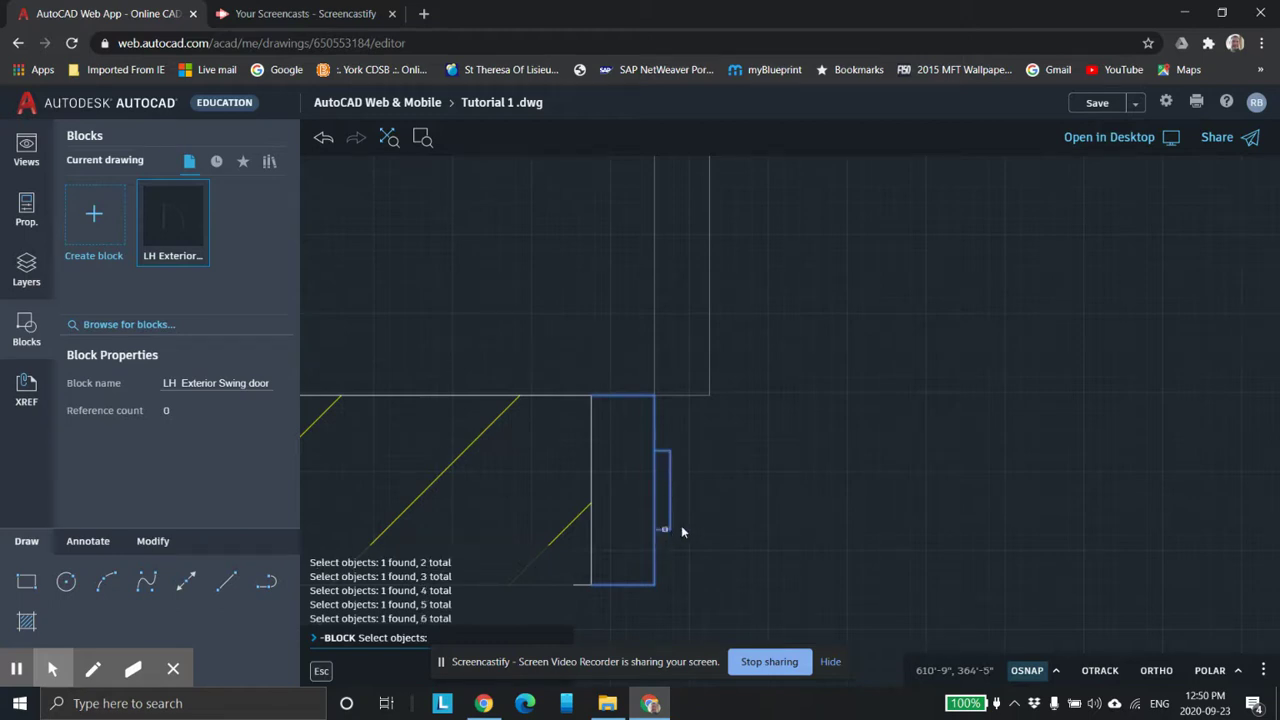
# Add the door leaf's bottom edge, its two long sides and the swing arc to the block selection
pyautogui.click(699, 395)
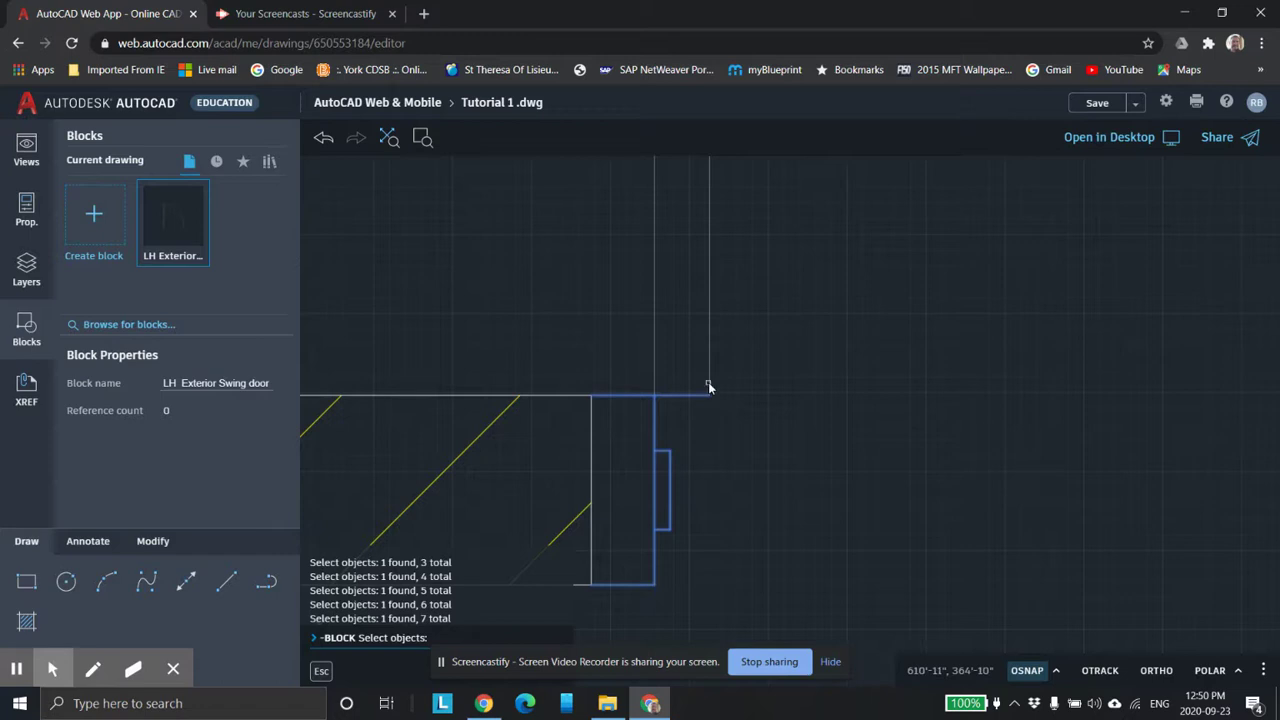
pyautogui.click(708, 385)
pyautogui.click(655, 373)
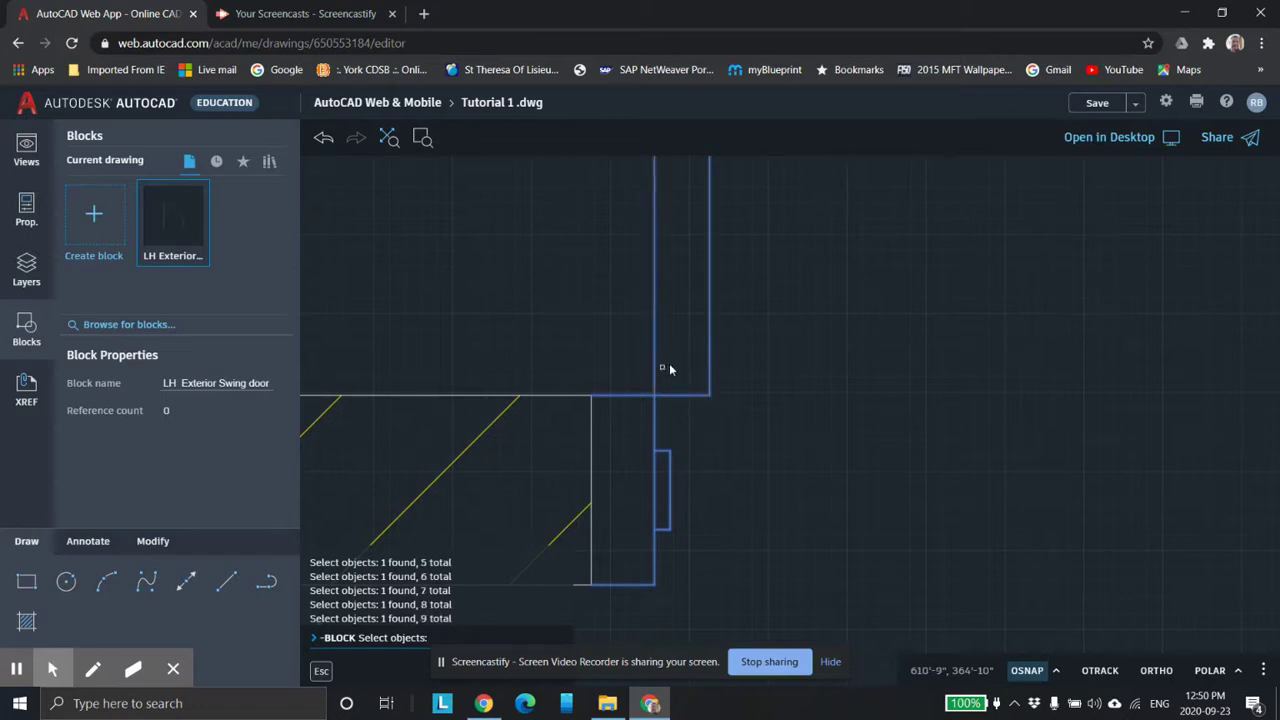
pyautogui.scroll(-5, 669, 363)
pyautogui.scroll(6, 832, 395)
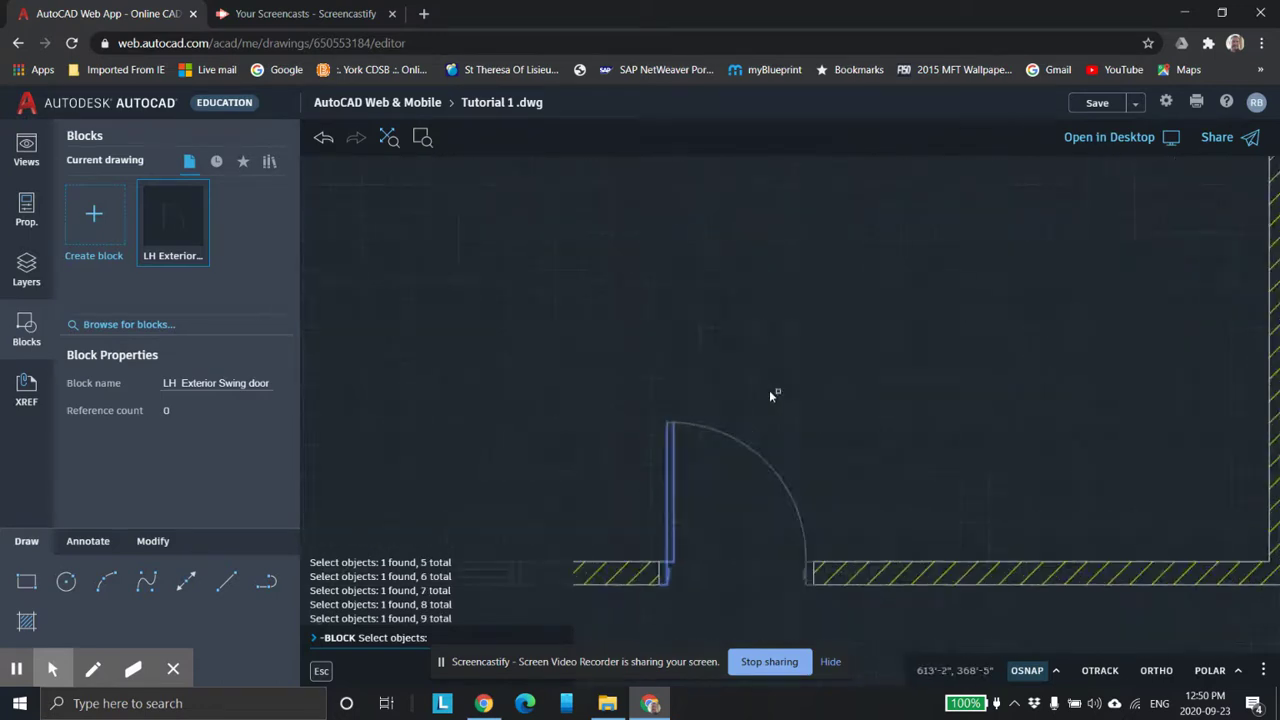
pyautogui.scroll(-2, 818, 306)
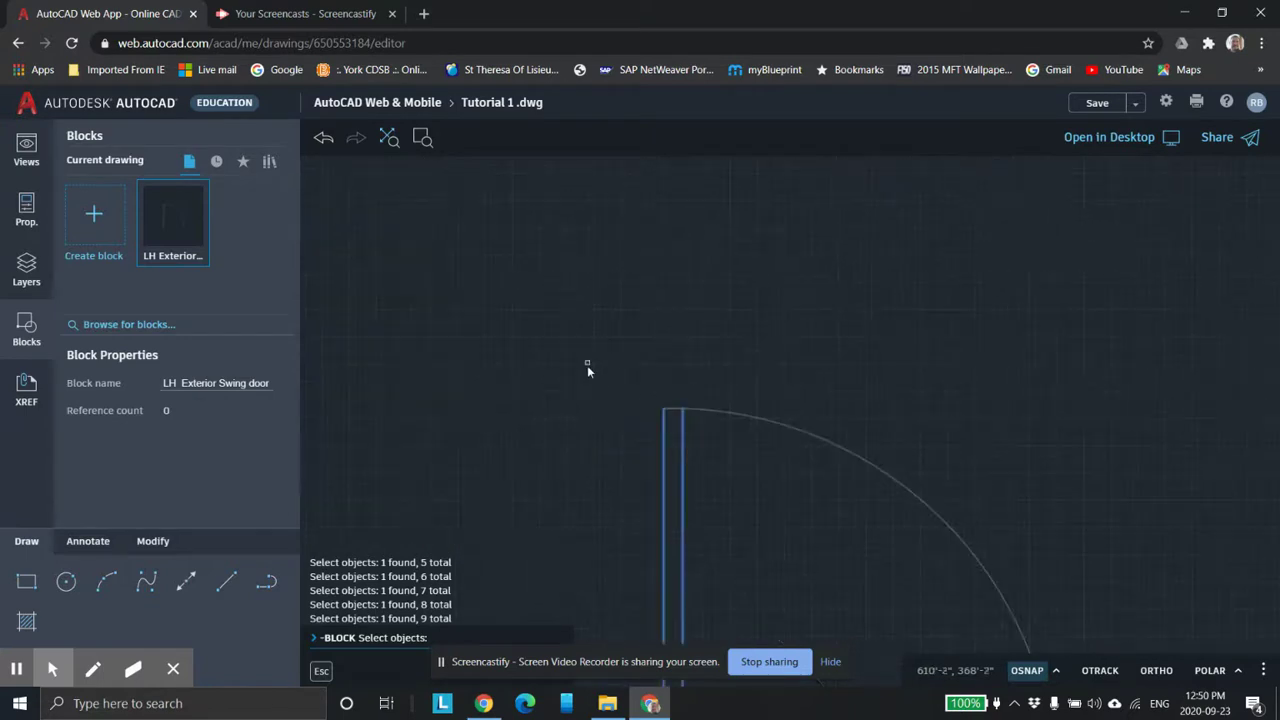
pyautogui.click(735, 418)
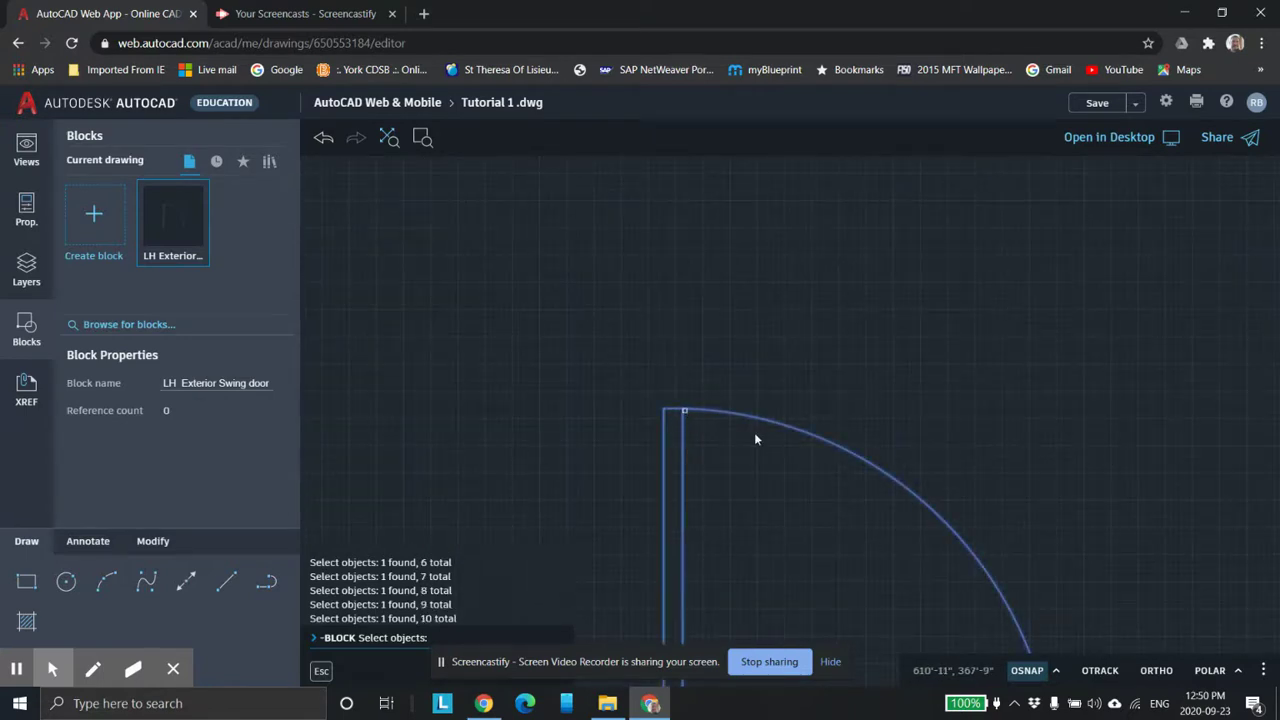
# Add the latch-side jamb's upper line and inner face line to the block selection
pyautogui.scroll(-4, 890, 520)
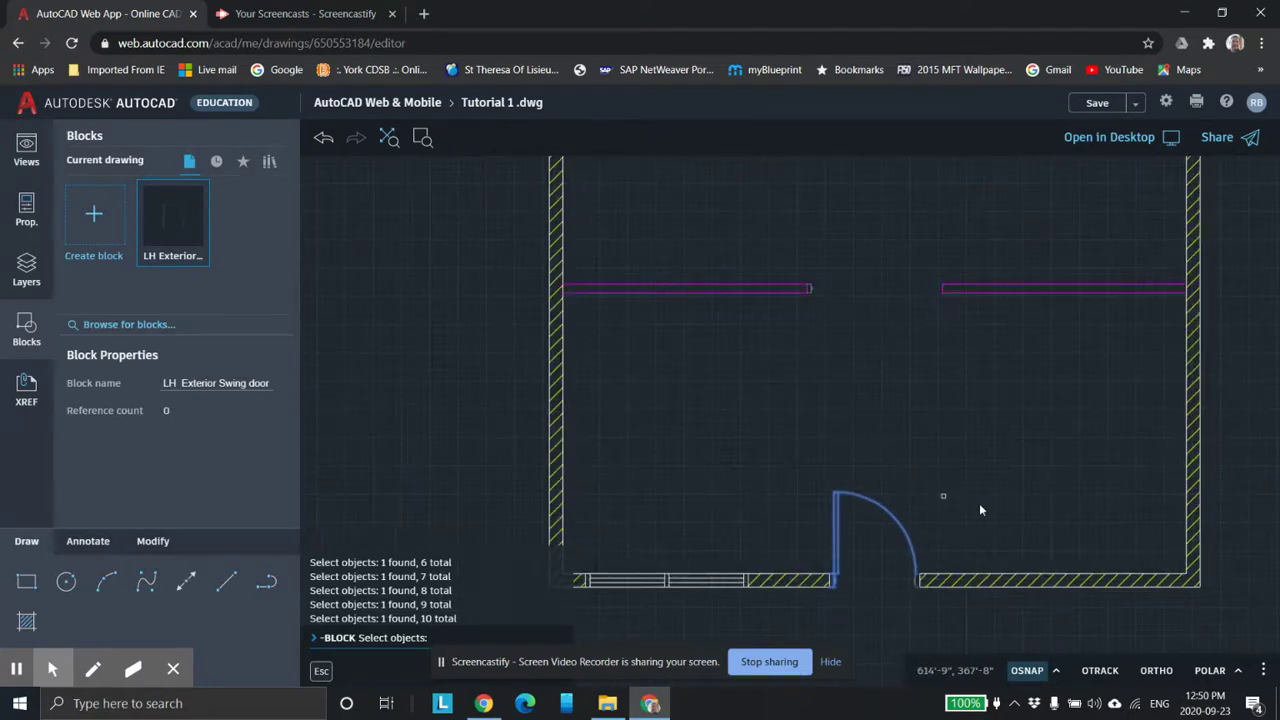
pyautogui.moveTo(980, 510); pyautogui.dragTo(865, 396, button='middle')
pyautogui.scroll(3, 838, 386)
pyautogui.scroll(3, 745, 400)
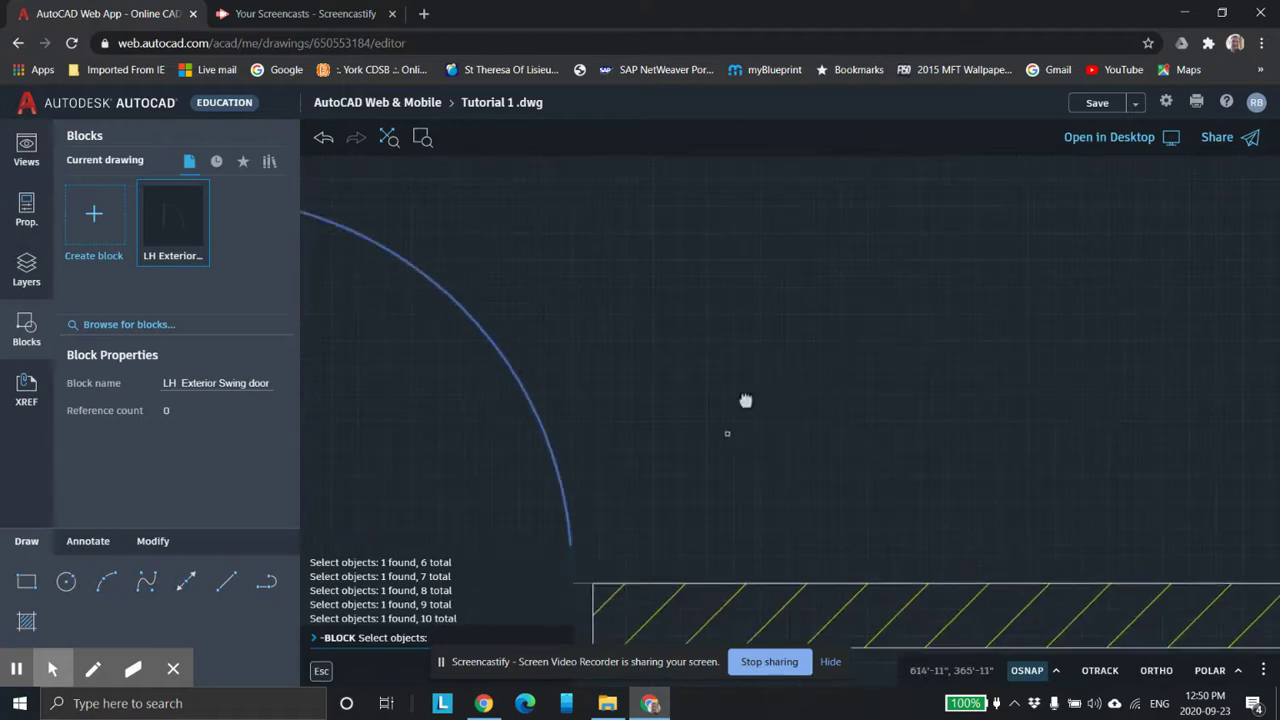
pyautogui.scroll(-2, 745, 400)
pyautogui.scroll(-2, 831, 403)
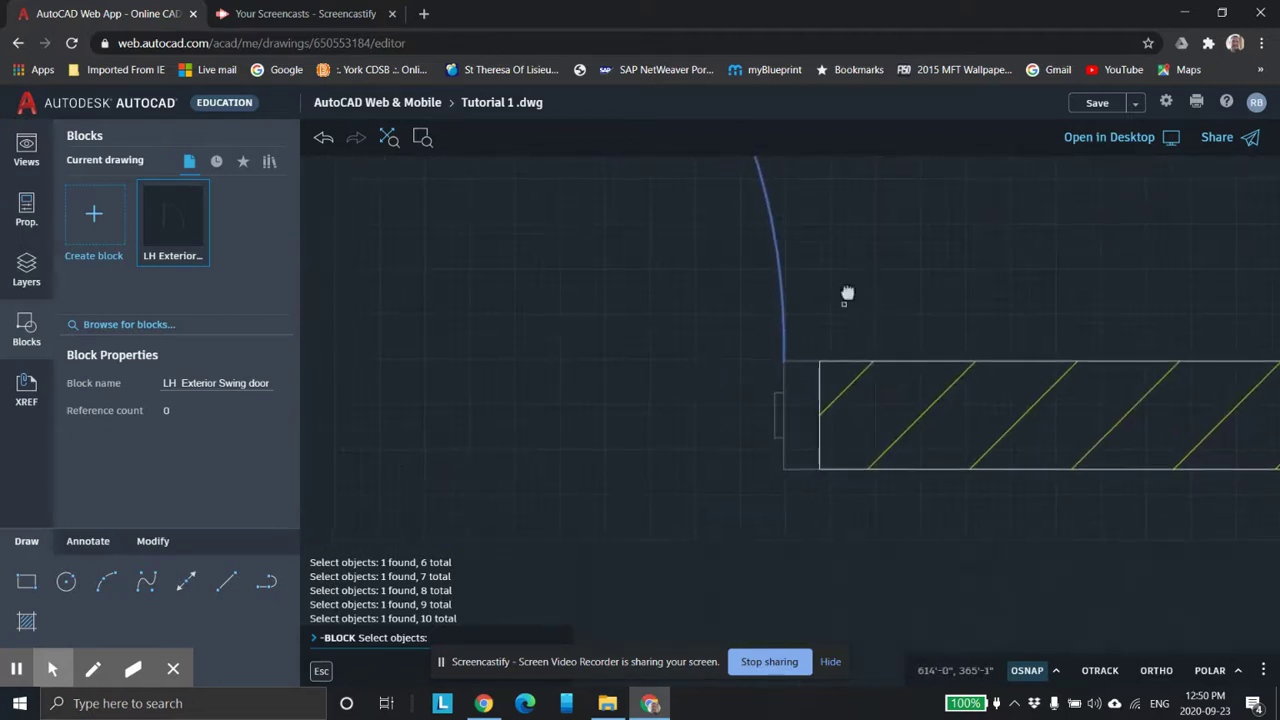
pyautogui.scroll(2, 832, 306)
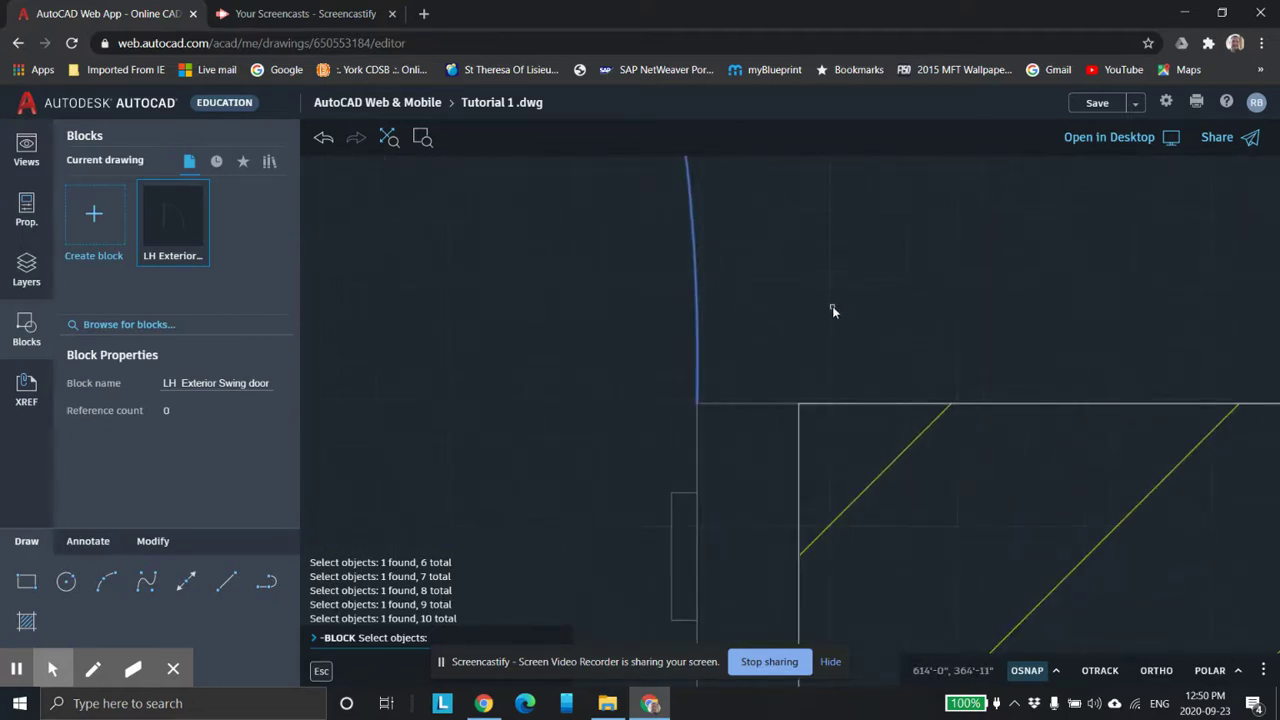
pyautogui.click(745, 405)
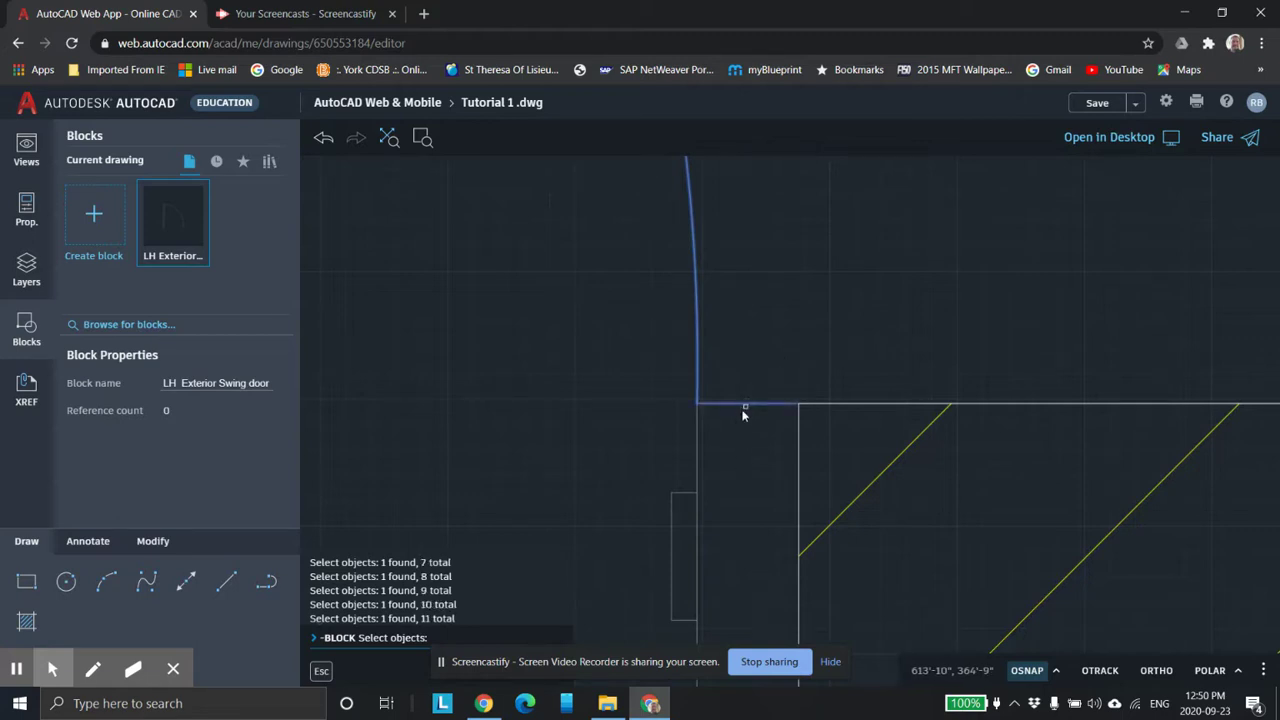
pyautogui.click(696, 441)
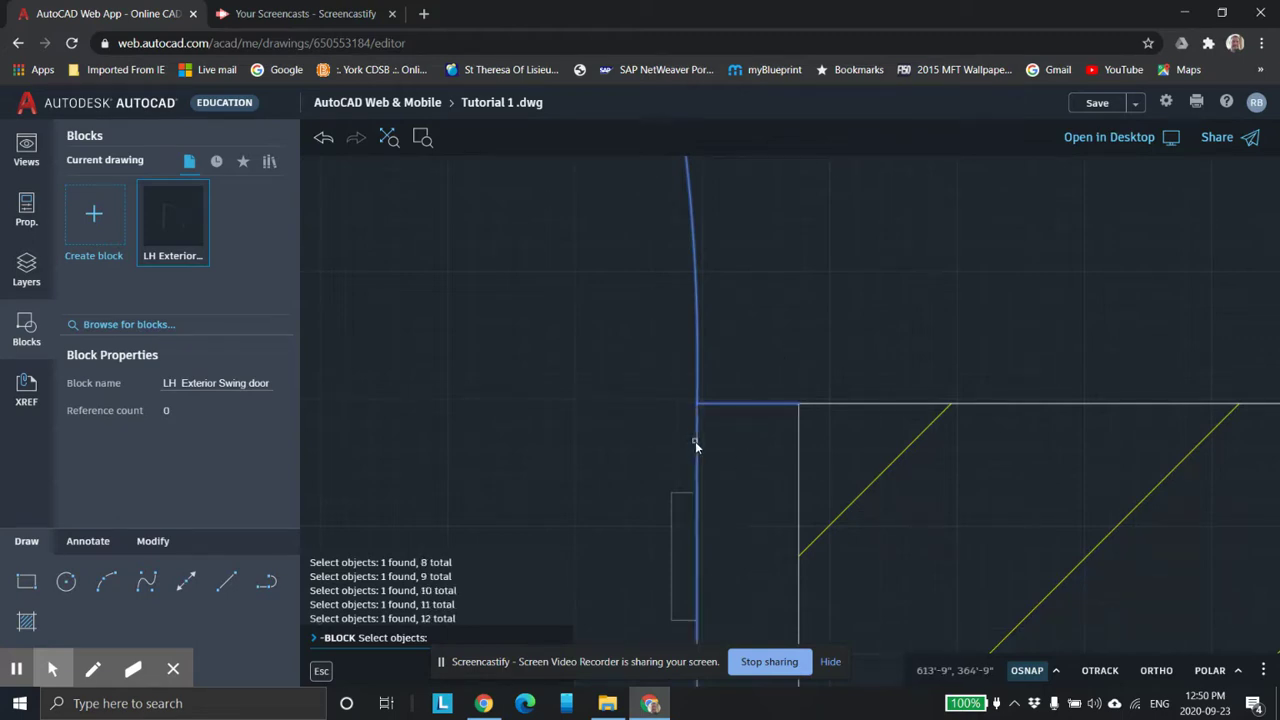
# Add the three lines of the latch-side door stop to the block selection
pyautogui.moveTo(680, 500); pyautogui.dragTo(678, 507)
pyautogui.click(678, 507)
pyautogui.click(672, 508)
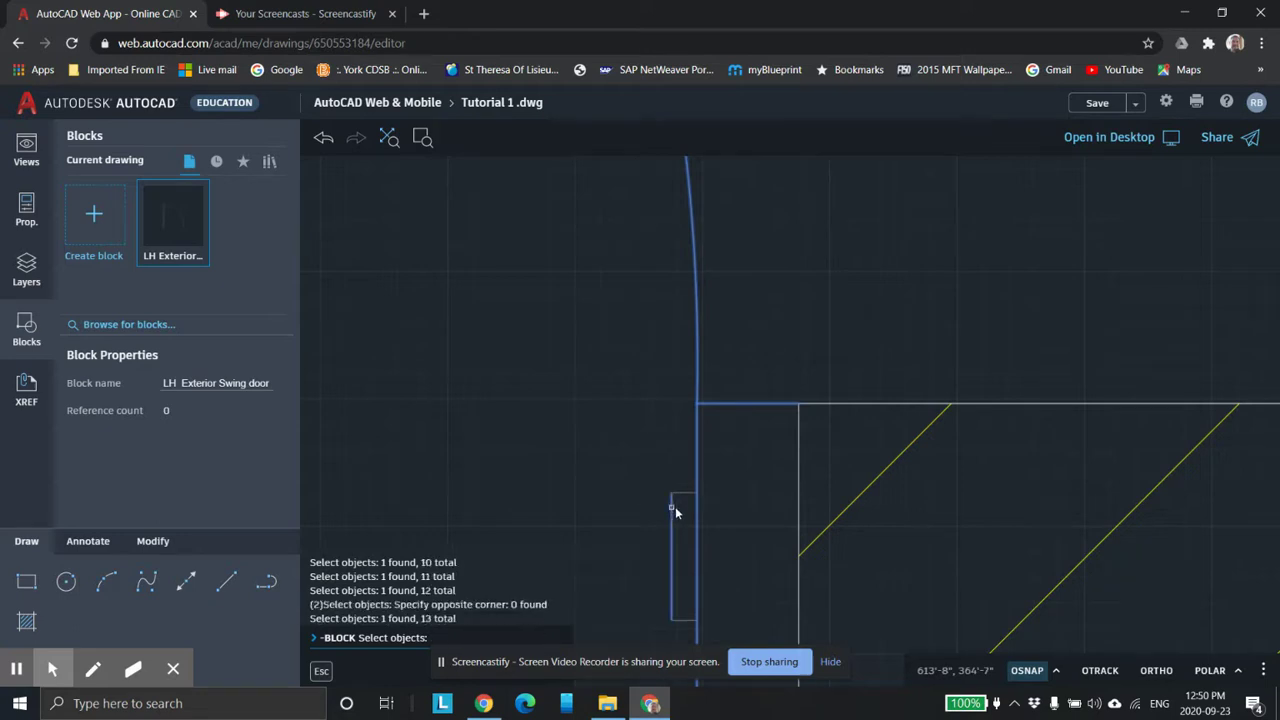
pyautogui.click(681, 496)
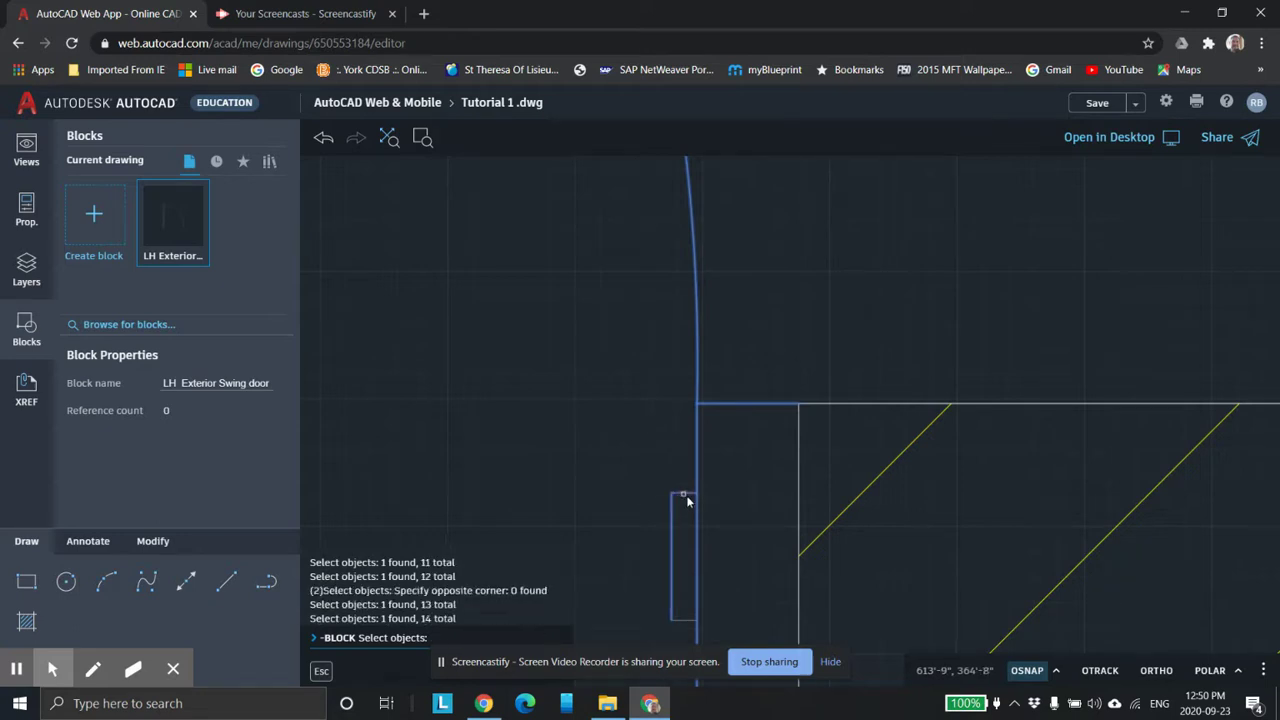
pyautogui.click(685, 624)
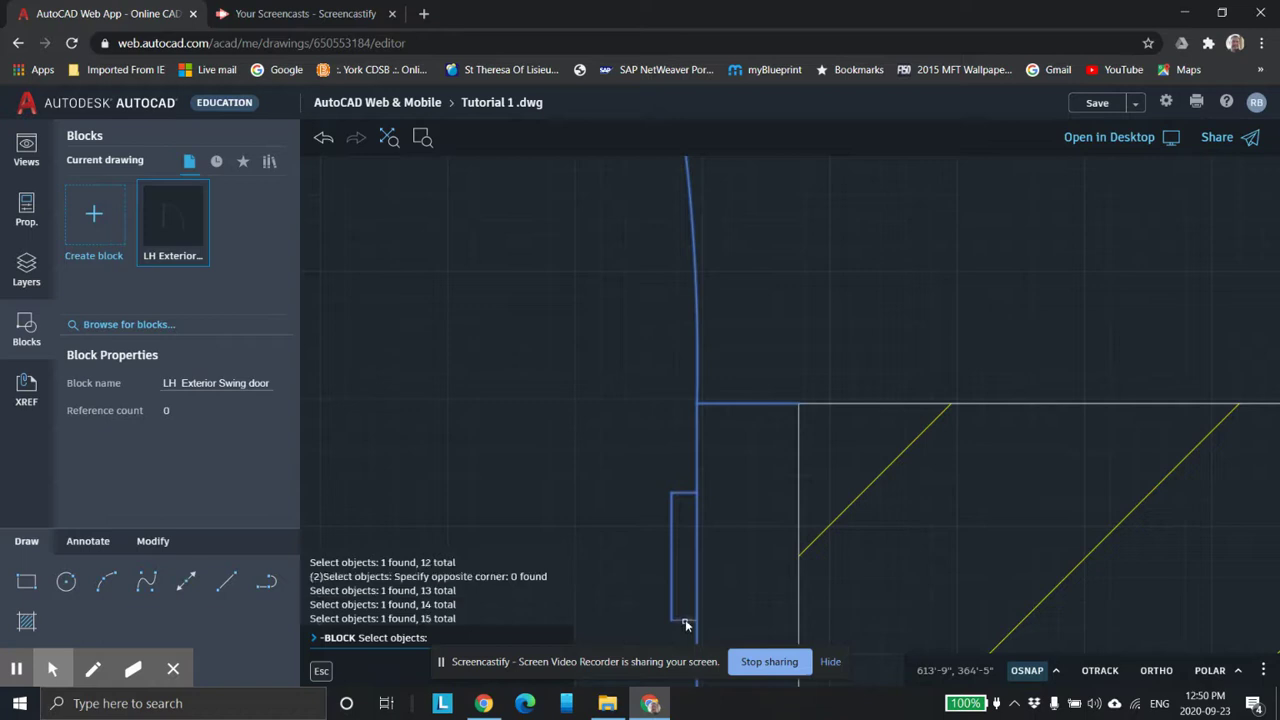
# Add the latch-side jamb's lower line and finish the selection to create the block
pyautogui.scroll(-3, 751, 586)
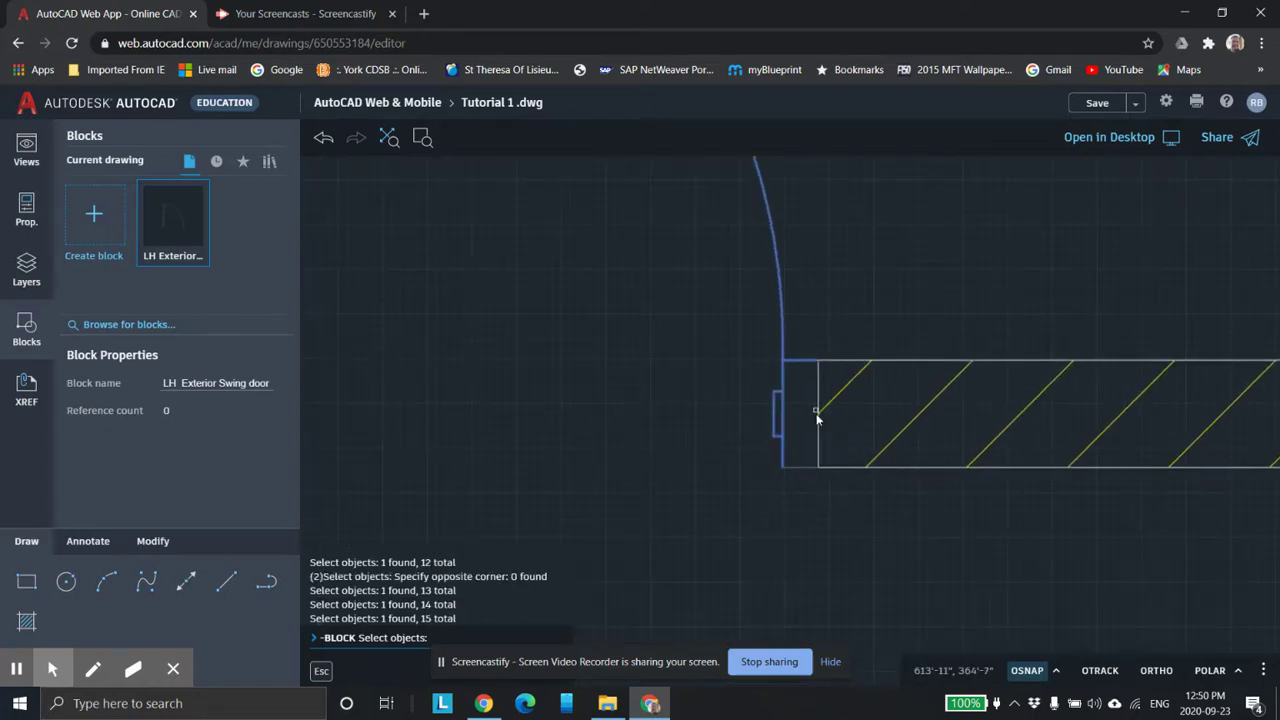
pyautogui.scroll(1, 820, 456)
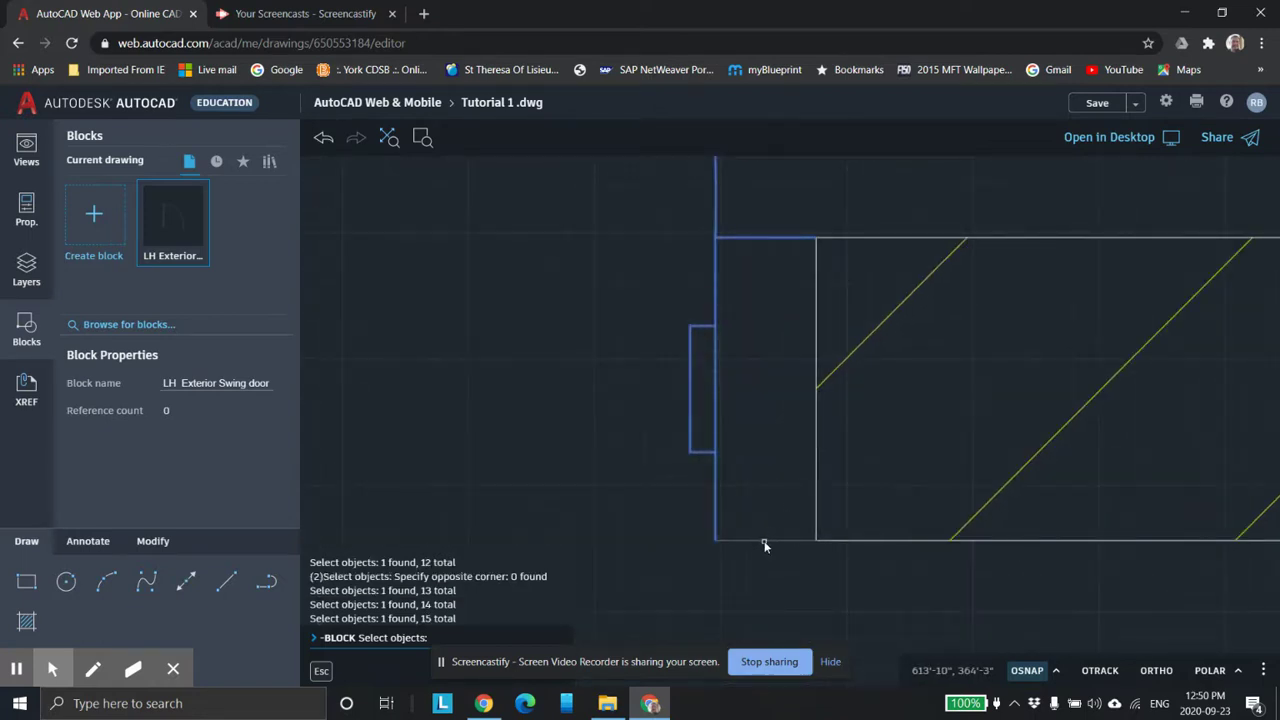
pyautogui.click(765, 541)
pyautogui.scroll(-3, 767, 537)
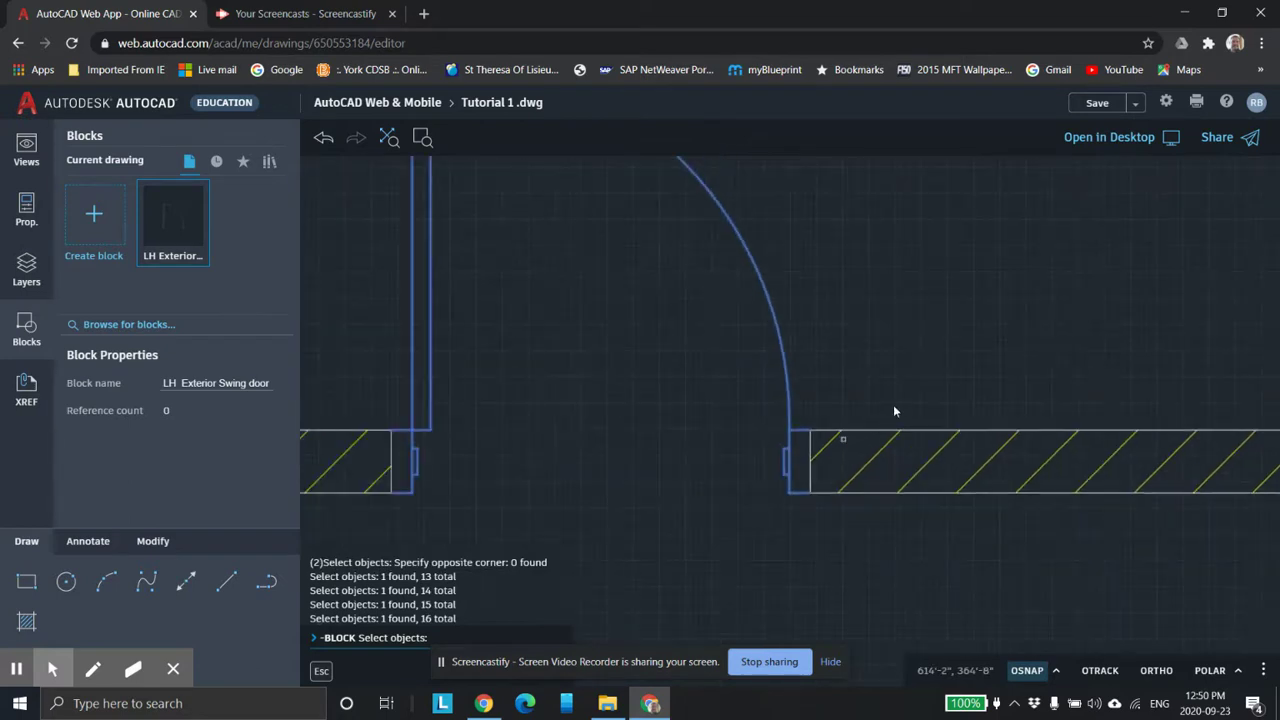
pyautogui.scroll(-2, 895, 411)
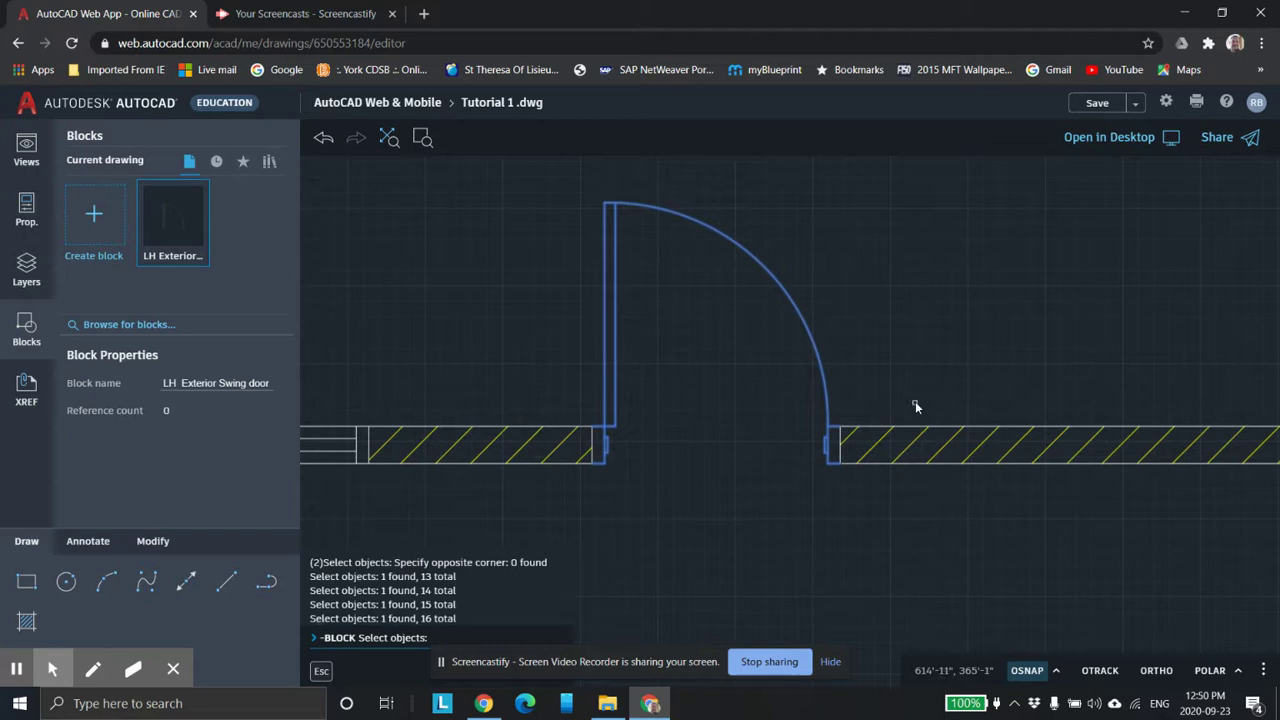
pyautogui.press('Return')
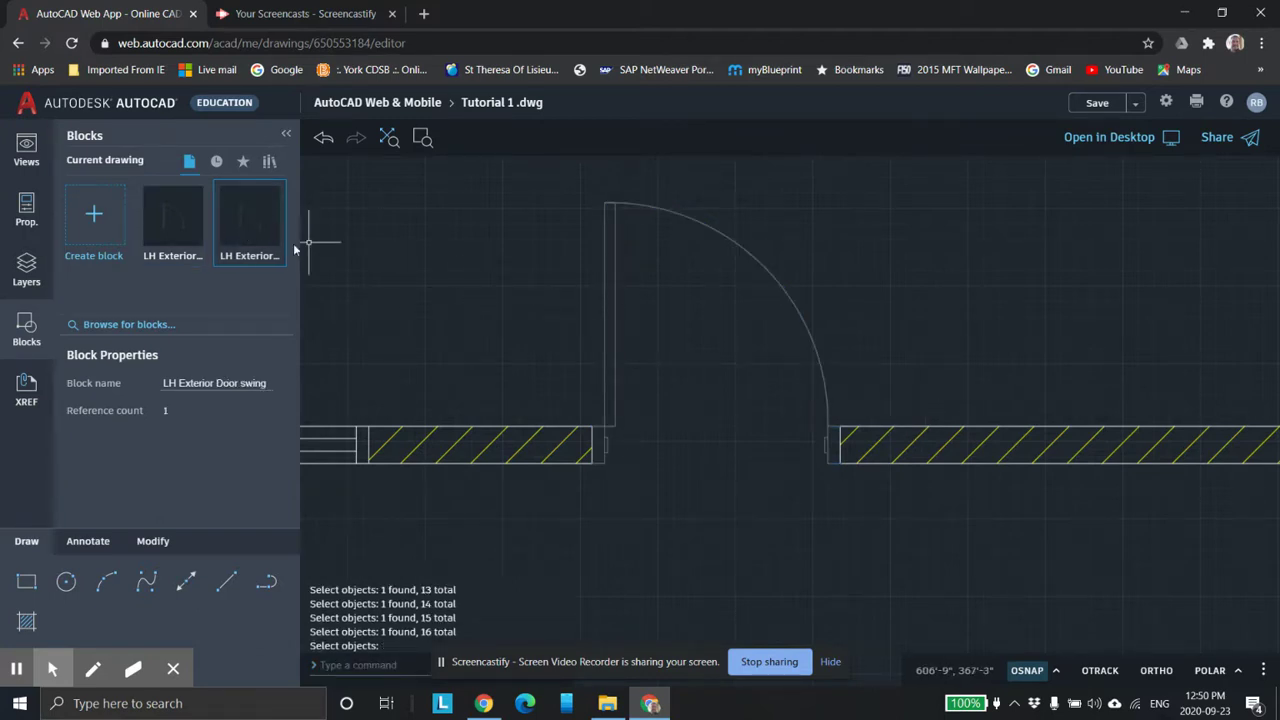
pyautogui.scroll(-5, 531, 354)
pyautogui.moveTo(749, 349); pyautogui.dragTo(831, 626, button='middle')
pyautogui.scroll(2, 670, 279)
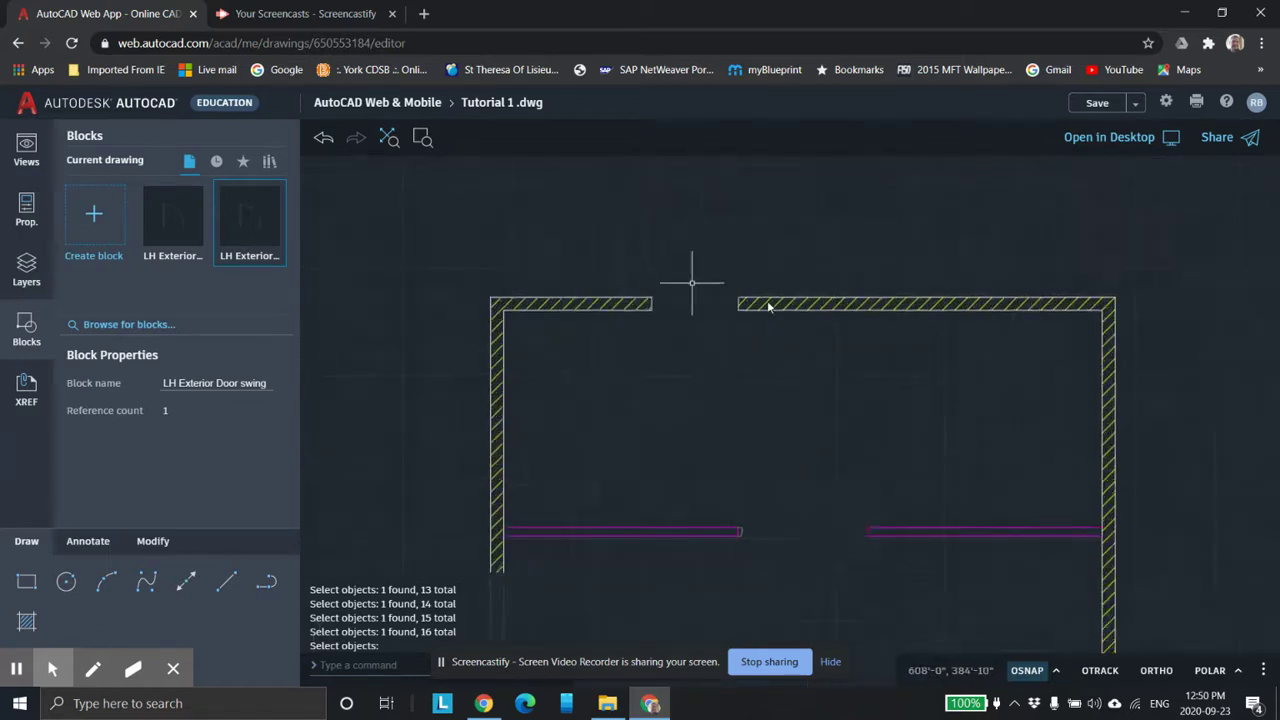
pyautogui.scroll(1, 745, 298)
pyautogui.scroll(1, 797, 360)
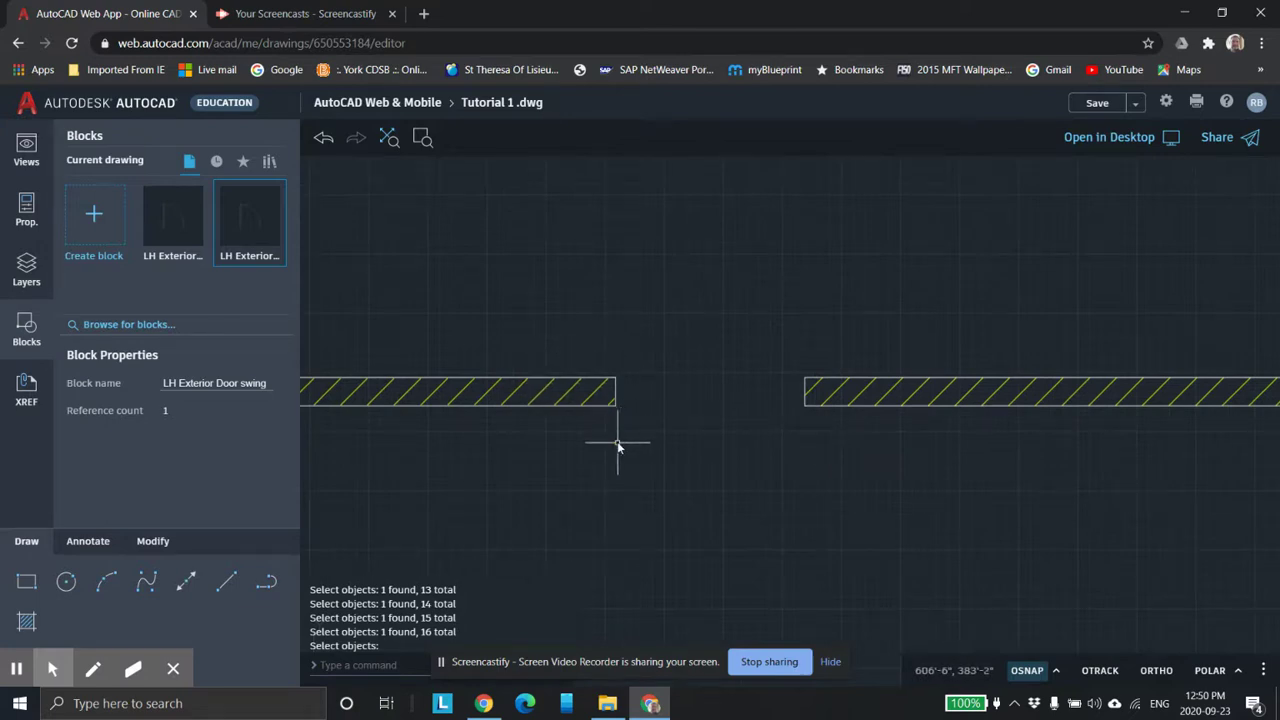
pyautogui.rightClick(257, 226)
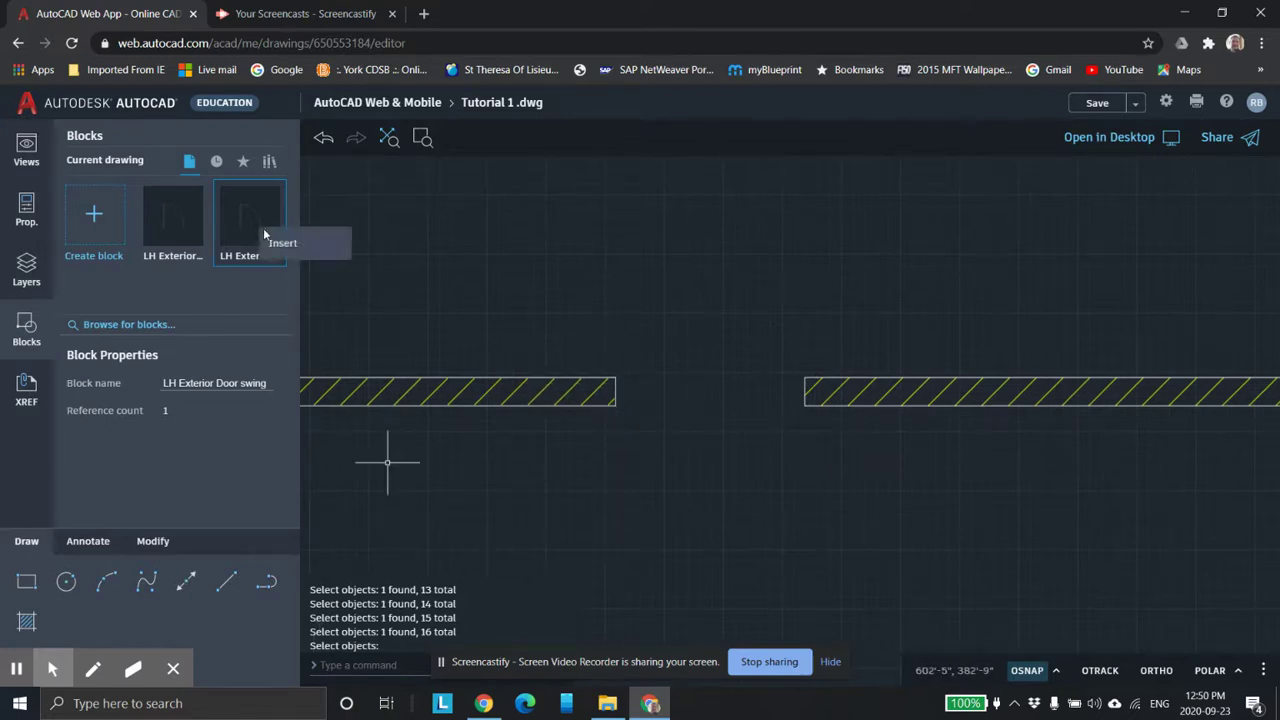
pyautogui.click(283, 243)
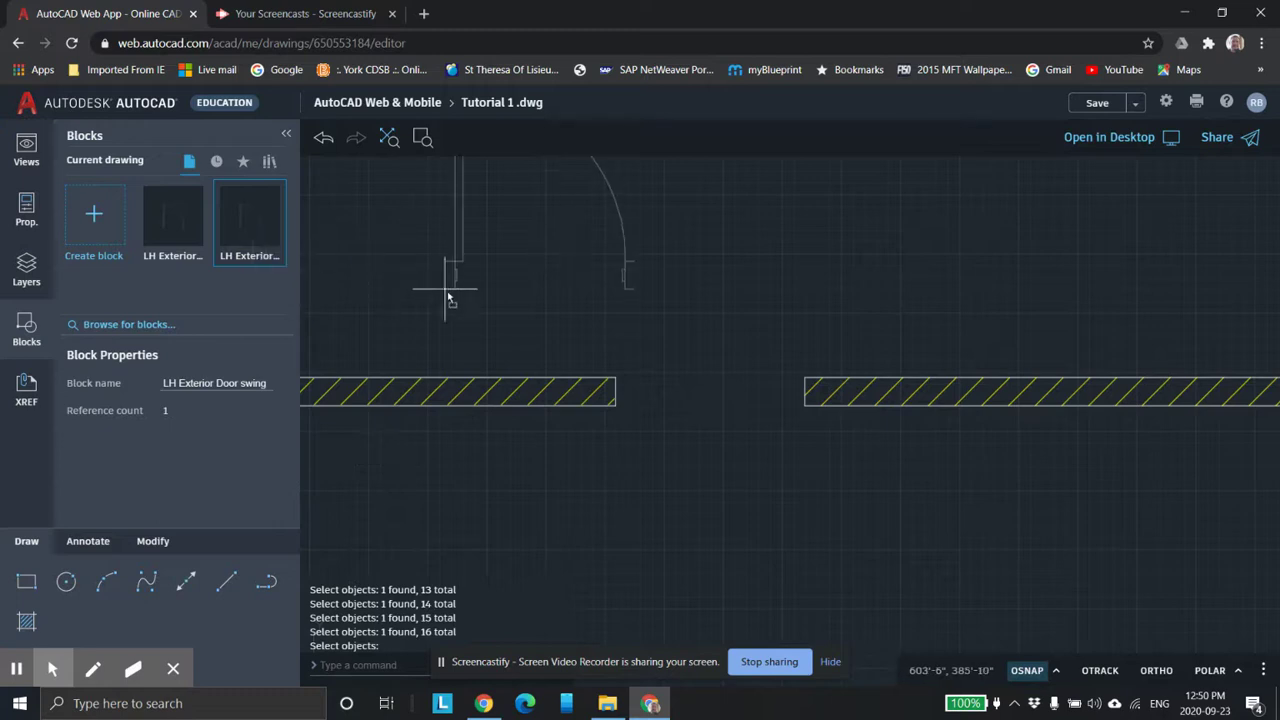
pyautogui.press('Escape')
# Try inserting the LH Exterior Door swing block unrotated at the lower corner of the opening's left wall end, and undo the insertion
pyautogui.click(258, 236)
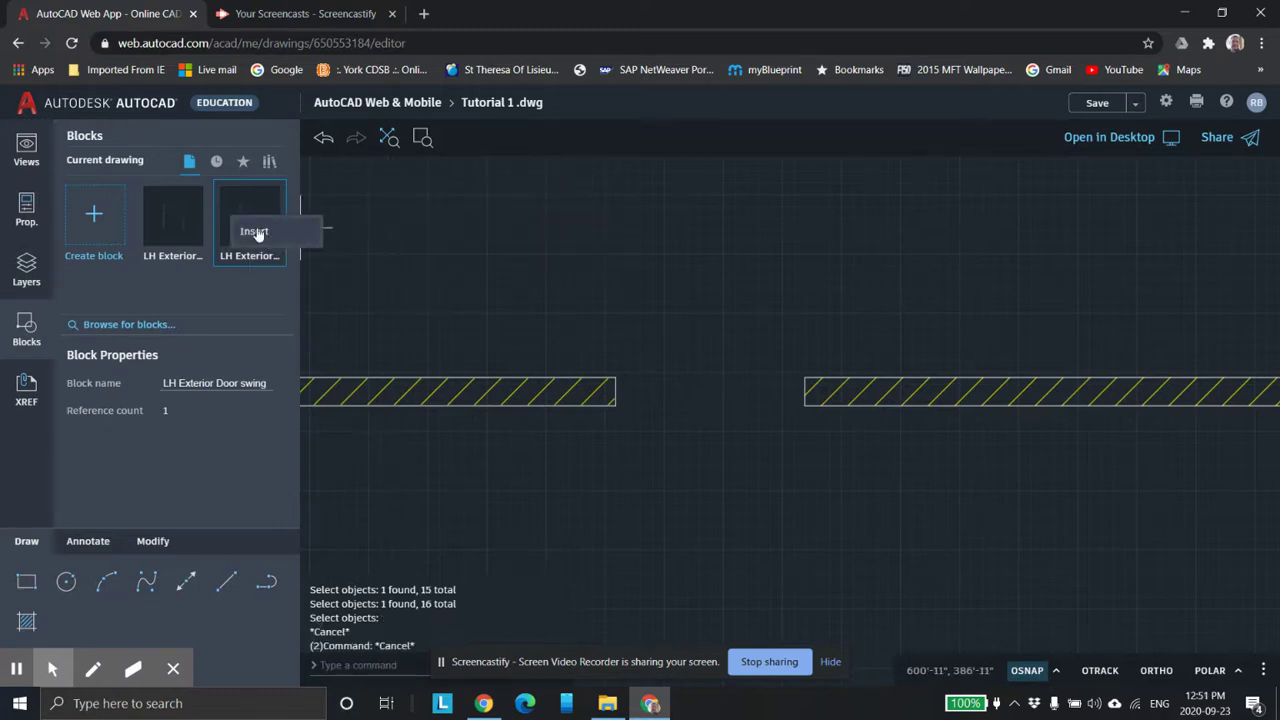
pyautogui.click(257, 234)
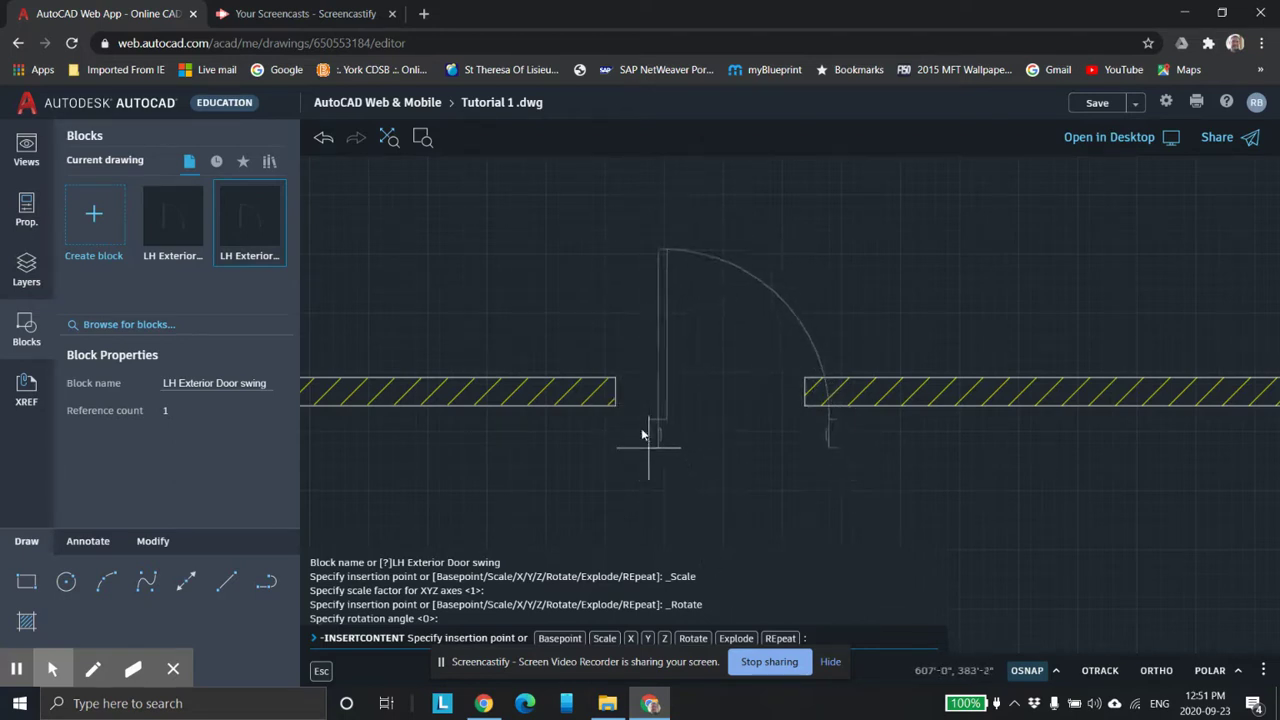
pyautogui.scroll(3, 625, 405)
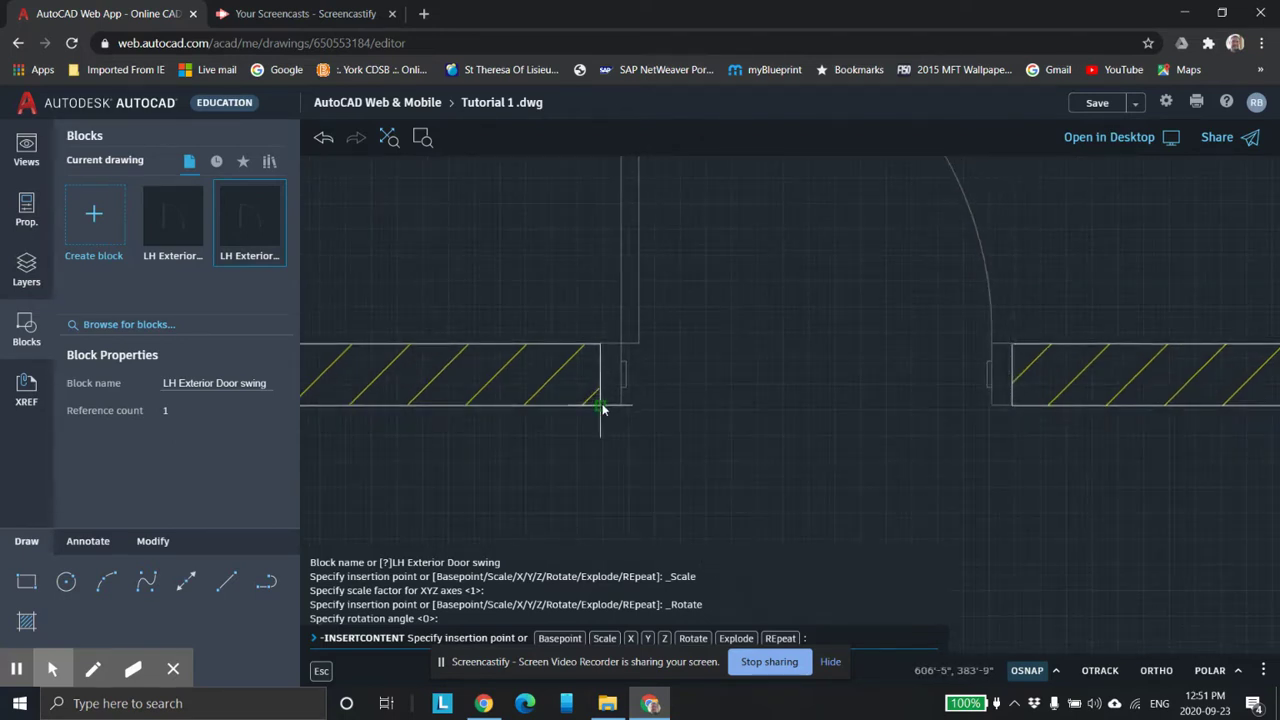
pyautogui.click(603, 407)
pyautogui.scroll(-5, 1020, 457)
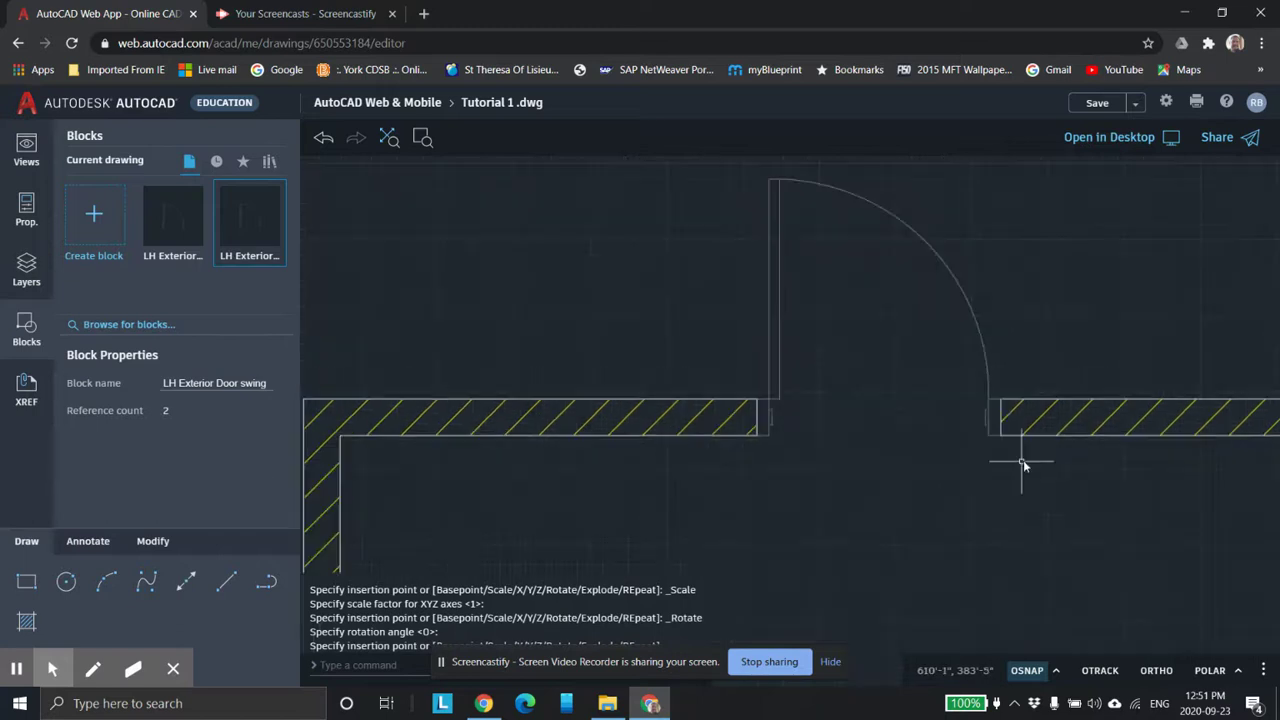
pyautogui.moveTo(1023, 434); pyautogui.dragTo(885, 404, button='middle')
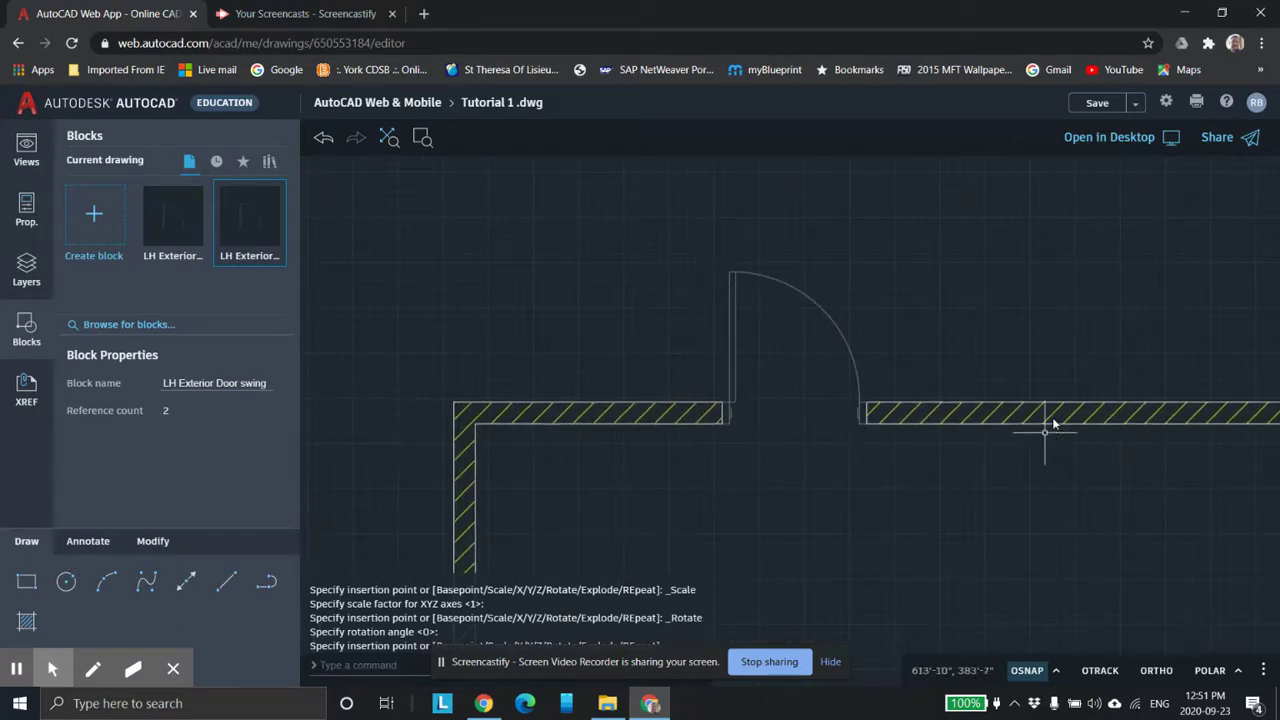
pyautogui.press('Escape')
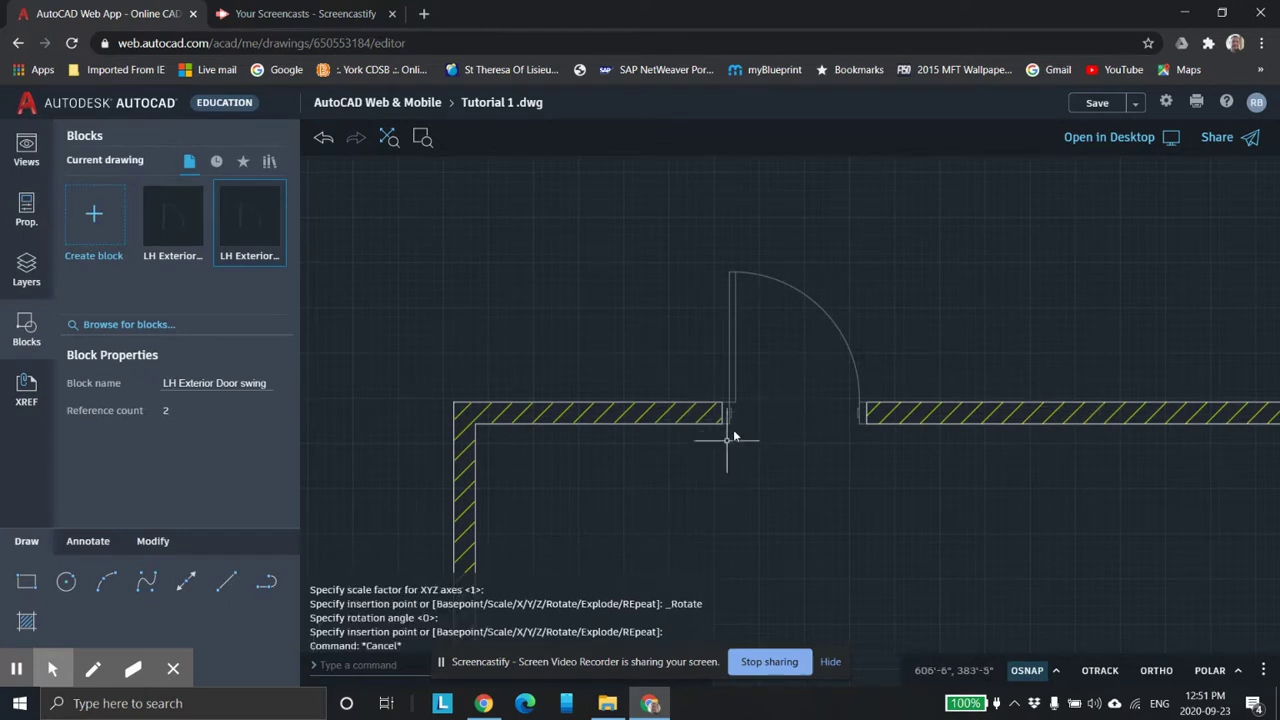
pyautogui.scroll(5, 570, 268)
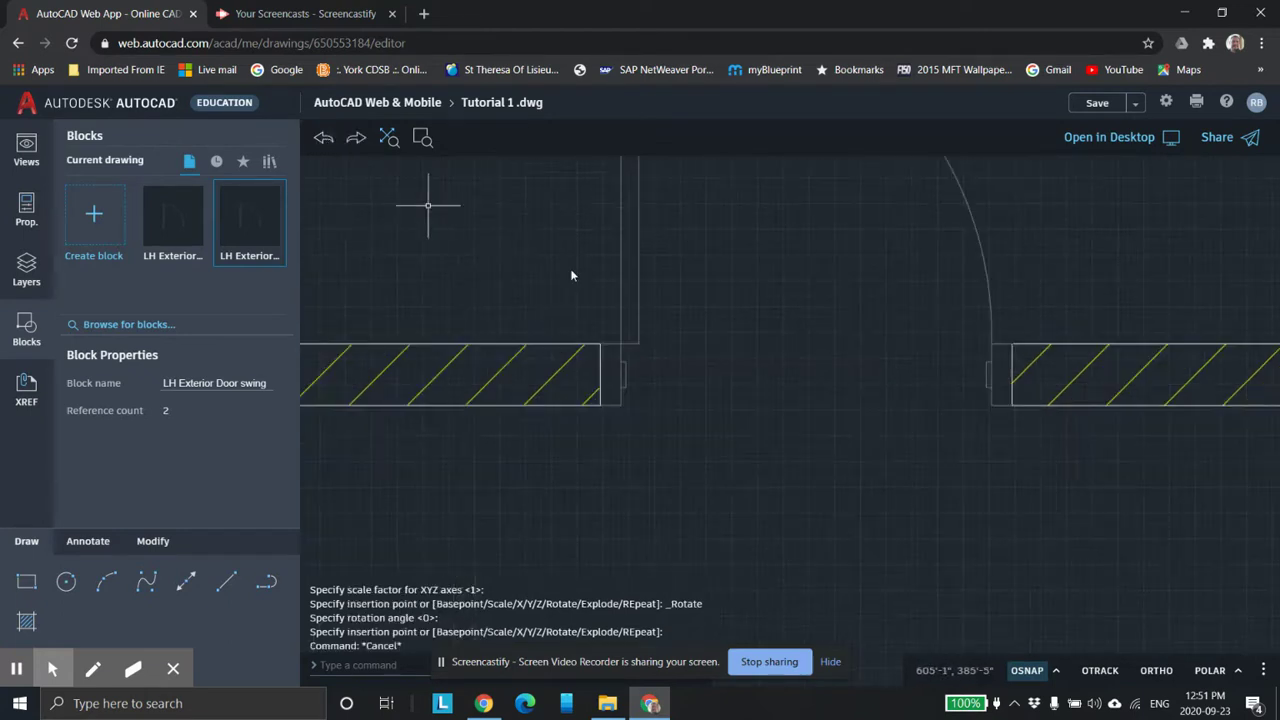
pyautogui.click(323, 138)
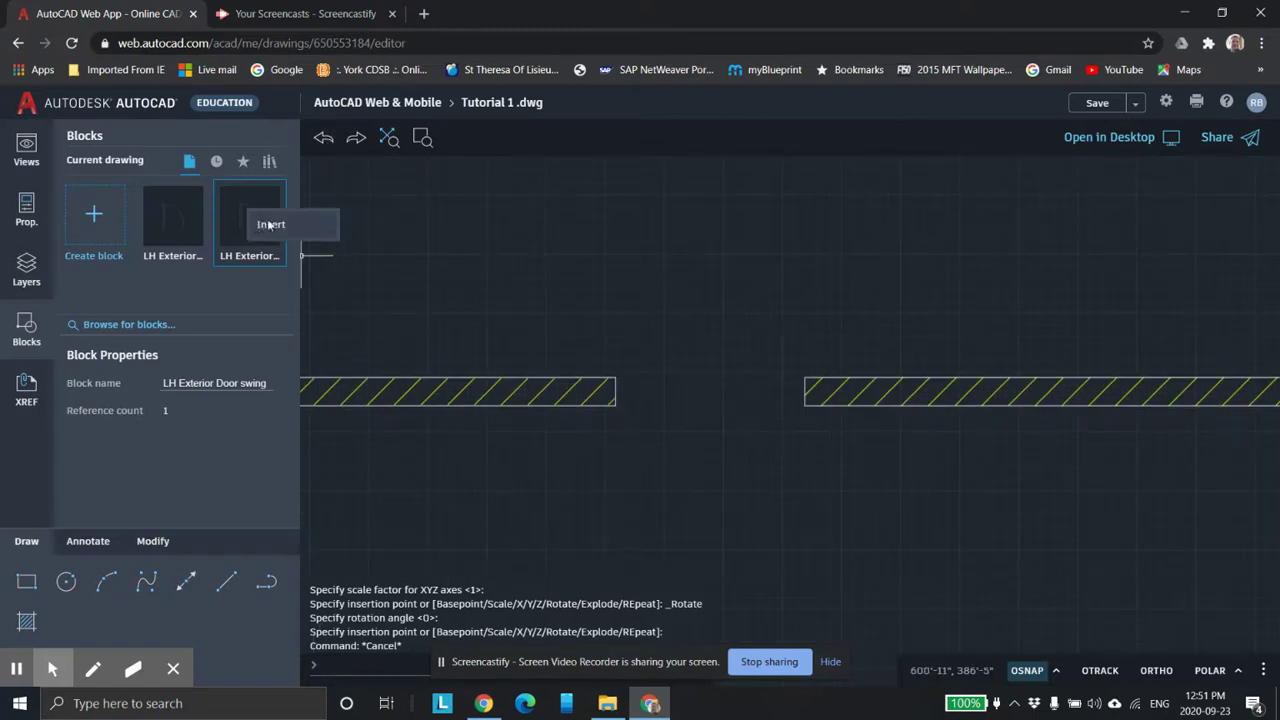
# Insert the LH Exterior Door swing block rotated 180 degrees at the upper corner of the right wall end in the upper exterior wall's opening
pyautogui.click(260, 220)
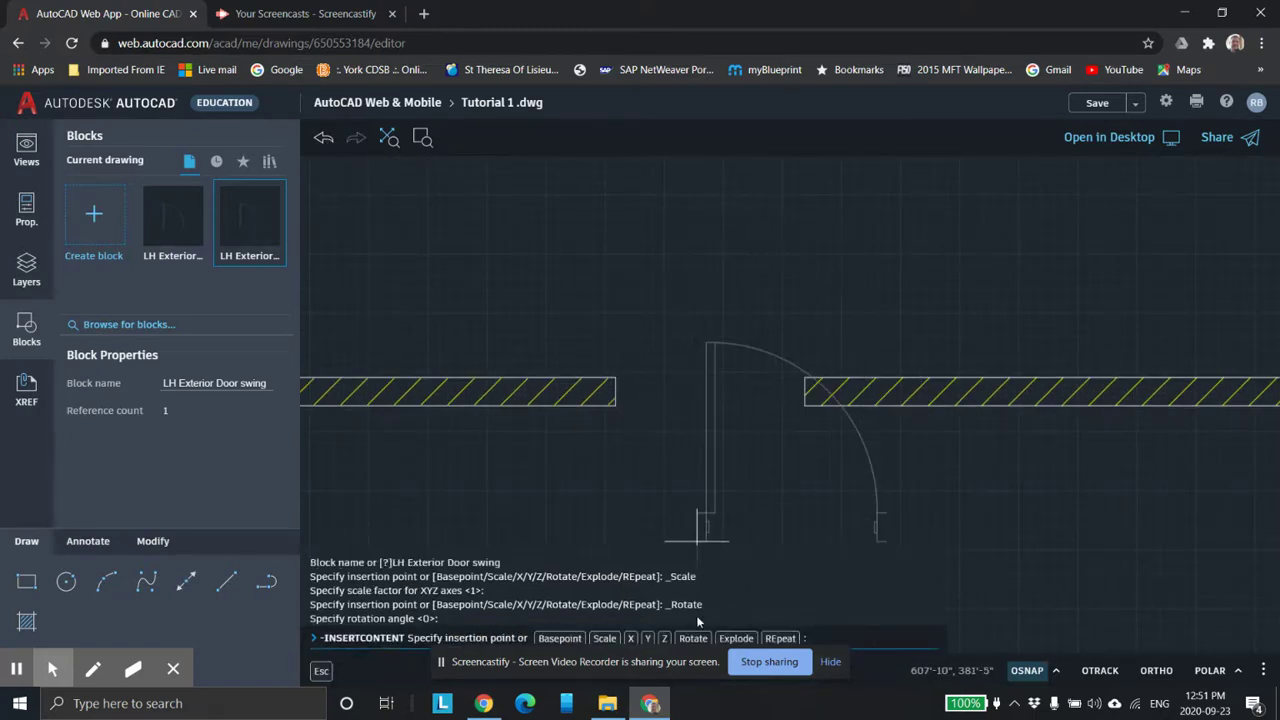
pyautogui.write('r')
pyautogui.press('Return')
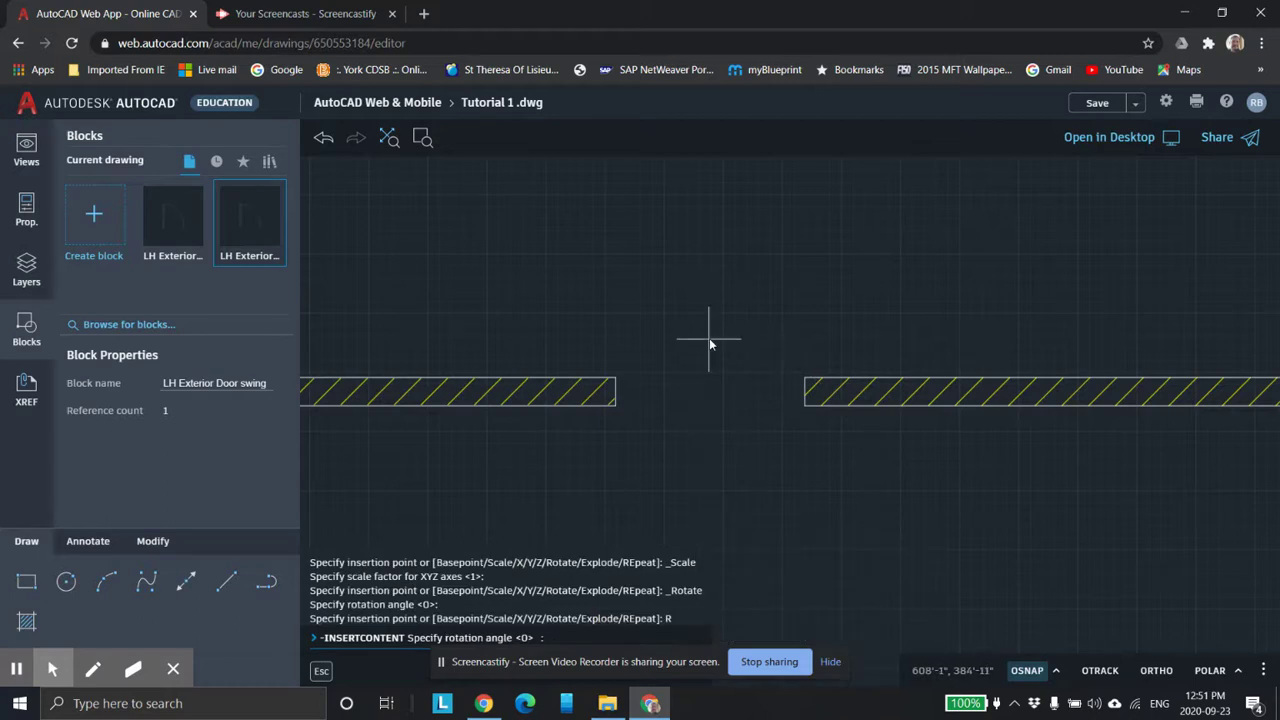
pyautogui.write('180')
pyautogui.press('Return')
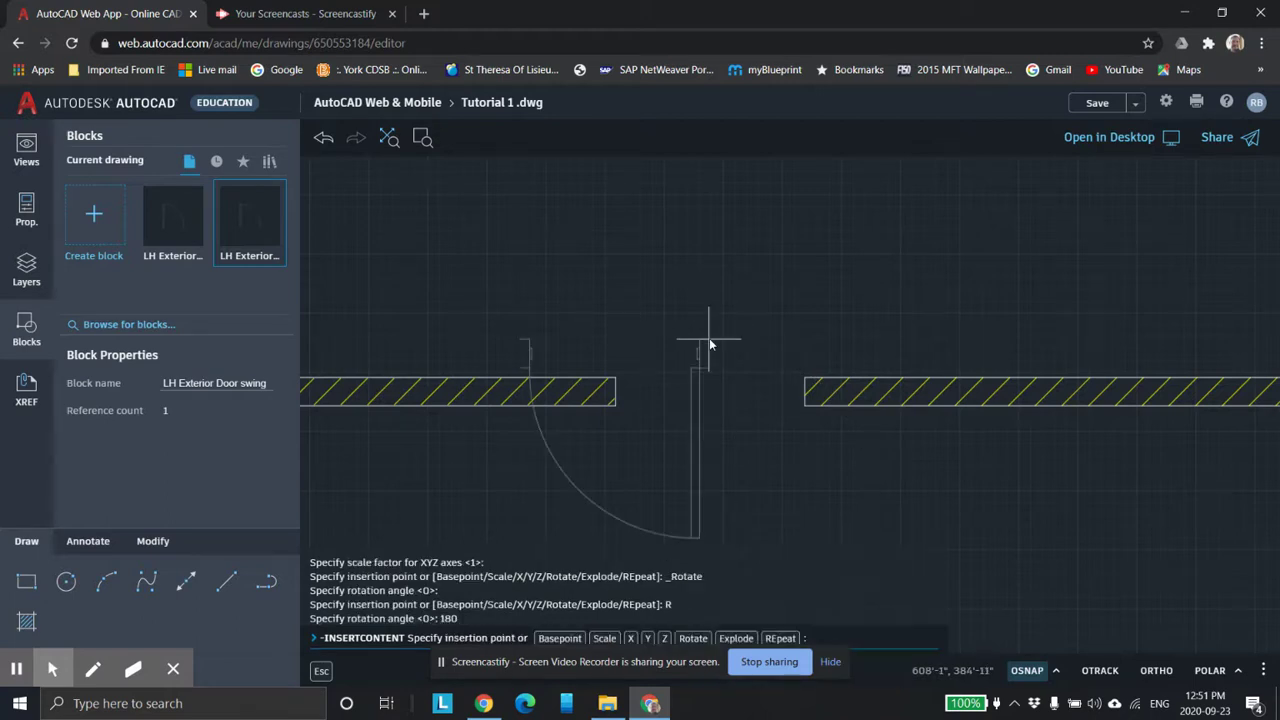
pyautogui.scroll(5, 779, 395)
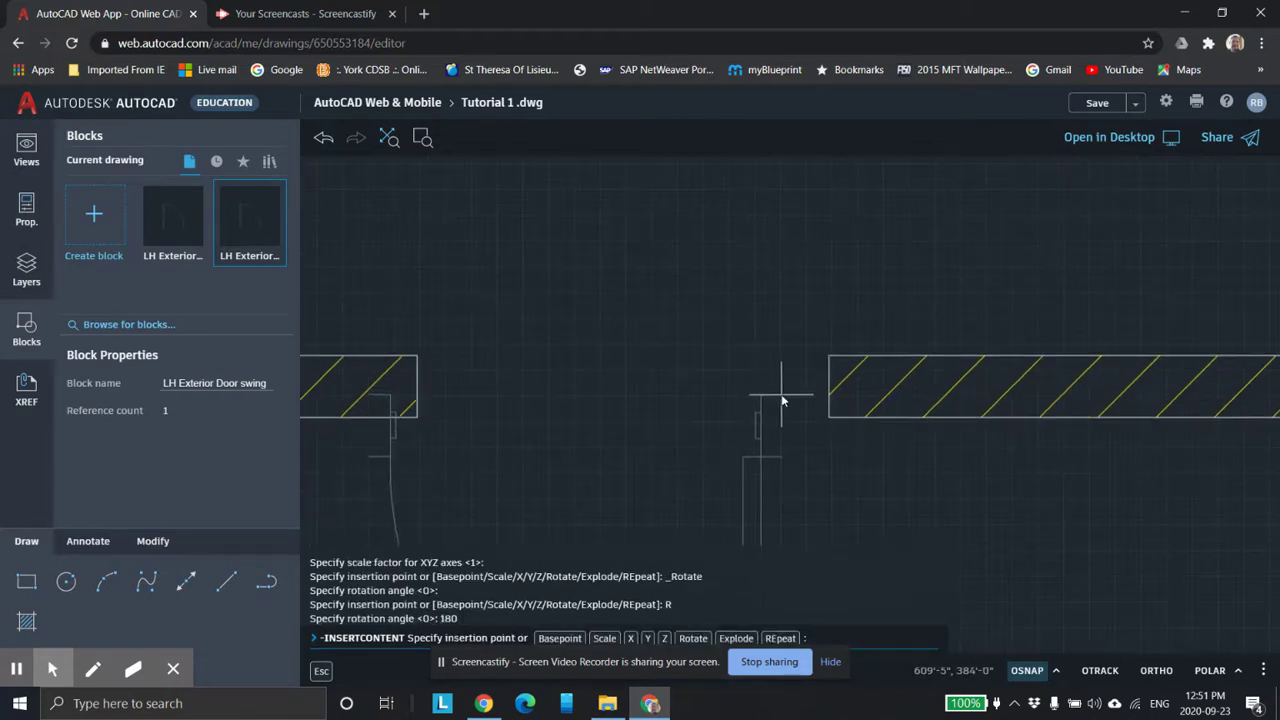
pyautogui.click(845, 345)
pyautogui.scroll(-6, 858, 318)
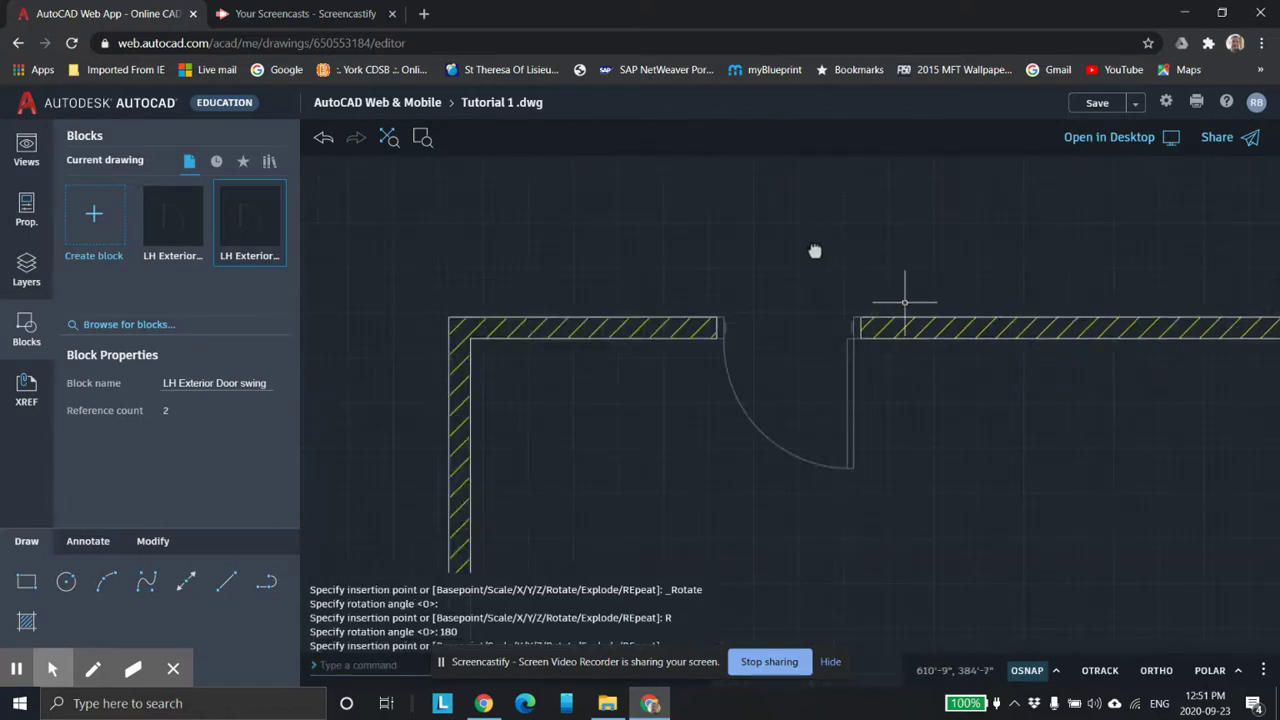
# Examine the opening in the magenta interior wall and the jamb and stop at its left wall end
pyautogui.scroll(-4, 815, 251)
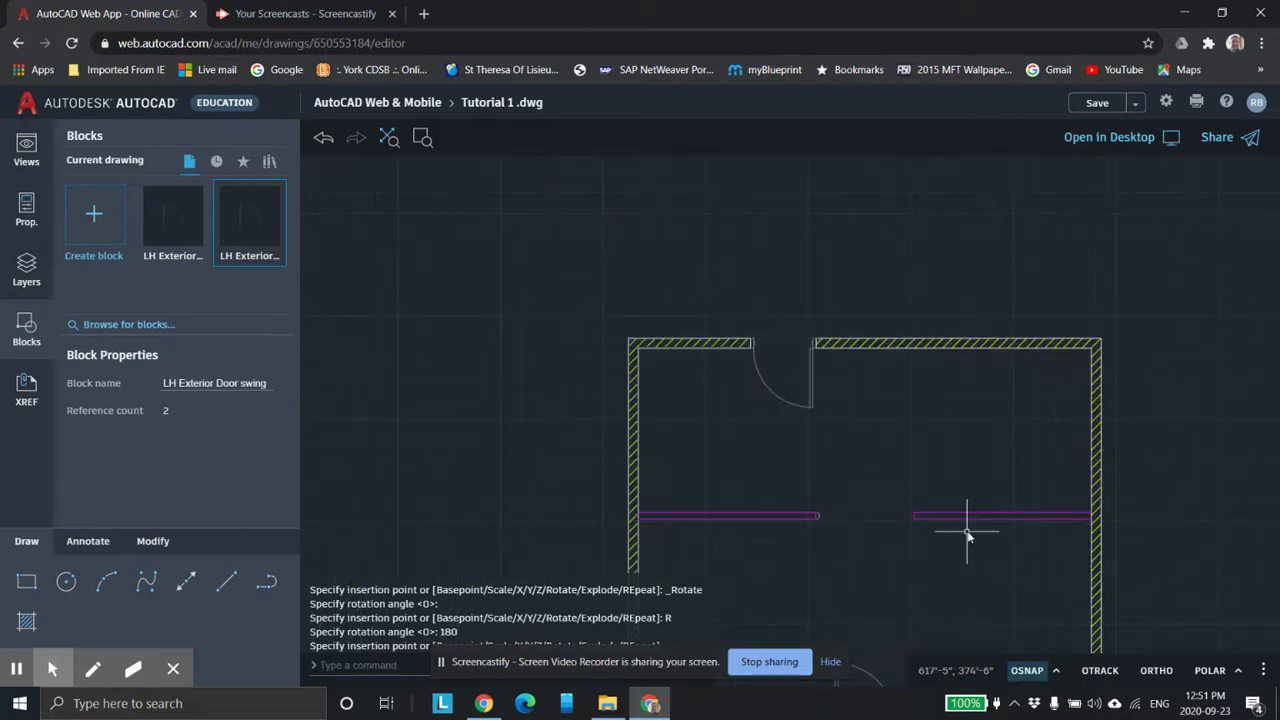
pyautogui.scroll(1, 1000, 525)
pyautogui.scroll(-4, 834, 471)
pyautogui.scroll(2, 806, 443)
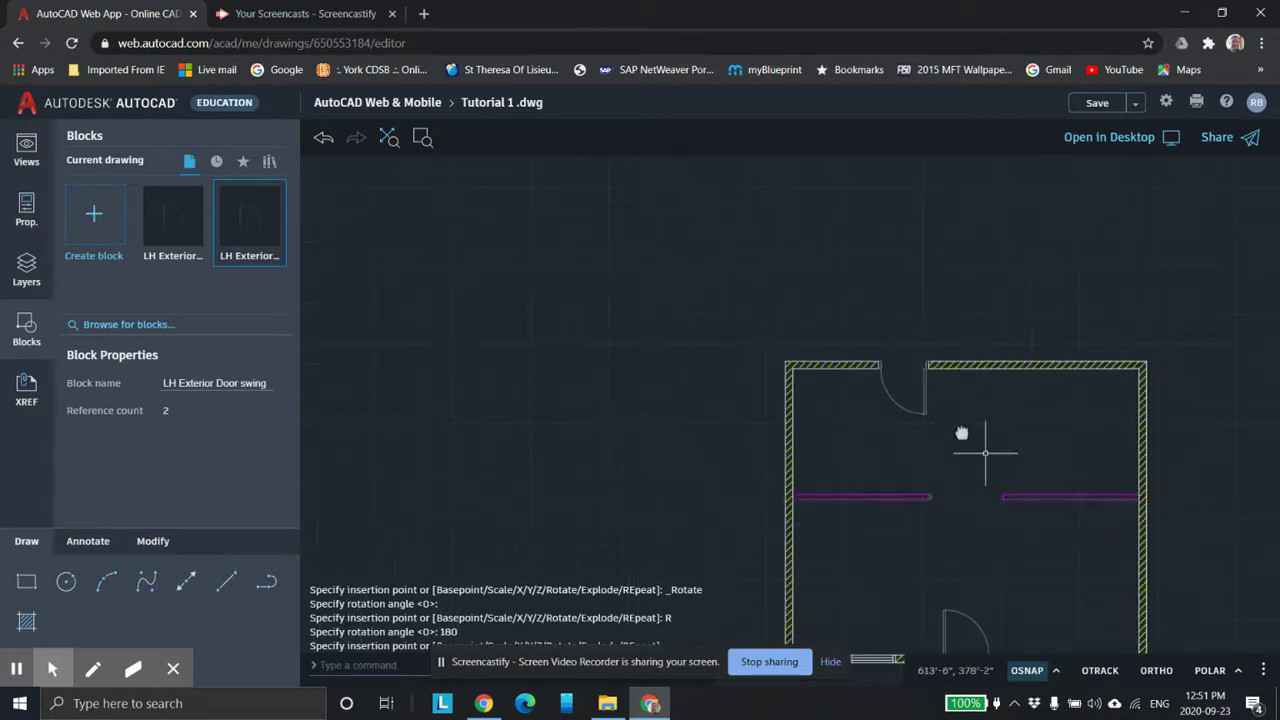
pyautogui.moveTo(985, 452); pyautogui.dragTo(757, 343, button='middle')
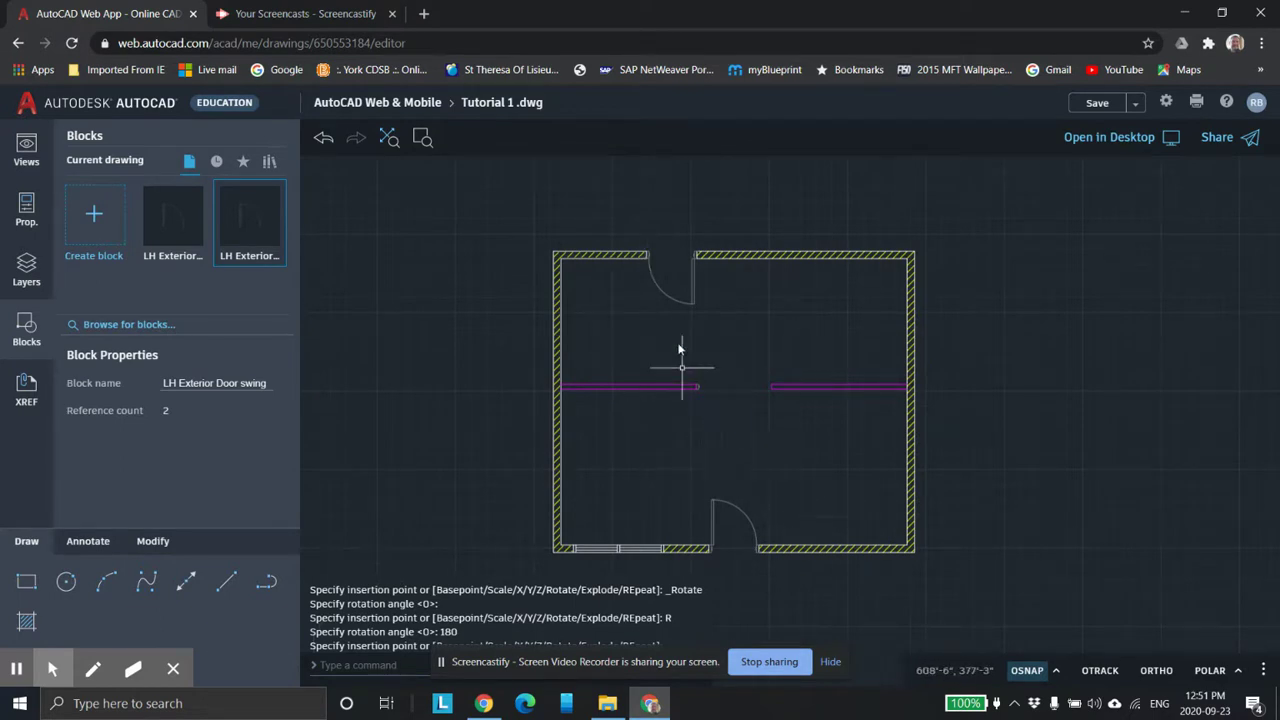
pyautogui.scroll(2, 743, 471)
pyautogui.scroll(2, 700, 486)
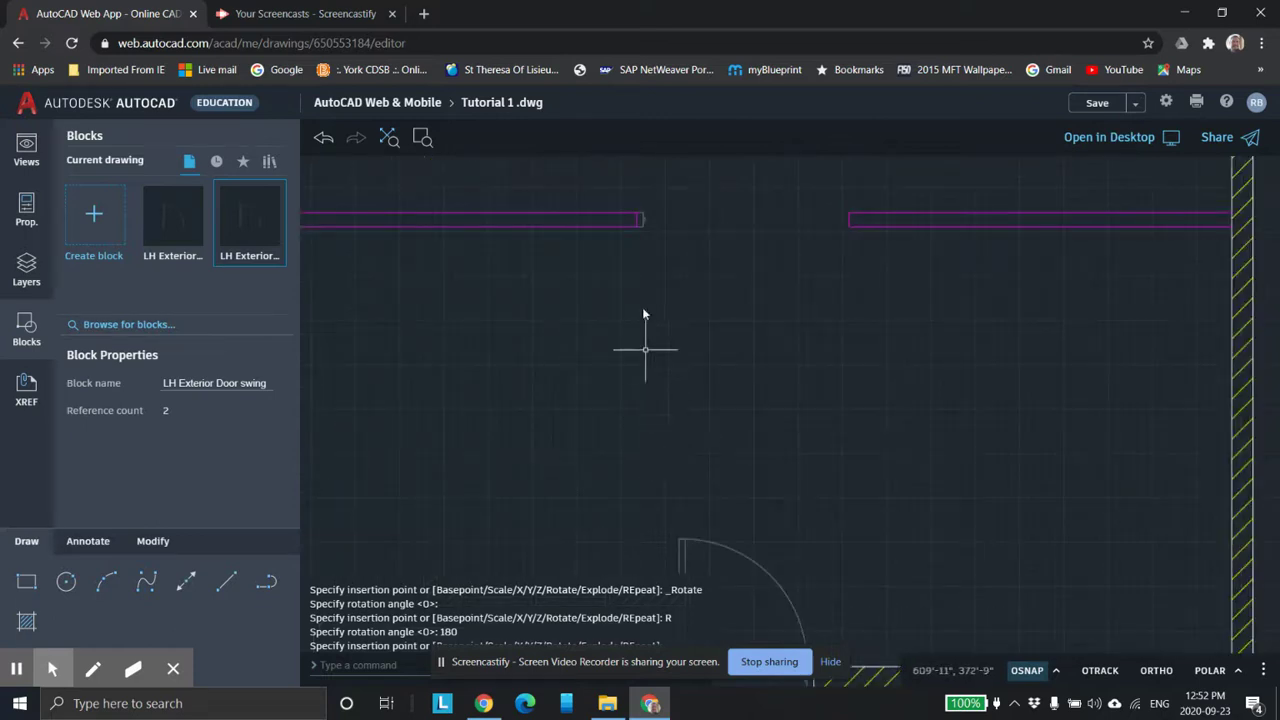
pyautogui.moveTo(646, 349)
pyautogui.mouseDown(button='middle')
pyautogui.moveTo(657, 291)
pyautogui.moveTo(691, 425)
pyautogui.moveTo(734, 400)
pyautogui.mouseUp(button='middle')
pyautogui.scroll(3, 745, 420)
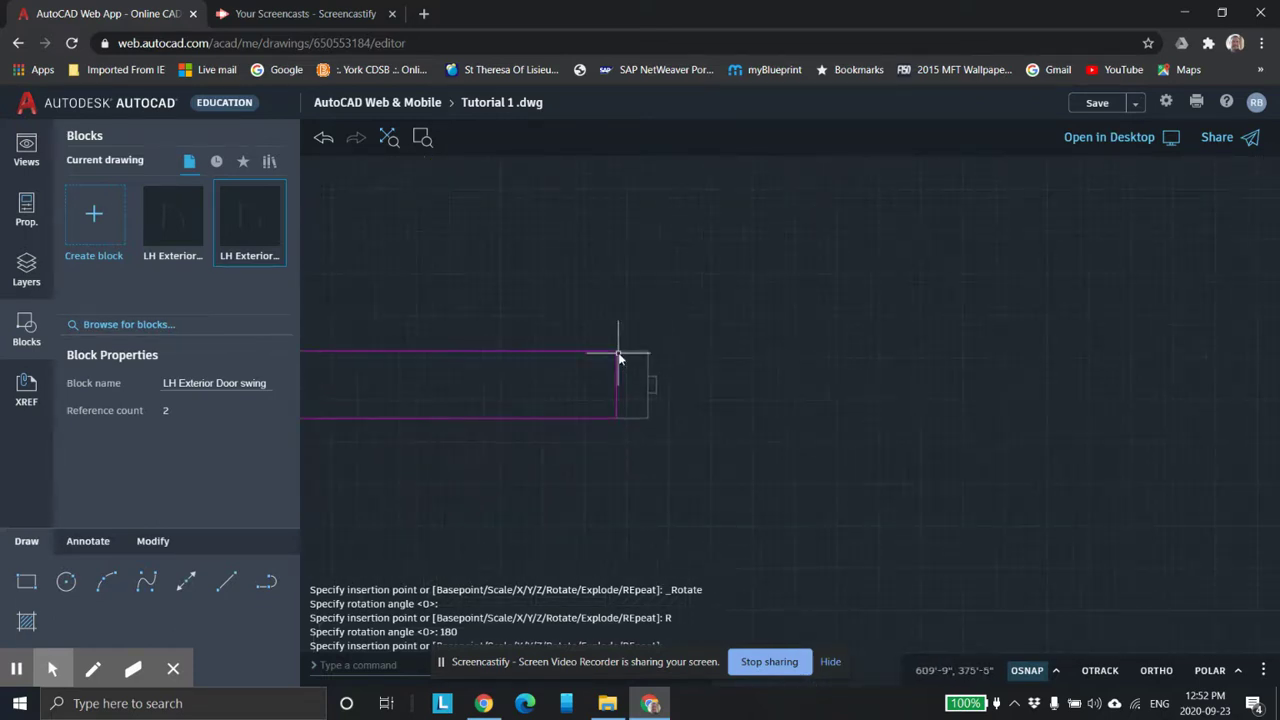
pyautogui.click(653, 350)
pyautogui.scroll(-5, 686, 306)
pyautogui.scroll(-4, 851, 354)
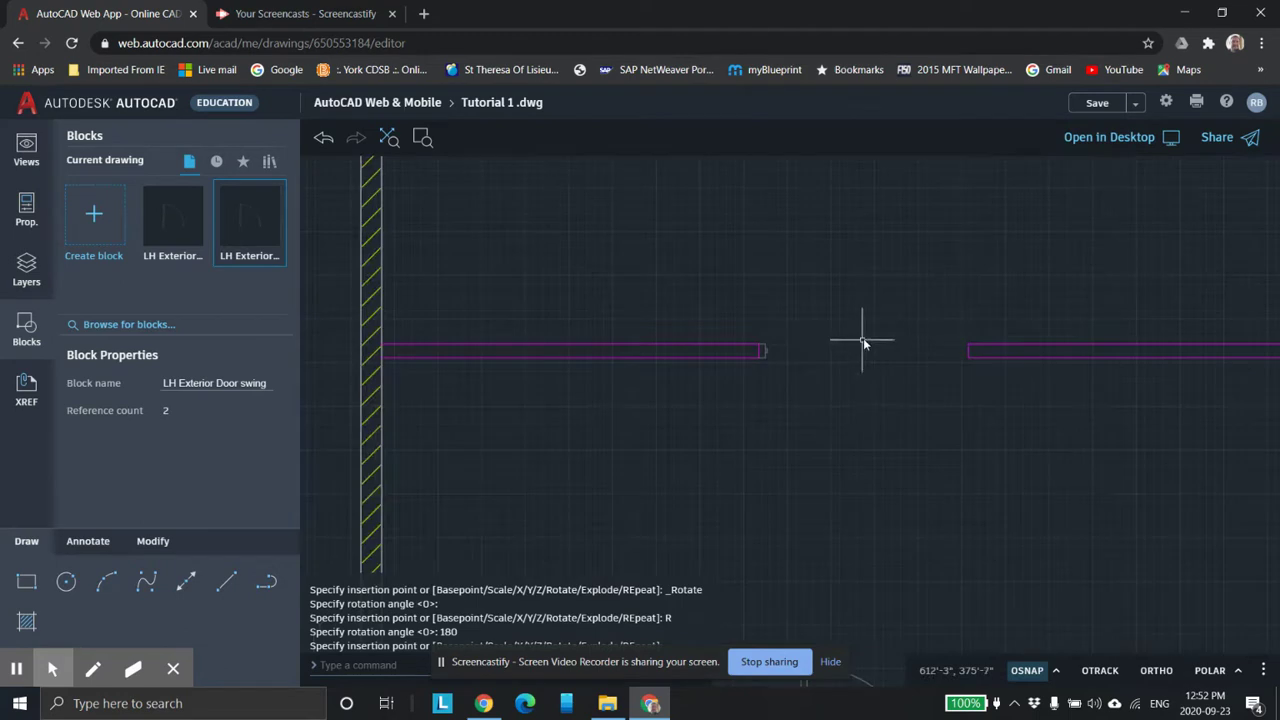
pyautogui.moveTo(857, 343); pyautogui.dragTo(737, 437, button='middle')
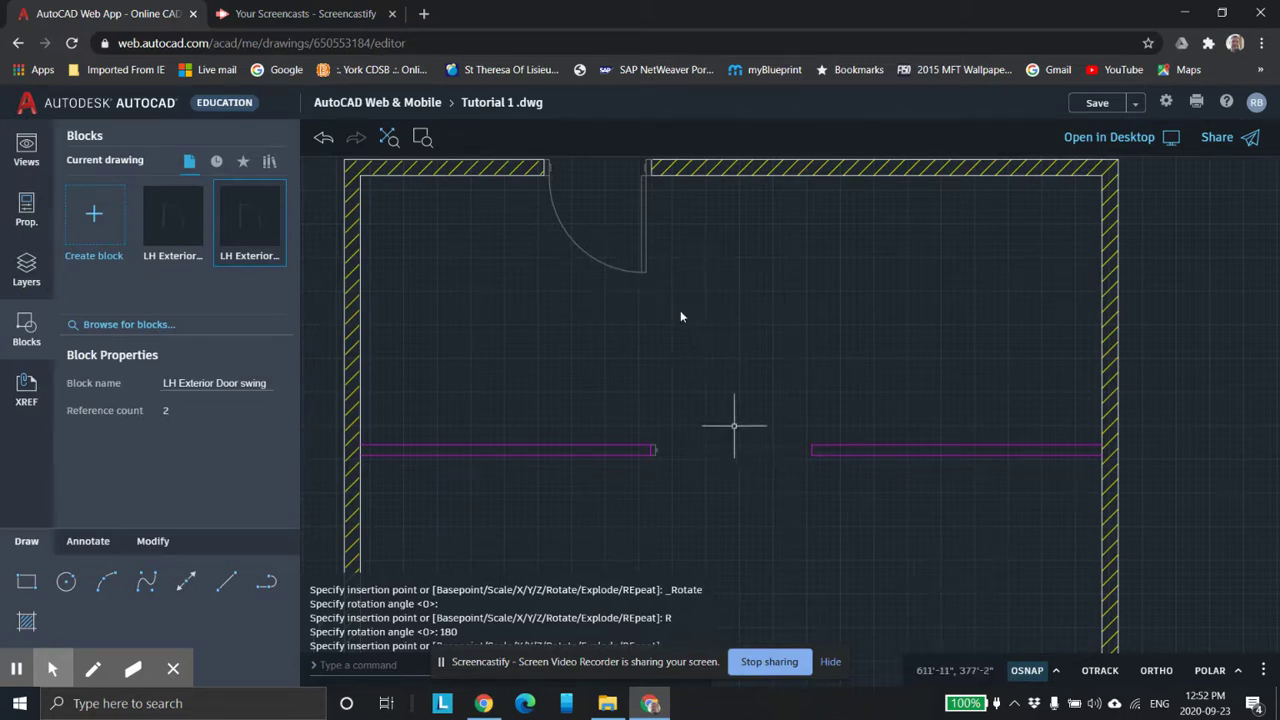
# Examine the window and door in the lower exterior wall and review the overall floor plan
pyautogui.scroll(-3, 680, 317)
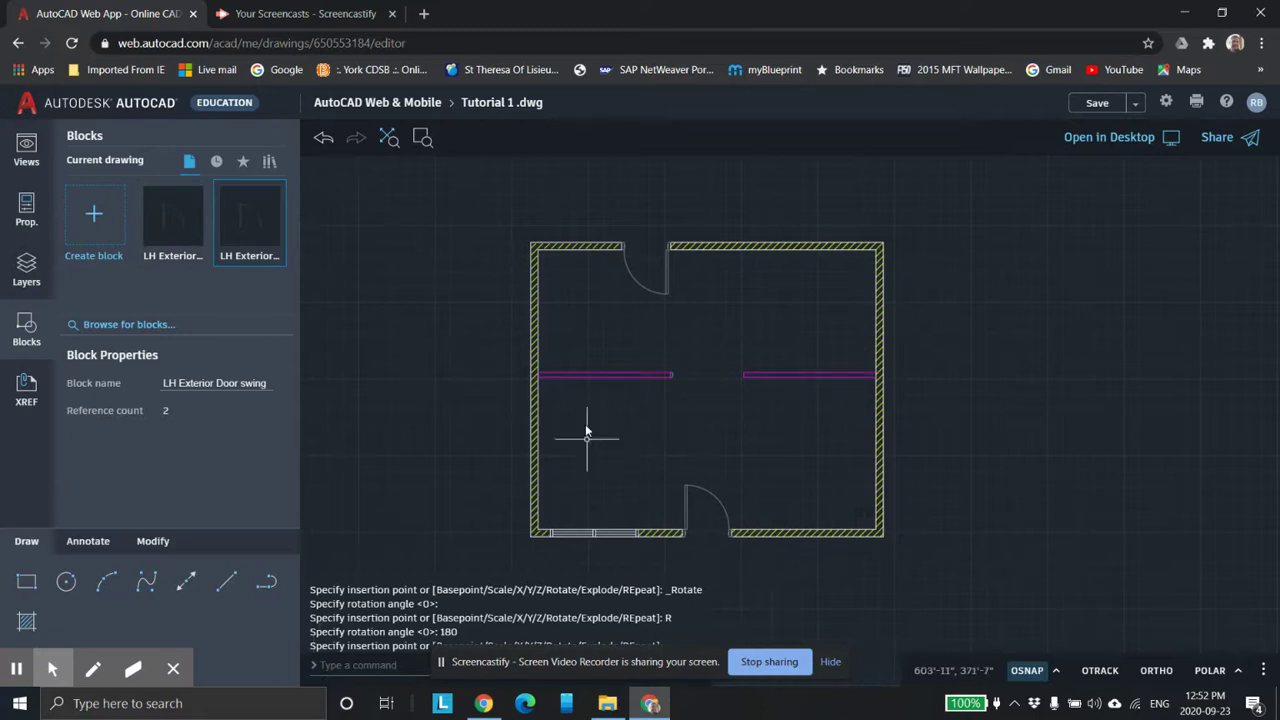
pyautogui.scroll(-1, 586, 425)
pyautogui.scroll(4, 656, 425)
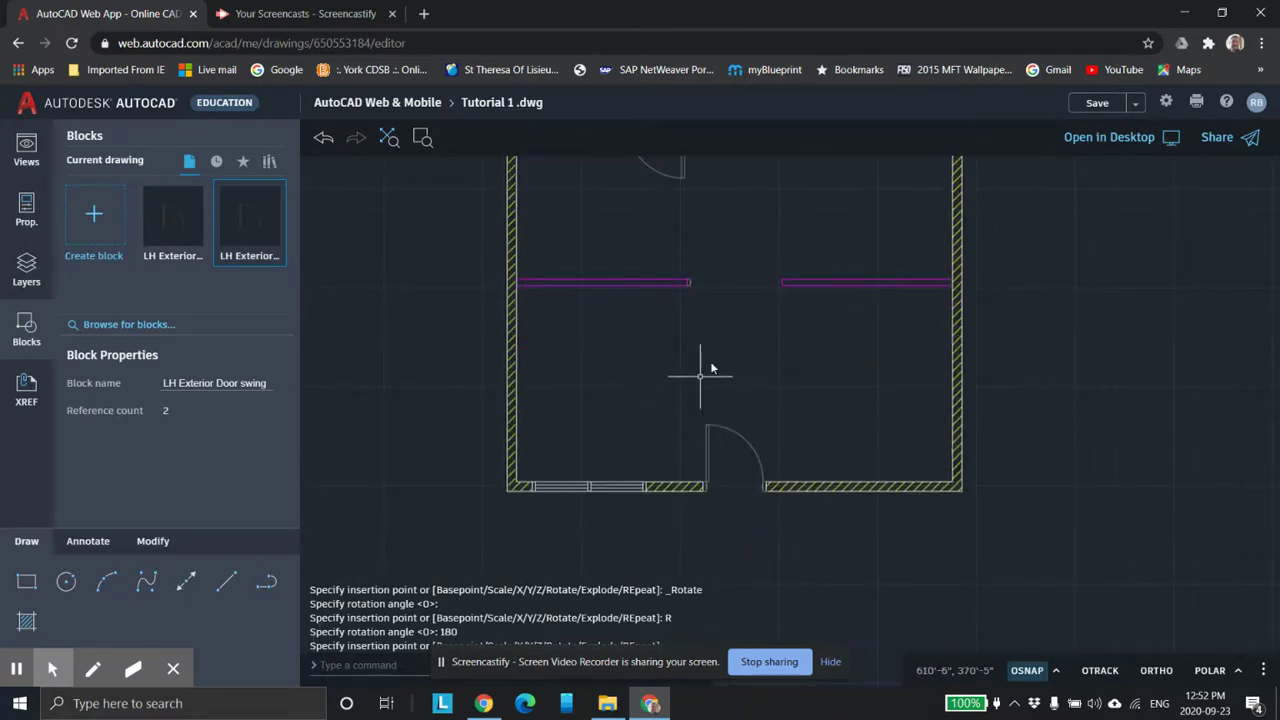
pyautogui.moveTo(720, 390); pyautogui.dragTo(799, 343, button='middle')
pyautogui.scroll(2, 675, 440)
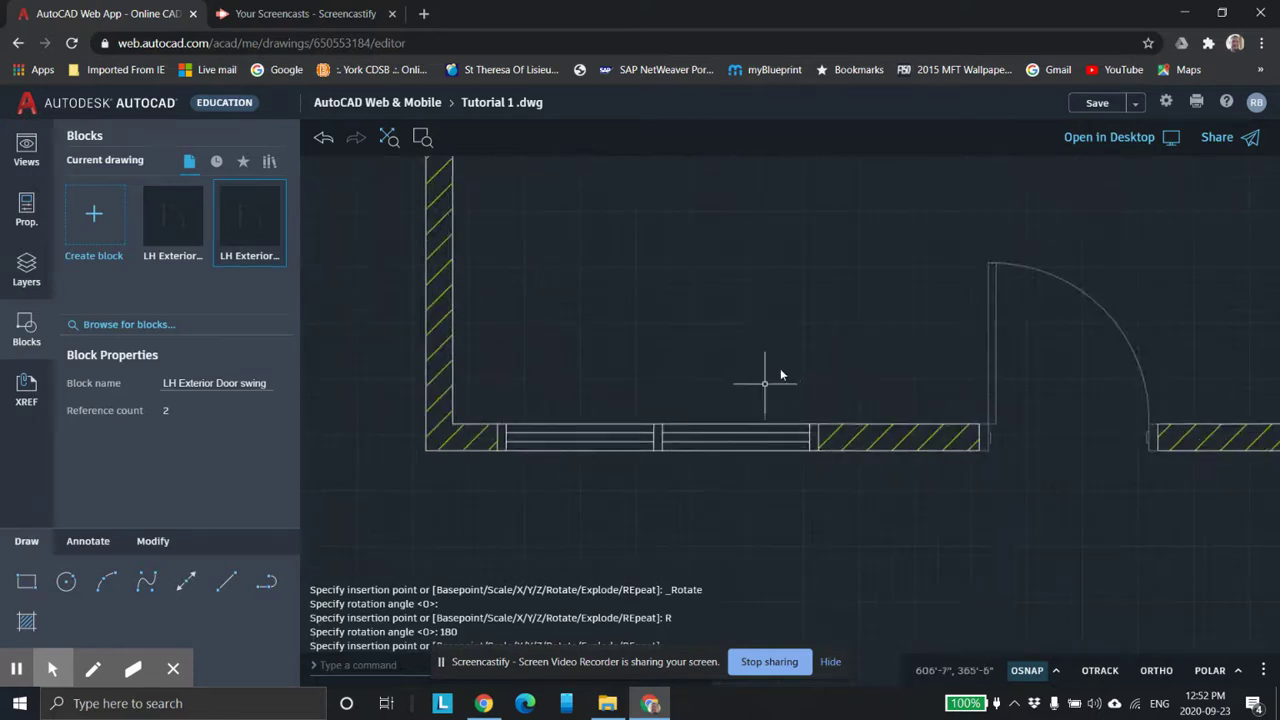
pyautogui.scroll(1, 815, 372)
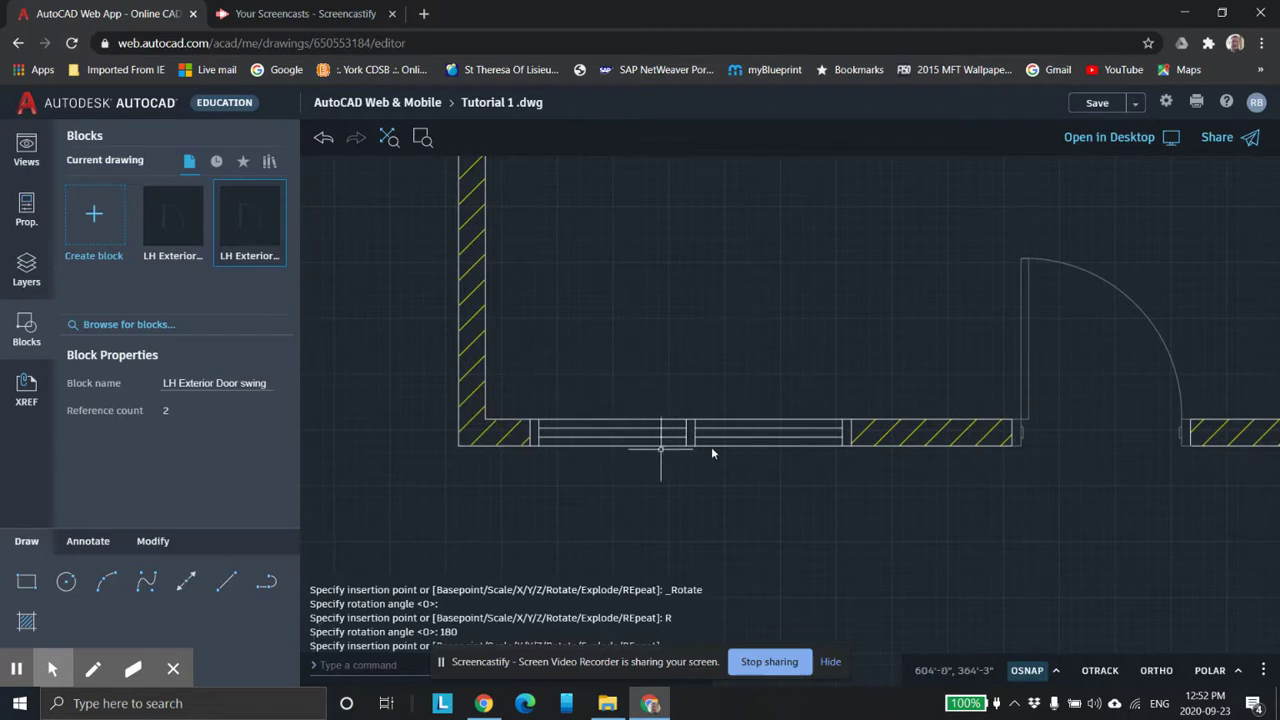
pyautogui.scroll(-2, 775, 430)
pyautogui.moveTo(814, 380); pyautogui.dragTo(501, 432, button='middle')
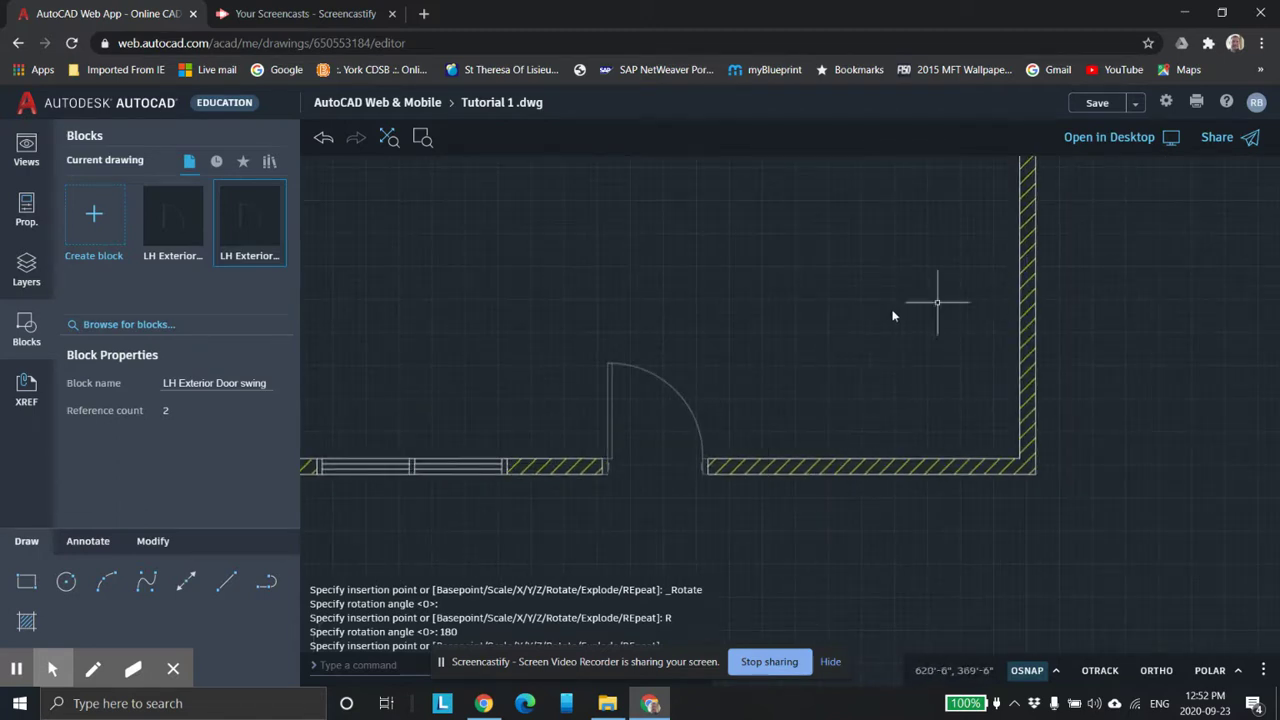
pyautogui.scroll(-2, 631, 266)
pyautogui.moveTo(738, 277); pyautogui.dragTo(923, 296, button='middle')
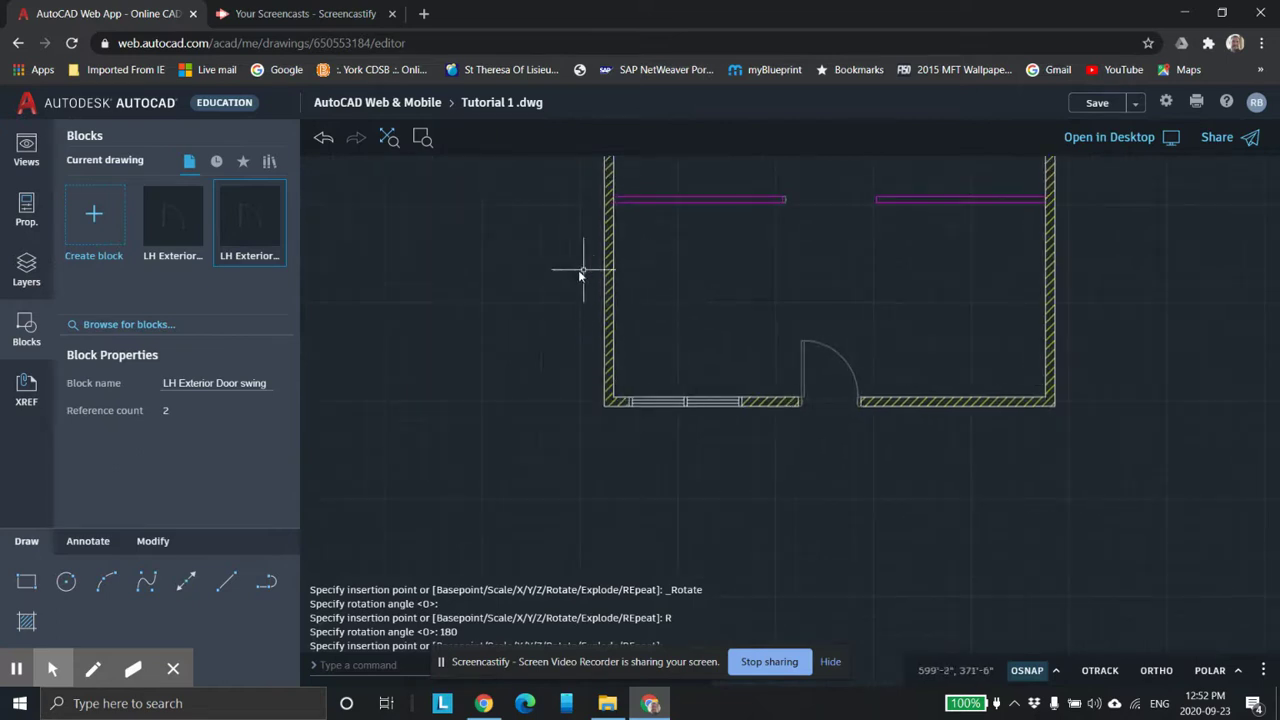
pyautogui.scroll(-1, 750, 295)
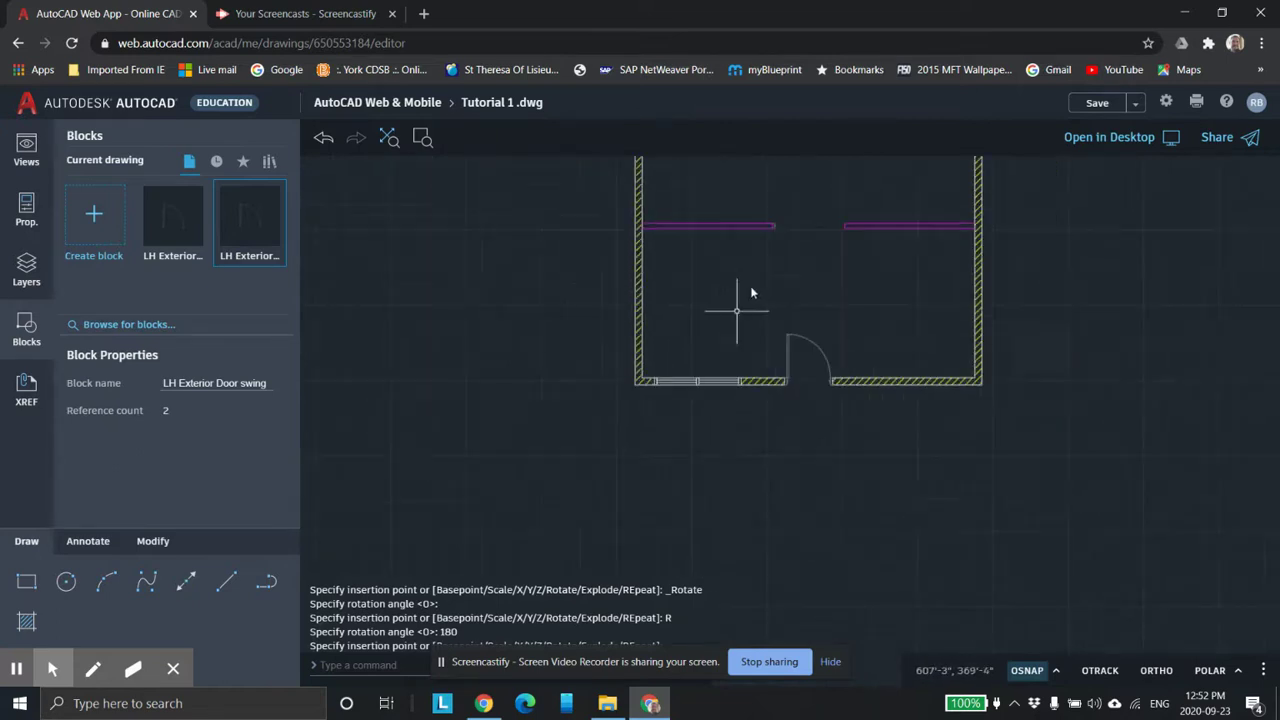
pyautogui.moveTo(822, 270); pyautogui.dragTo(730, 358, button='middle')
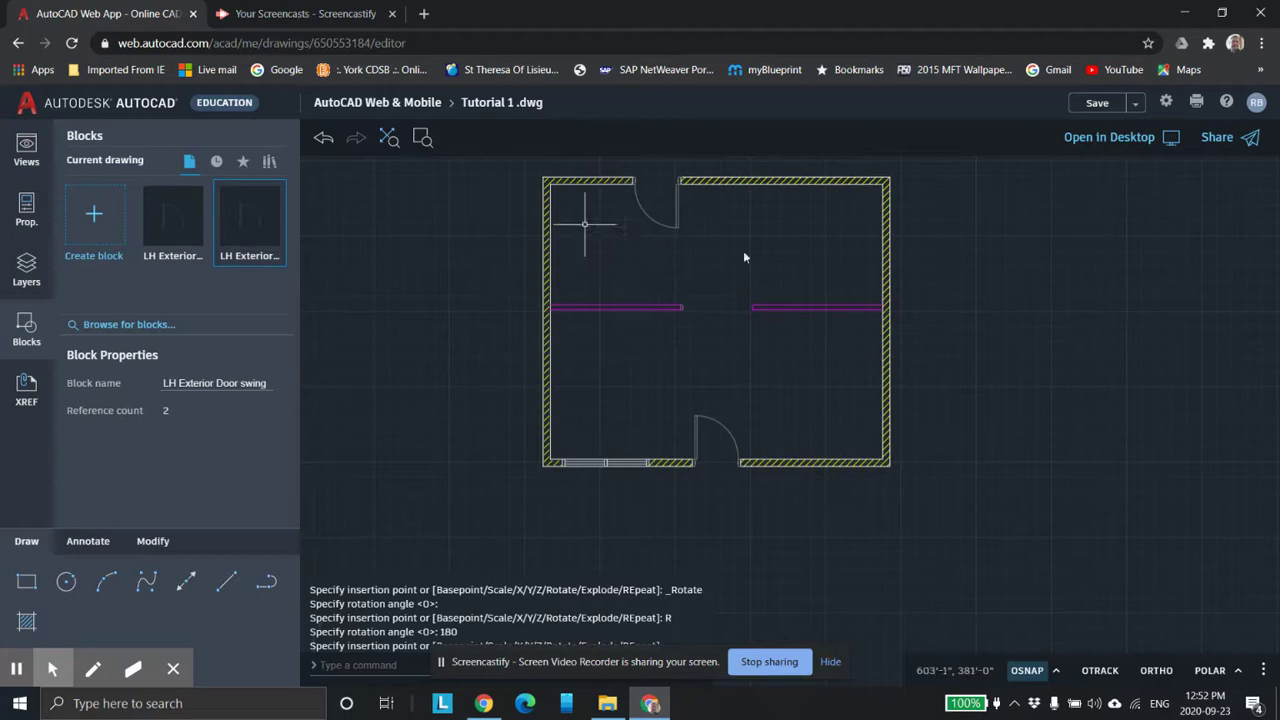